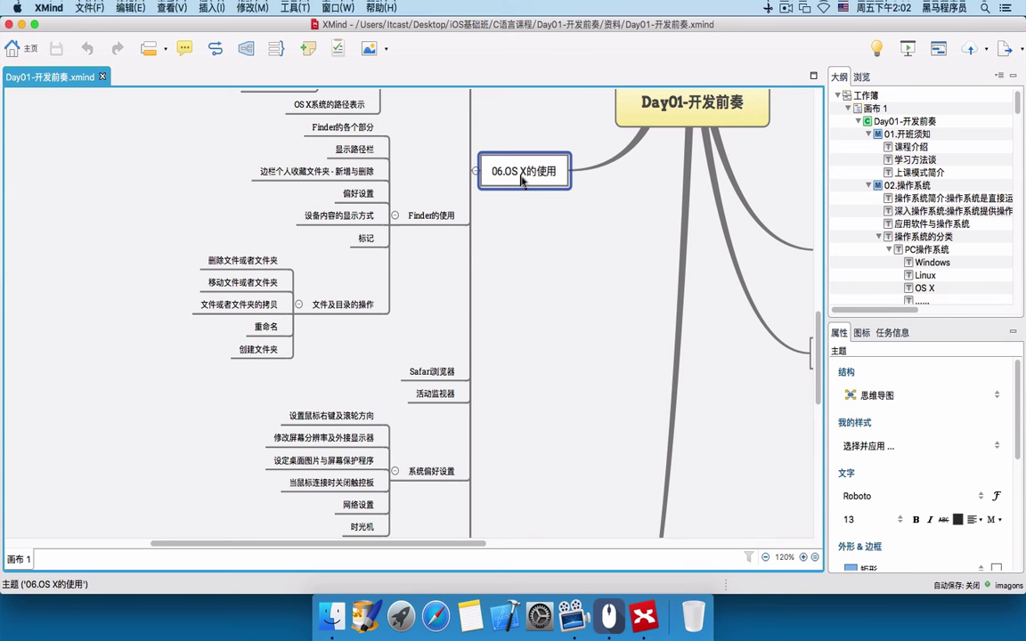
- Review the OS X的目录结构 and / 根目录 topics in the mind map and select the Finder的使用 topic
scroll(445, 230, up, 5)
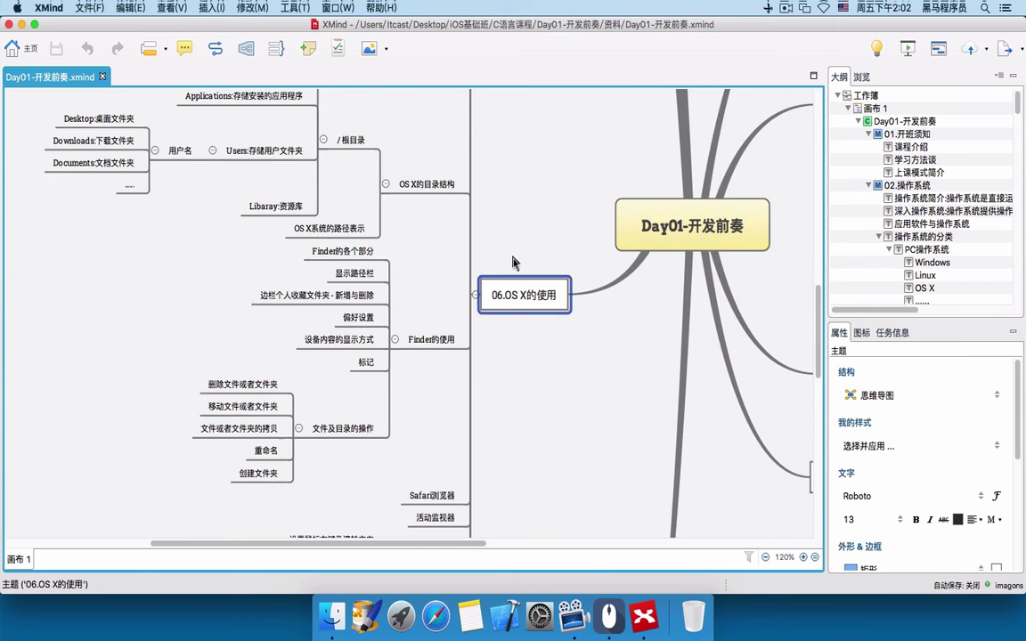
click(434, 236)
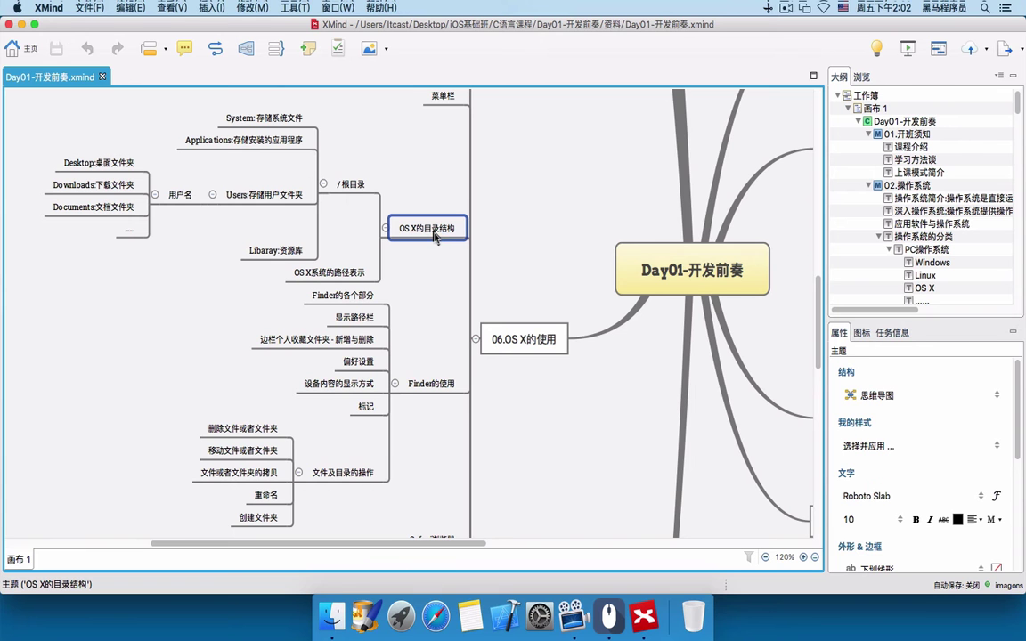
click(472, 189)
click(425, 233)
click(342, 183)
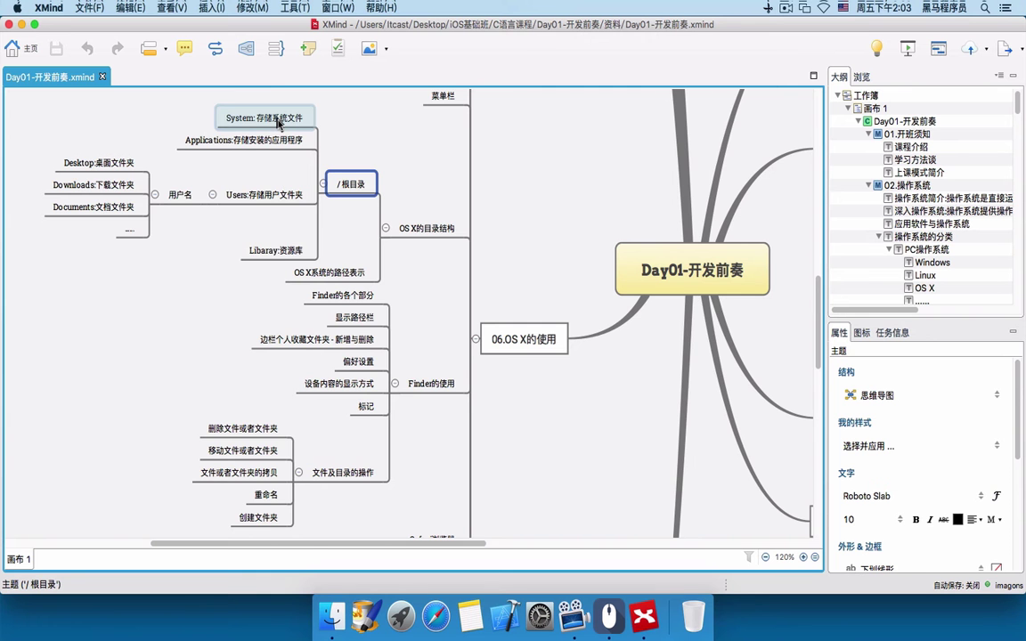
scroll(387, 244, down, 5)
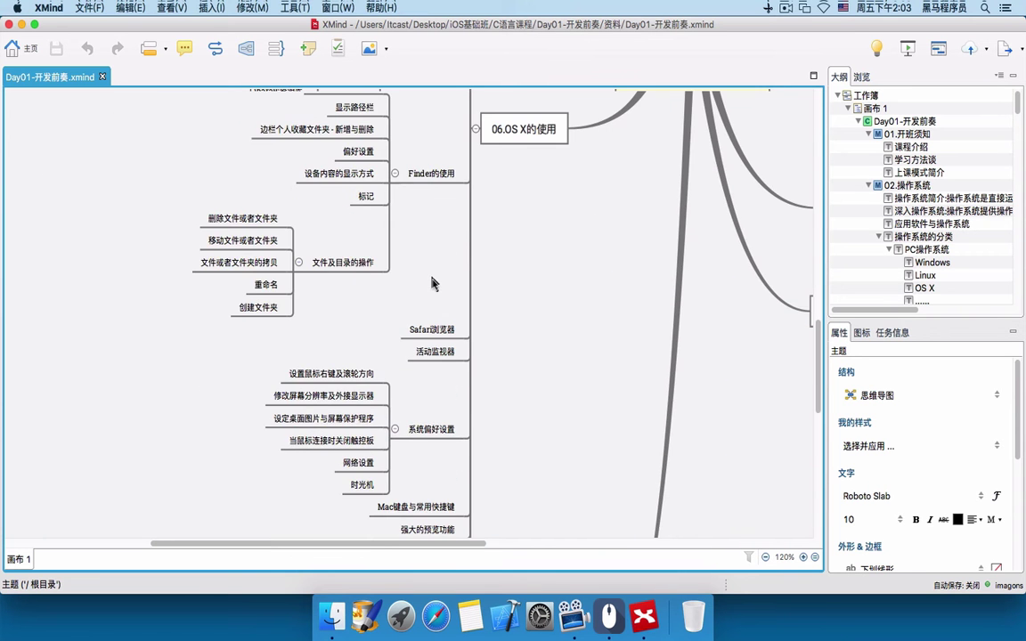
scroll(433, 283, up, 2)
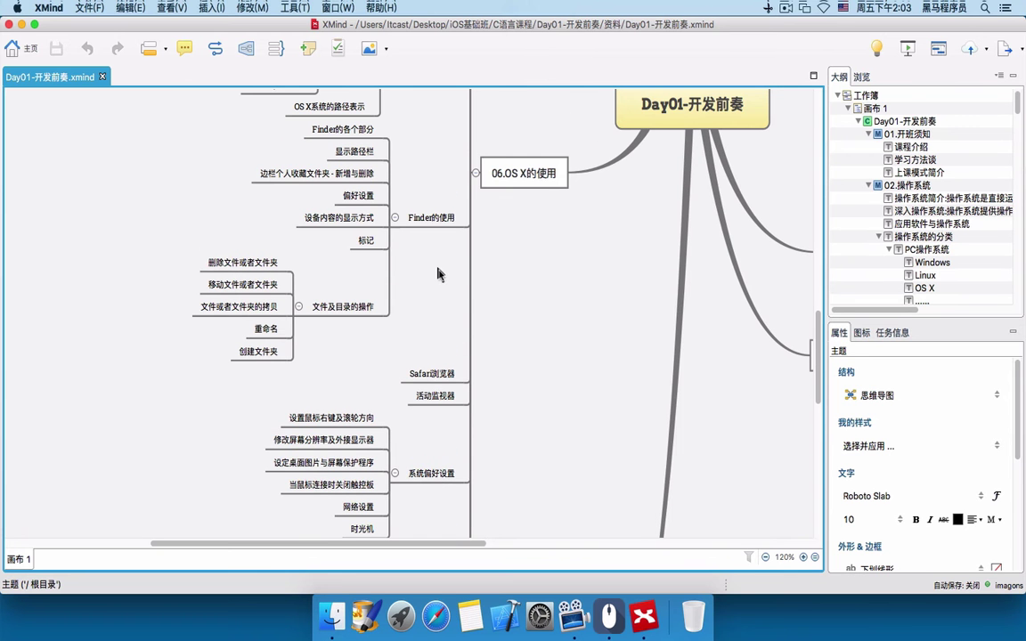
click(434, 219)
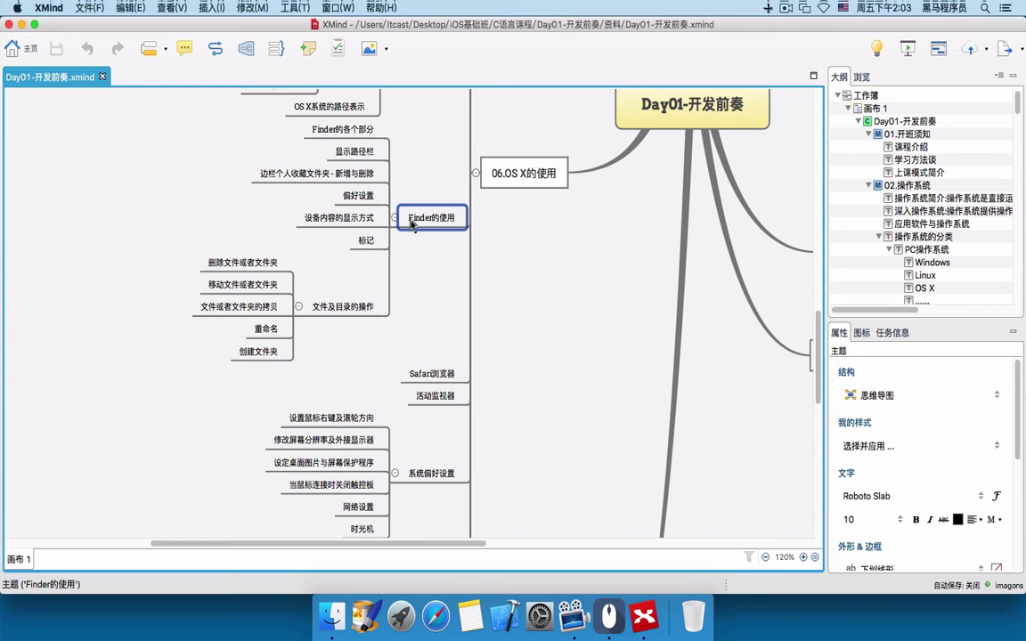
- Minimize the mind map window and open a Finder window on the home folder
click(34, 24)
click(214, 145)
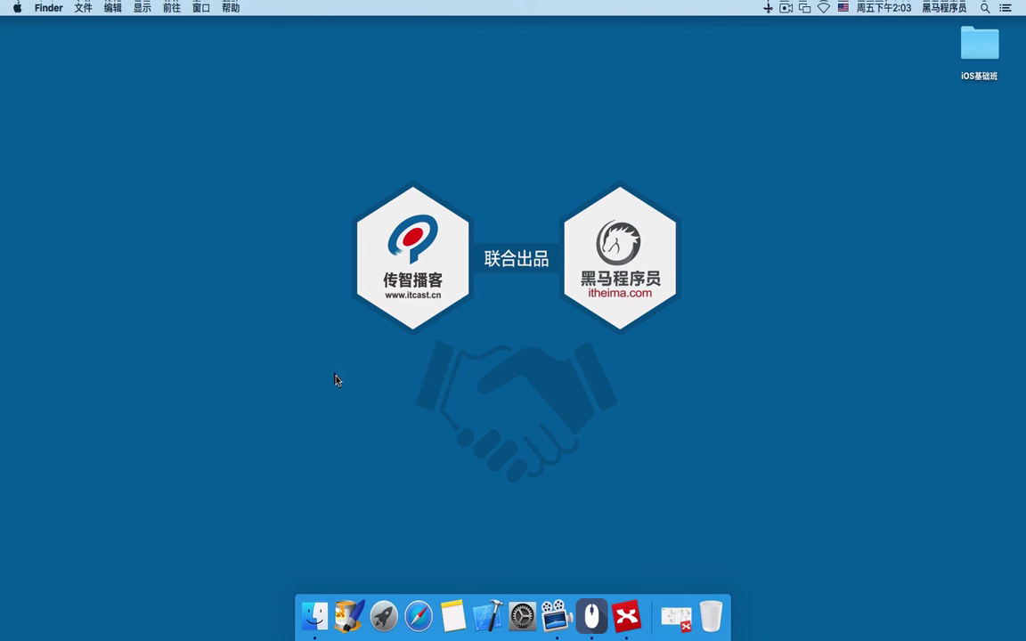
click(316, 617)
click(317, 616)
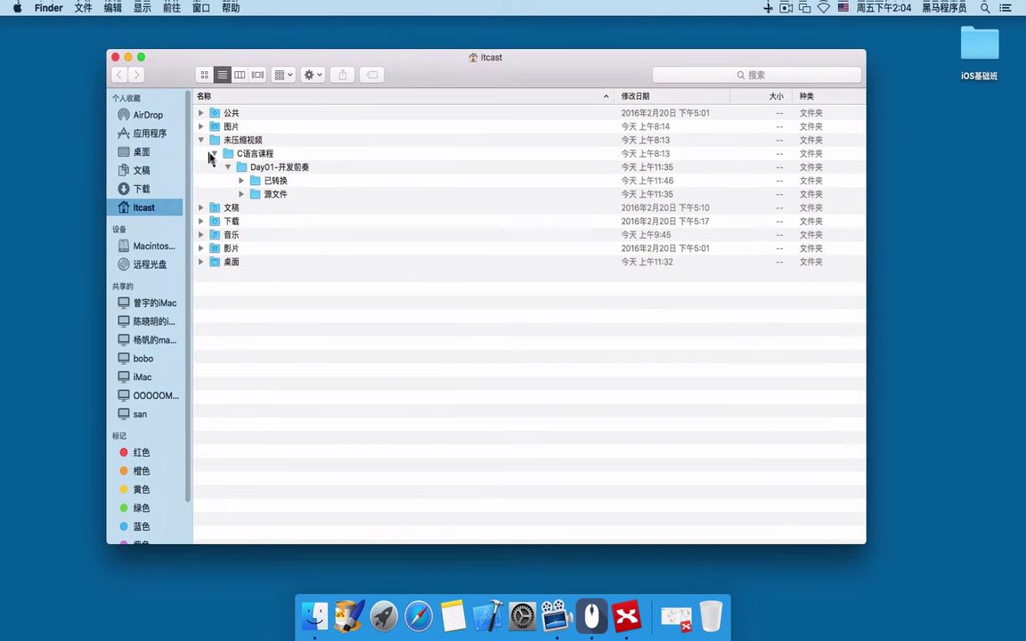
- Collapse the 未压缩视频 folder in the file list and reposition the window on the desktop
click(202, 140)
drag(424, 71, 454, 79)
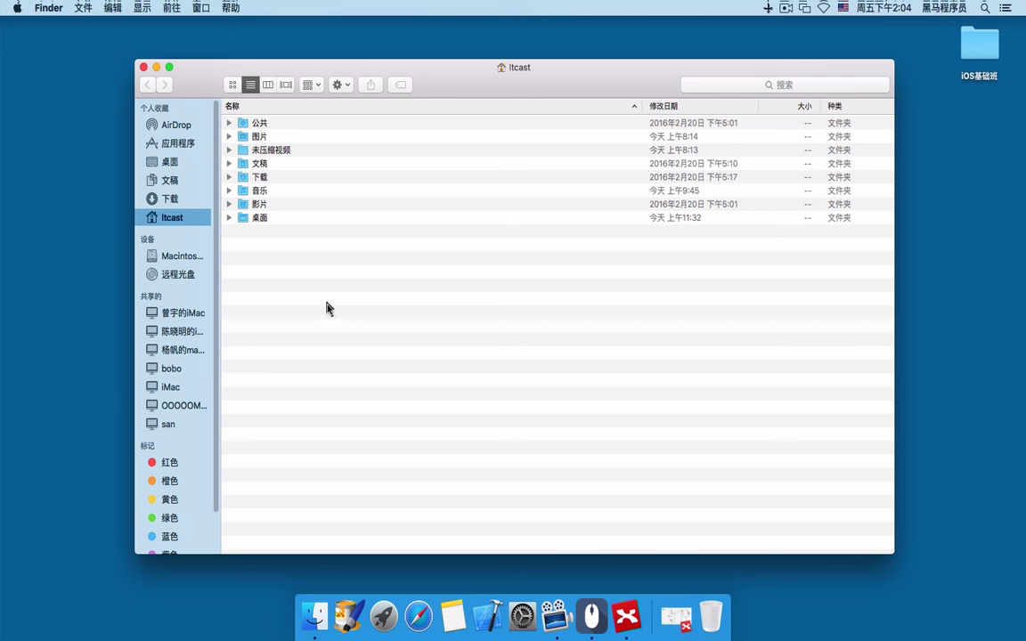
mouse_move(561, 87)
mouse_down()
mouse_move(548, 80)
mouse_move(569, 74)
mouse_up()
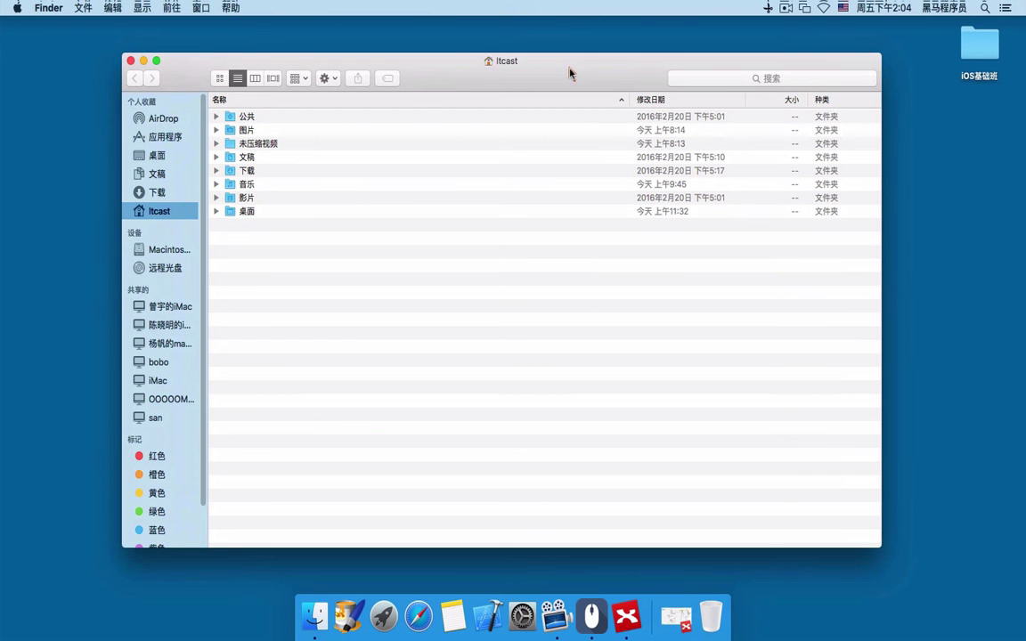
key(ctrl+super+a)
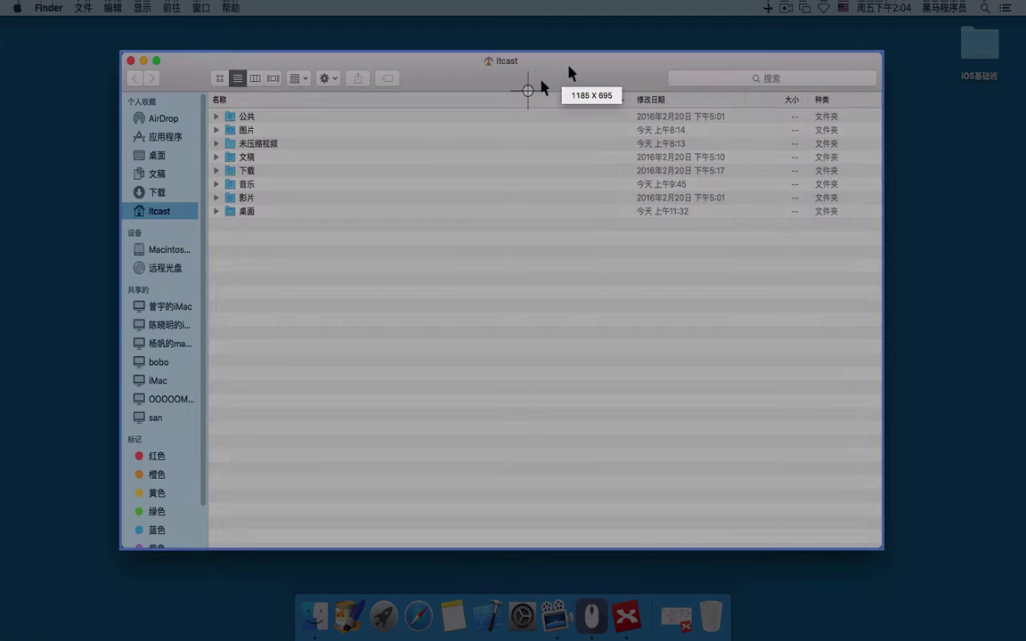
click(424, 144)
double_click(343, 189)
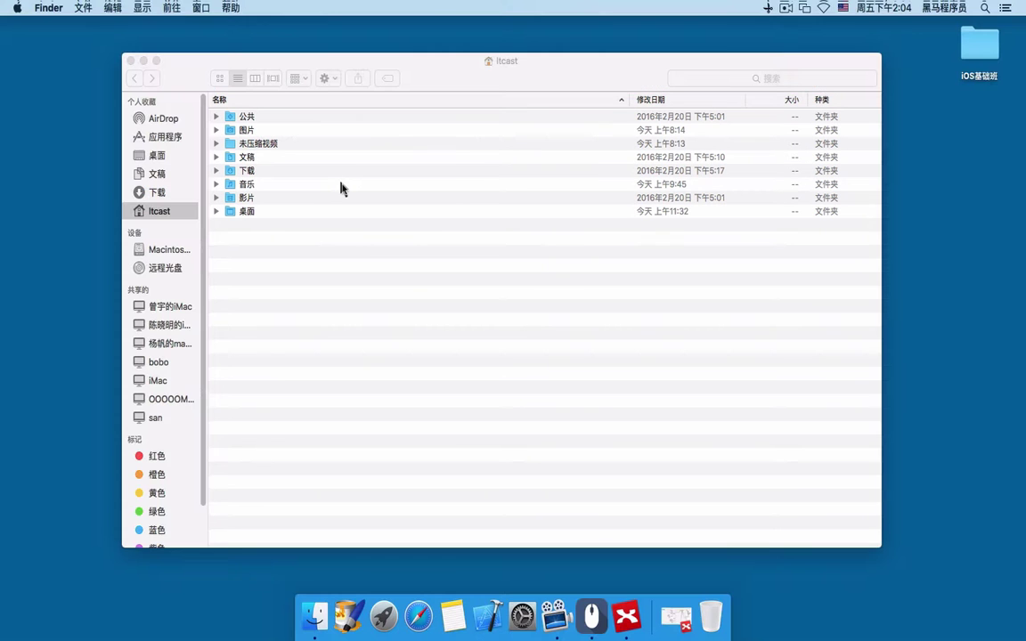
- Capture the Finder toolbar strip as a screenshot region, label it with the red text 工具栏, and discard the capture
key(ctrl+super+a)
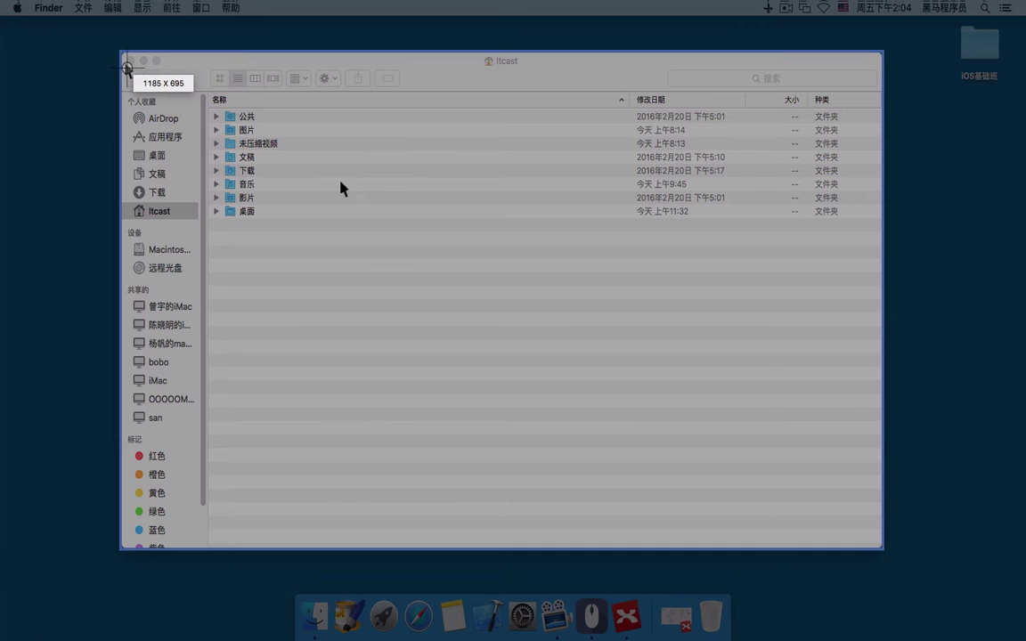
drag(129, 69, 880, 93)
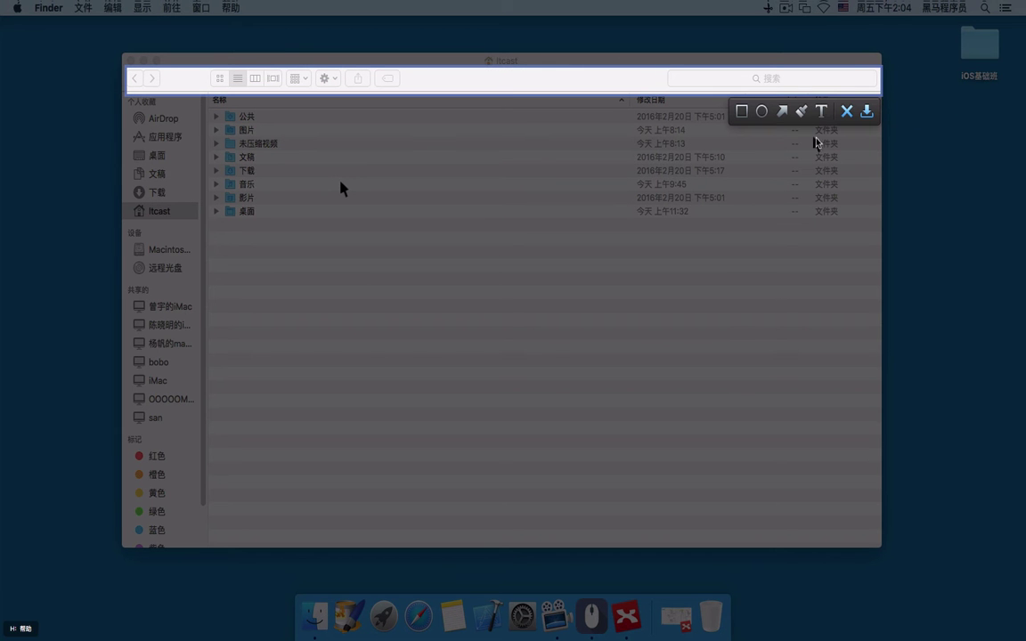
click(817, 112)
click(512, 84)
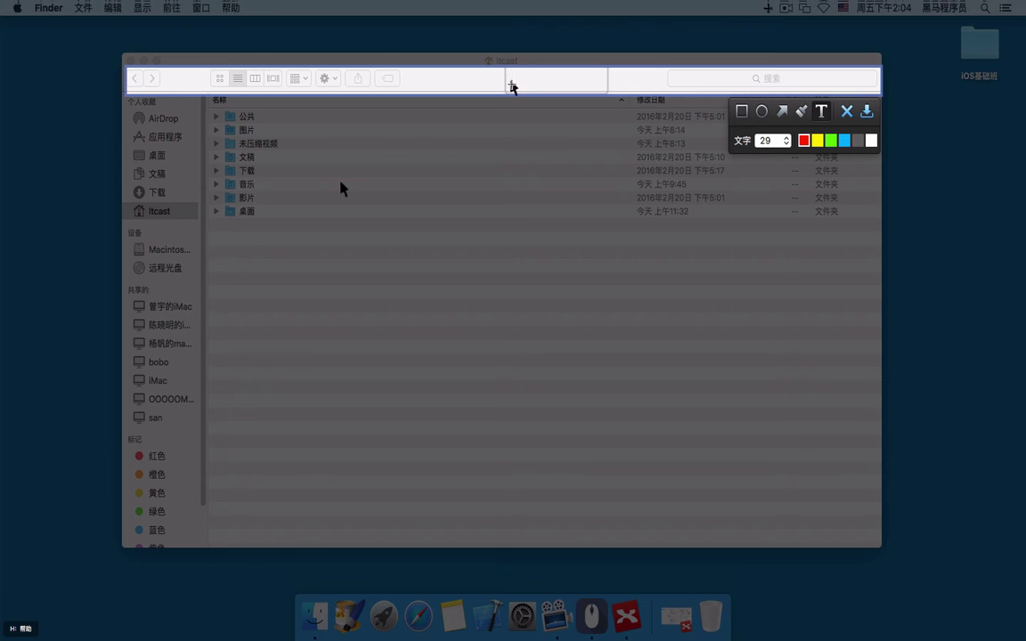
text(工具栏)
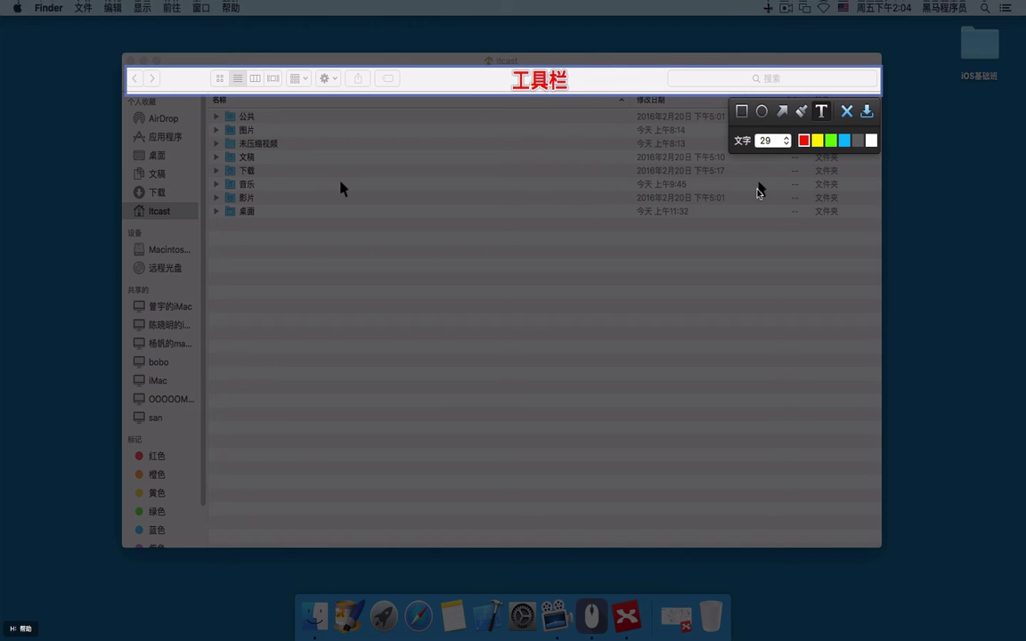
key(Escape)
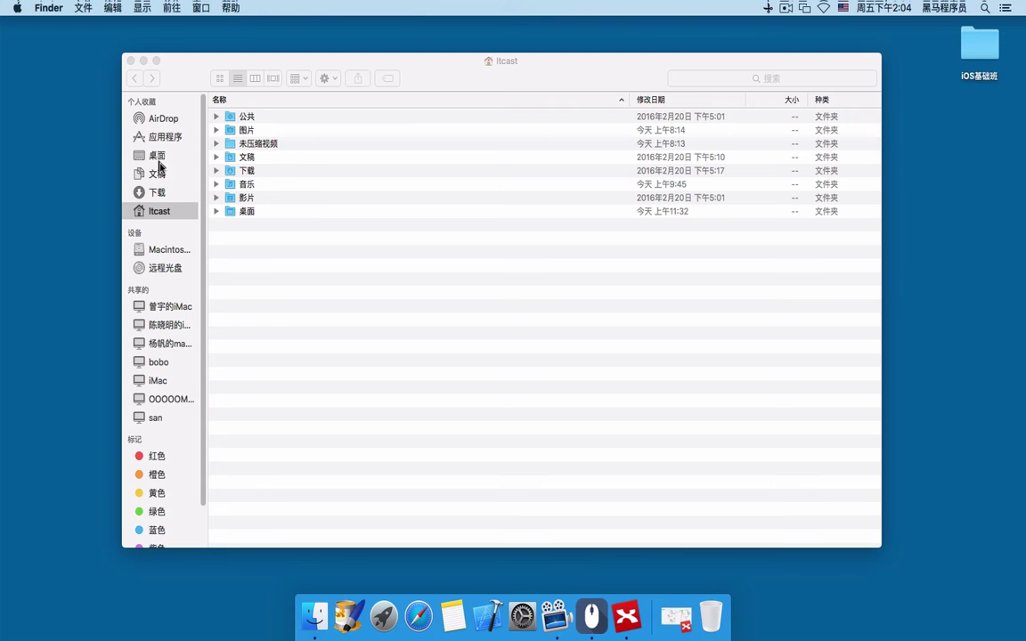
- Select the Finder sidebar as a screenshot region, cancelling the scrolling capture
key(ctrl+super+a)
click(166, 214)
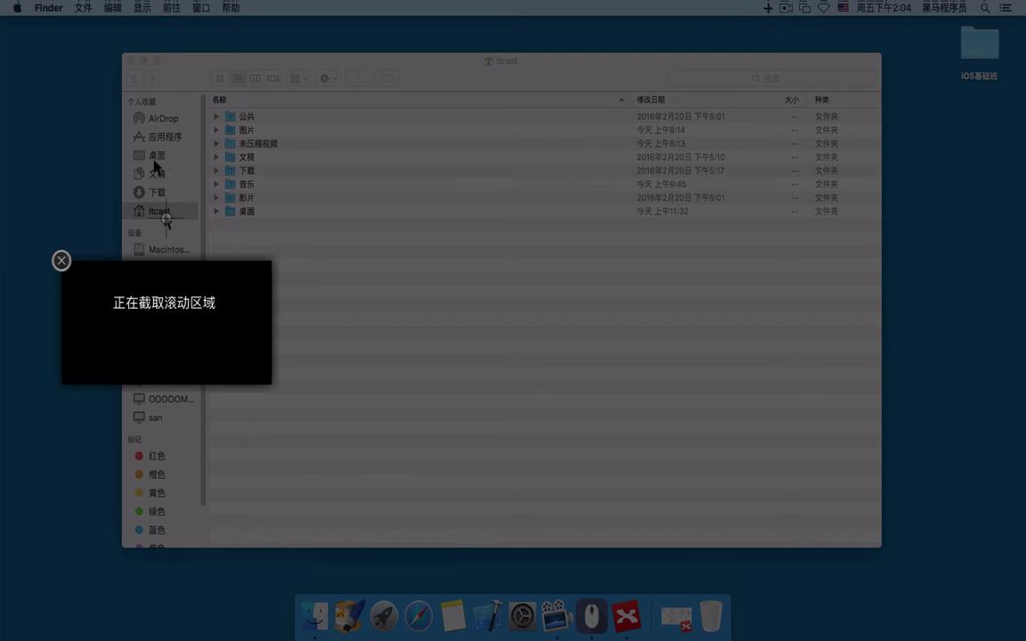
click(61, 261)
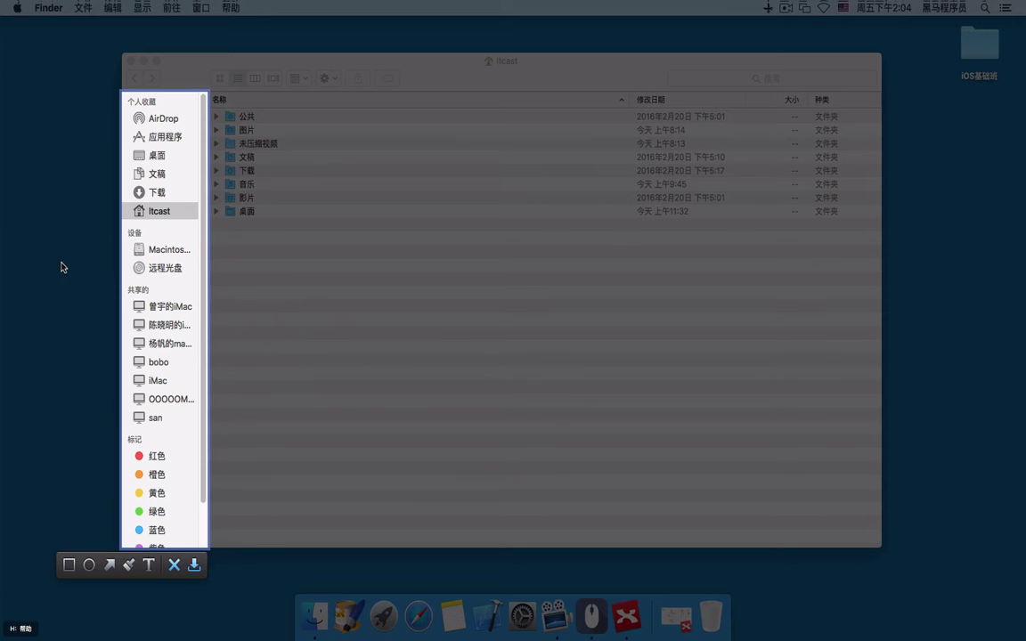
- Label the captured sidebar with the red text 边栏 and discard the capture
click(149, 564)
click(145, 283)
text(bi)
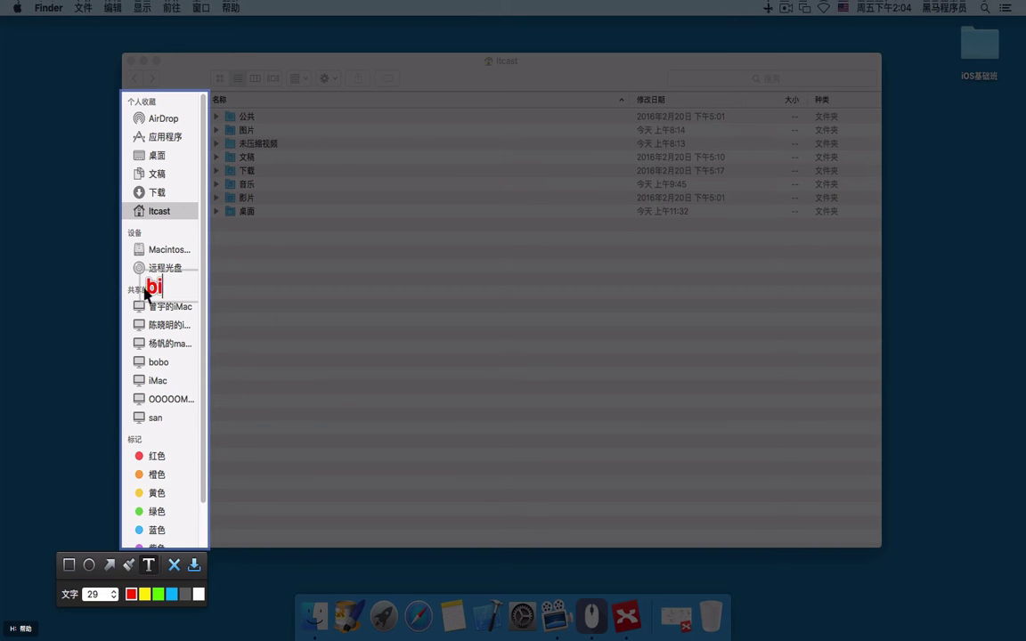
key(BackSpace)
key(BackSpace)
text(buanla)
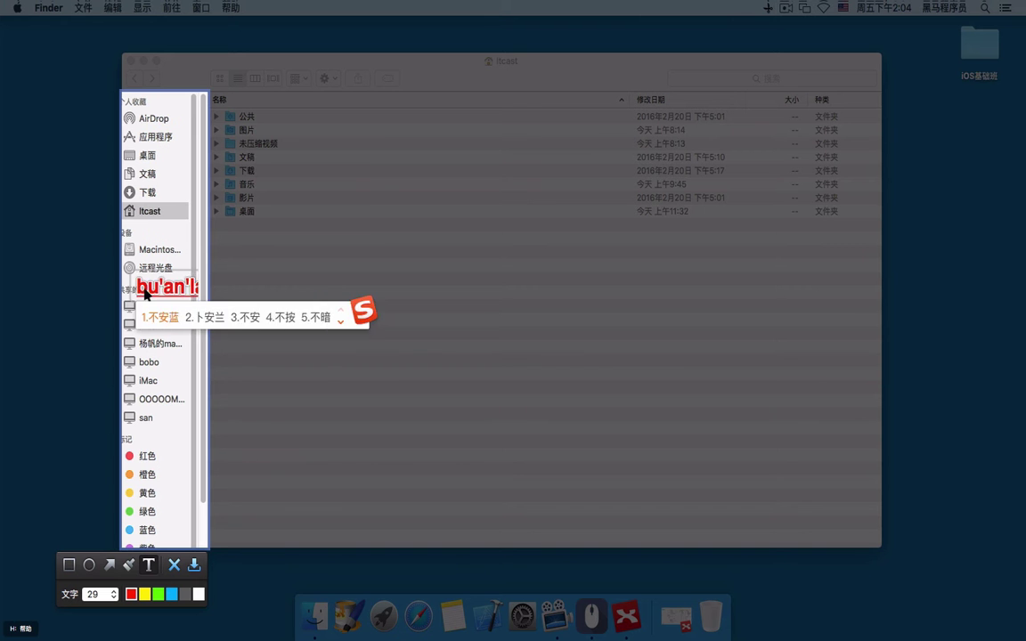
key(BackSpace)
key(BackSpace)
key(BackSpace)
key(BackSpace)
key(BackSpace)
key(BackSpace)
text(bianl)
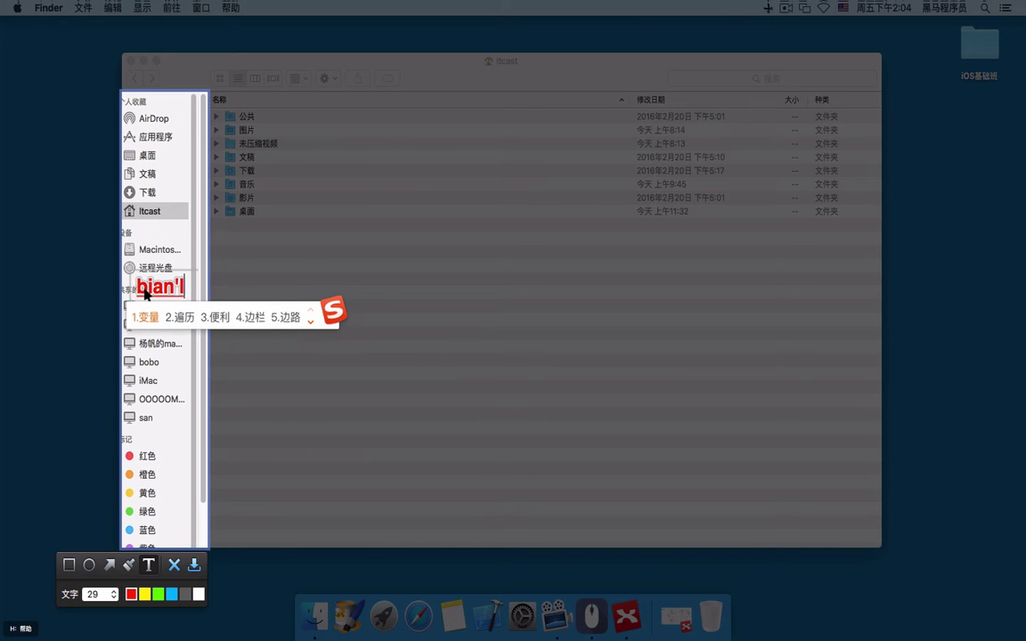
text(n)
key(BackSpace)
key(BackSpace)
text(2)
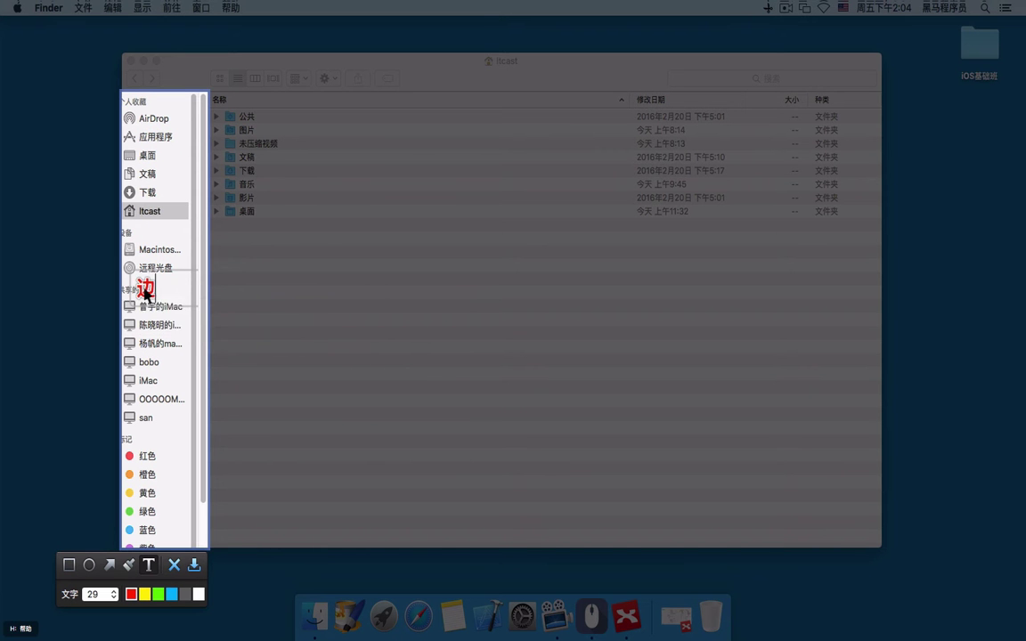
text(lan)
key(space)
key(Escape)
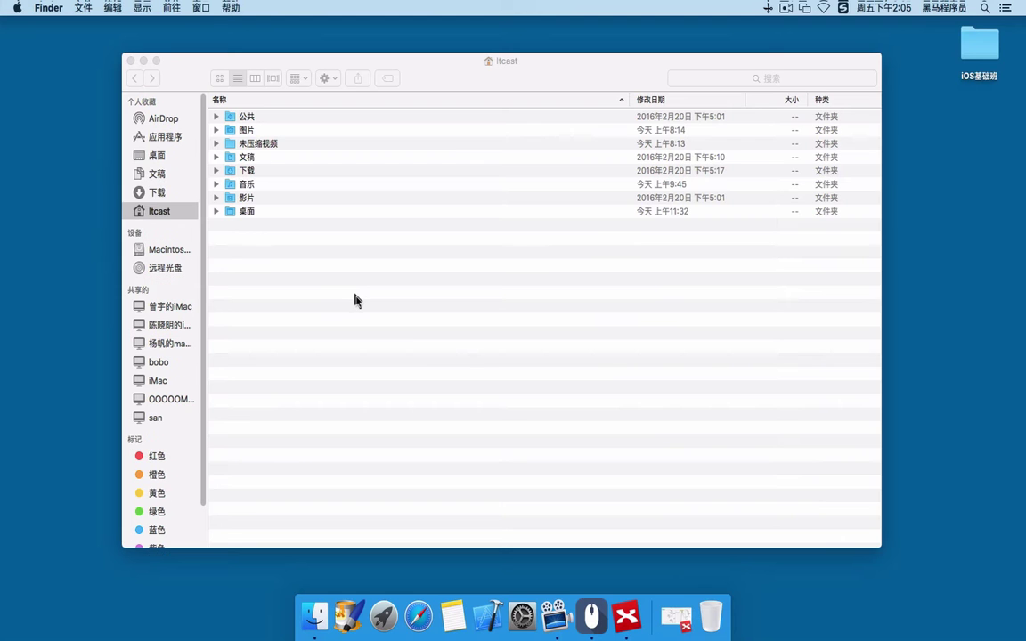
- Capture the file list area as a screenshot region, label it with the red text 内容显示区域, and discard the capture
key(ctrl+super+a)
click(428, 348)
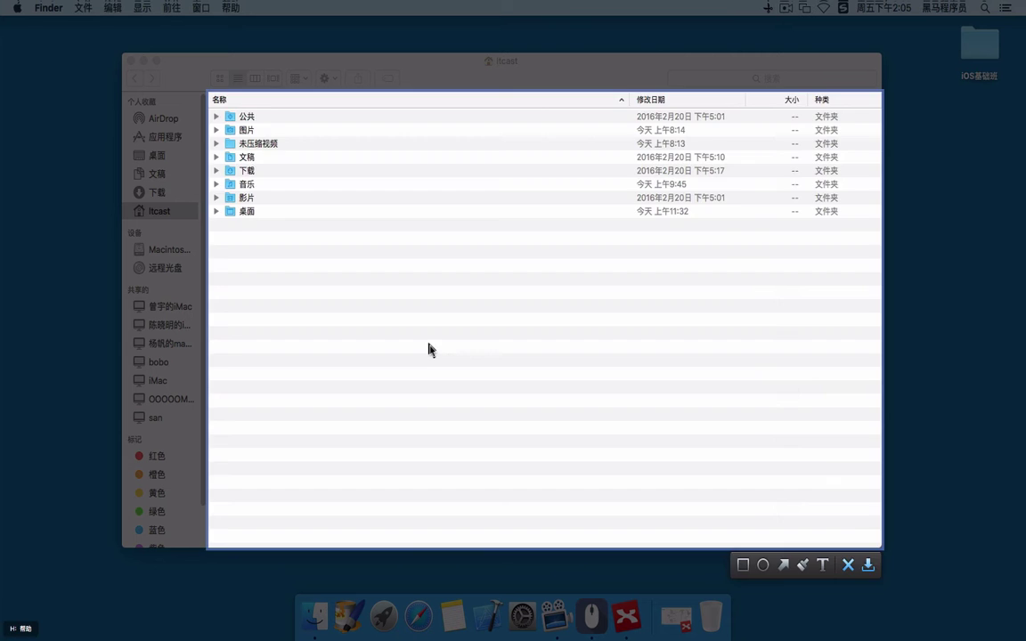
click(822, 564)
click(297, 307)
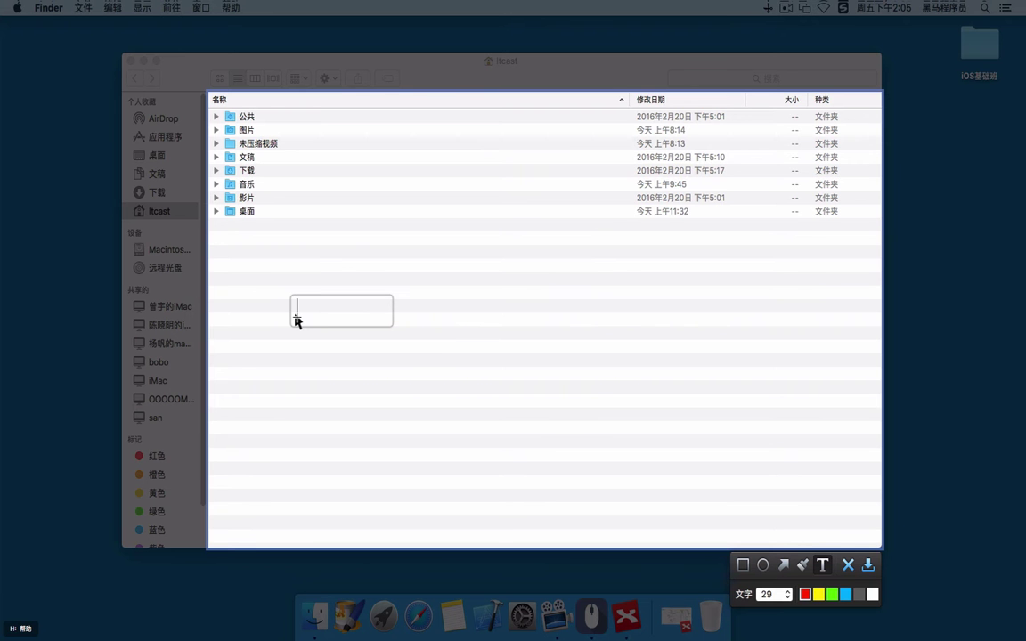
text(neir)
key(BackSpace)
key(BackSpace)
key(BackSpace)
key(BackSpace)
text(neir)
key(space)
text(xians)
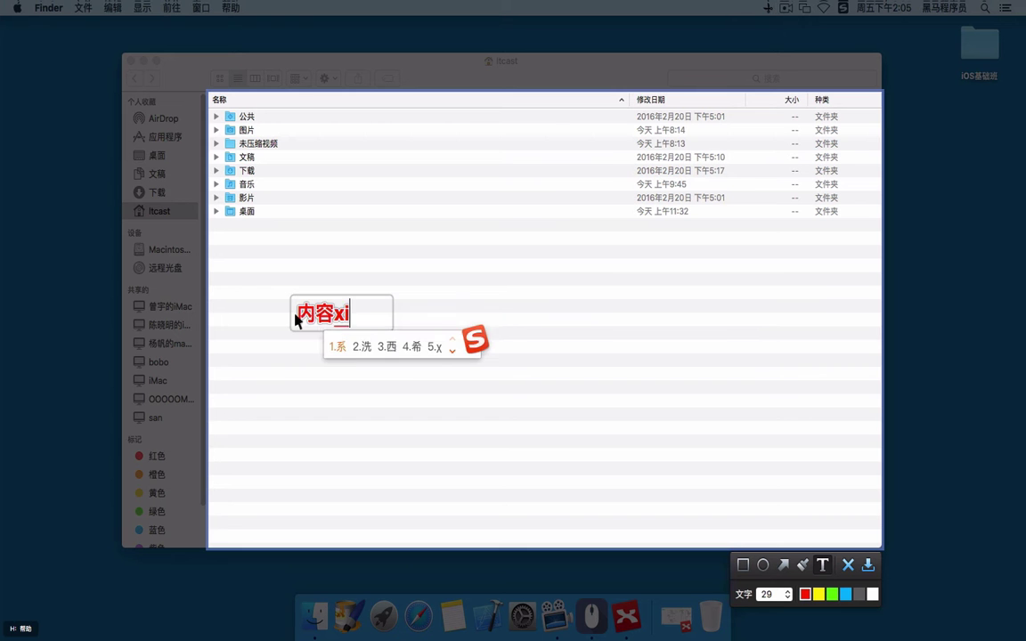
key(space)
text(quy)
key(space)
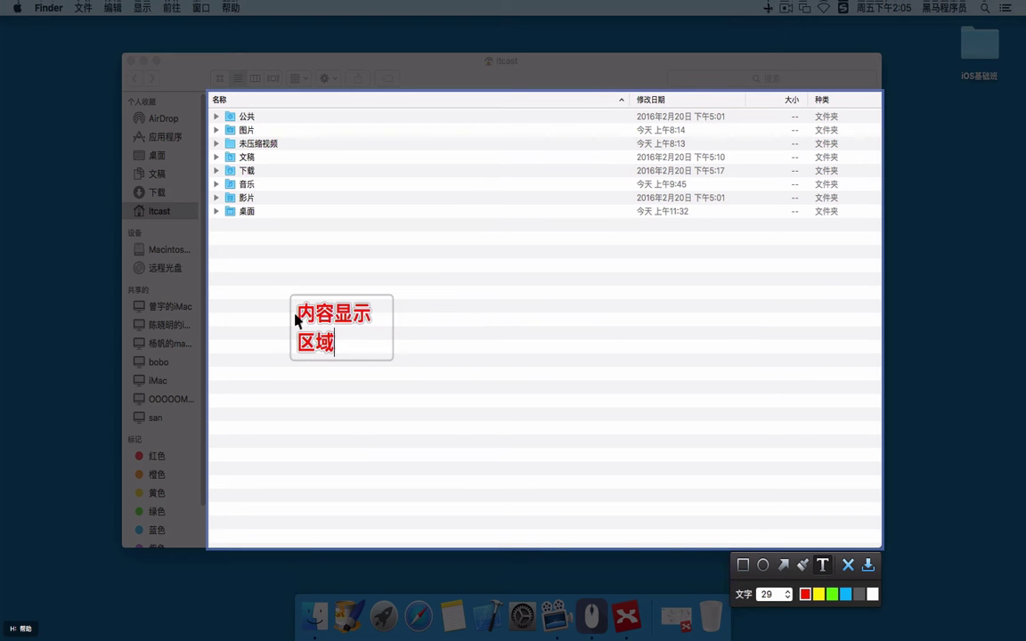
click(497, 302)
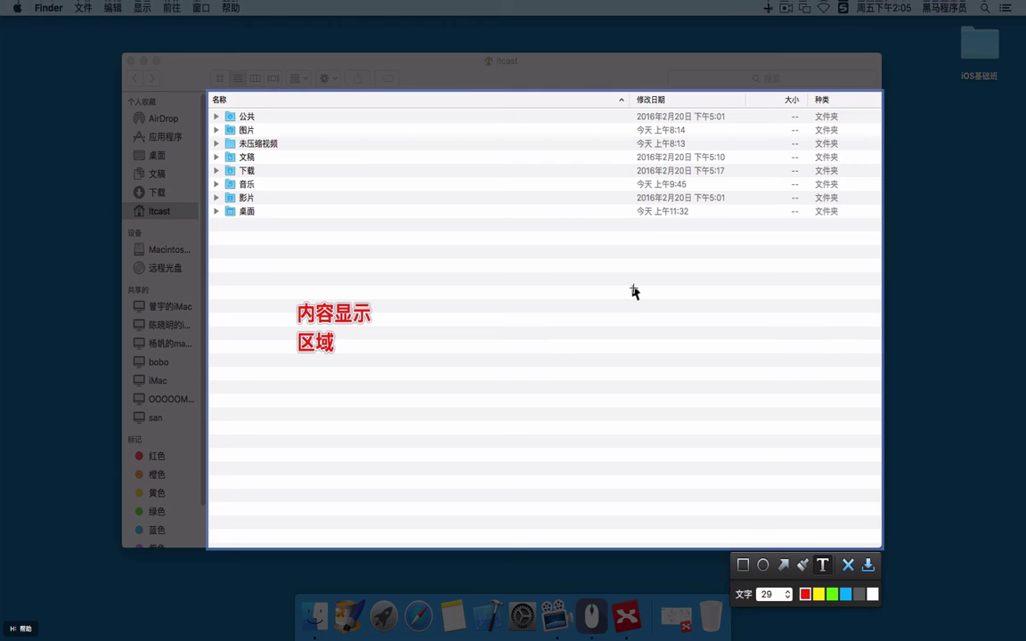
click(848, 565)
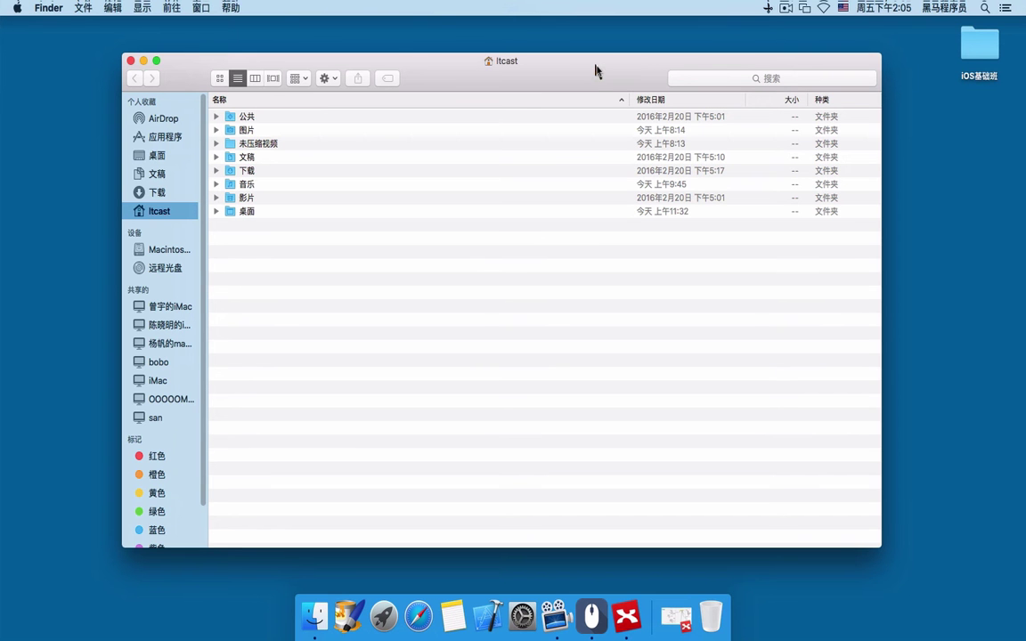
- Shift the Finder window slightly and open the iOS基础班 folder inside 桌面
drag(595, 70, 603, 65)
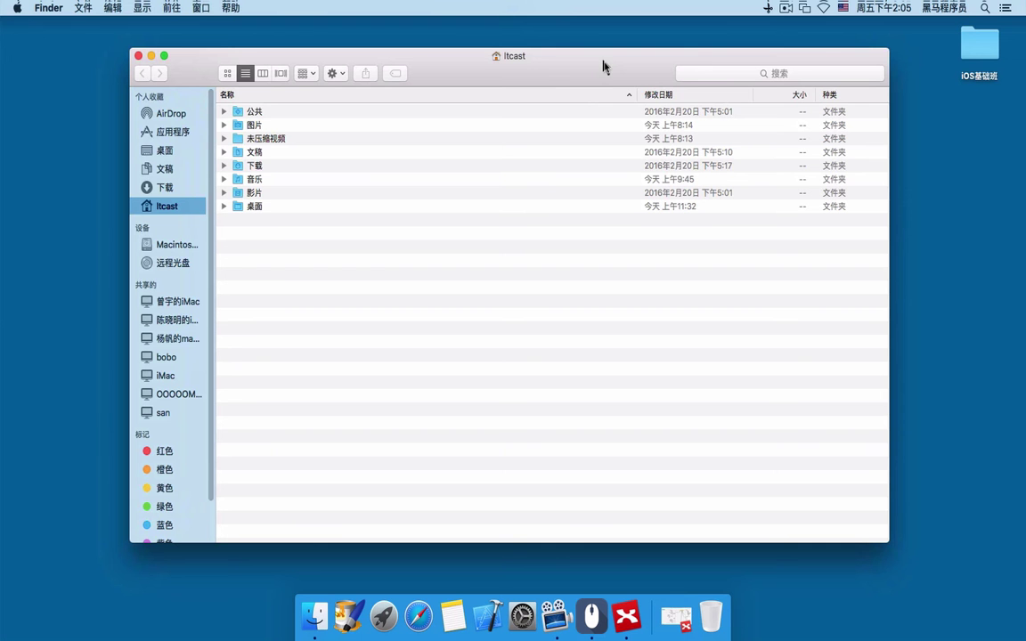
drag(603, 65, 600, 70)
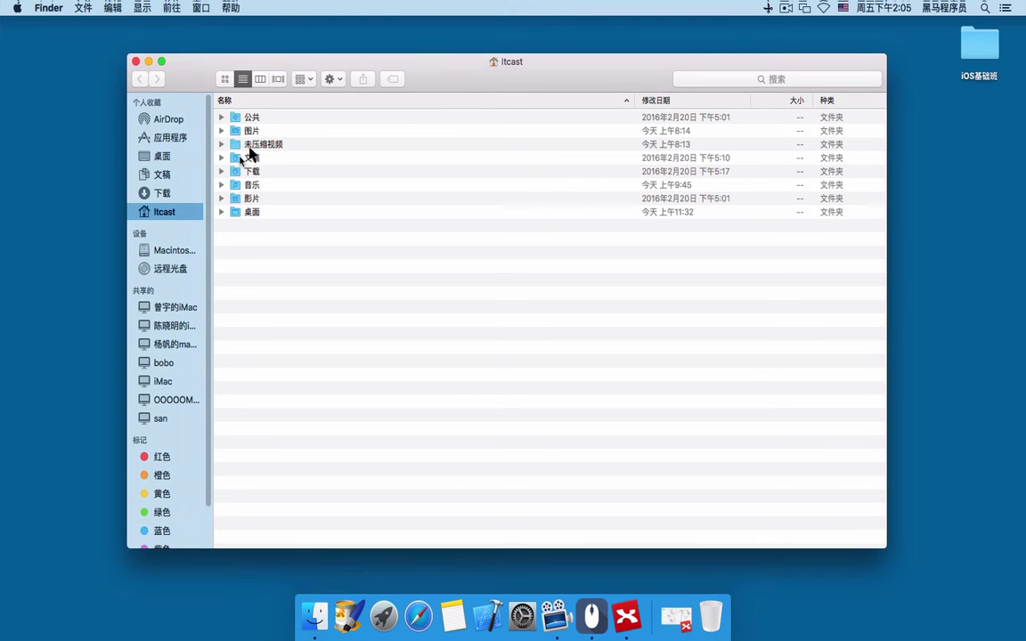
click(161, 156)
click(261, 121)
double_click(261, 121)
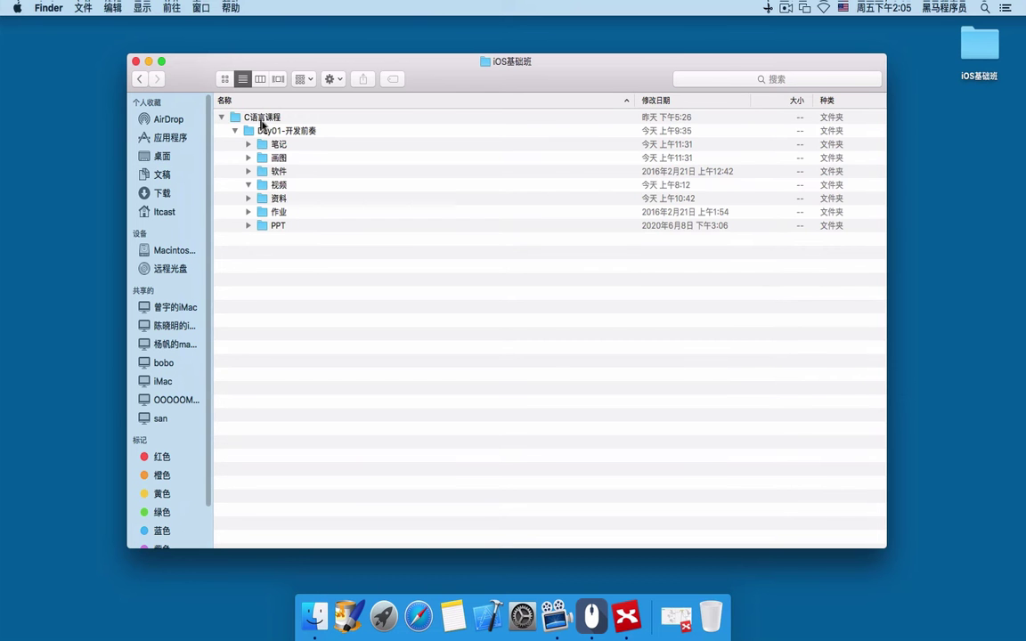
- Collapse the C语言课程 folder, open it, and go through Day01-开发前奏 into the 画图 folder
click(221, 117)
click(272, 118)
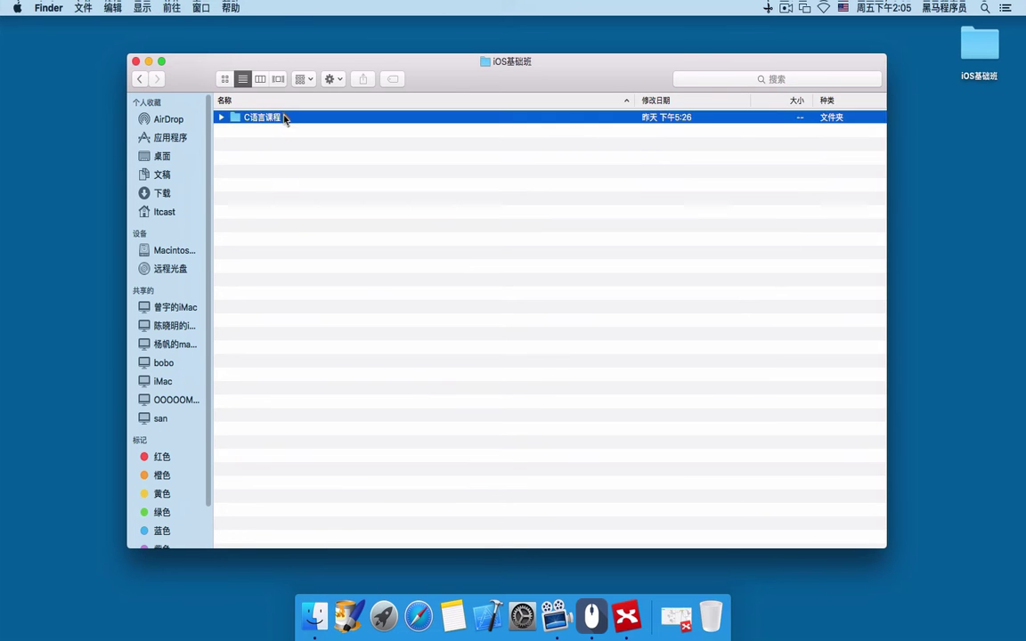
double_click(271, 118)
click(259, 132)
double_click(253, 132)
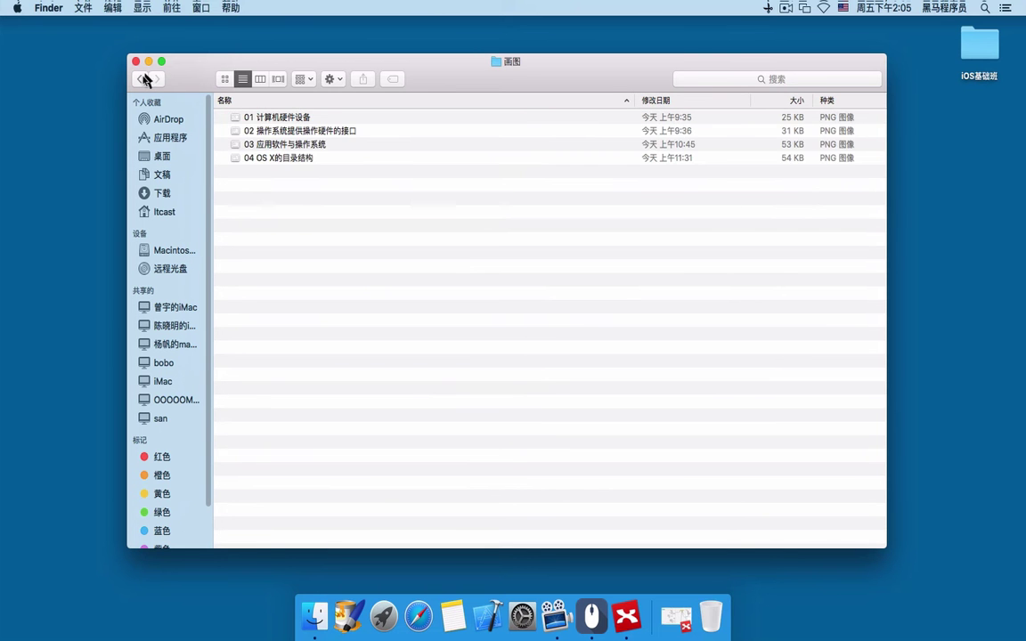
- Go back from the 画图 folder, open the 笔记 folder, and reposition the Finder window
click(138, 80)
click(256, 132)
double_click(254, 132)
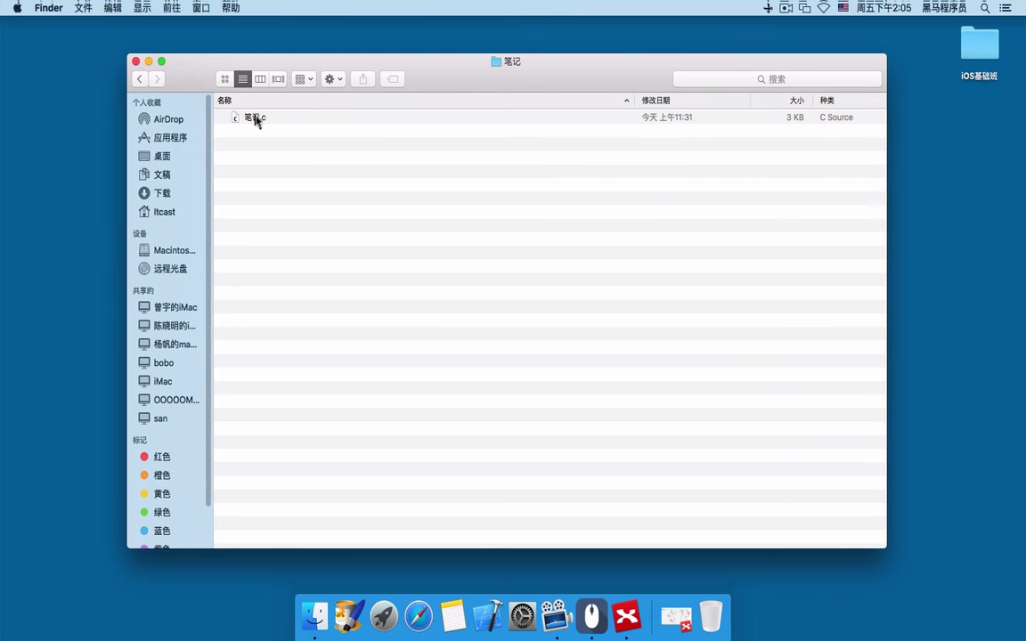
click(267, 118)
drag(587, 82, 579, 65)
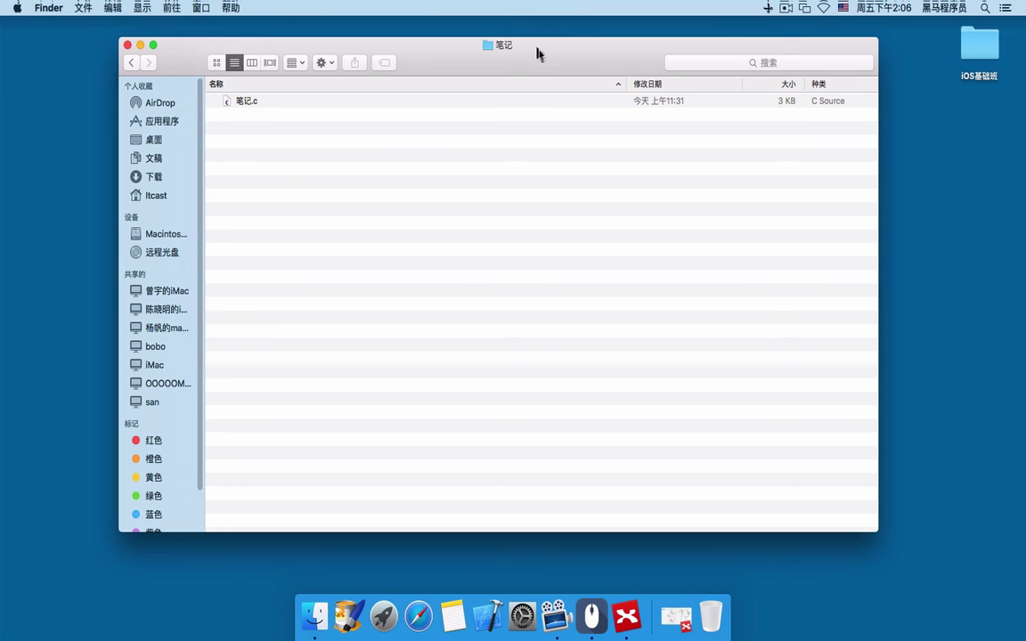
drag(541, 51, 532, 59)
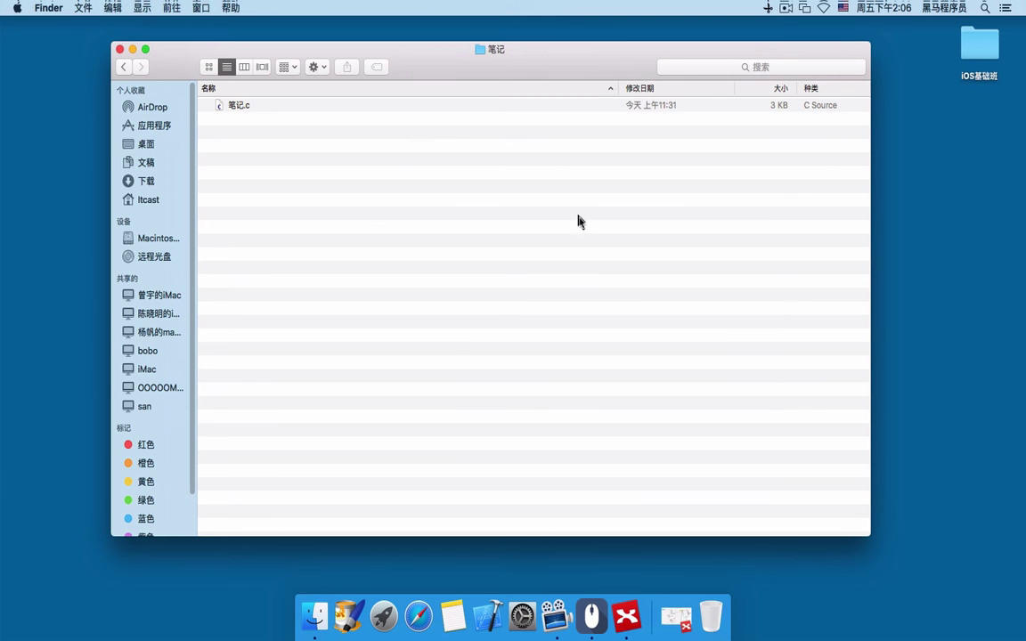
- Capture the column header strip above the file list as a screenshot region, discard the capture, and shift the window slightly
key(super+shift+4)
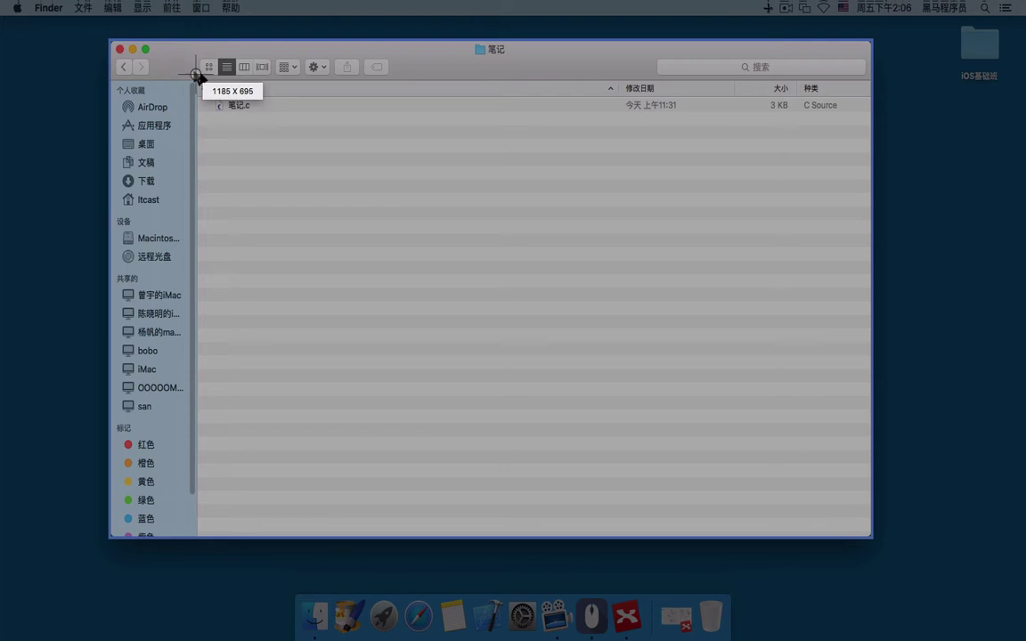
drag(196, 73, 840, 93)
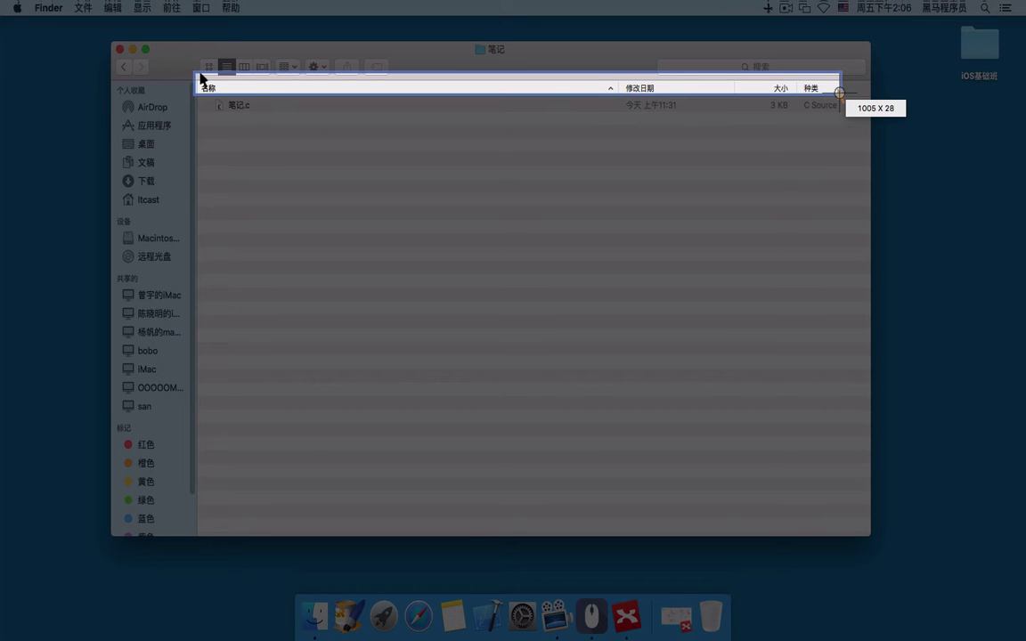
drag(839, 92, 840, 93)
key(Return)
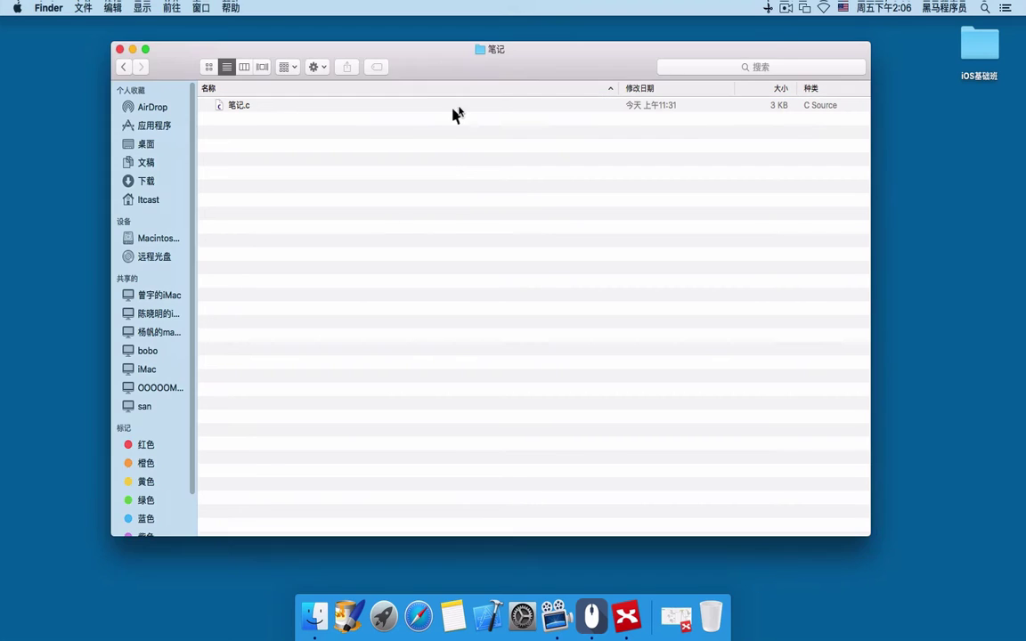
drag(551, 50, 557, 50)
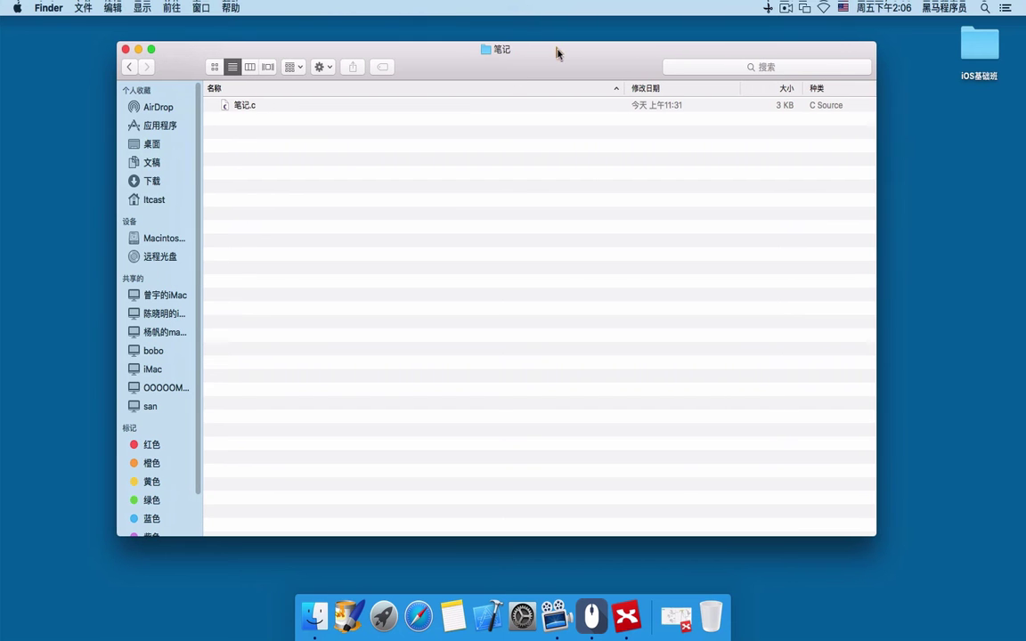
- Turn on the path bar (显示路径栏) for the 笔记 window and move the window across the desktop
click(239, 107)
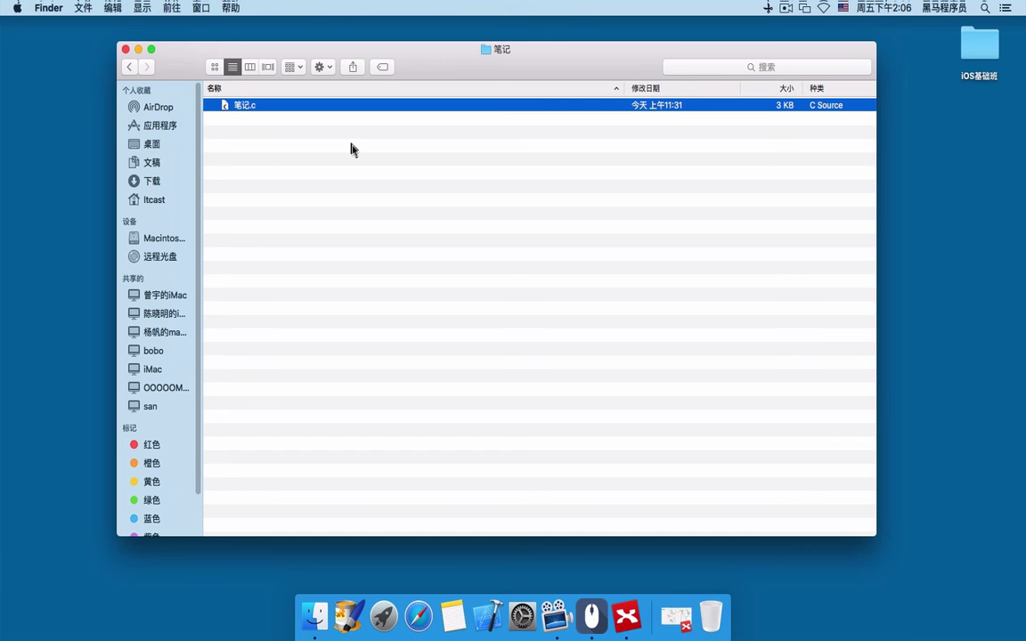
click(331, 162)
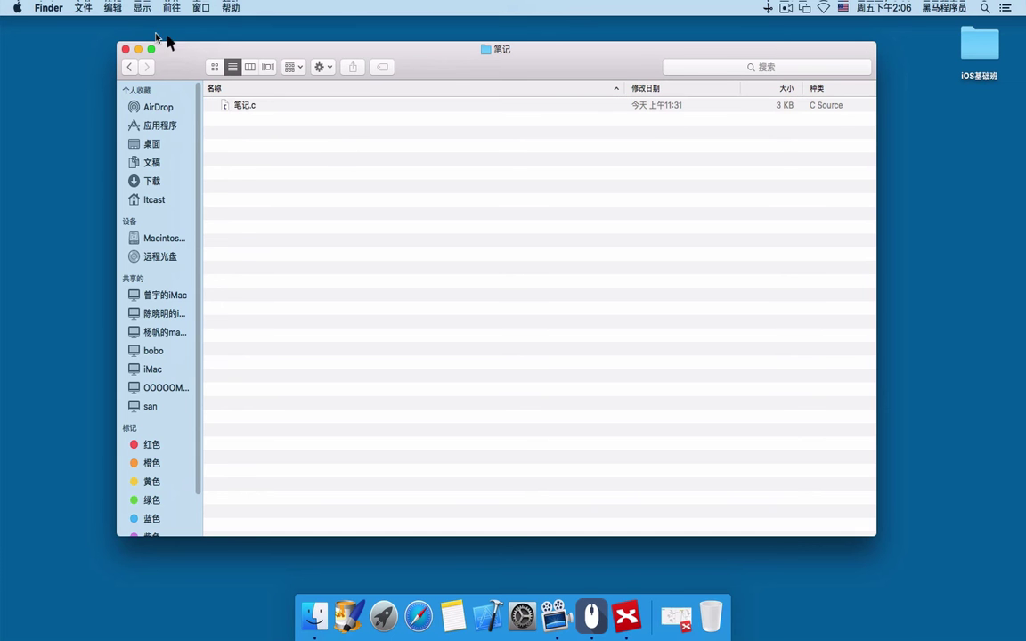
click(142, 9)
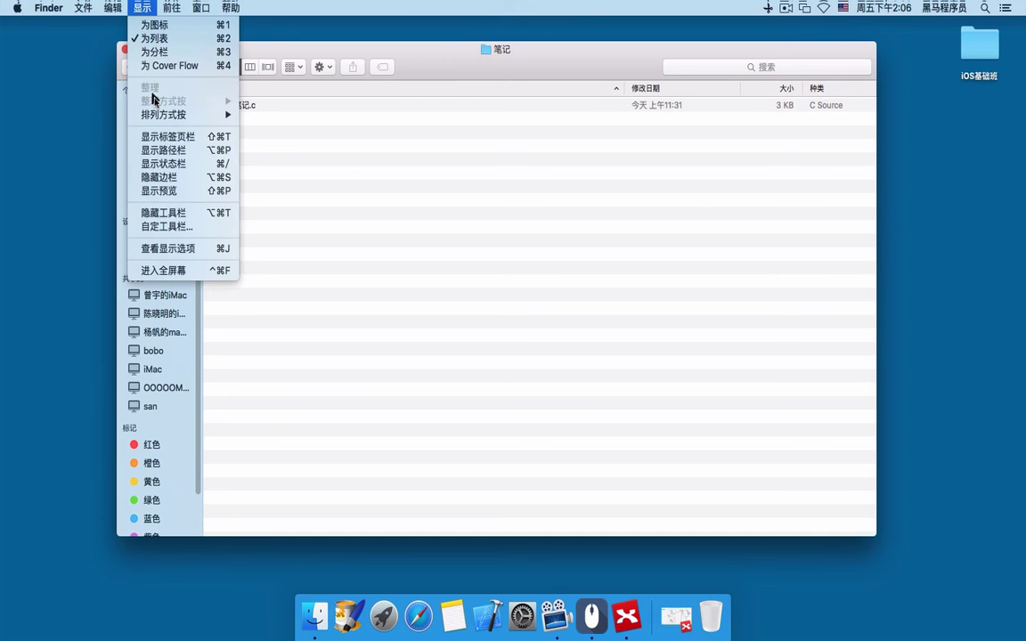
click(162, 151)
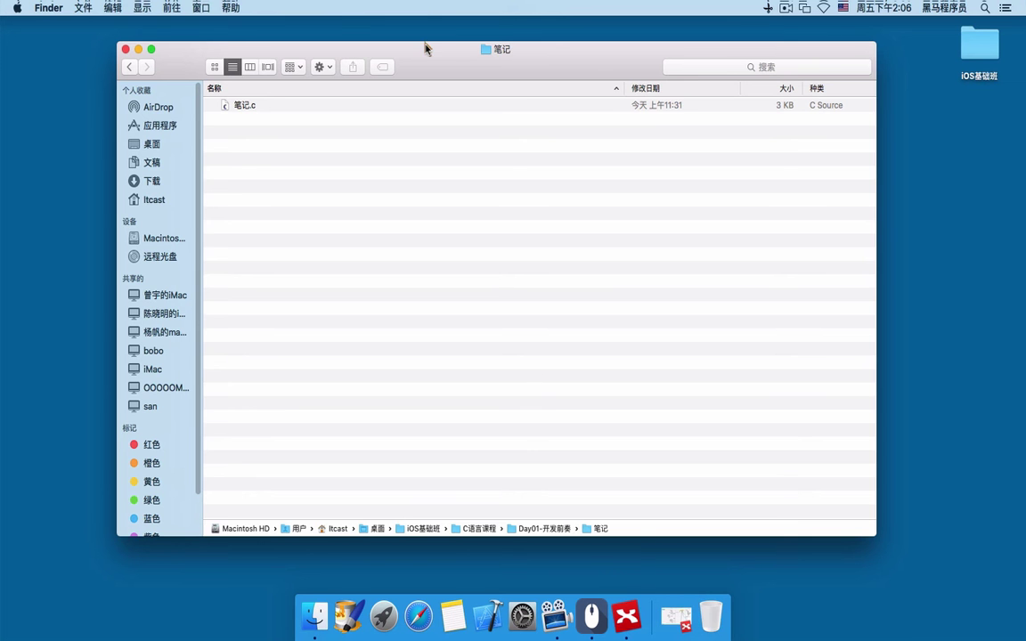
drag(432, 65, 470, 57)
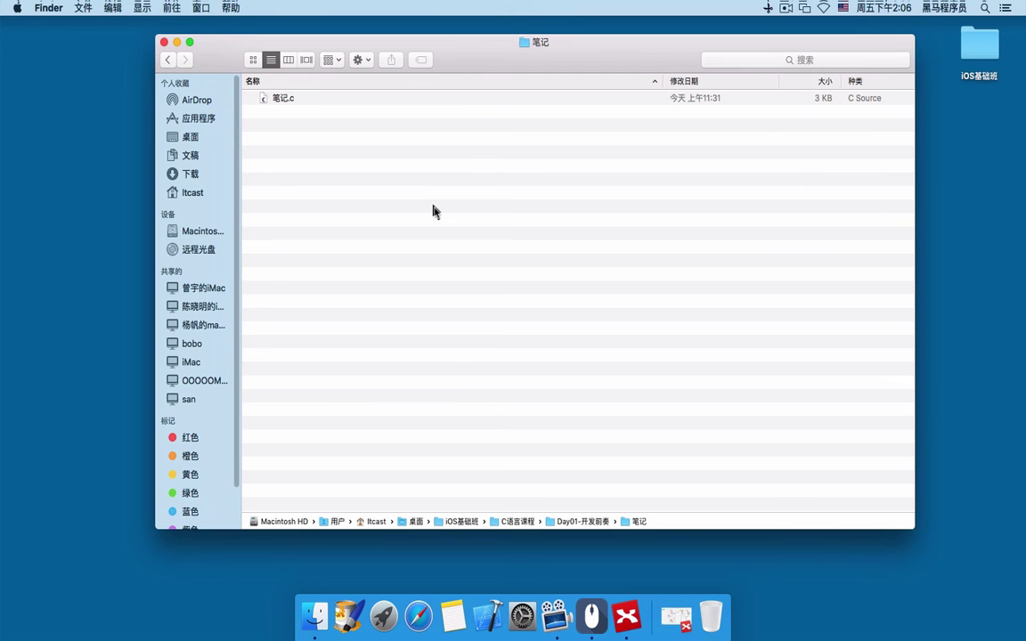
- Switch to the XMind outline, review the 显示路径栏 and 边栏个人收藏文件夹 - 新增与删除 topics, and minimize it to return to Finder
click(626, 616)
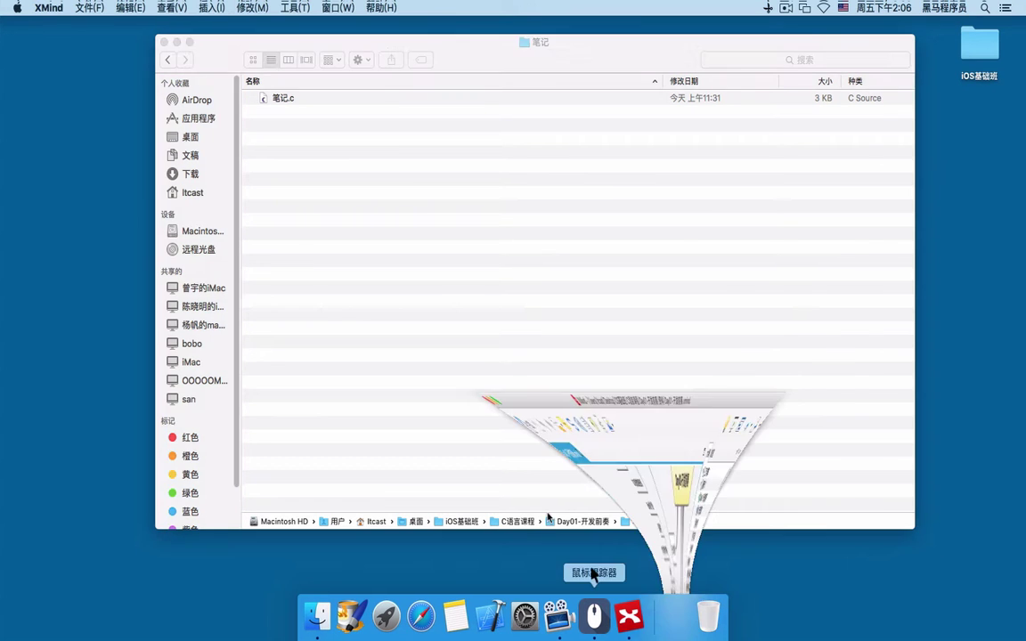
click(351, 154)
click(294, 171)
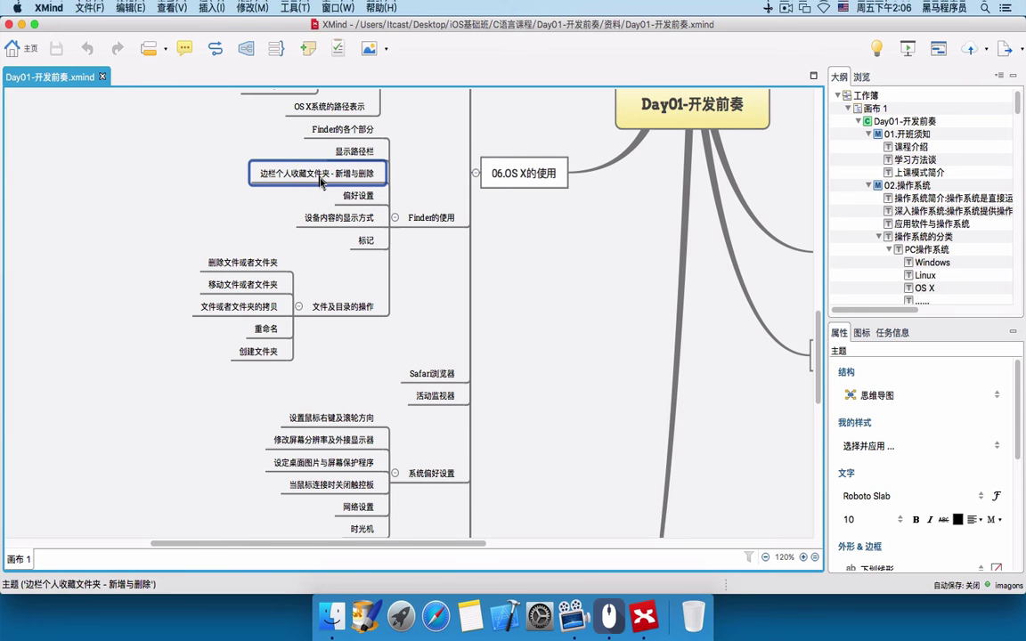
click(22, 24)
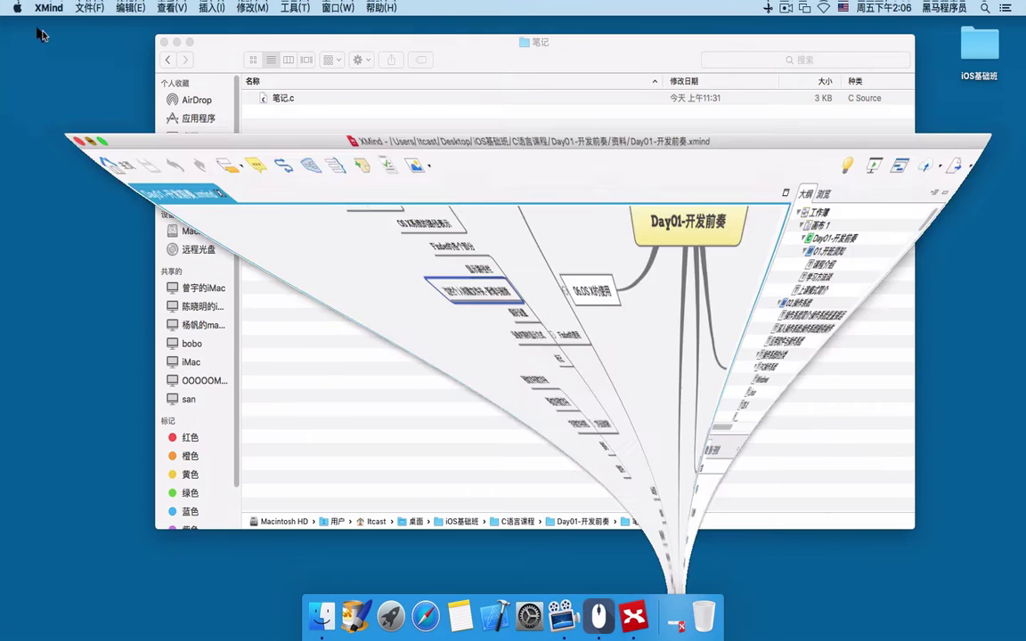
mouse_move(153, 86)
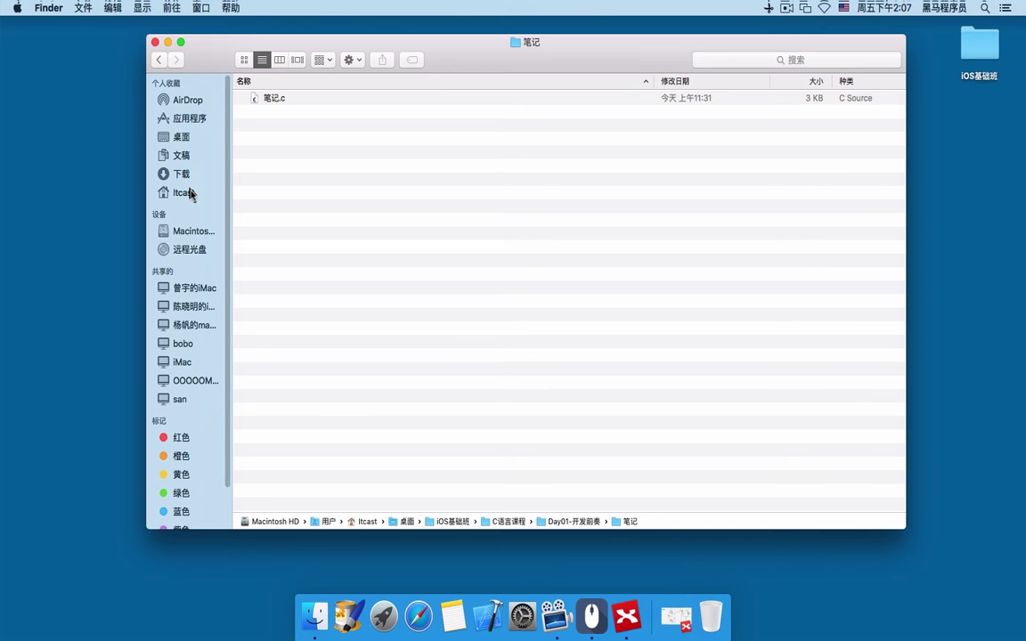
- Open the Itcast home folder from the sidebar favourites and highlight all of its folders
click(186, 196)
drag(278, 205, 229, 77)
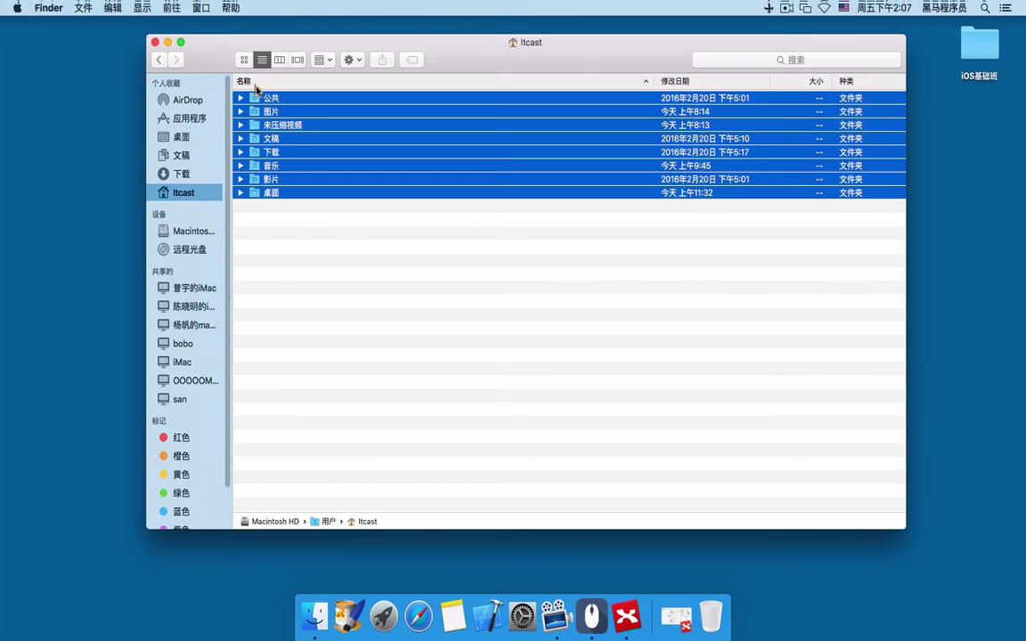
click(273, 224)
drag(273, 224, 275, 102)
click(200, 199)
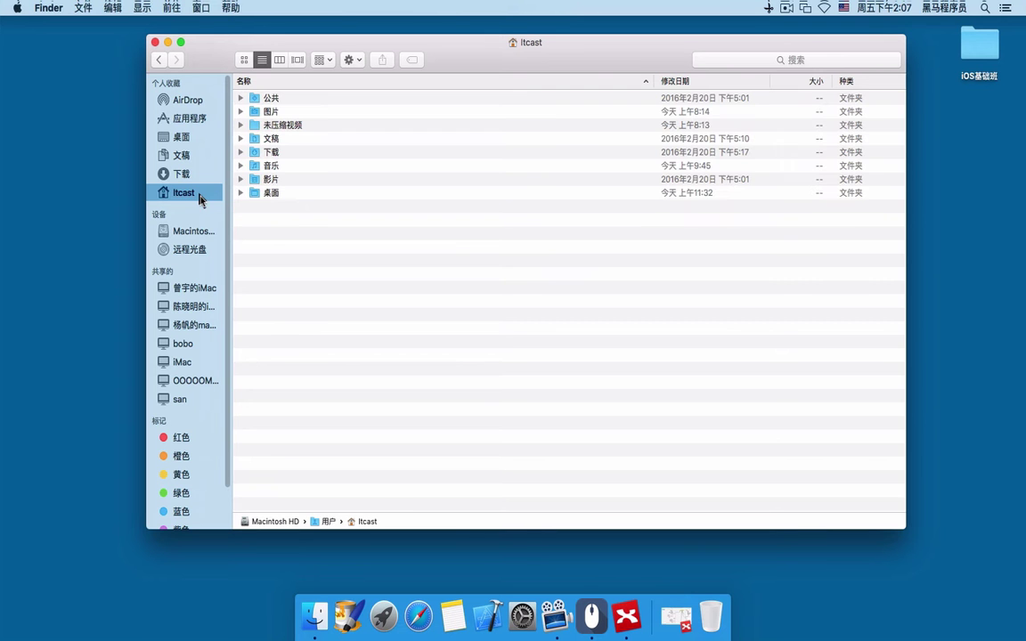
- View the 下载, 文稿, 桌面 and 应用程序 favourites in turn and look through the list of applications
click(198, 173)
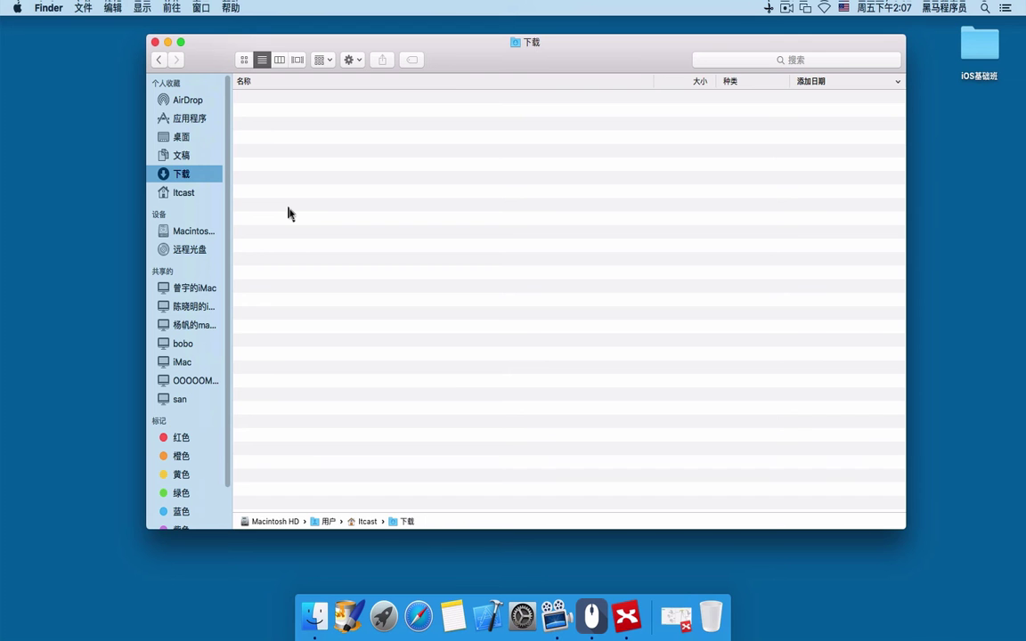
click(200, 155)
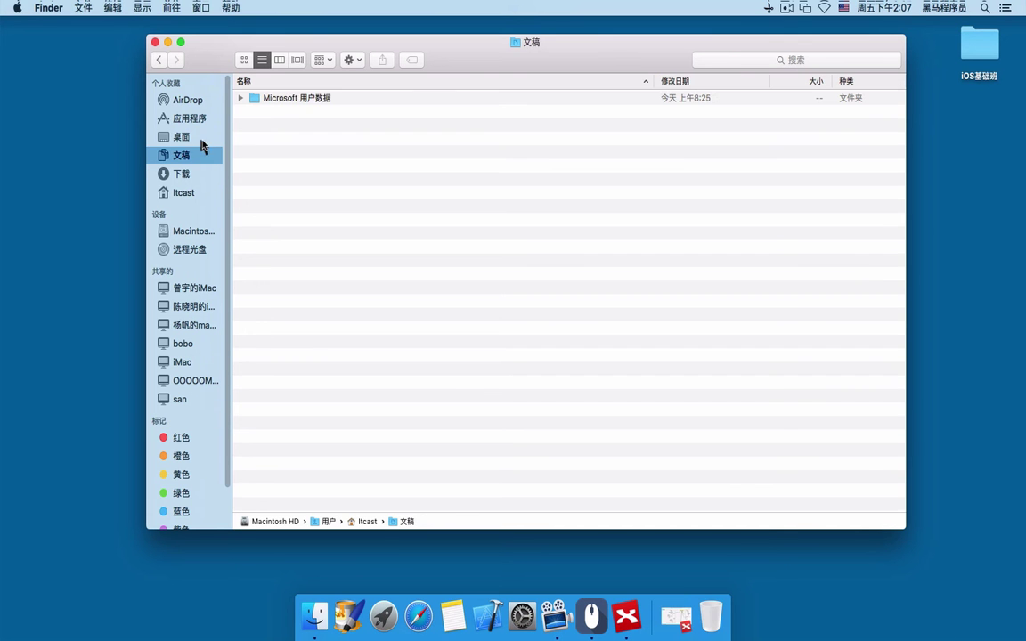
click(201, 137)
click(178, 118)
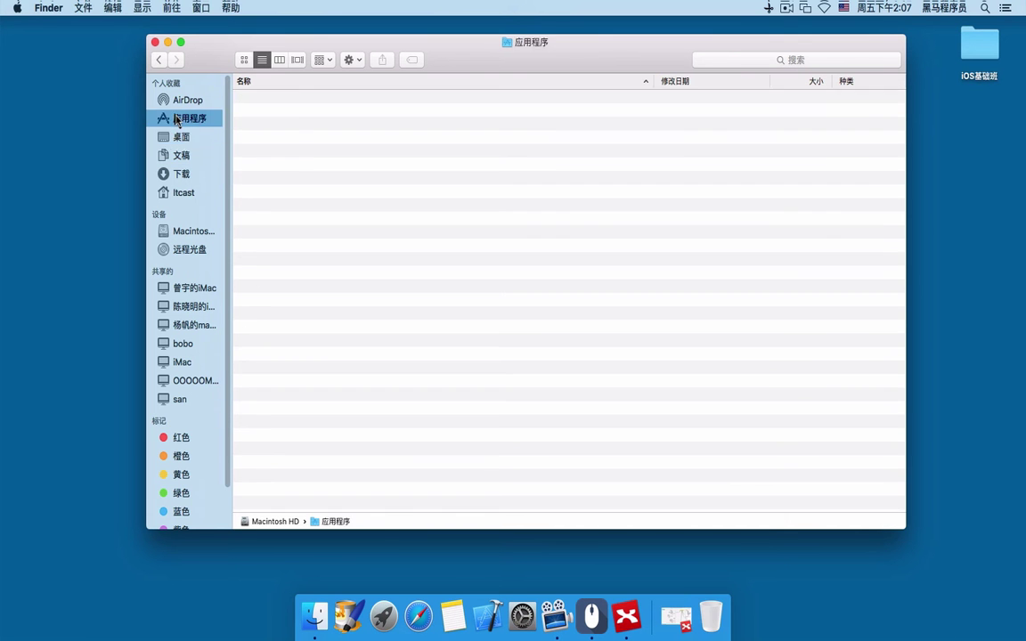
scroll(316, 306, down, 5)
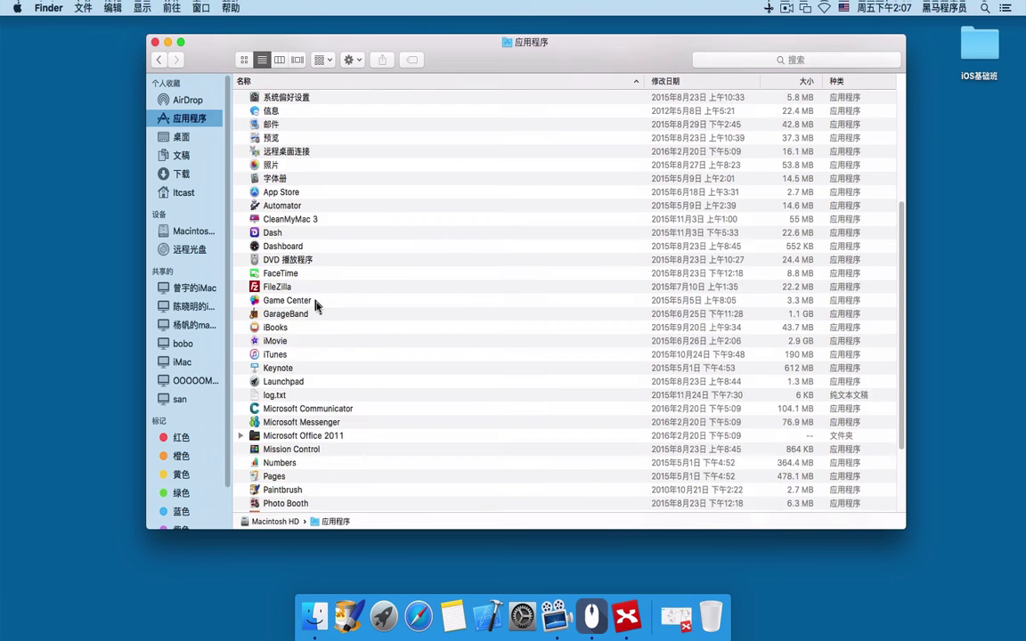
scroll(316, 306, up, 5)
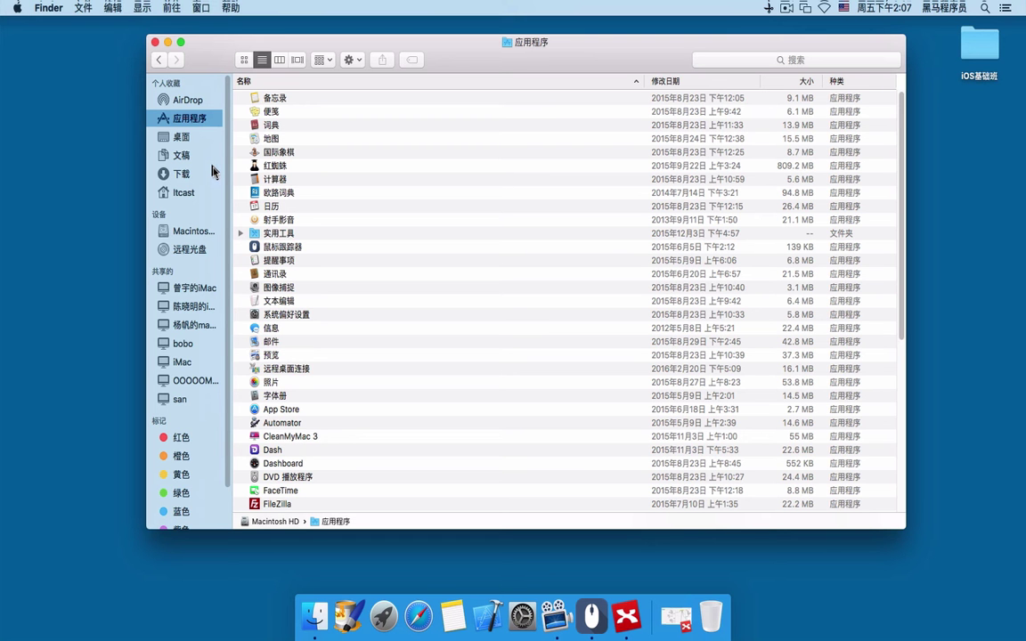
- Browse in a fresh window from the desktop's iOS基础班 folder to 软件, highlight all its items, and close the window
click(152, 43)
double_click(977, 47)
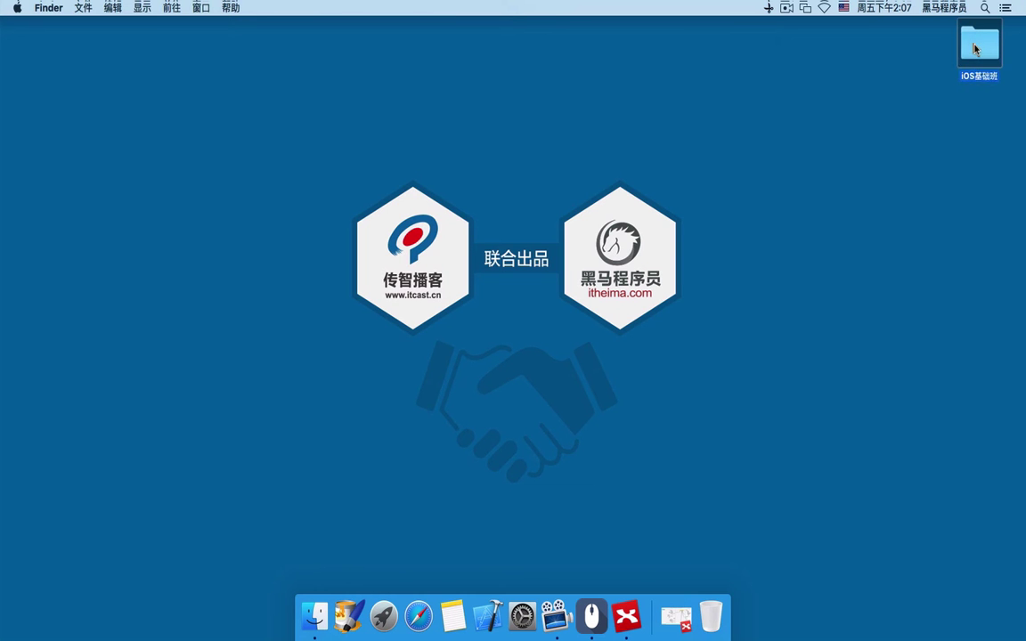
double_click(262, 118)
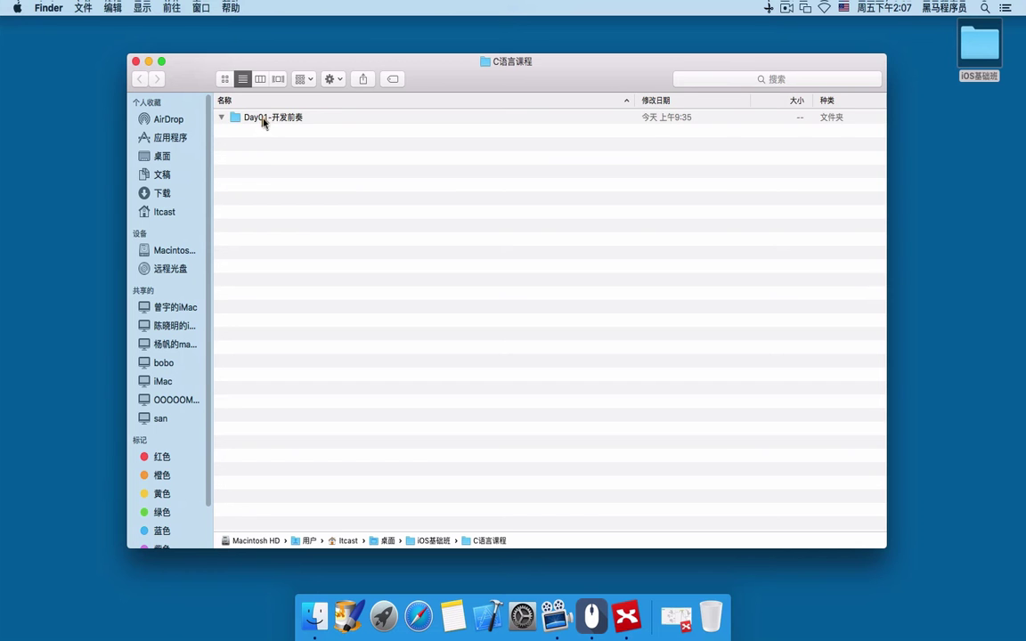
double_click(265, 162)
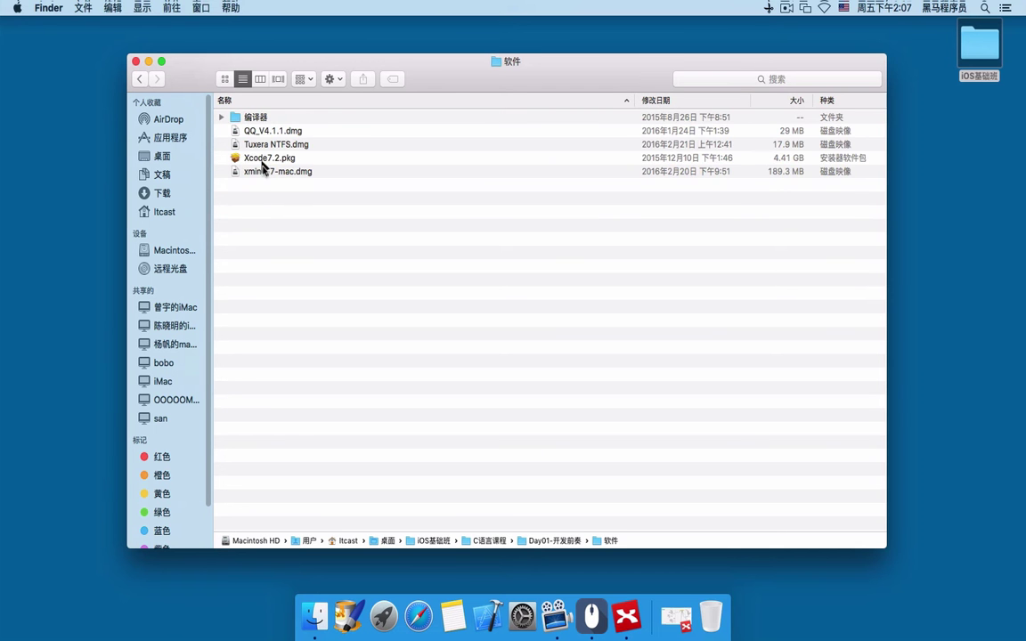
drag(269, 221, 248, 120)
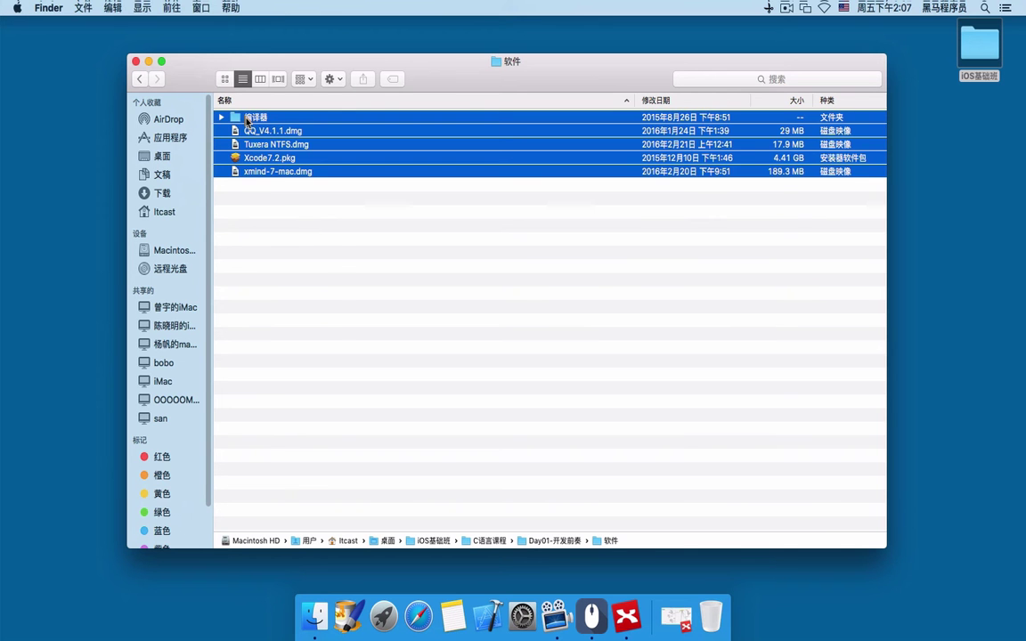
click(276, 223)
key(super+w)
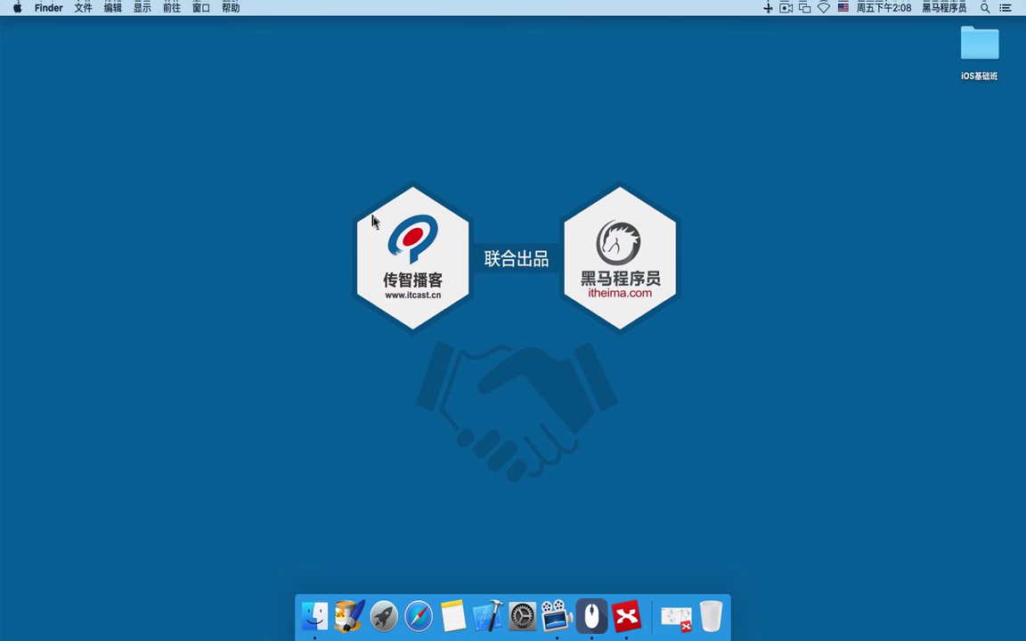
- Reopen iOS基础班, go through C语言课程 into 软件 to highlight its items, and return to C语言课程
double_click(979, 44)
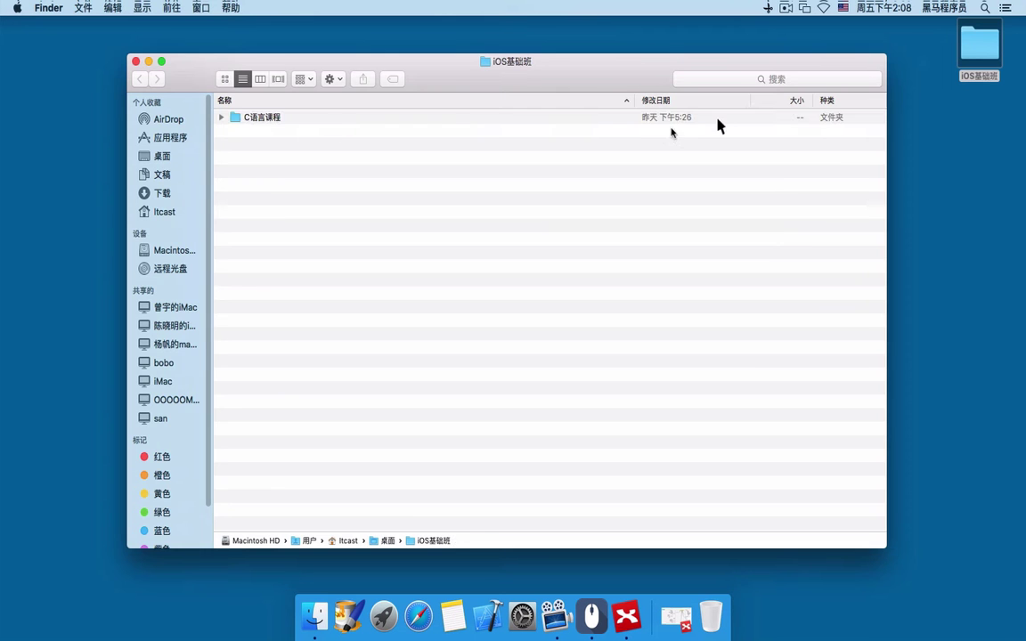
double_click(302, 117)
click(305, 161)
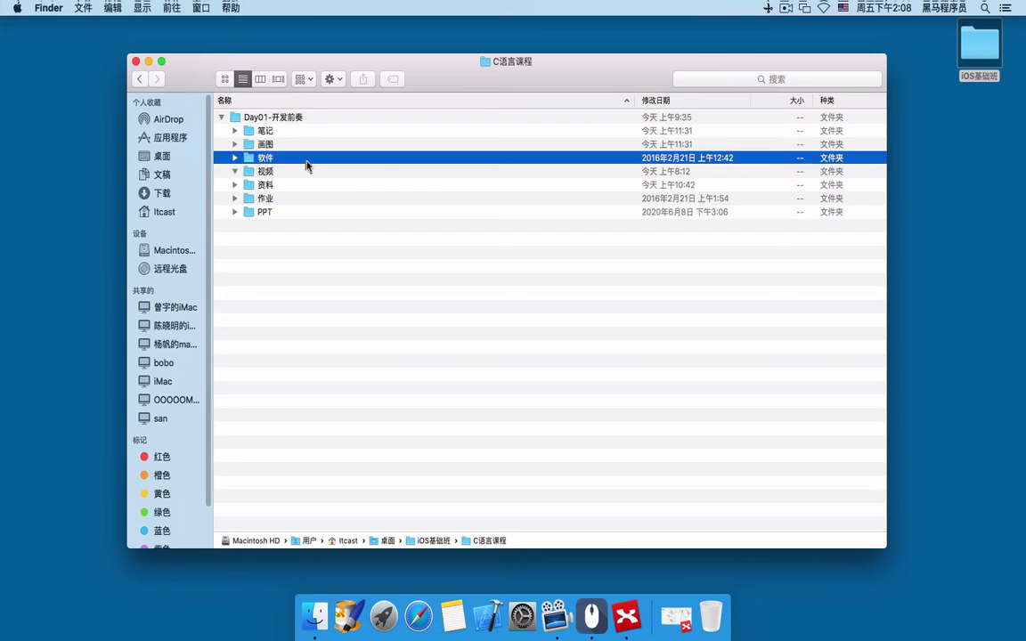
double_click(305, 165)
drag(283, 215, 238, 108)
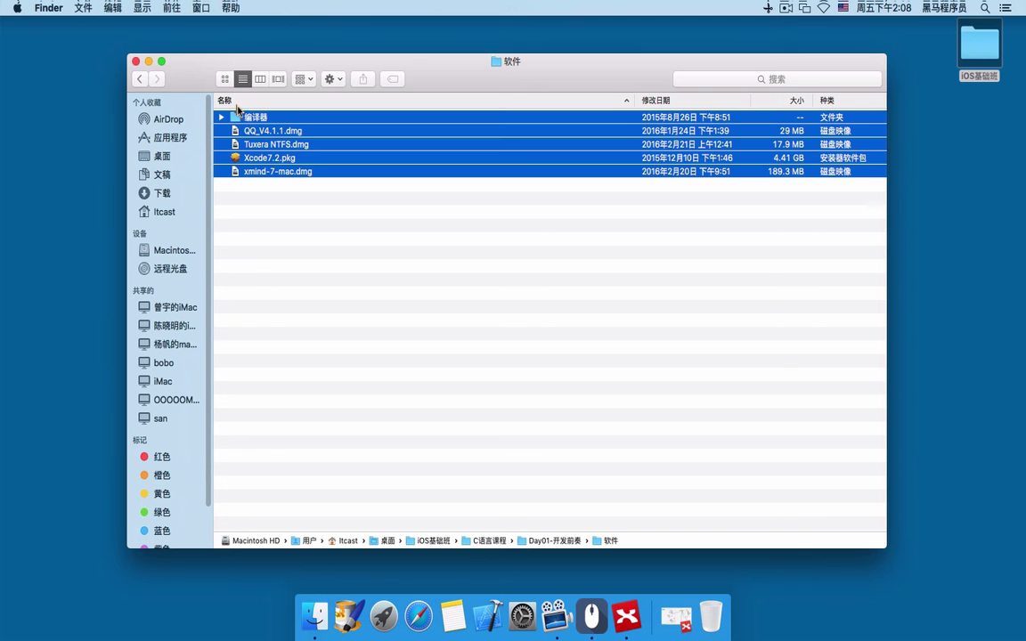
click(279, 219)
click(139, 79)
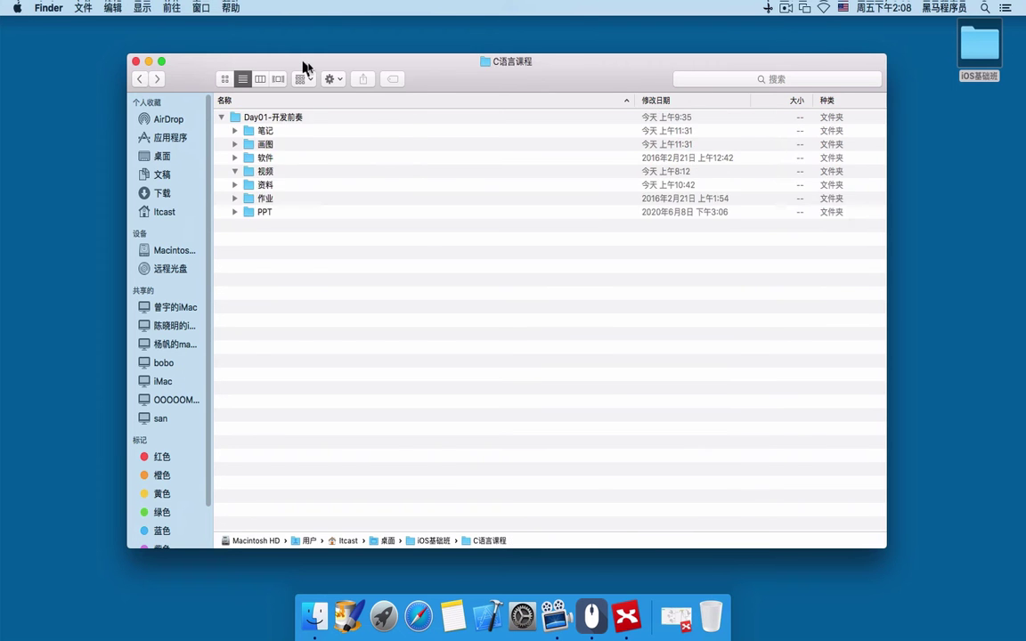
- Add the 软件 folder to the sidebar's 个人收藏 favourites directly below Itcast and reposition the Finder window
drag(302, 67, 480, 58)
click(438, 150)
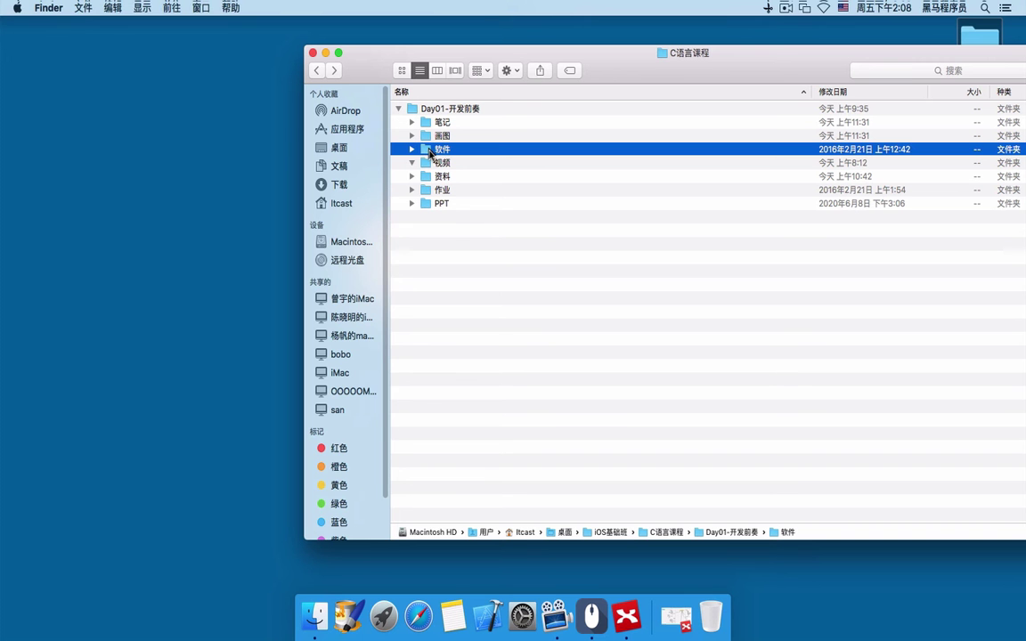
drag(392, 142, 343, 223)
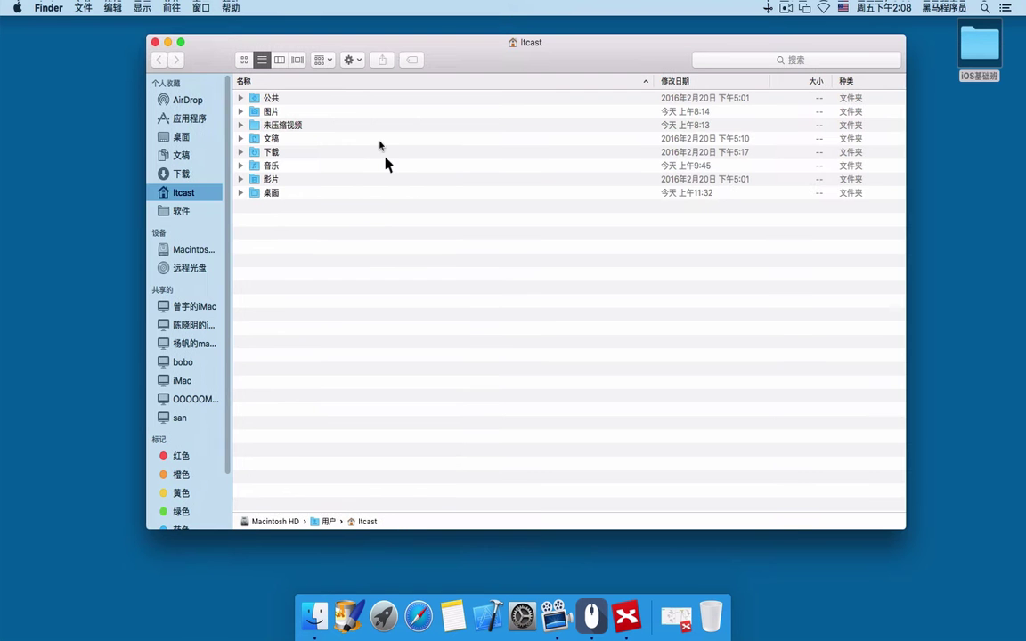
drag(457, 41, 436, 37)
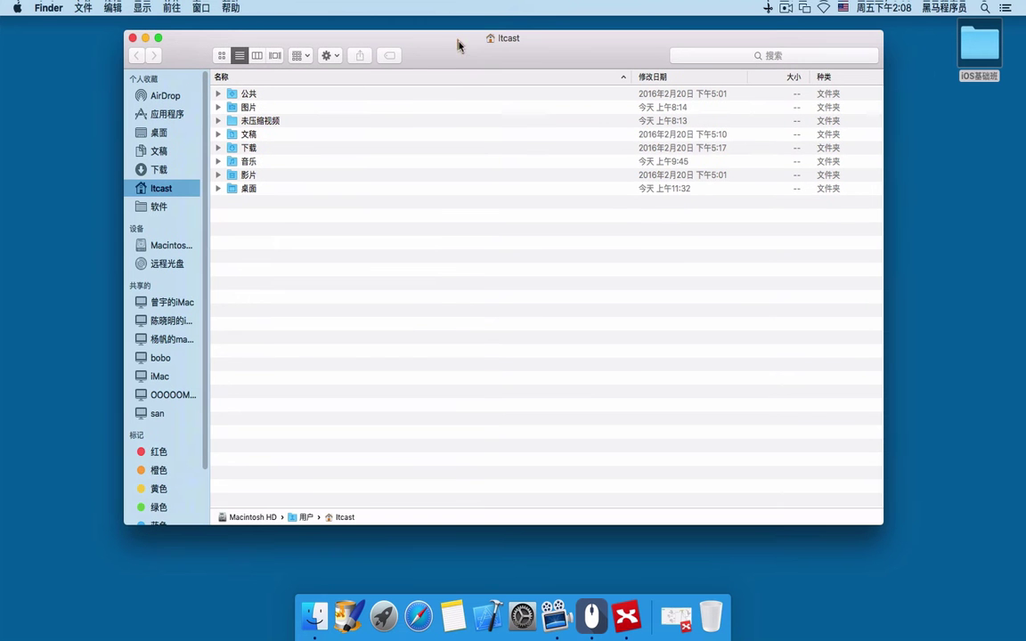
- Open the 软件 favourite from the sidebar, highlight all of its items, and clear the selection
click(160, 208)
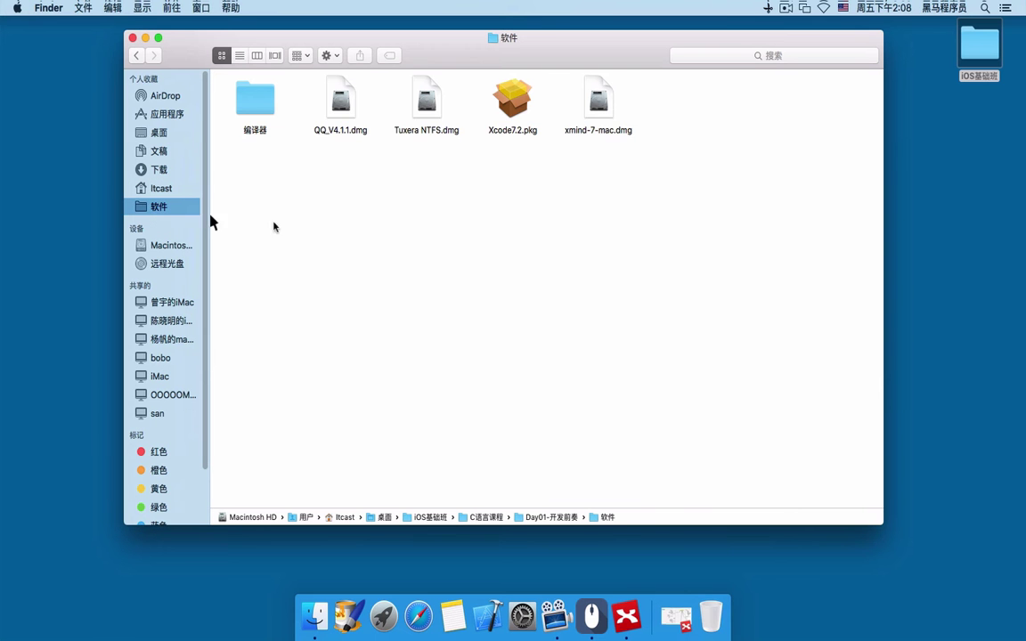
drag(684, 160, 244, 102)
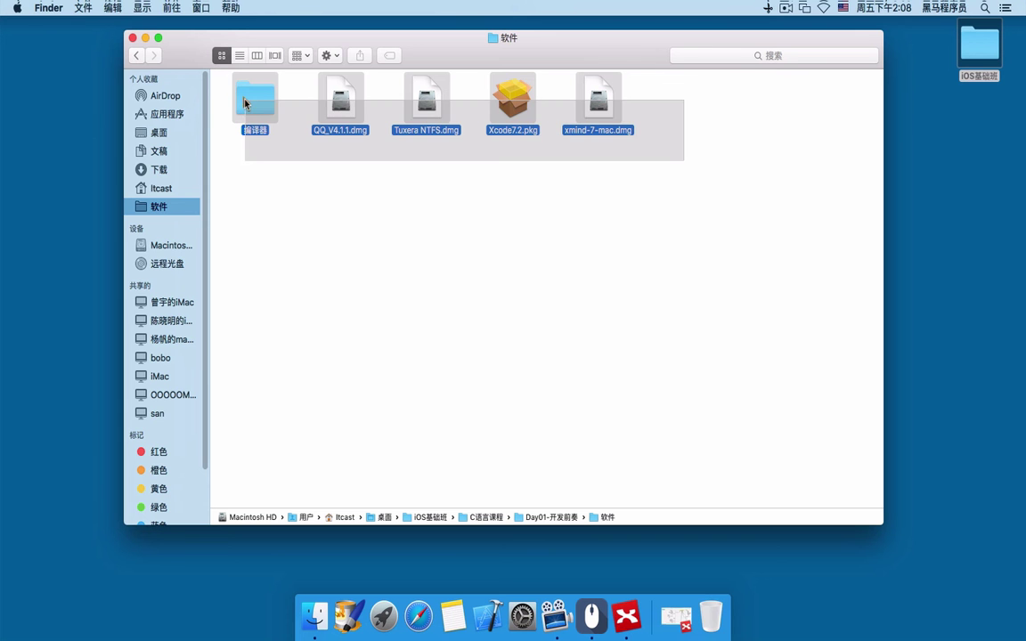
drag(245, 102, 214, 103)
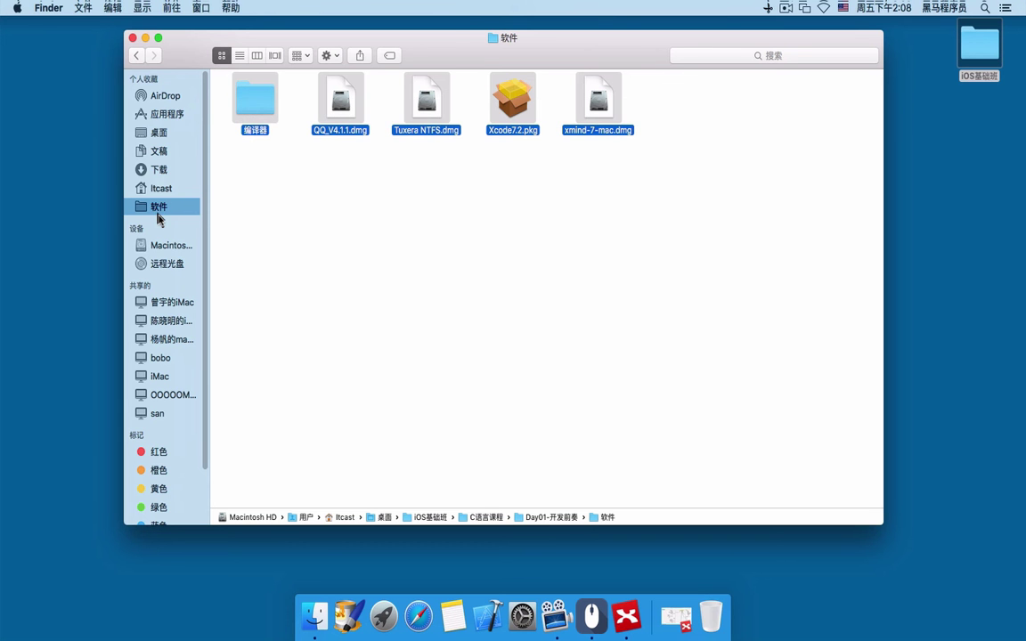
click(604, 241)
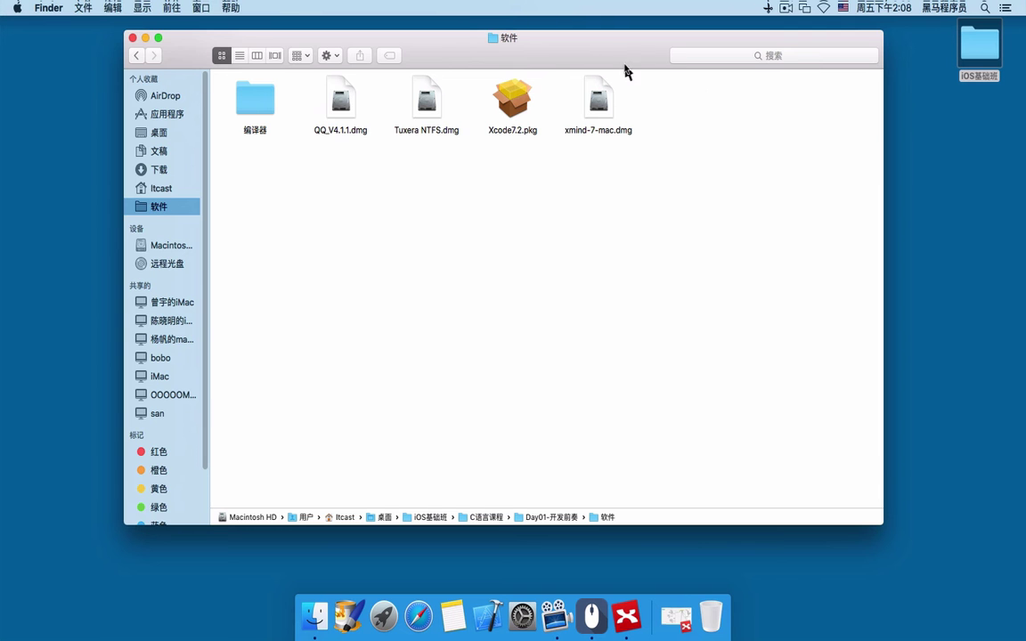
mouse_move(617, 51)
mouse_down()
mouse_move(590, 99)
mouse_move(618, 51)
mouse_up()
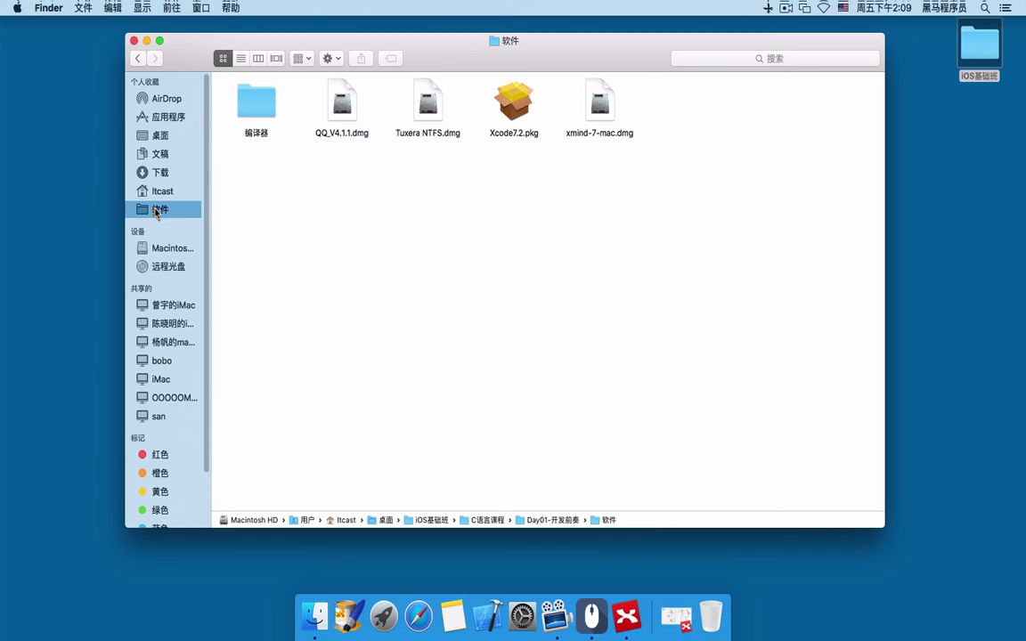
- Try to remove the 软件 favourite by pulling it out of the sidebar and by applying 从边栏中移除
drag(155, 211, 52, 127)
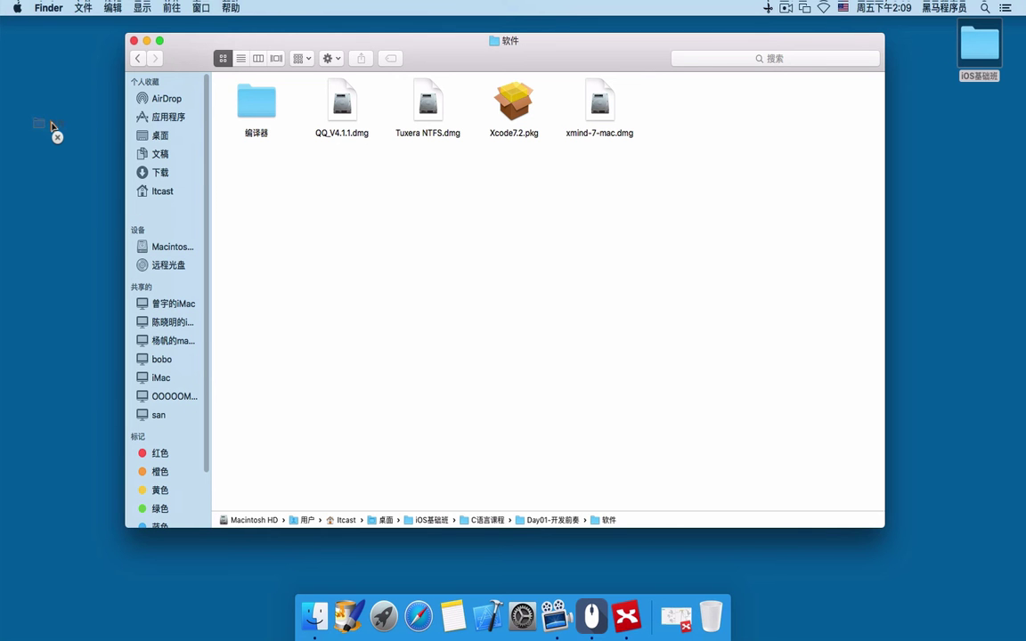
drag(51, 126, 50, 126)
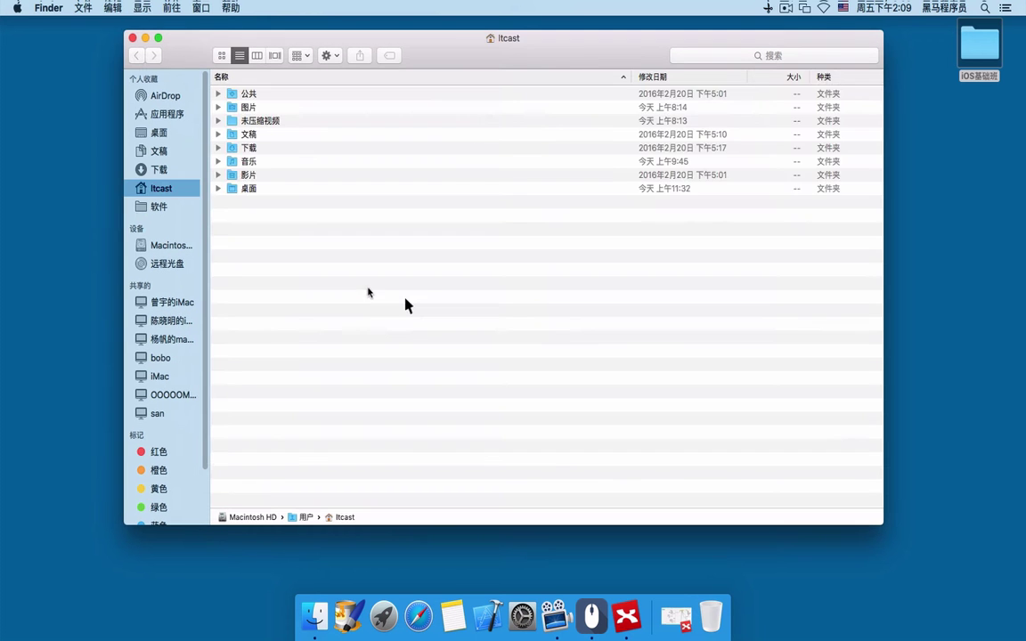
click(142, 206)
drag(280, 43, 337, 38)
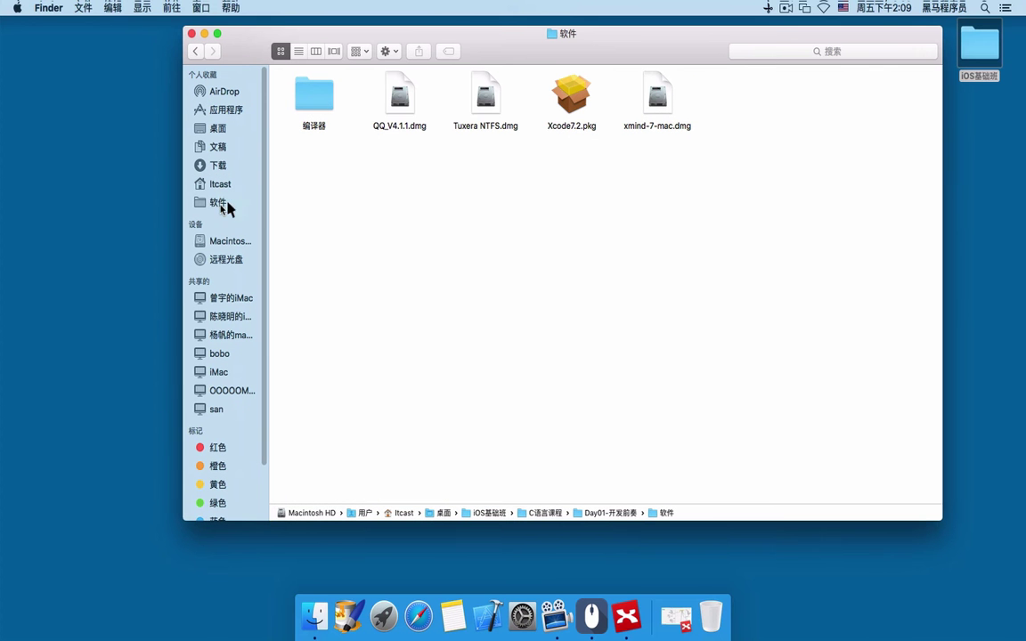
drag(223, 204, 122, 192)
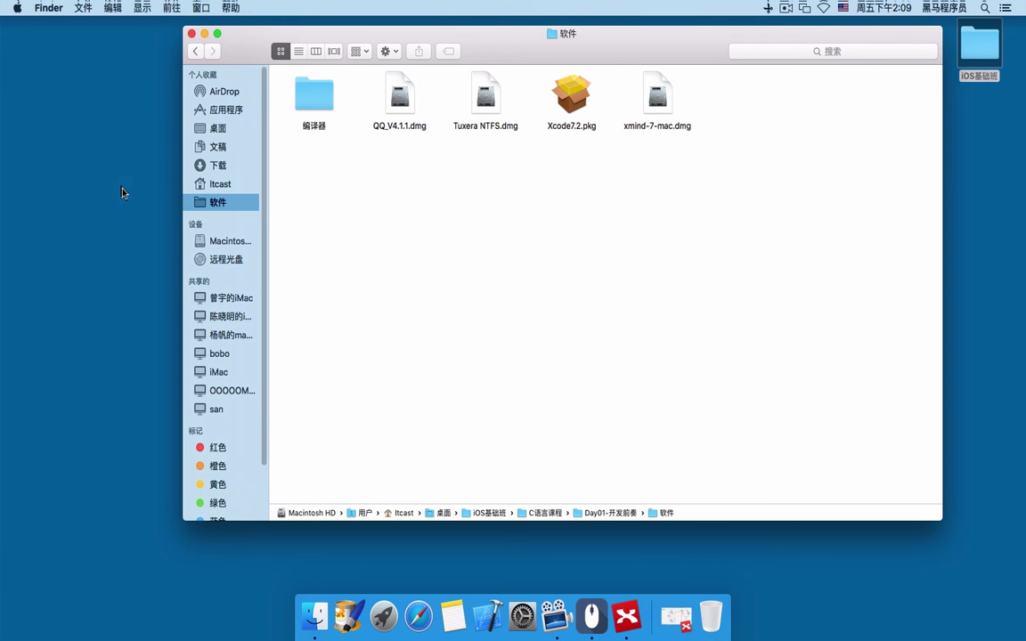
right_click(223, 203)
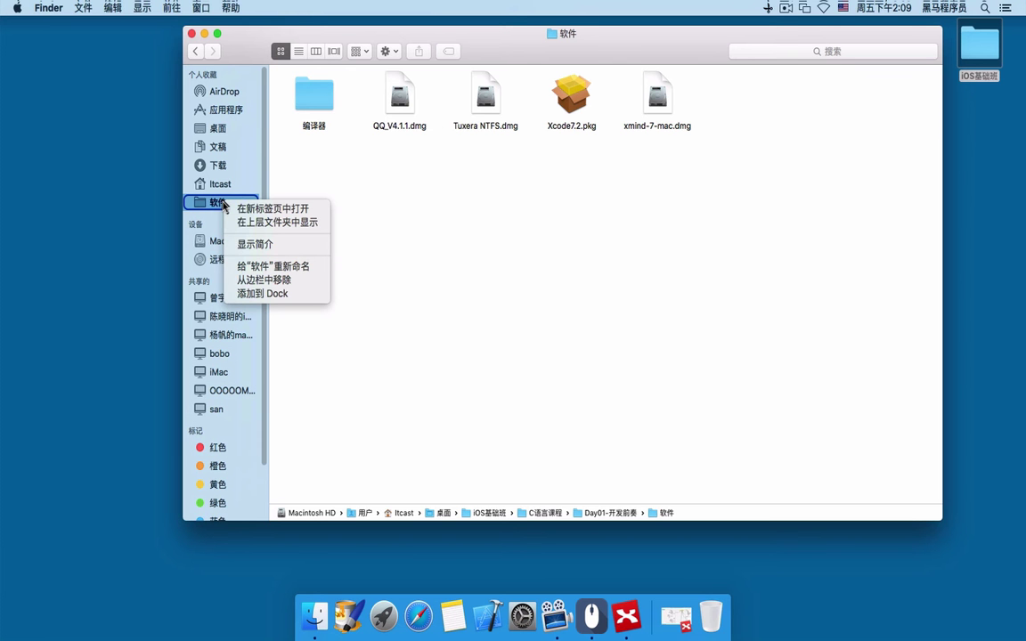
click(276, 280)
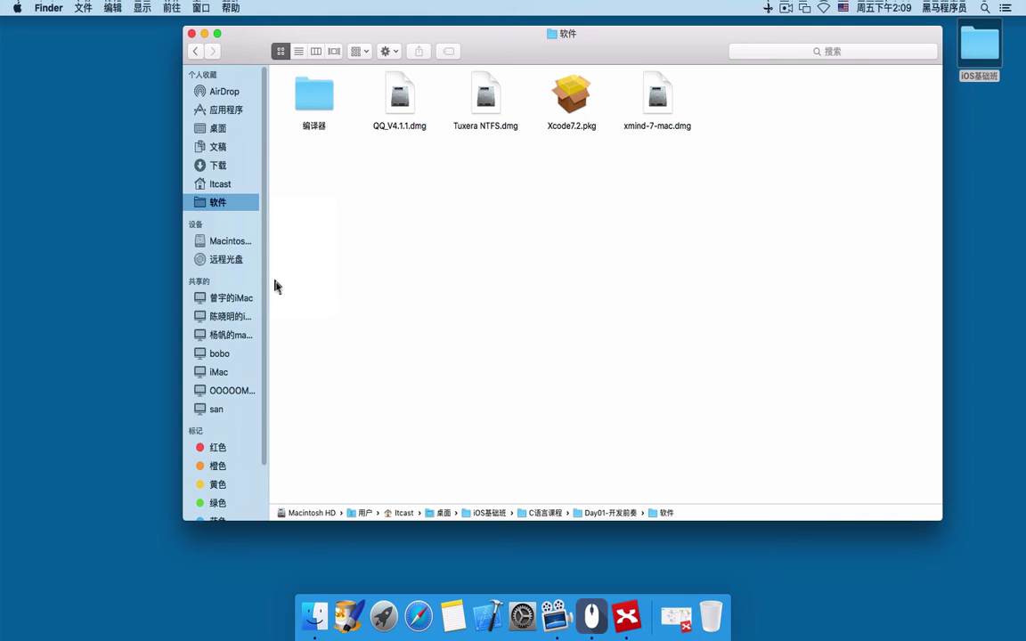
- Reposition the 软件 Finder window and close it
drag(710, 37, 568, 74)
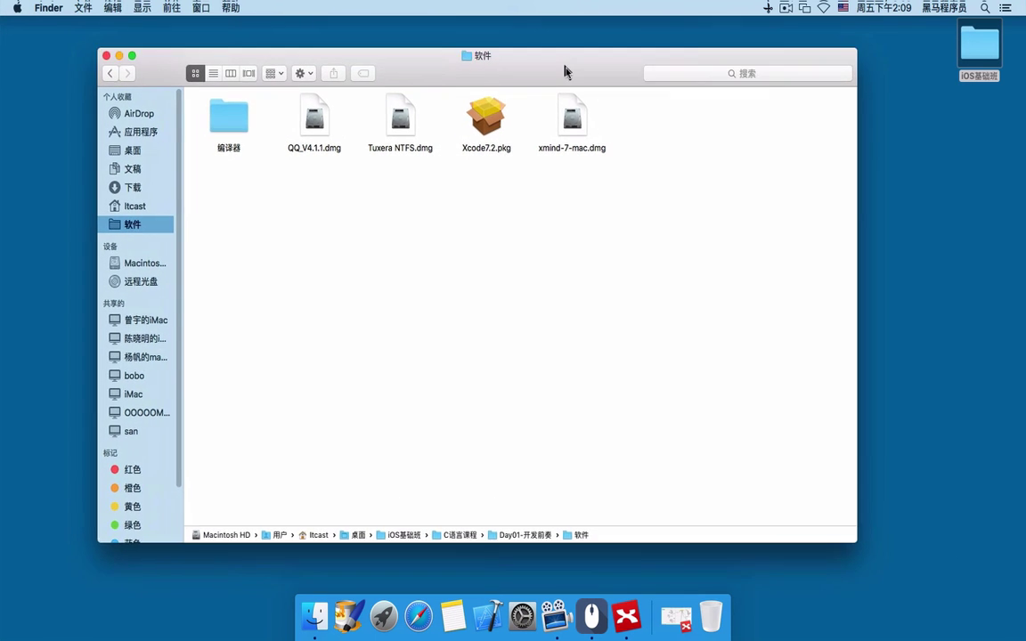
click(106, 55)
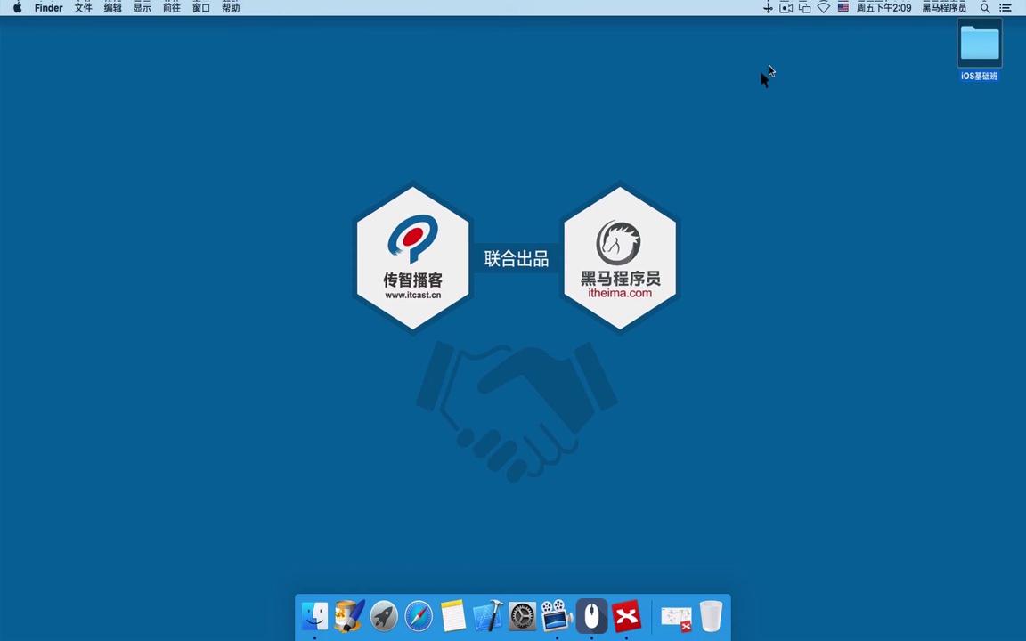
click(780, 7)
click(806, 77)
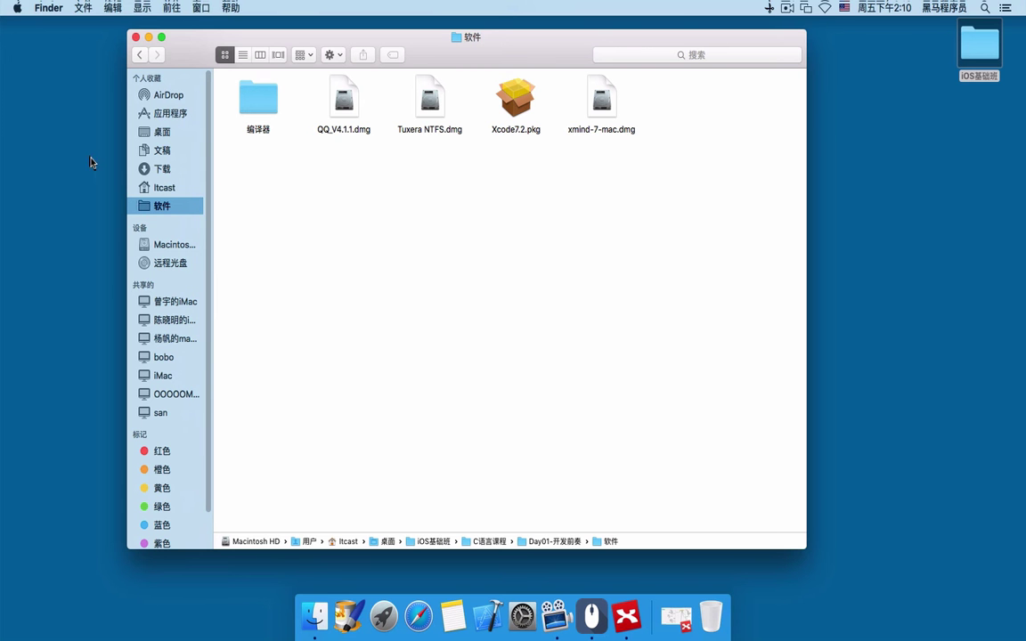
- Pull the 软件 favourite towards the desktop, view its 从边栏中移除 option without applying it, and reposition the window
drag(162, 215, 76, 162)
right_click(158, 205)
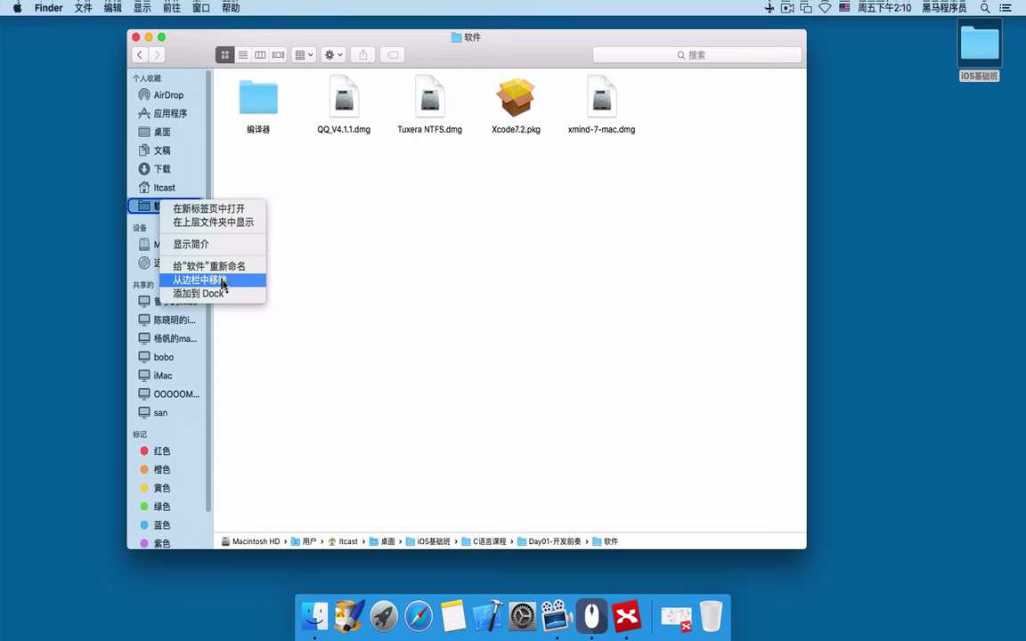
click(481, 289)
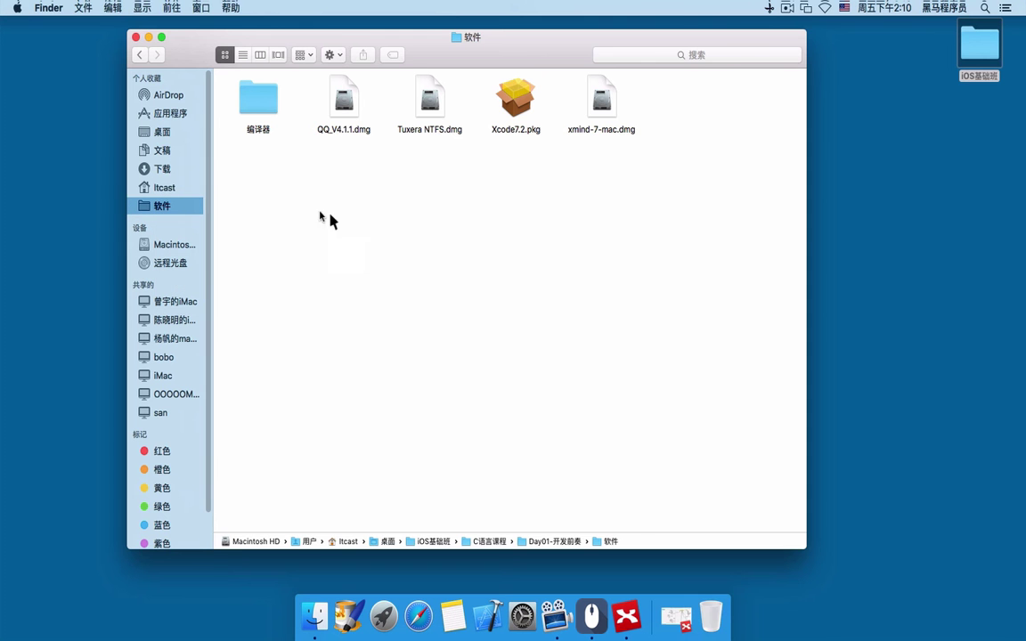
drag(347, 37, 378, 39)
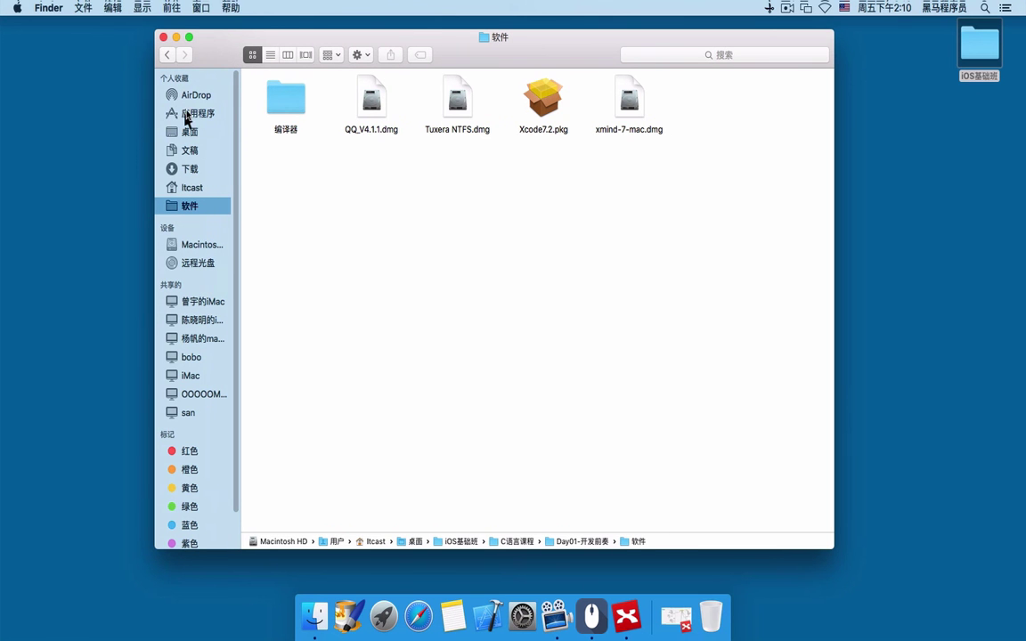
- Switch to XMind to check the 偏好设置 topic under Finder的使用, and return to the Finder window
click(627, 616)
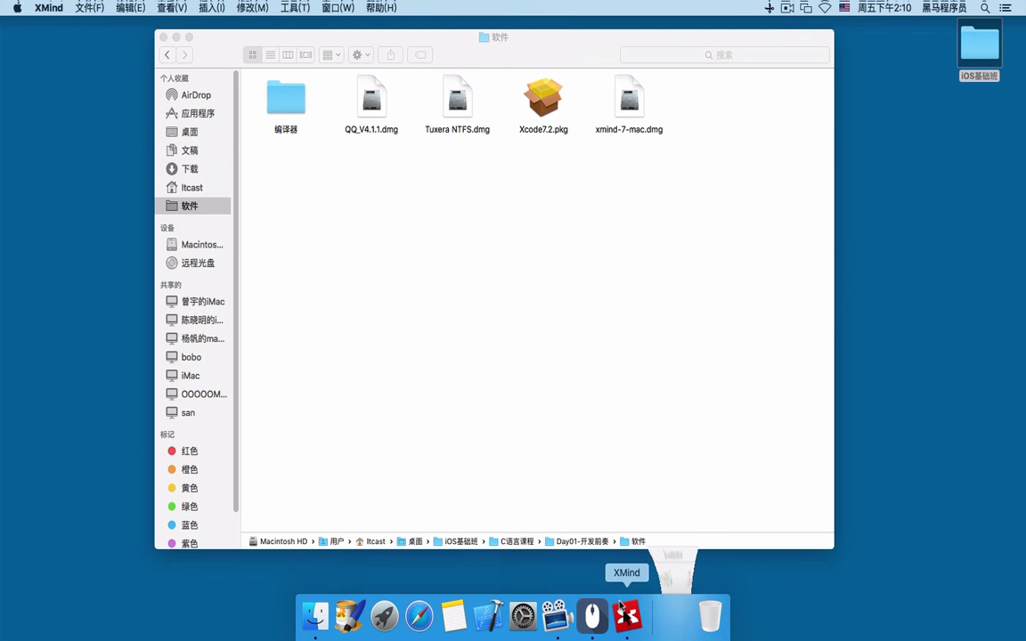
click(357, 196)
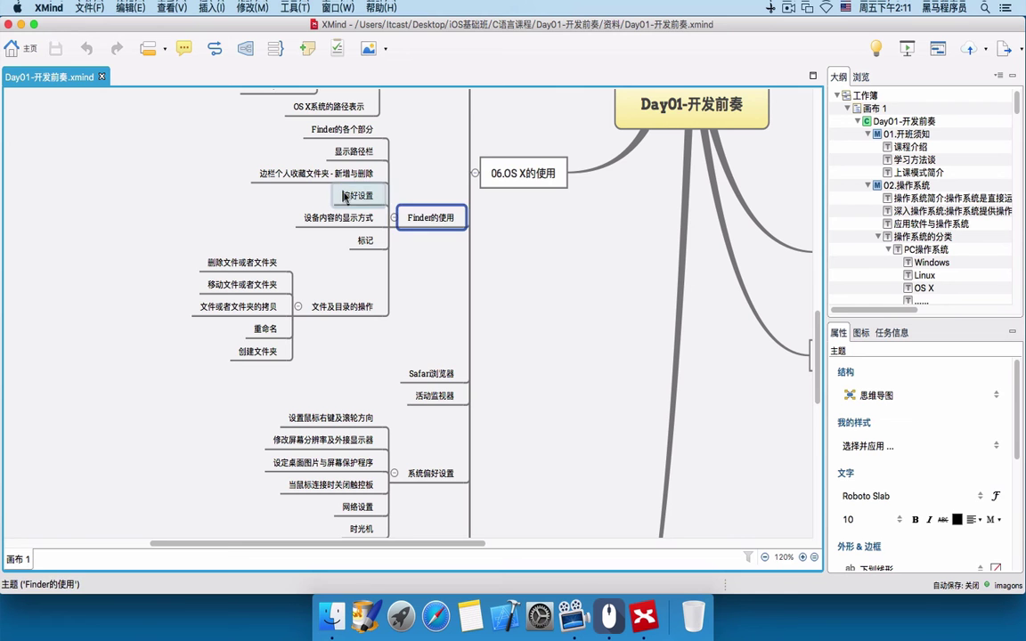
click(21, 24)
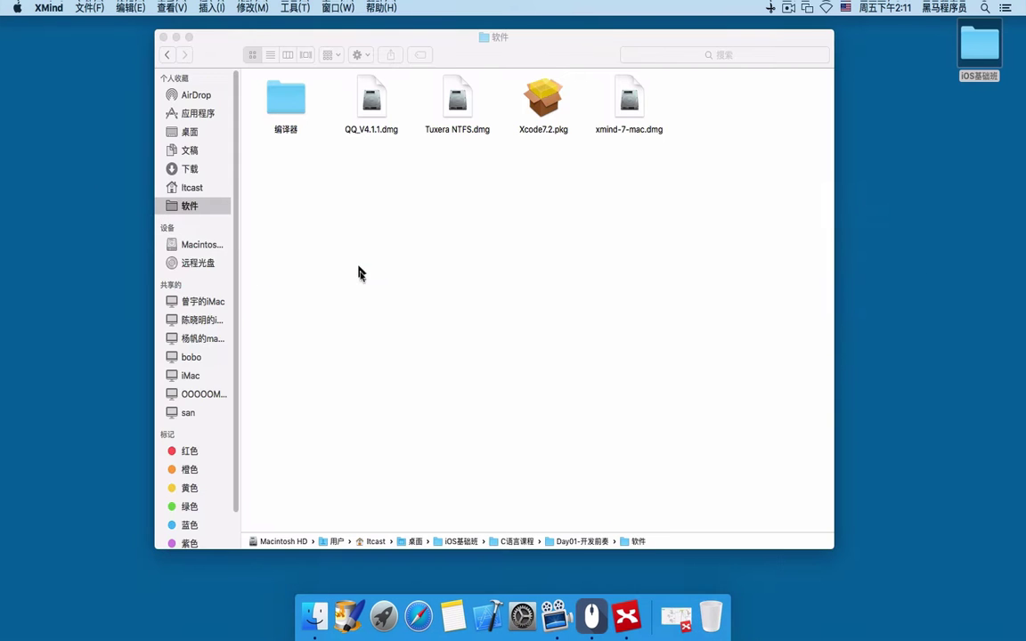
drag(489, 52, 455, 61)
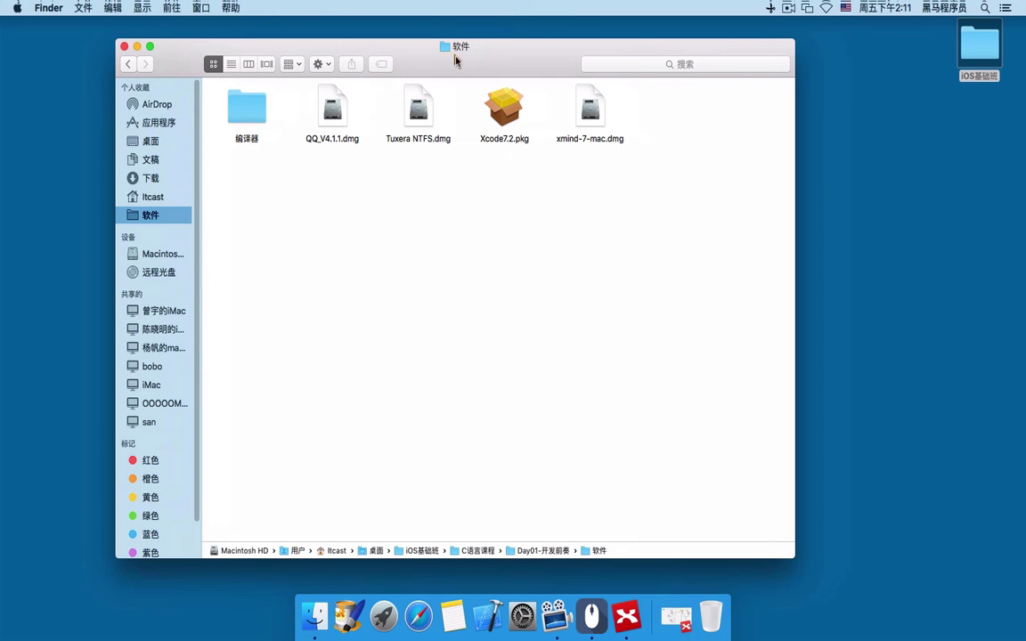
- Open Finder's 偏好设置 and enable 硬盘 among the 通用 items shown on the desktop
click(45, 9)
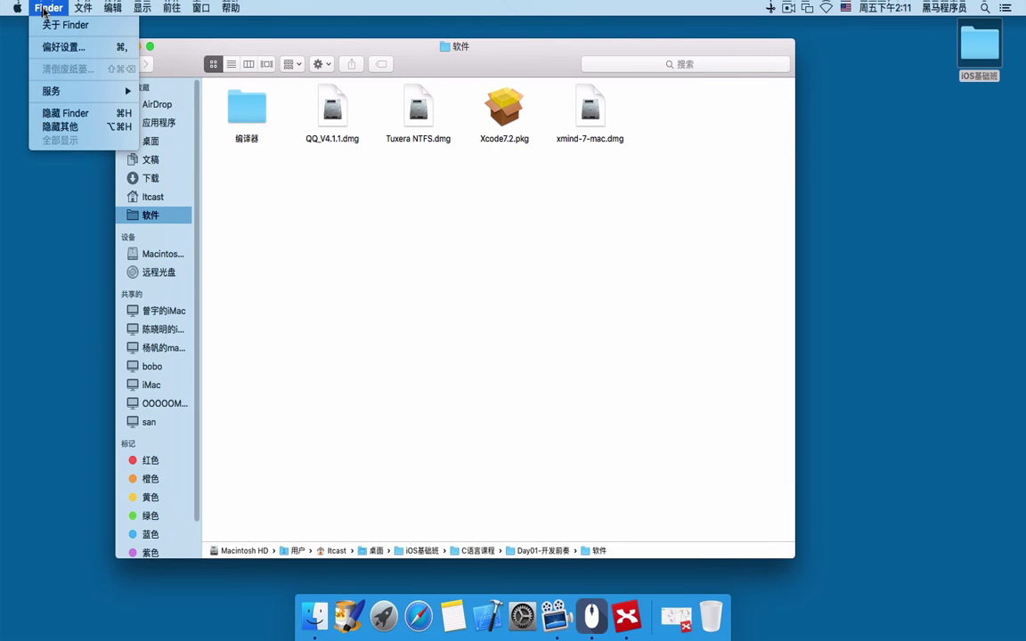
click(60, 48)
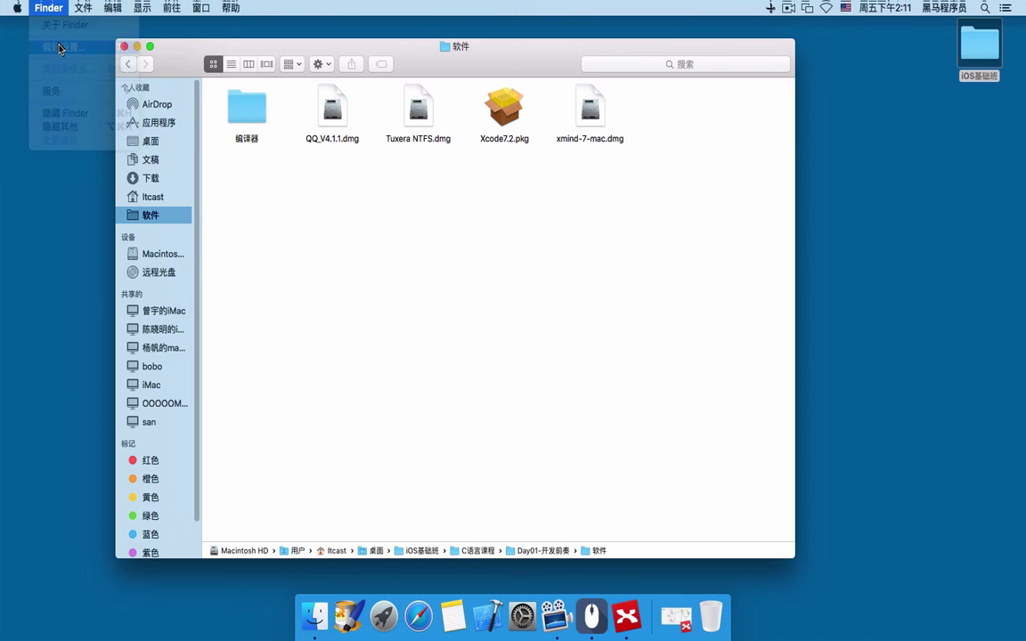
drag(483, 102, 527, 107)
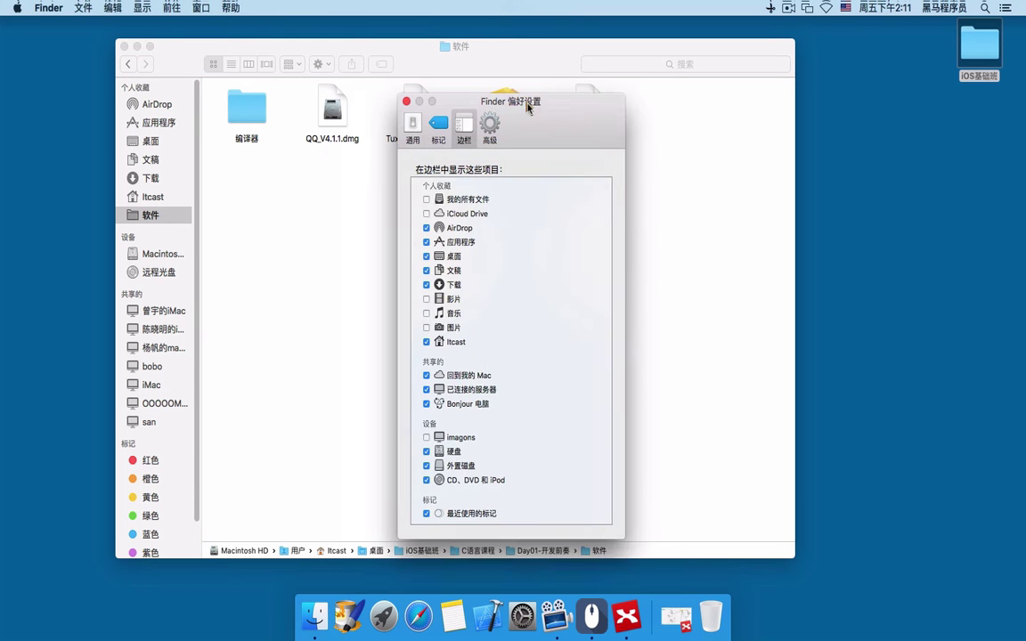
click(412, 129)
drag(463, 105, 513, 39)
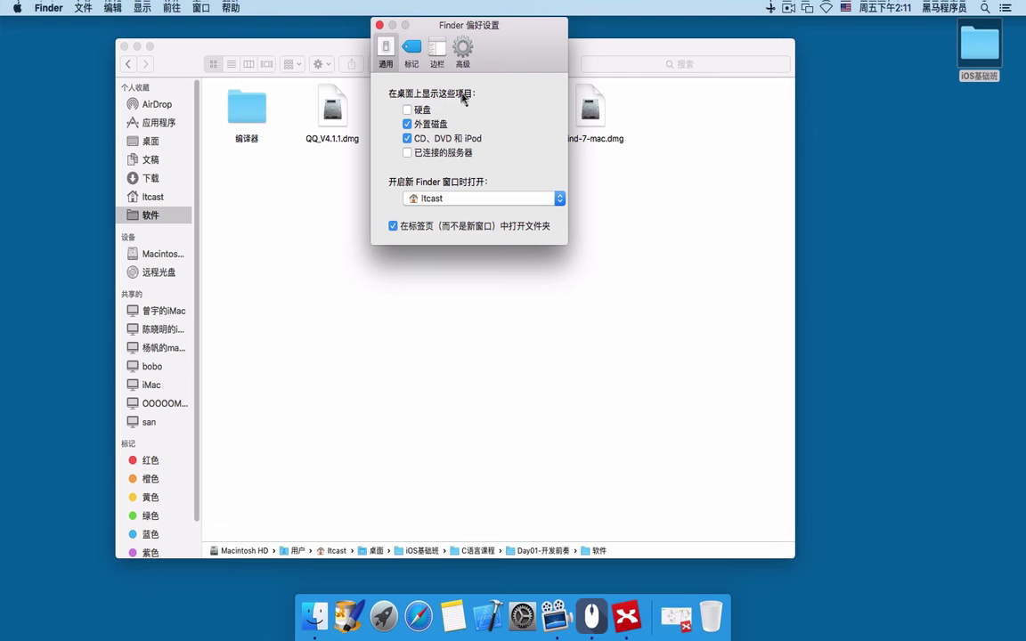
click(407, 110)
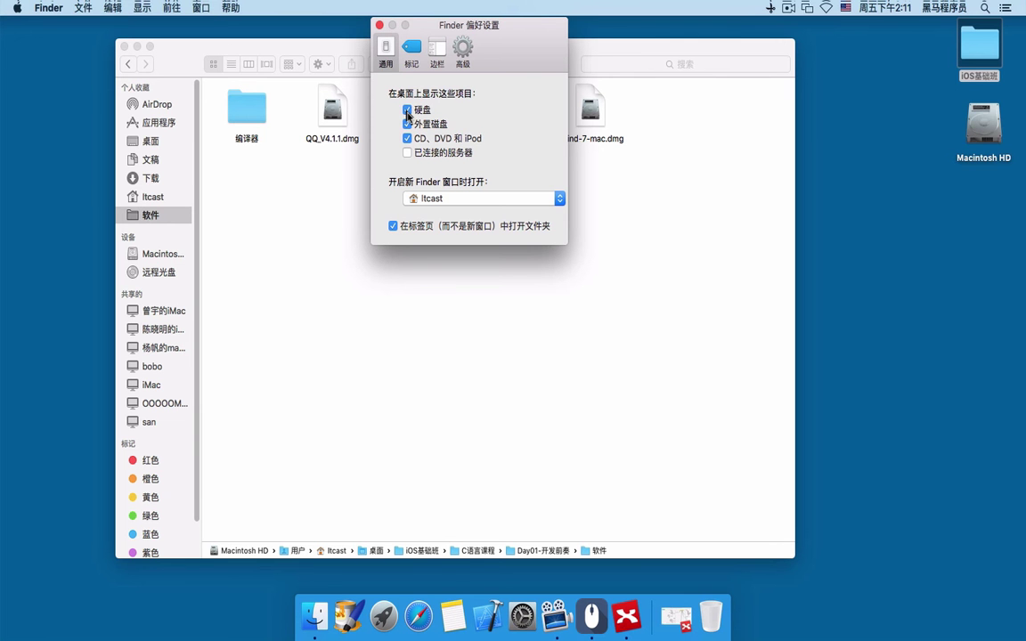
click(406, 110)
click(407, 110)
- Open Macintosh HD from the desktop, highlight its top-level folders, and close its window
double_click(995, 143)
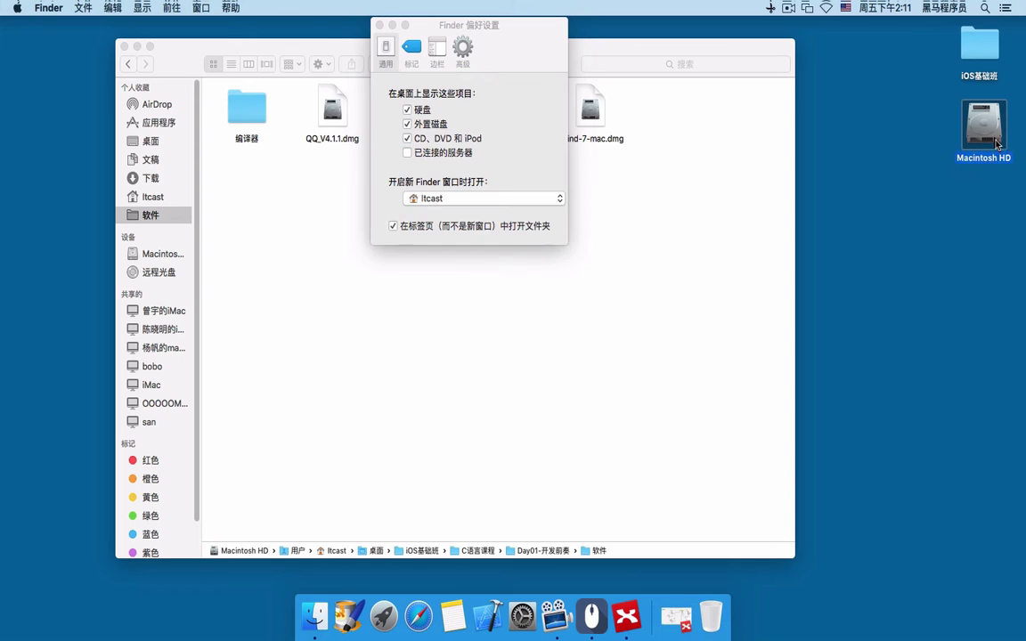
drag(201, 219, 199, 147)
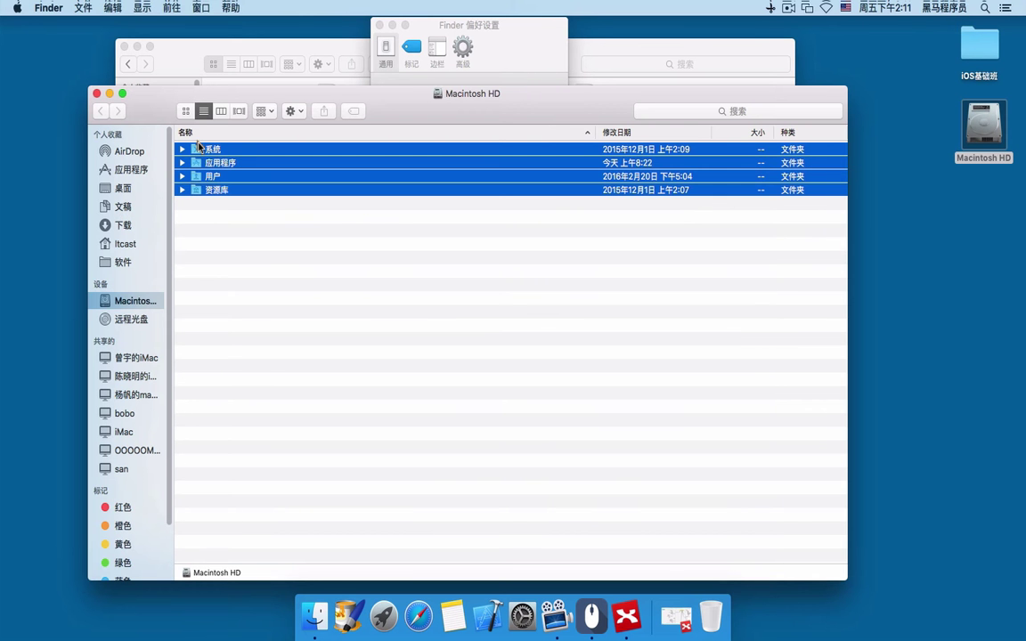
click(96, 93)
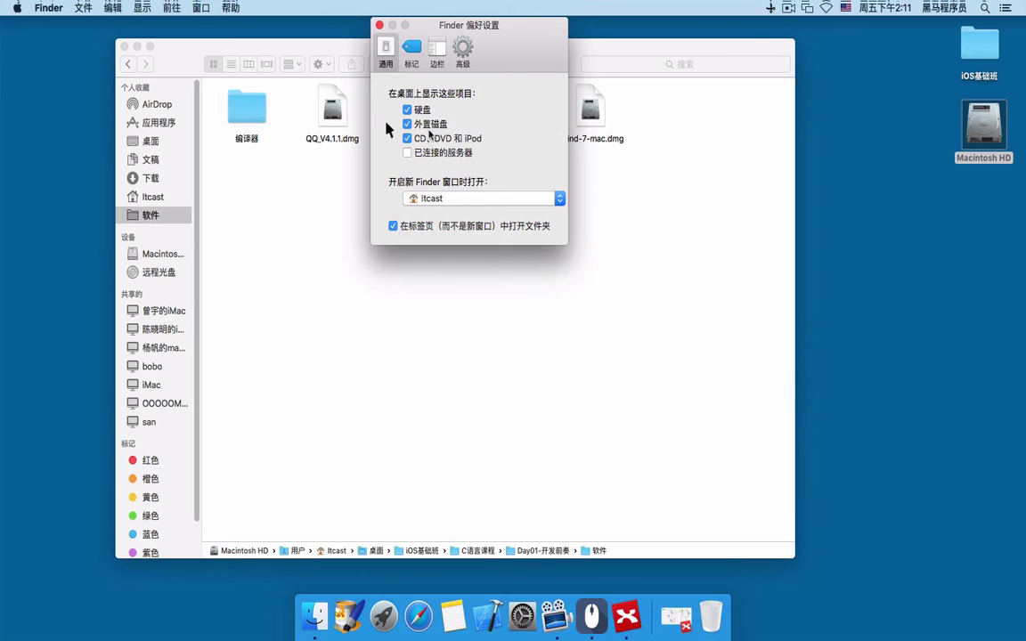
- Disable showing 外置磁盘 on the desktop, reposition the preferences window, and bring the 软件 window to the front
click(407, 125)
click(408, 125)
drag(918, 26, 1017, 375)
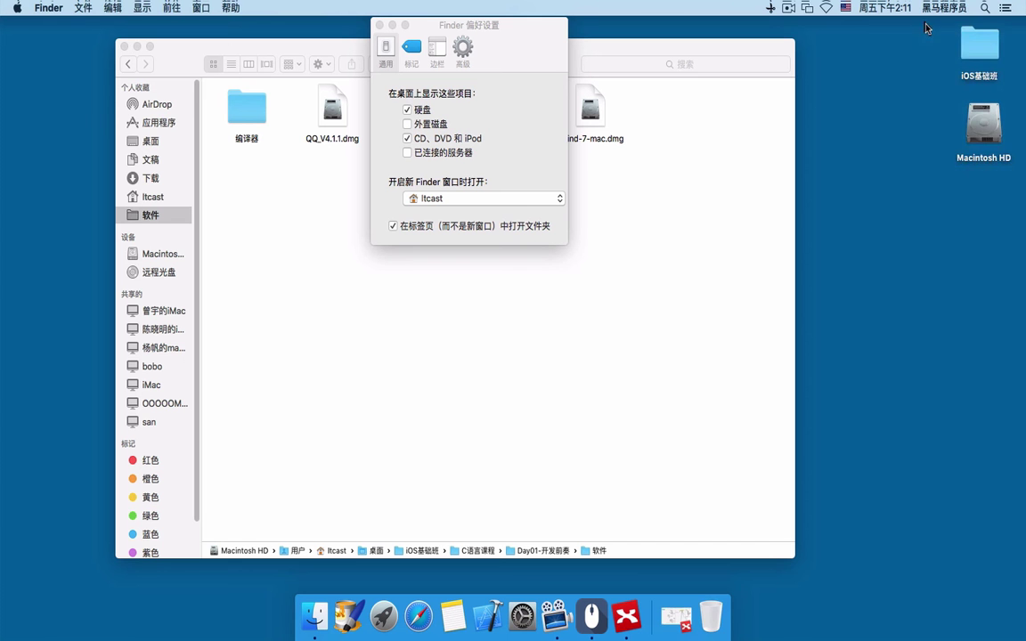
drag(927, 25, 1007, 224)
mouse_move(934, 37)
mouse_down()
mouse_move(1007, 293)
mouse_move(934, 40)
mouse_up()
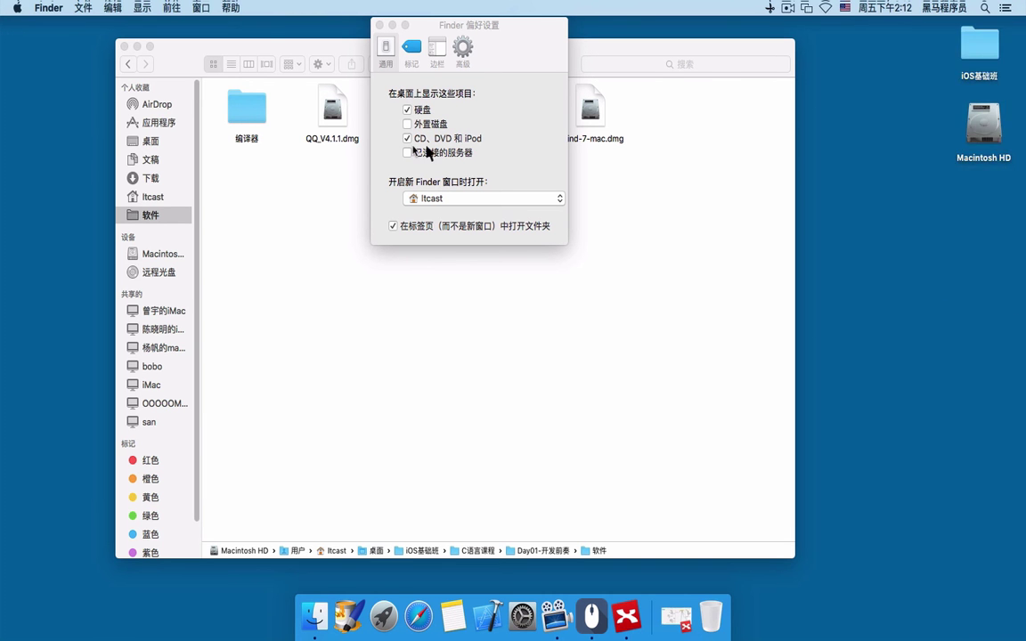
click(431, 126)
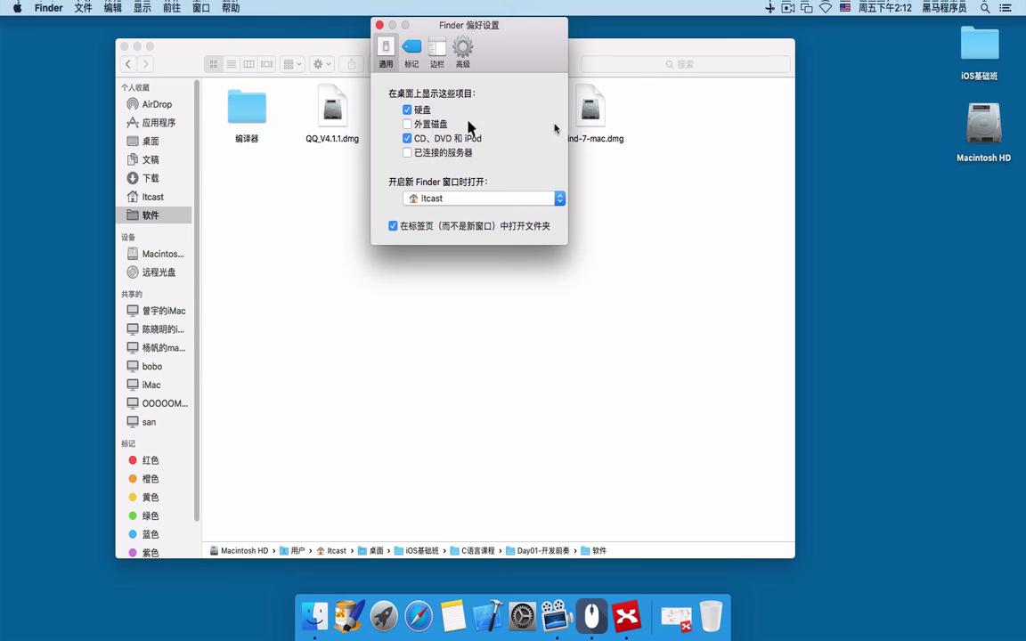
mouse_move(934, 34)
mouse_down()
mouse_move(1015, 227)
mouse_move(934, 36)
mouse_up()
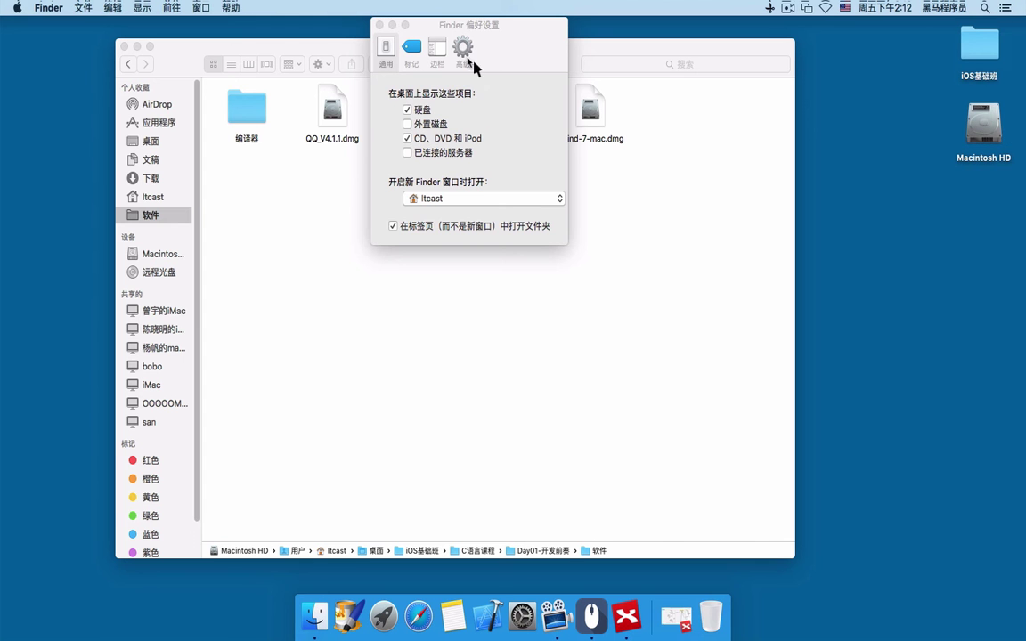
drag(447, 34, 475, 34)
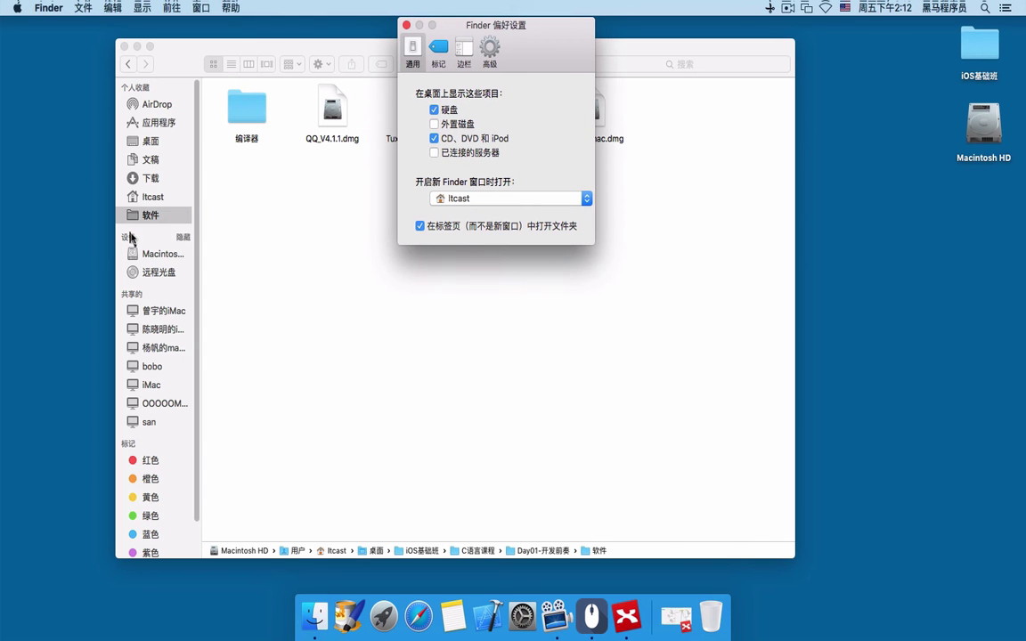
click(144, 240)
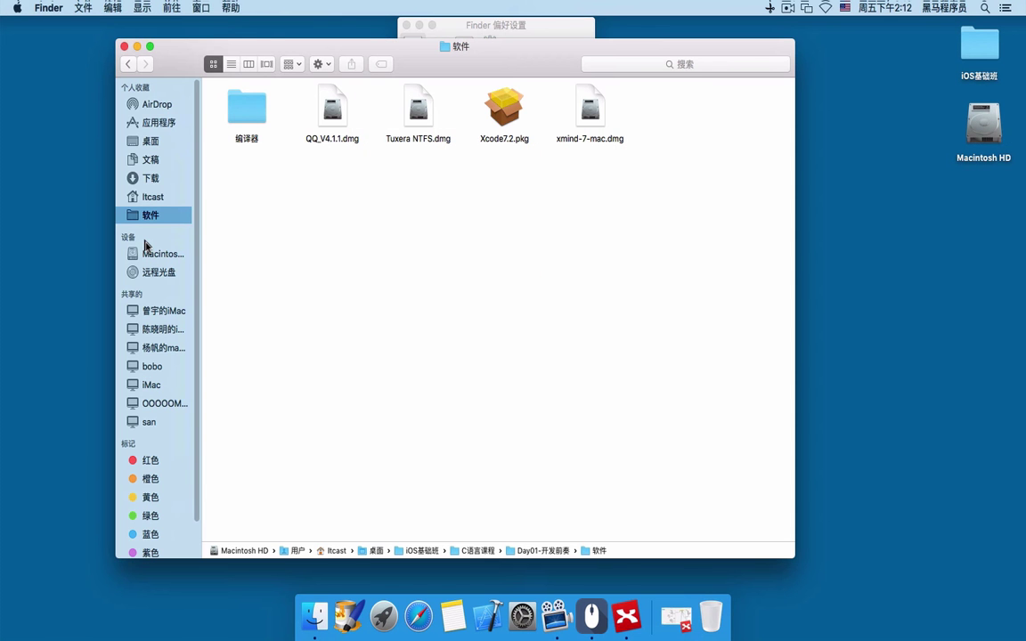
- In Finder's 通用 preferences, enable 外置磁盘 and disable 硬盘 among the items shown on the desktop
click(481, 27)
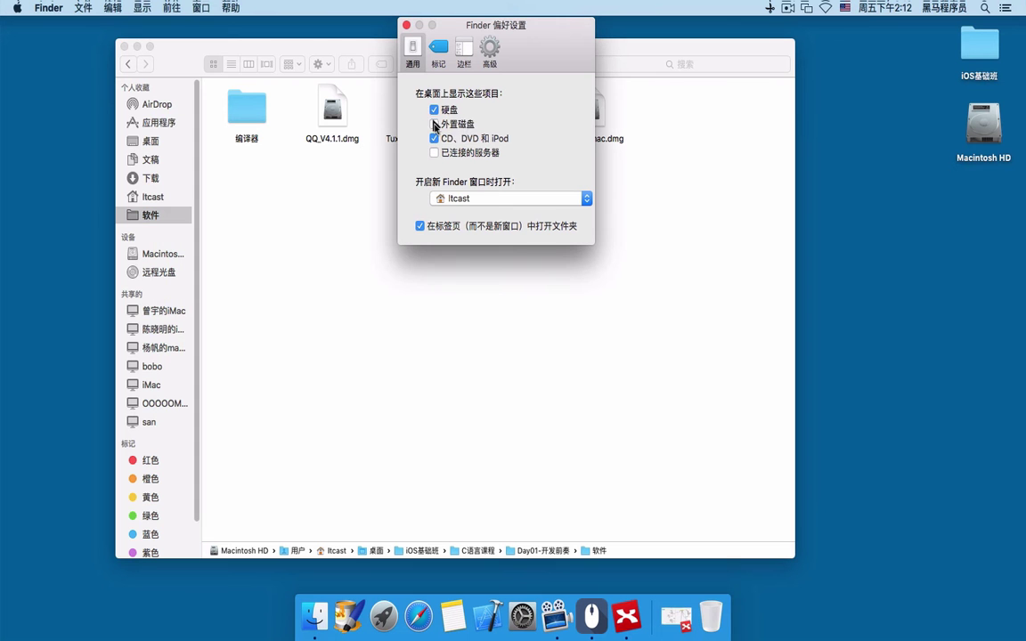
click(455, 125)
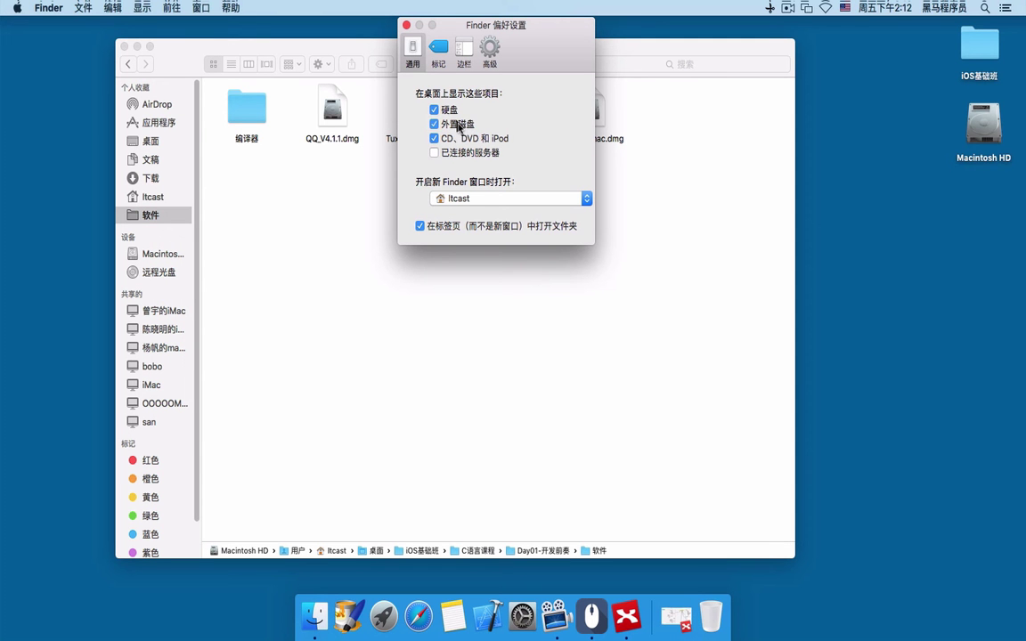
click(435, 110)
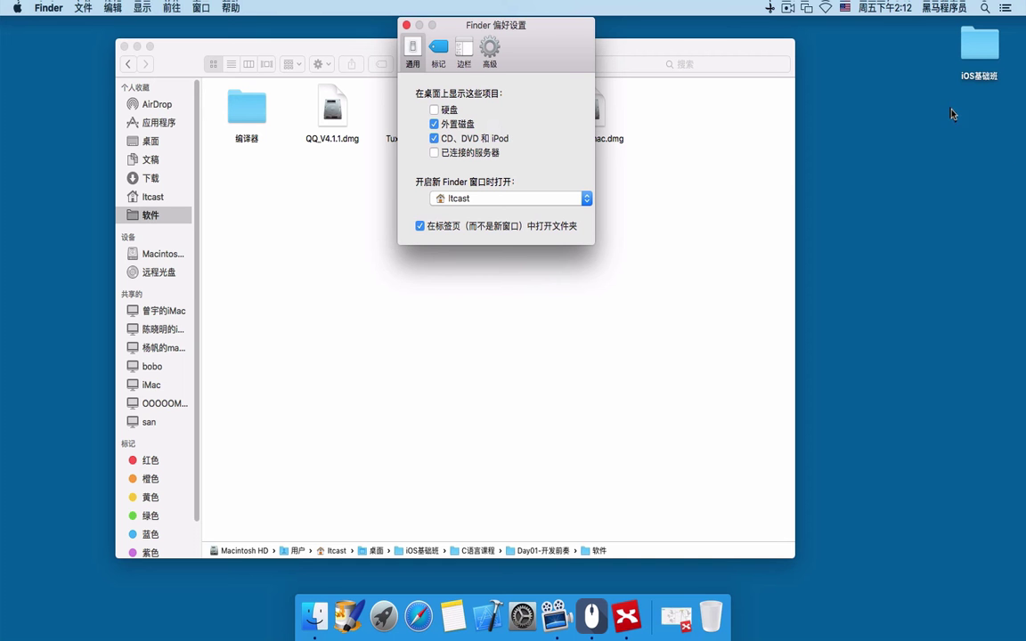
drag(952, 111, 984, 302)
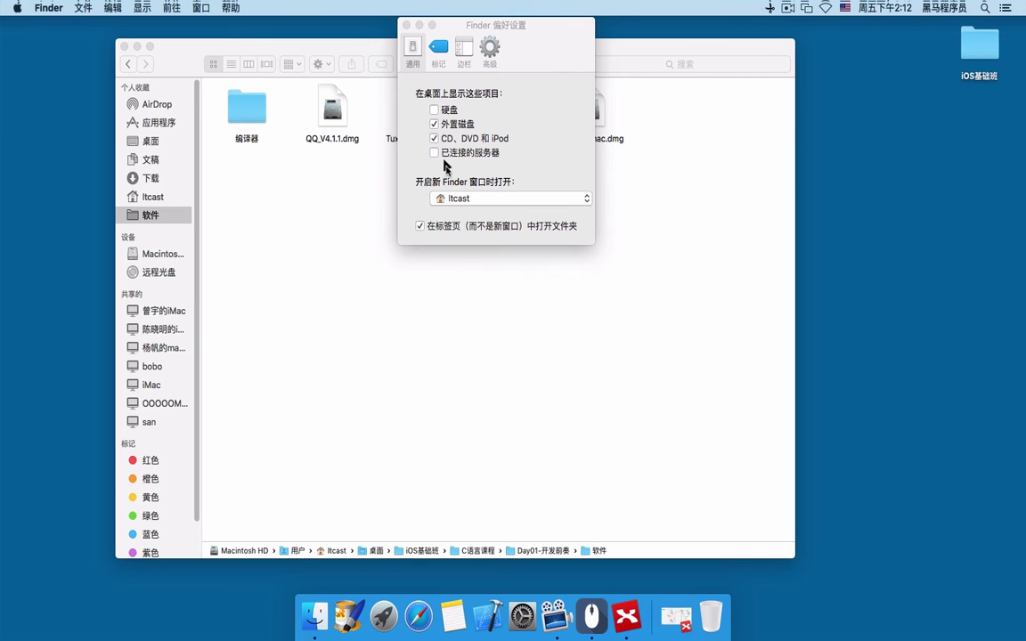
- Set new Finder windows to open 我的所有文件, and close the open windows
click(426, 203)
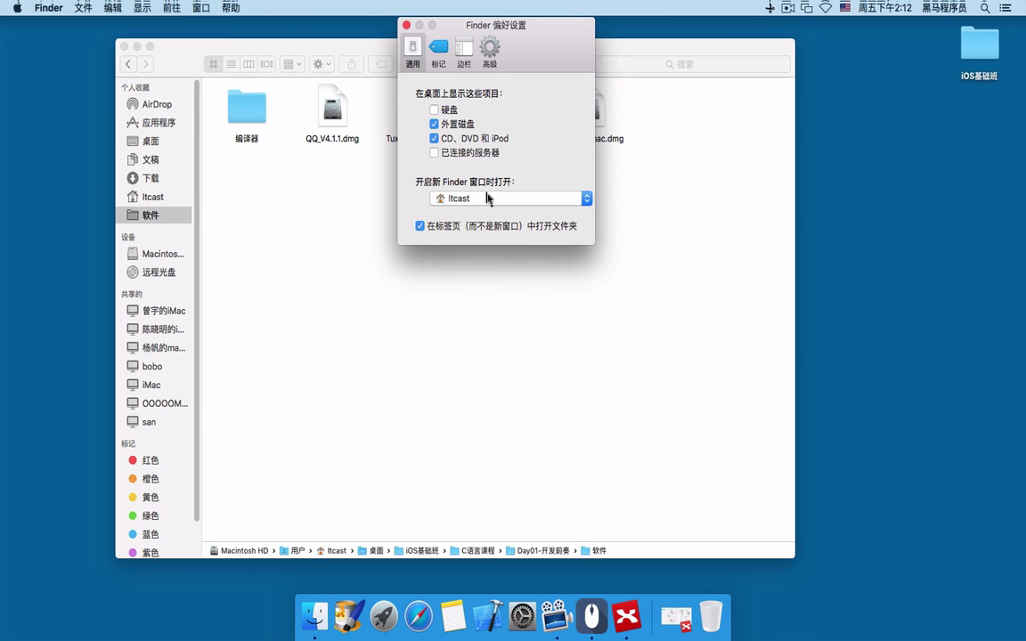
click(485, 197)
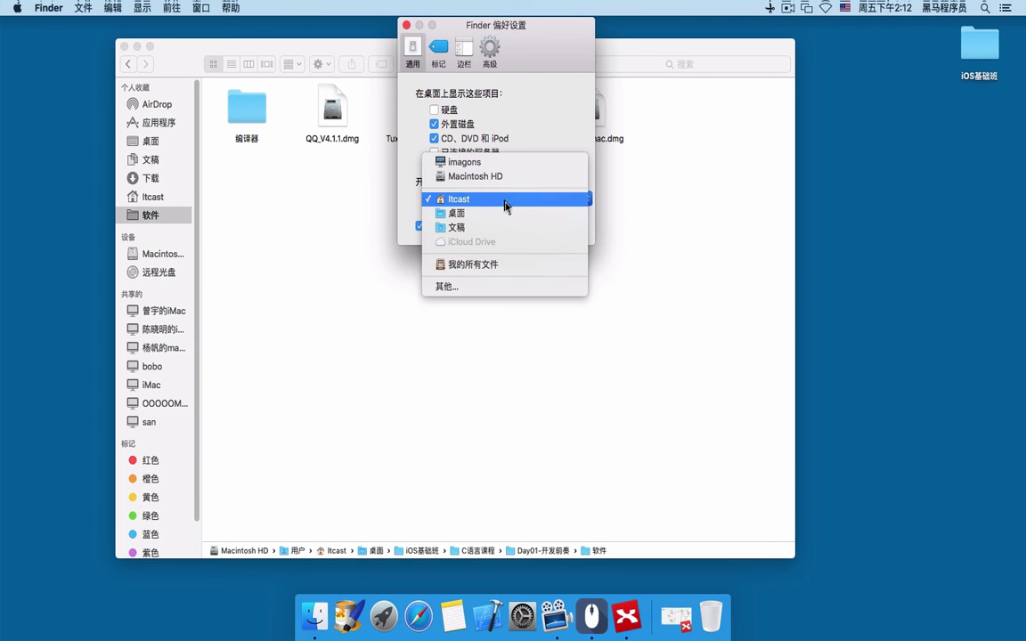
click(485, 264)
key(super+w)
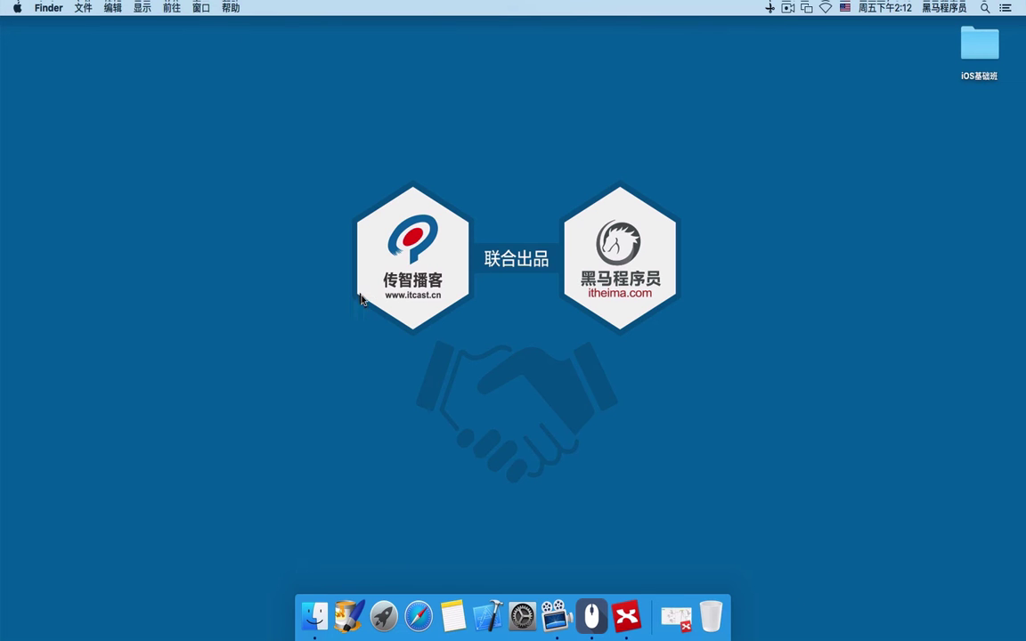
- Open a new Finder window, look through the files in 我的所有文件, and reposition the window
click(315, 615)
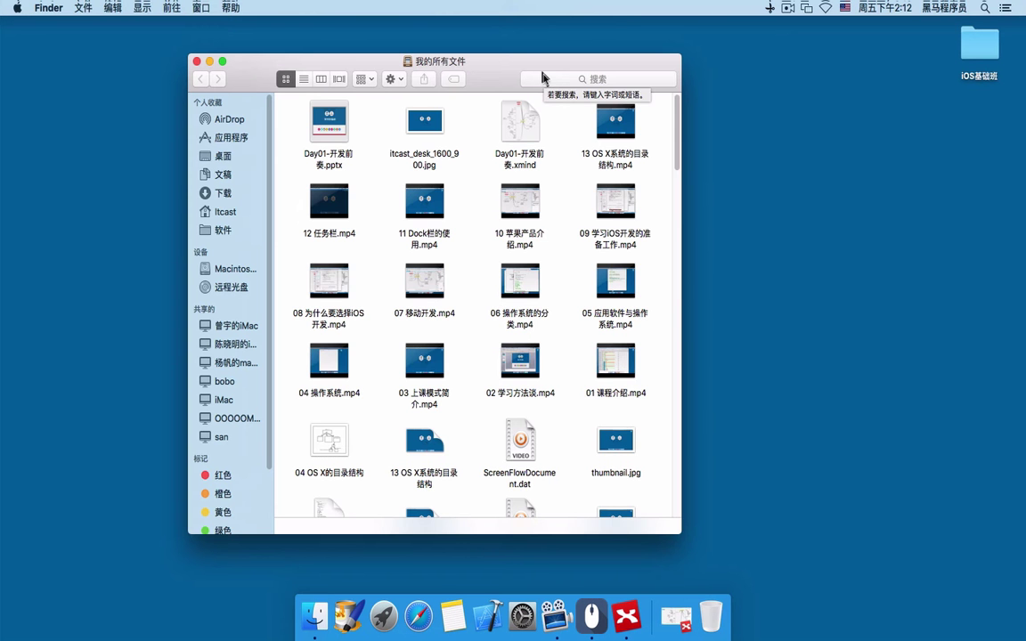
click(542, 78)
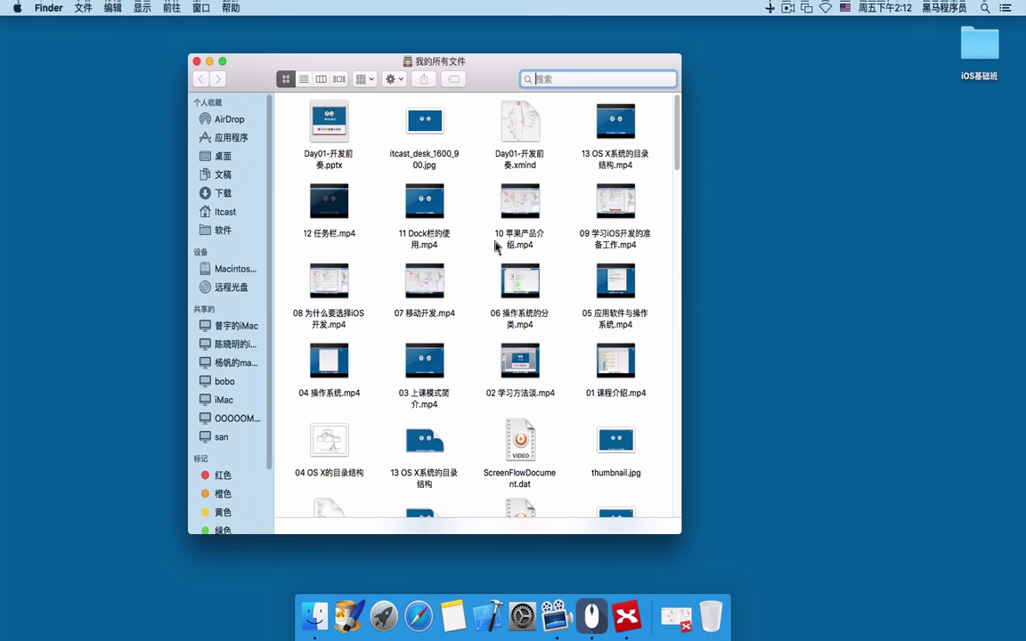
scroll(496, 243, down, 15)
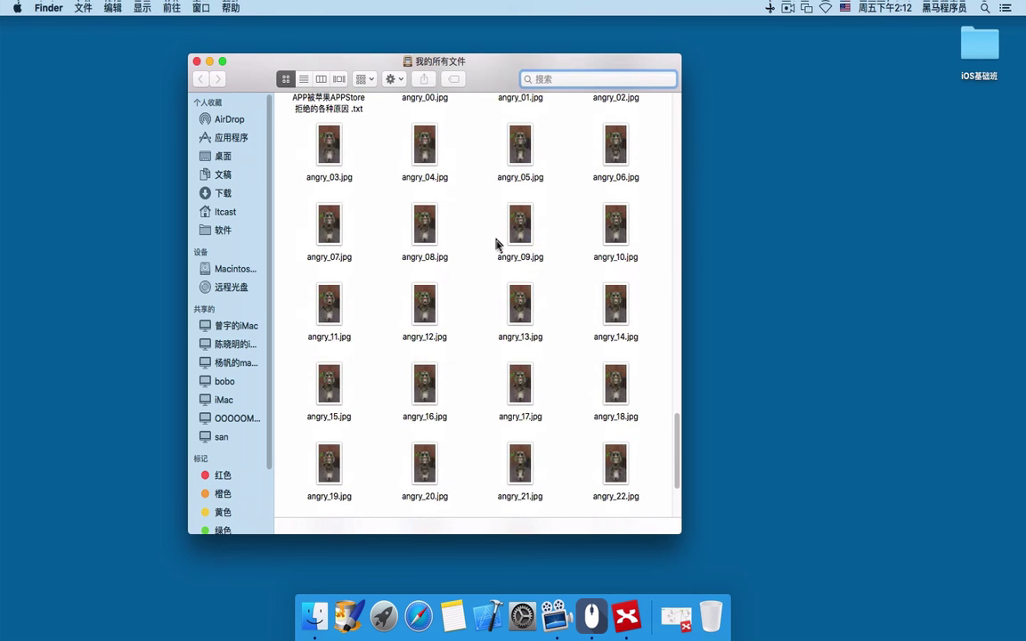
scroll(496, 243, up, 15)
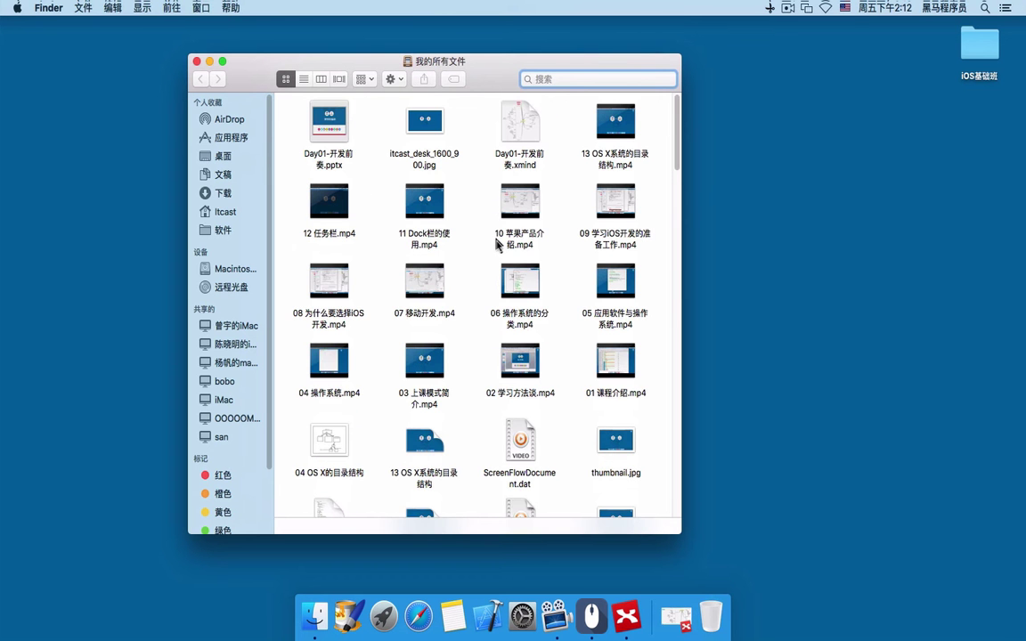
drag(487, 68, 511, 42)
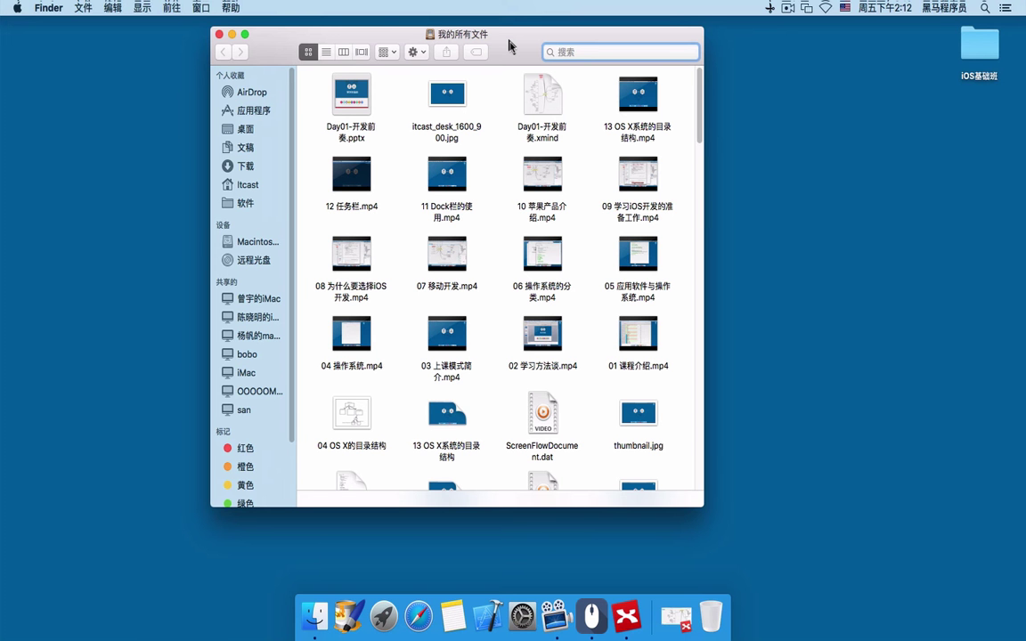
- Reopen Finder's 偏好设置, set new Finder windows to open the Itcast folder, and view the other available locations
key(super+comma)
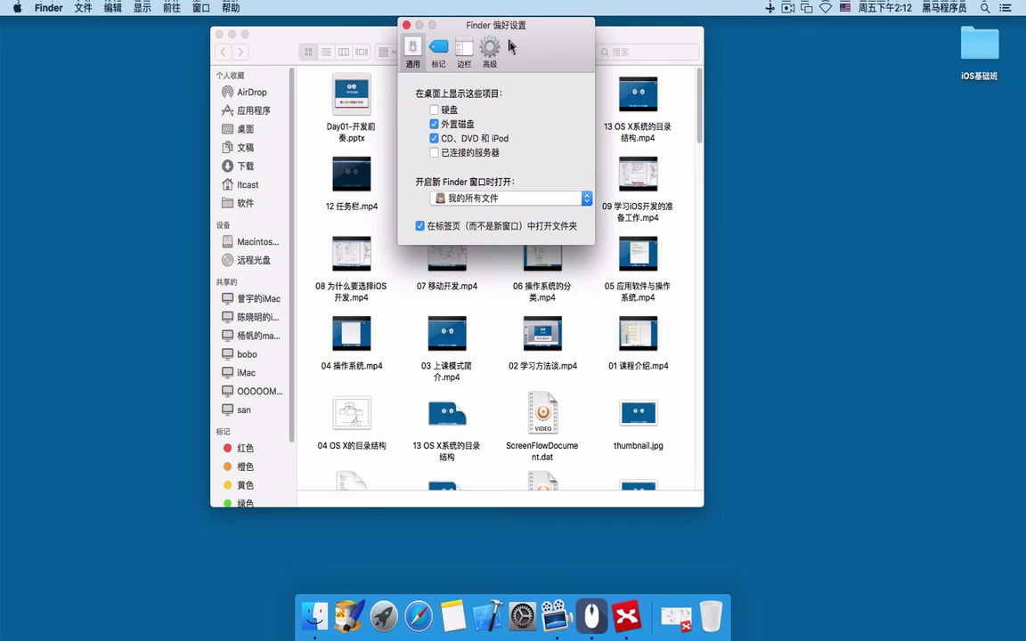
drag(512, 43, 479, 45)
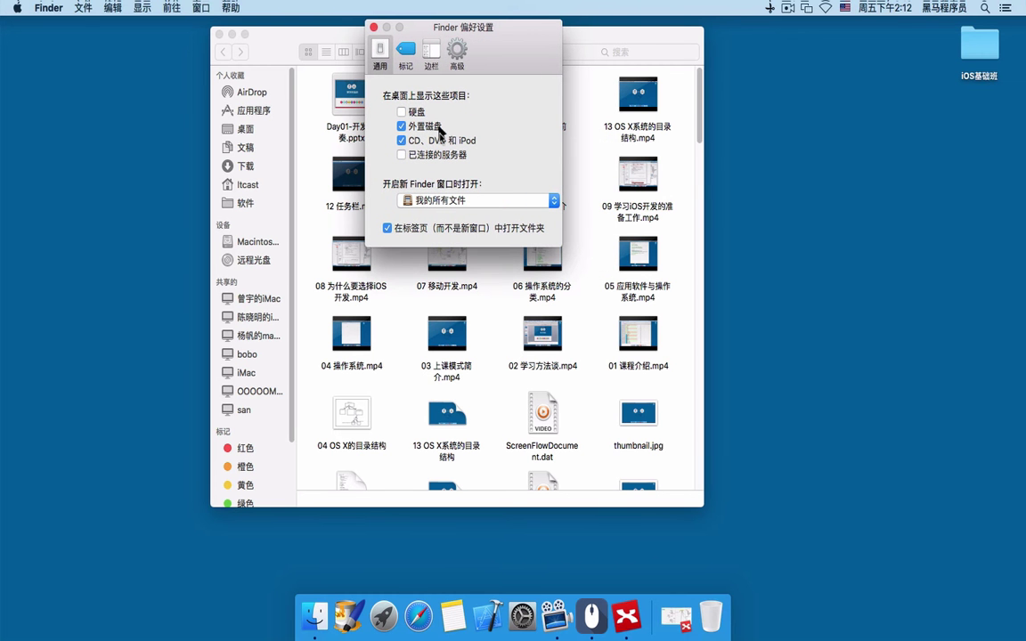
click(456, 204)
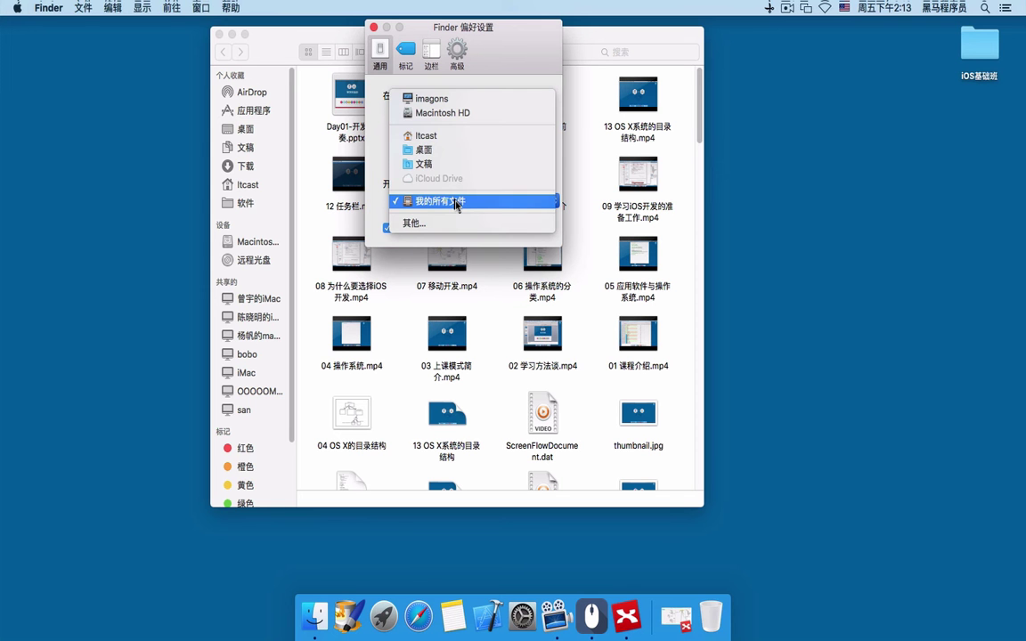
click(445, 136)
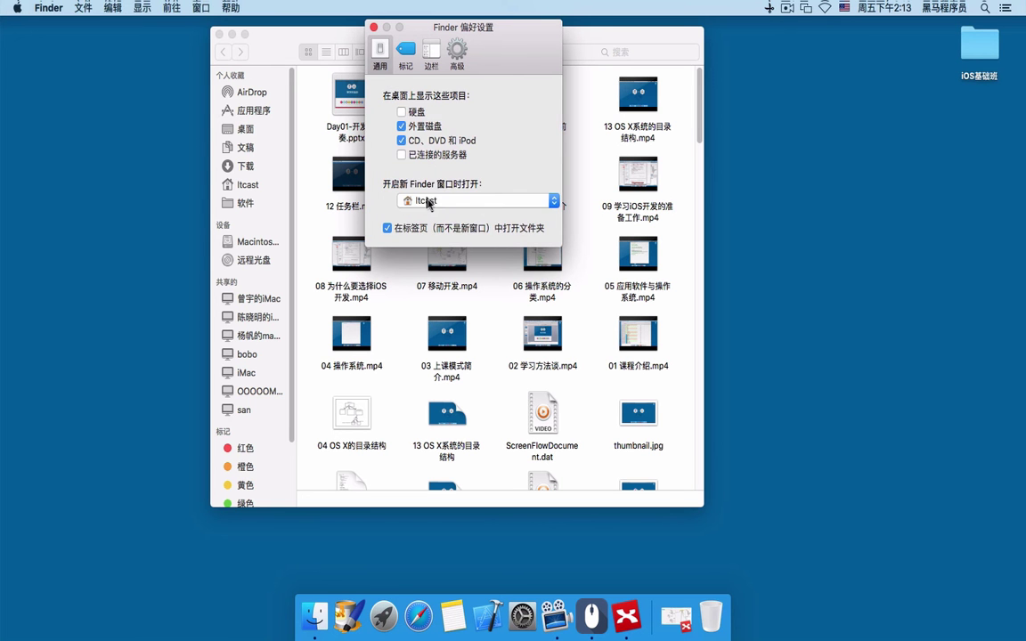
click(426, 203)
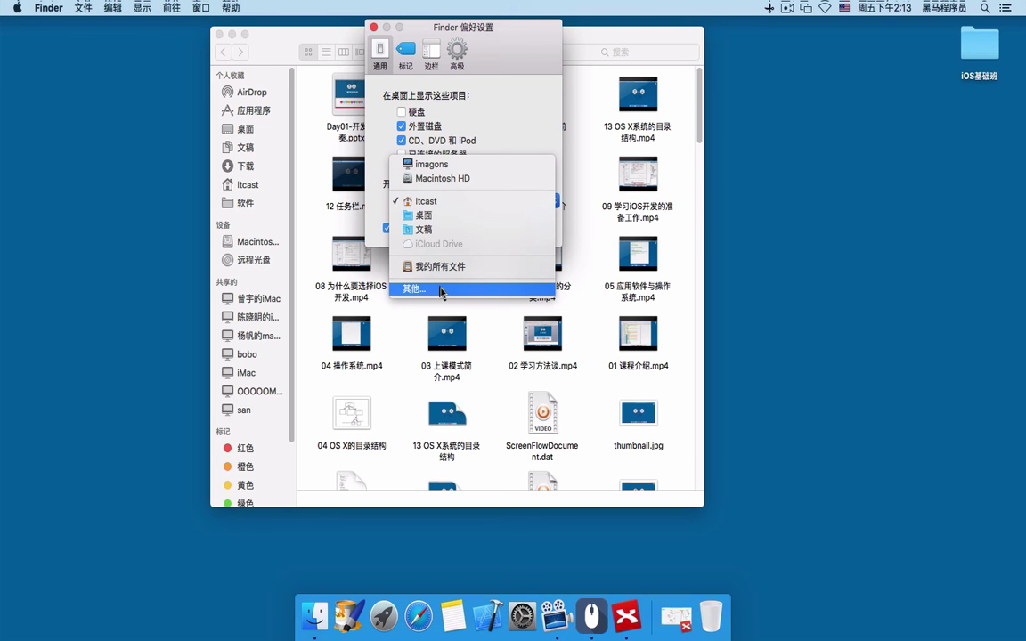
click(481, 213)
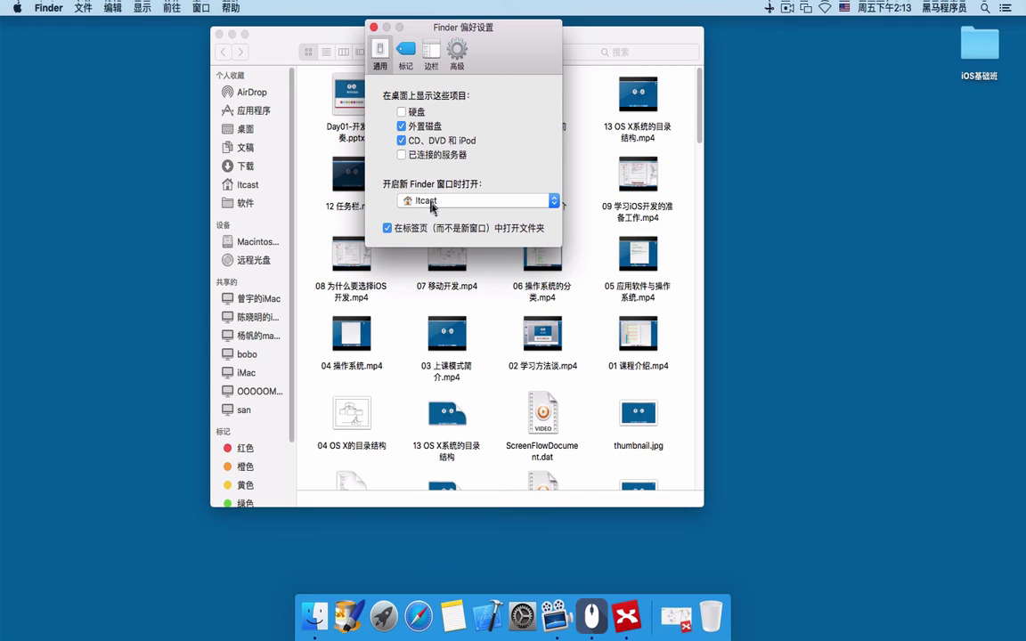
- Close both open windows and open a new Finder window to check its default folder
key(super+w)
key(super+w)
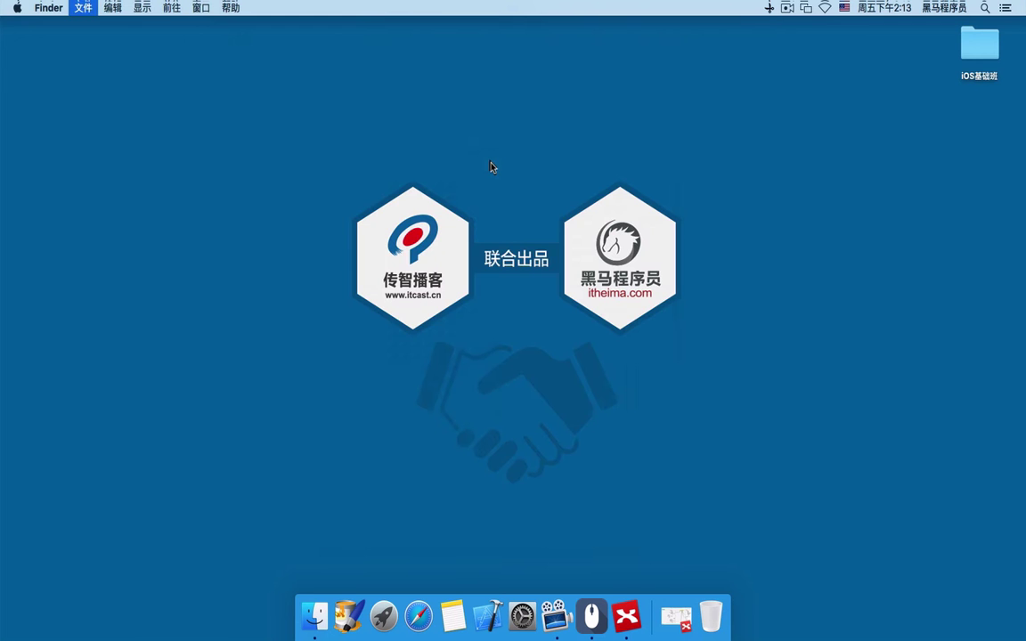
key(super+n)
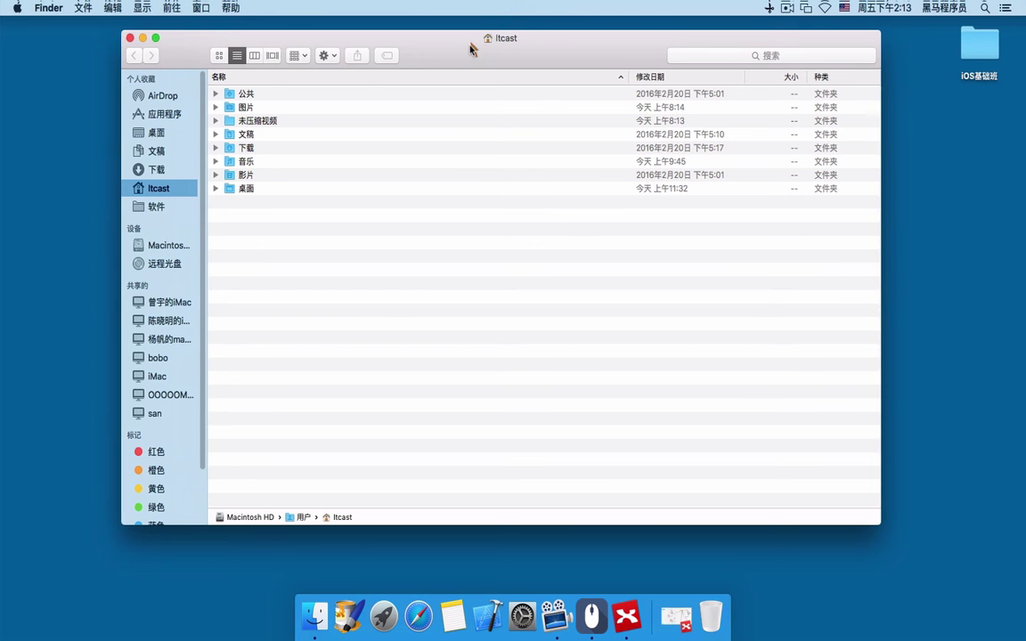
drag(486, 41, 471, 45)
- Switch to XMind to check the topics under Finder的使用, minimize it, and return to the Finder window
click(625, 616)
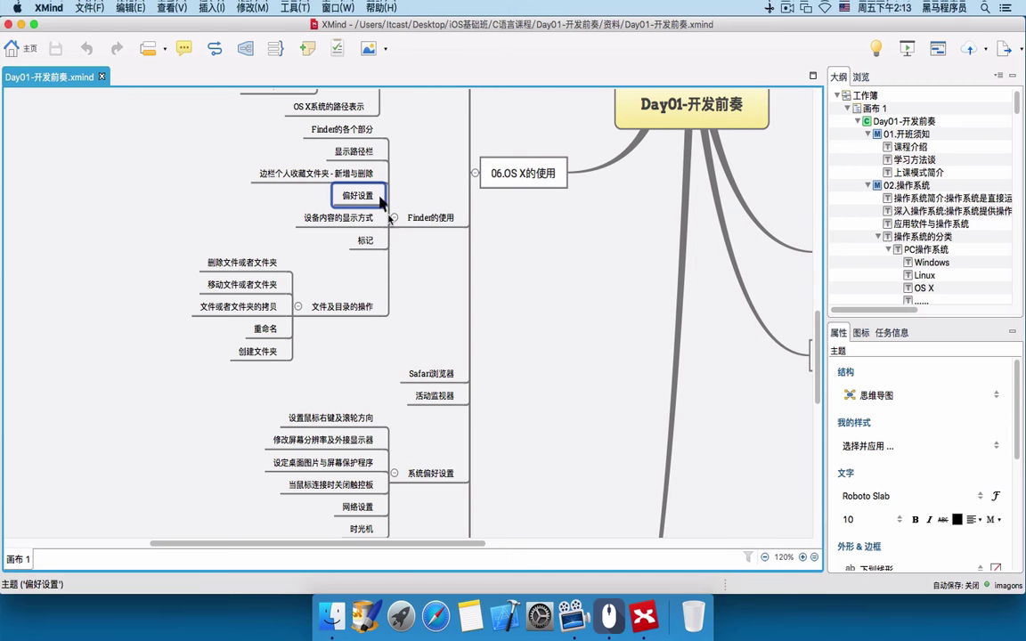
click(20, 24)
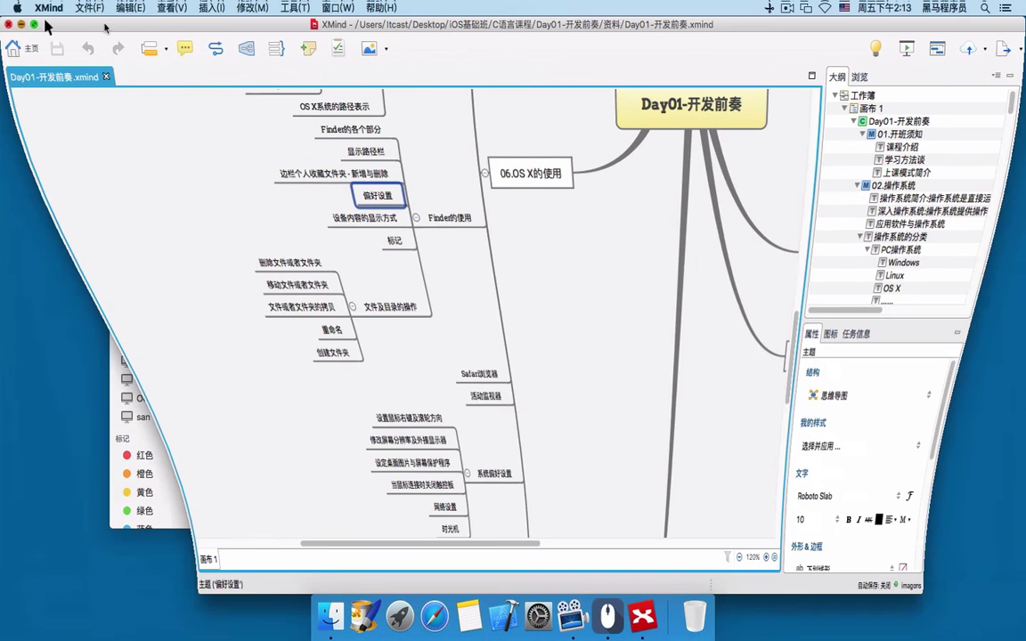
click(361, 248)
- Open the 高级 settings in Finder's 偏好设置 and arrange the preferences window beside the Itcast window
key(super+comma)
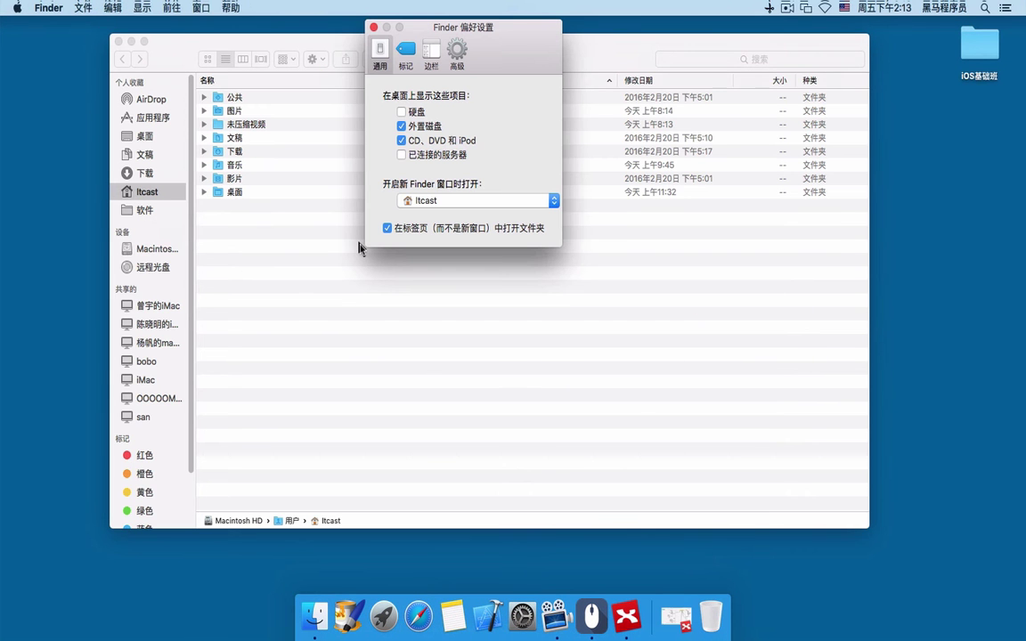
click(433, 68)
click(457, 51)
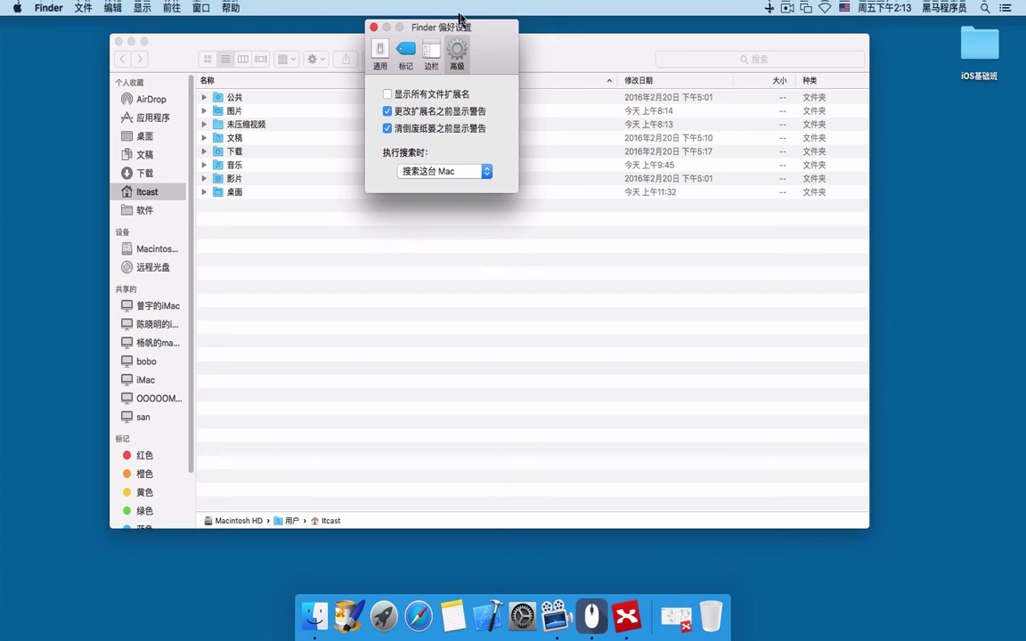
drag(468, 31, 481, 29)
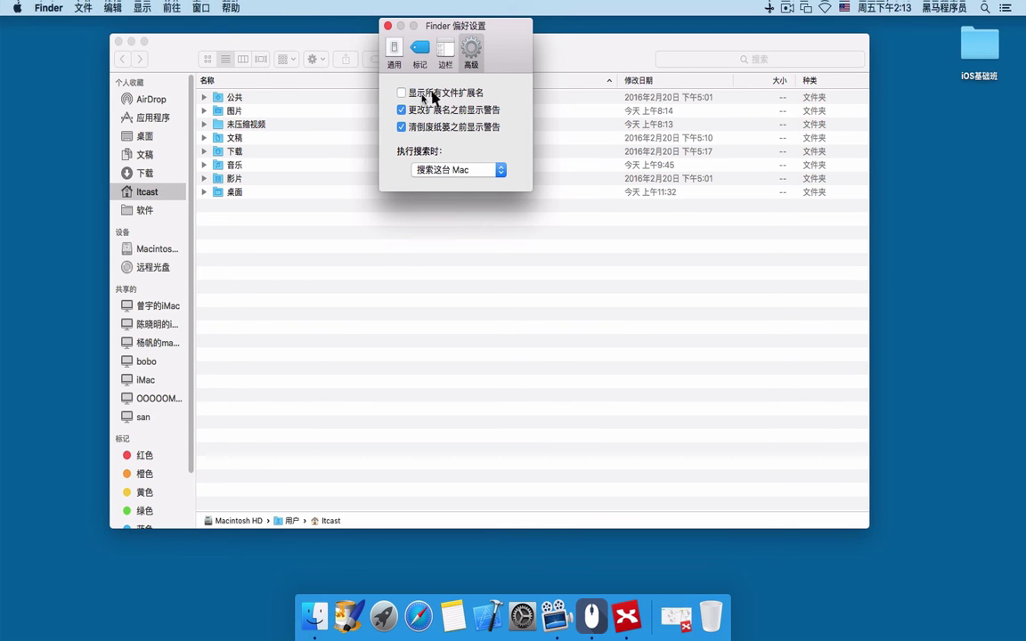
drag(431, 27, 106, 95)
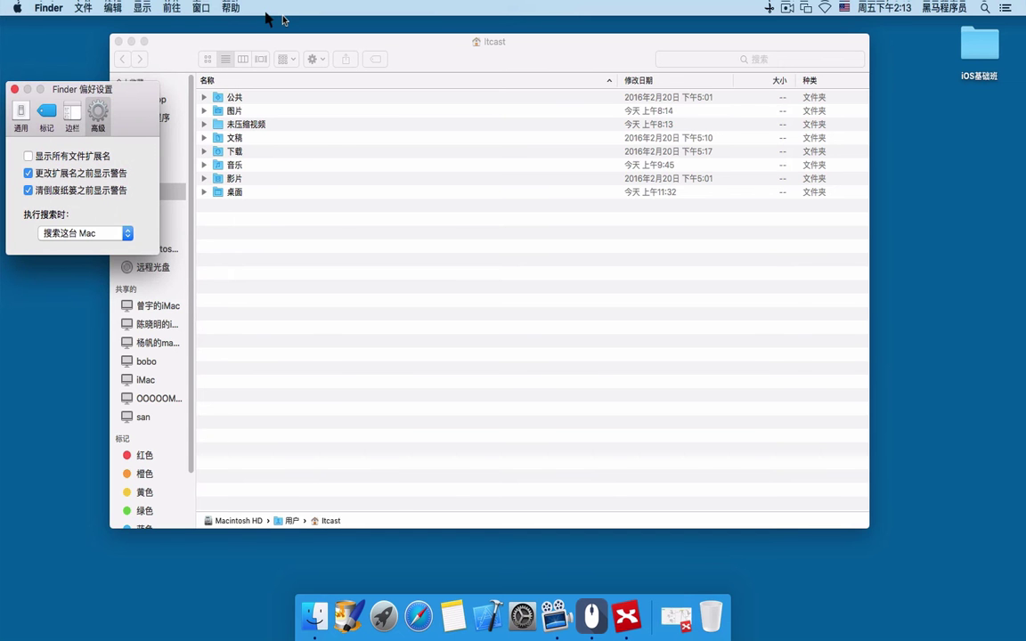
drag(289, 45, 412, 43)
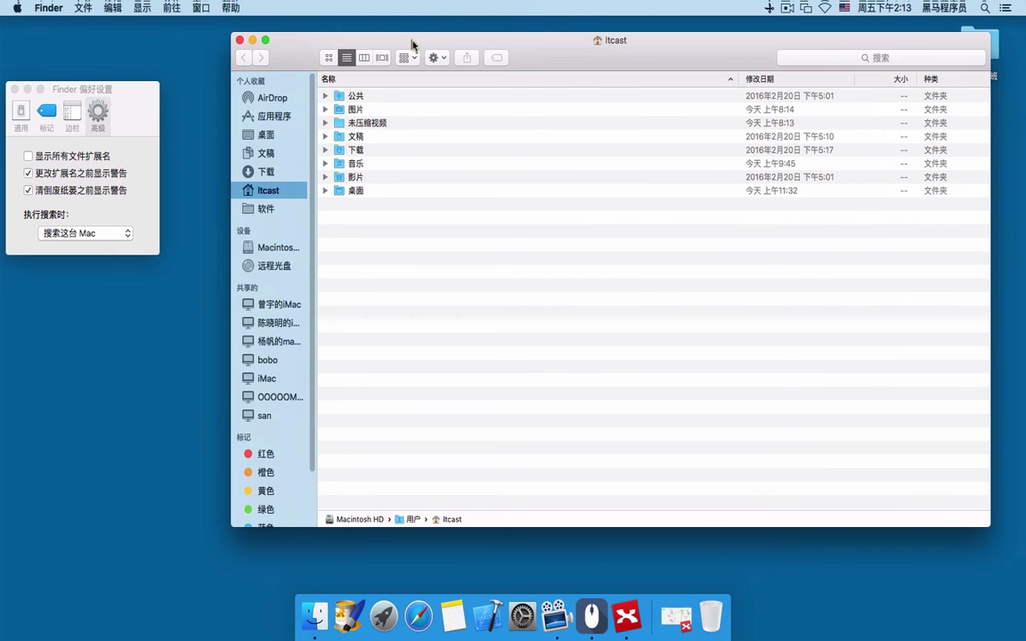
- Open the 应用程序 folder and select 欧路词典 to examine how application names are displayed
click(260, 112)
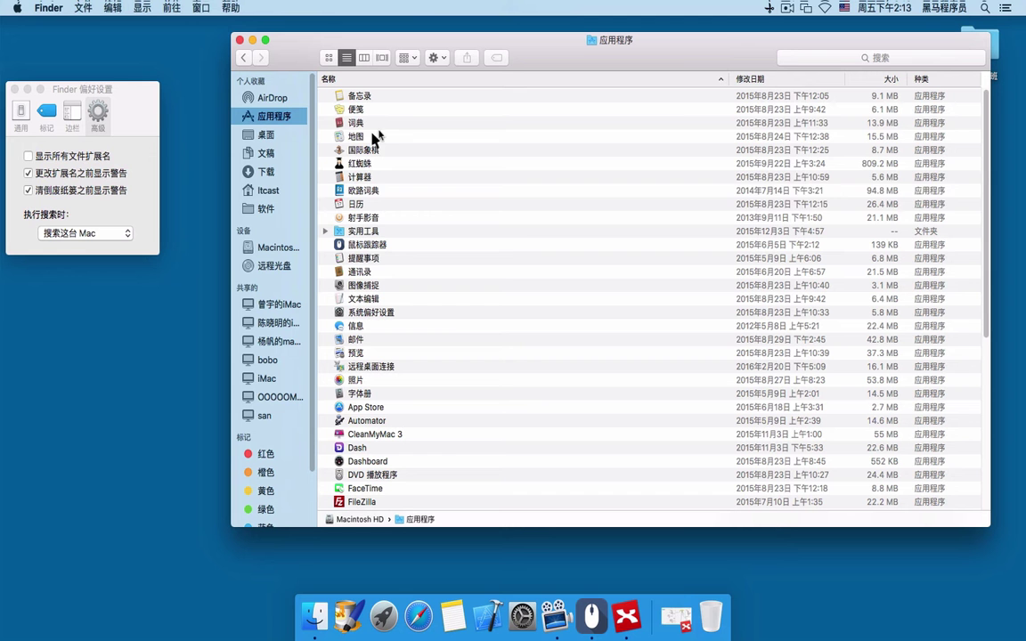
click(338, 189)
click(338, 204)
click(345, 123)
click(382, 192)
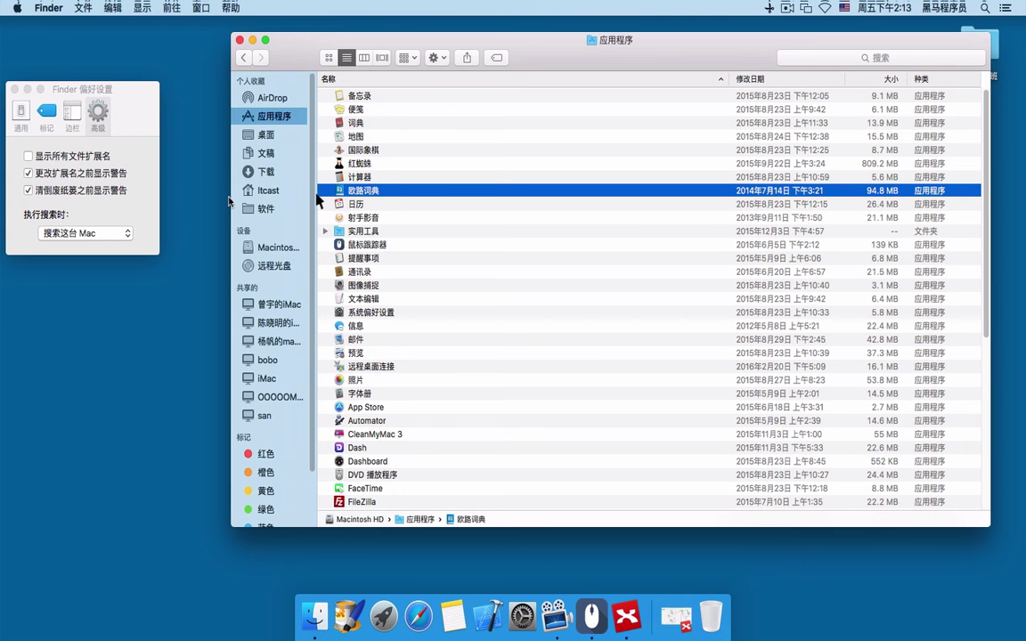
- Enable 显示所有文件扩展名 in the 高级 preferences, and reopen the 应用程序 folder in a new Finder window
click(29, 156)
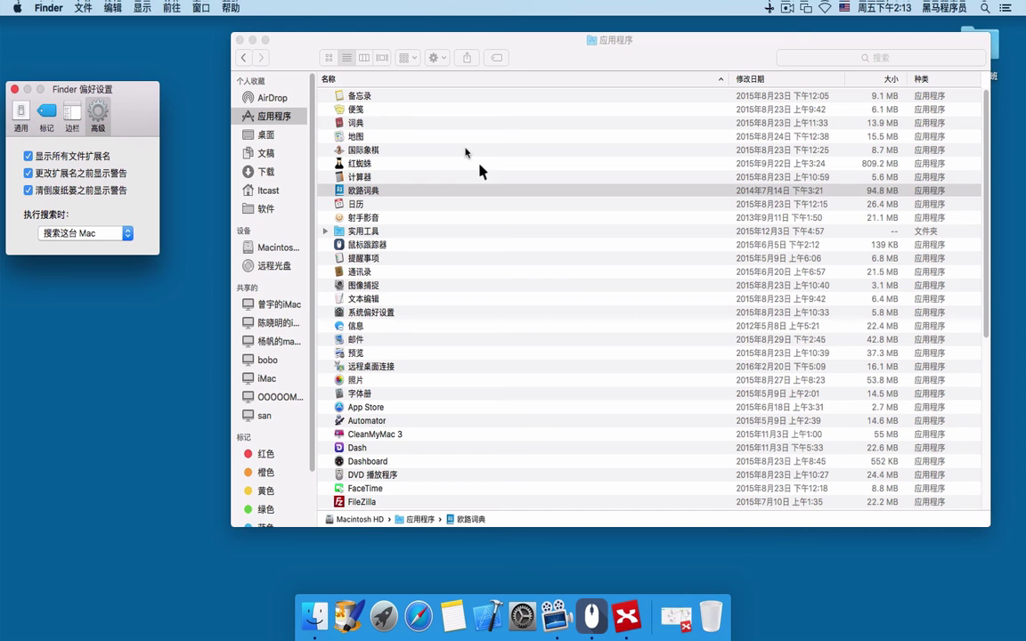
drag(550, 39, 502, 38)
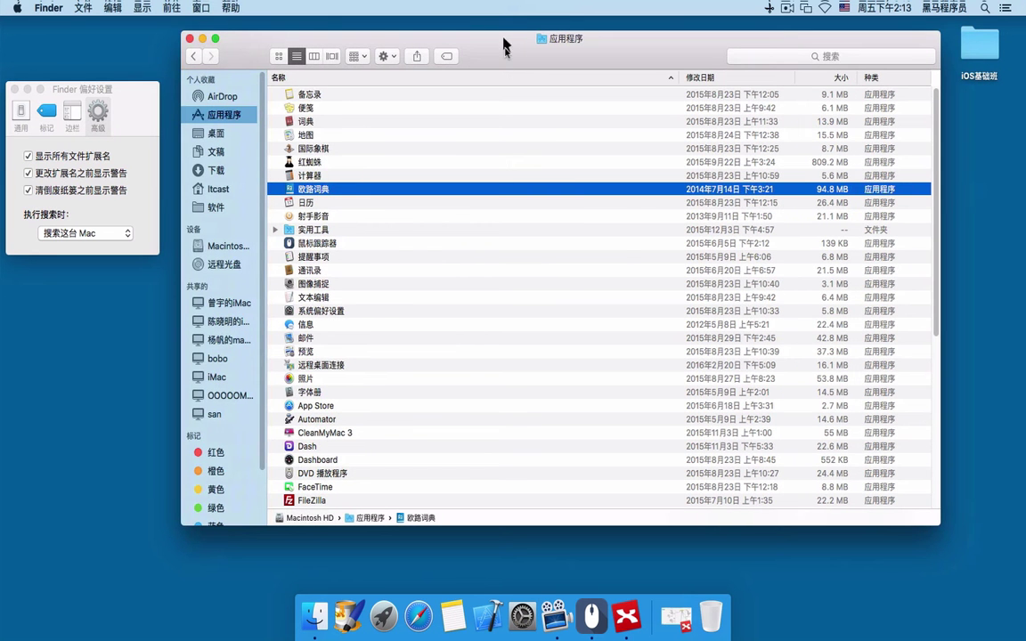
key(super+w)
click(312, 617)
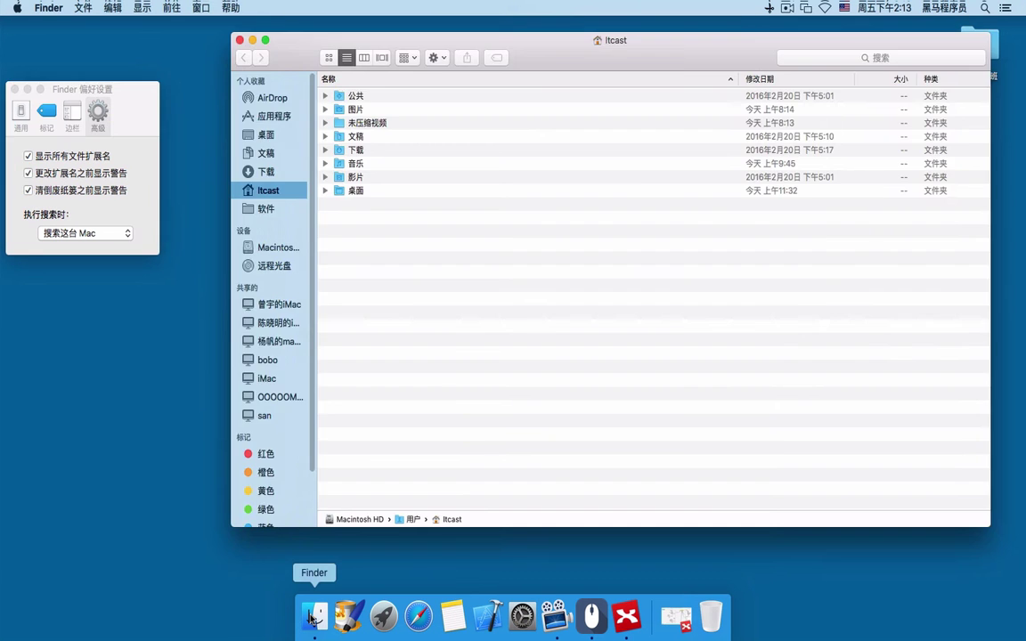
click(268, 116)
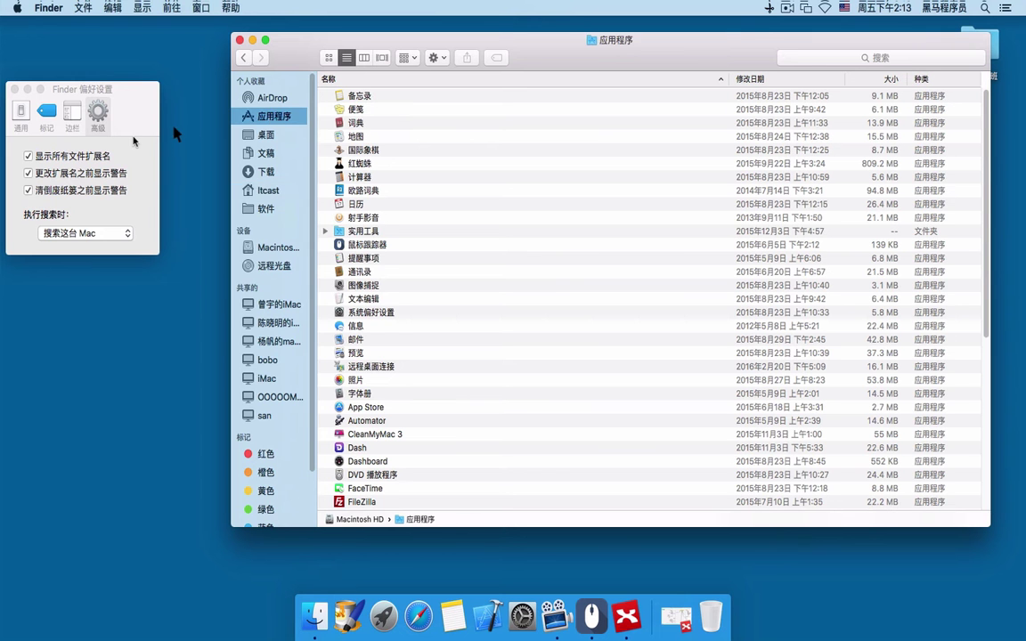
- Reposition the preferences window, close the 应用程序 window, and open a new Finder window
drag(104, 88, 162, 68)
drag(452, 43, 405, 43)
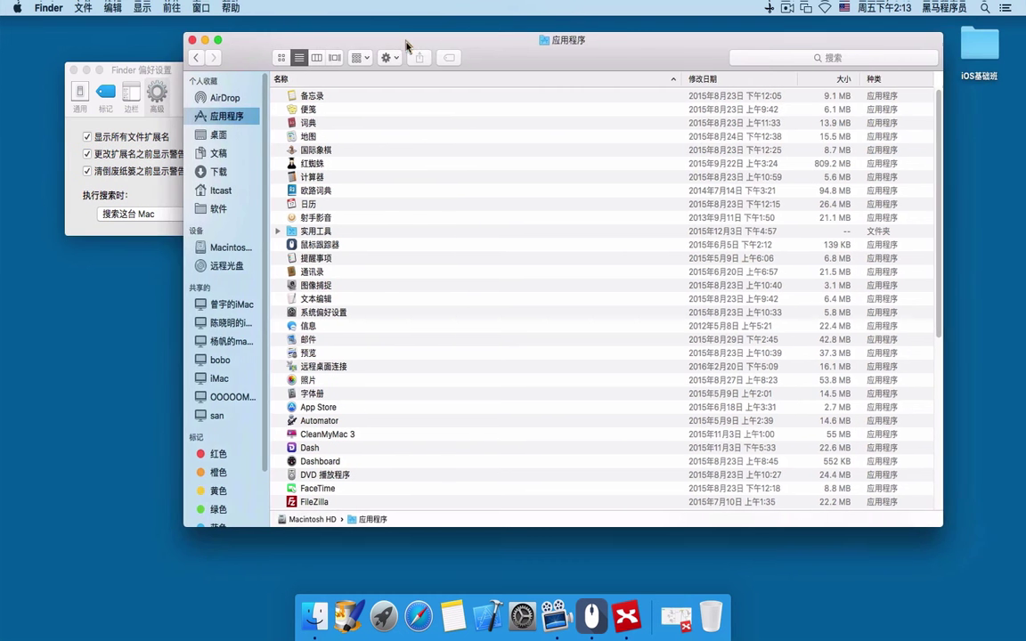
key(super+w)
click(311, 616)
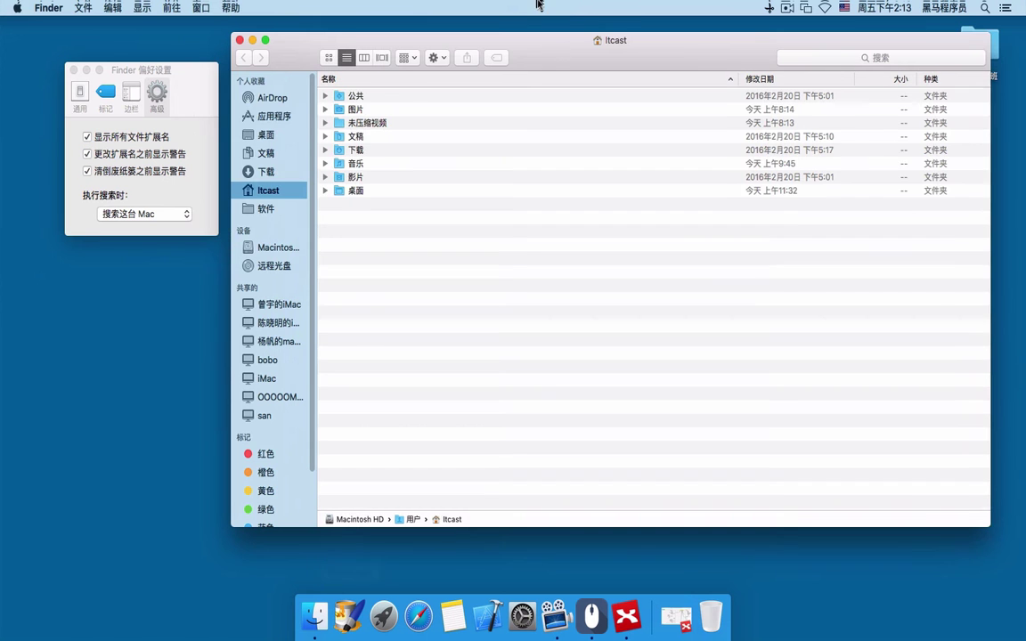
- Open the 应用程序 folder, make its window taller, and examine the application names for file extensions
drag(552, 46, 526, 49)
click(264, 121)
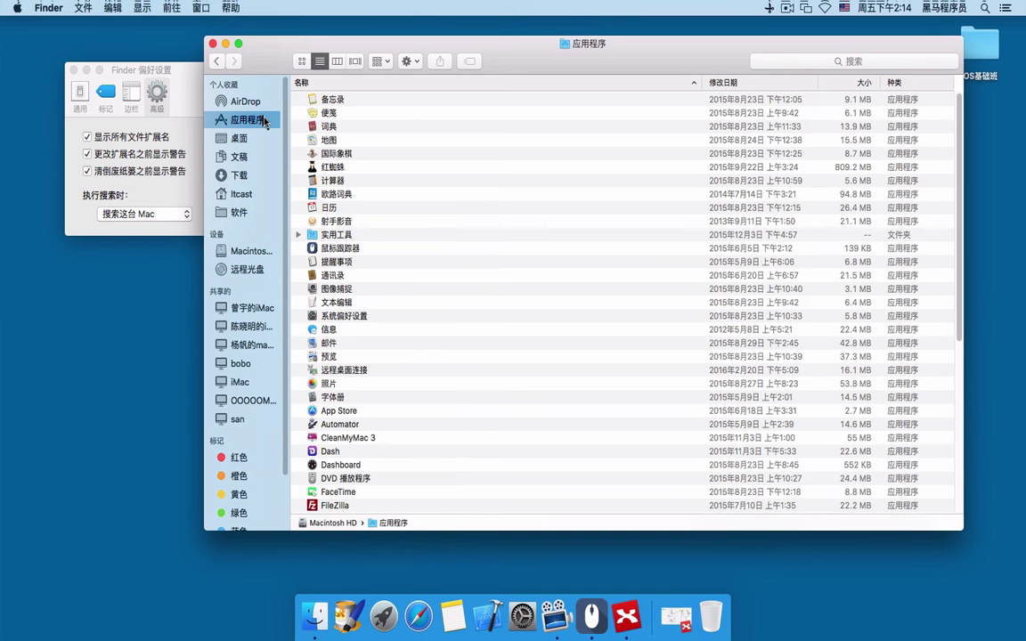
click(357, 221)
click(504, 451)
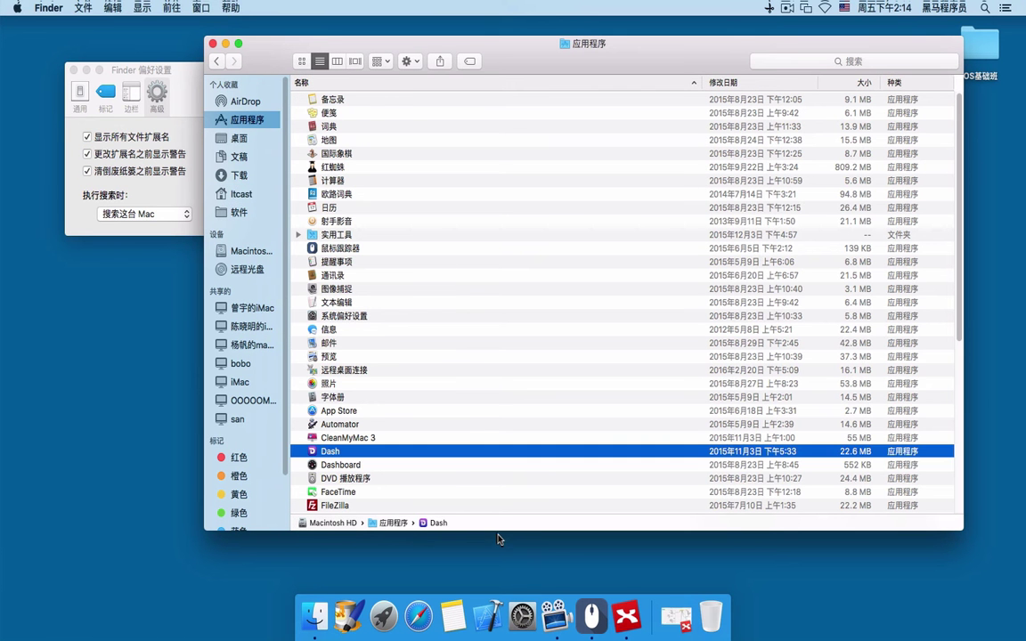
drag(498, 538, 498, 601)
scroll(466, 280, down, 5)
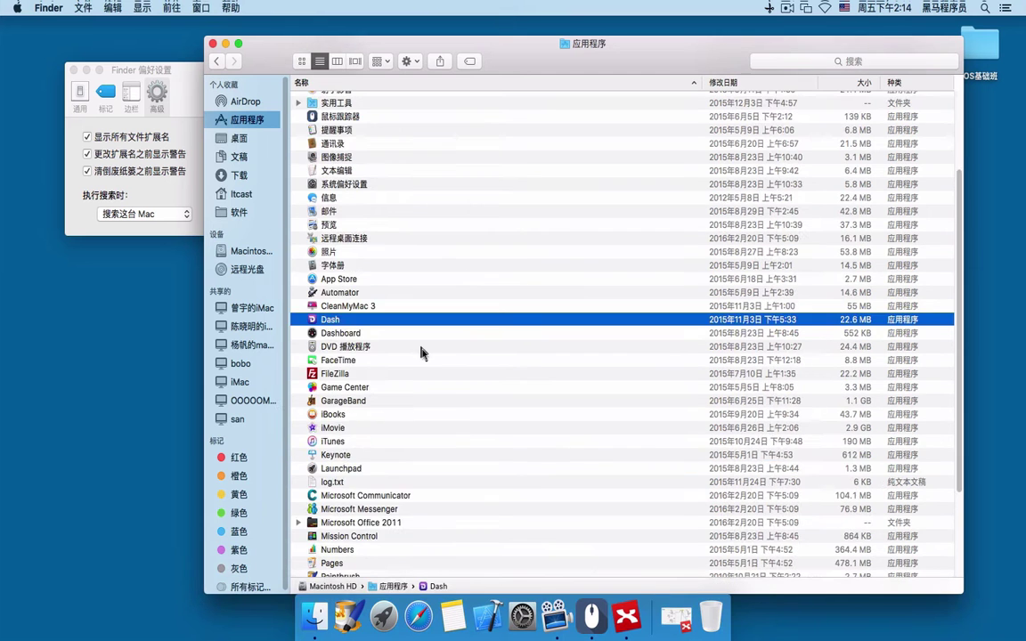
scroll(424, 360, up, 5)
- Close the 应用程序 window and reopen the folder in a new Finder window
key(cmd+w)
click(314, 614)
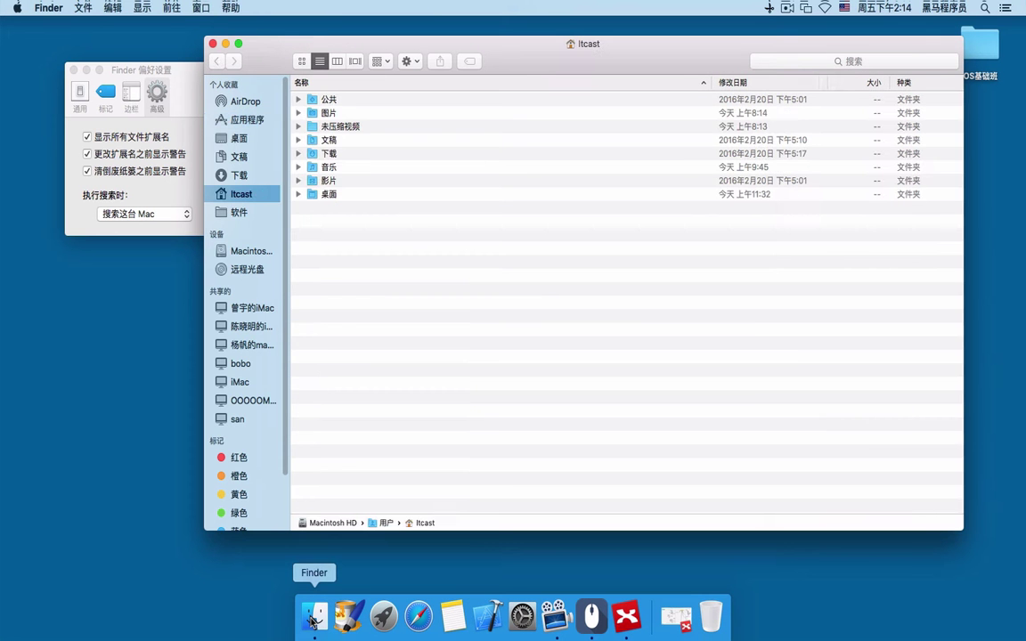
click(254, 119)
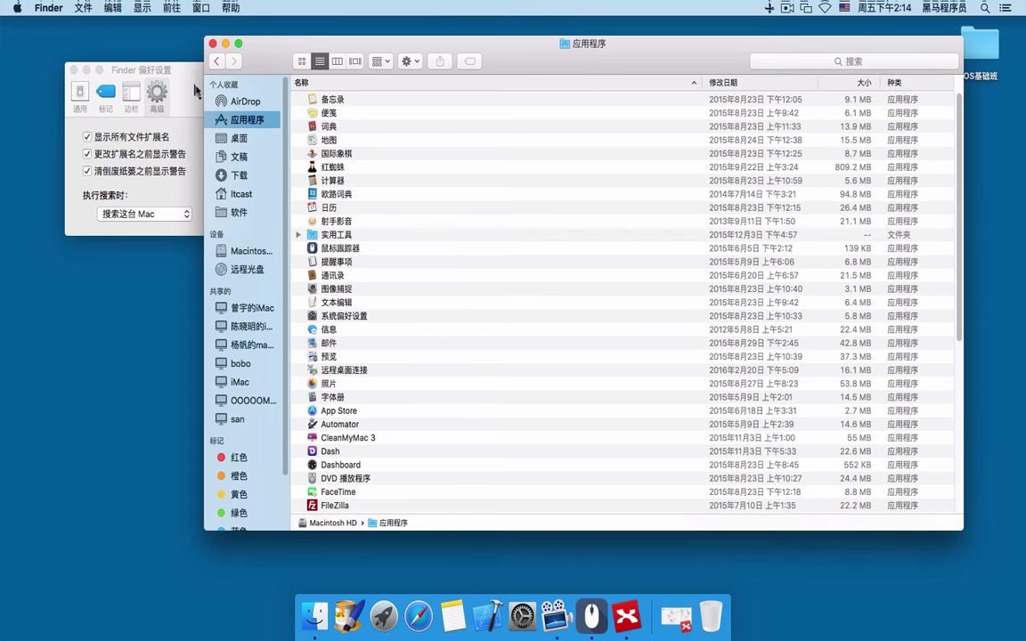
- Arrange the preferences and 应用程序 windows side by side, selecting 备忘录 and 便笺 to examine how their names are displayed
drag(175, 65, 160, 64)
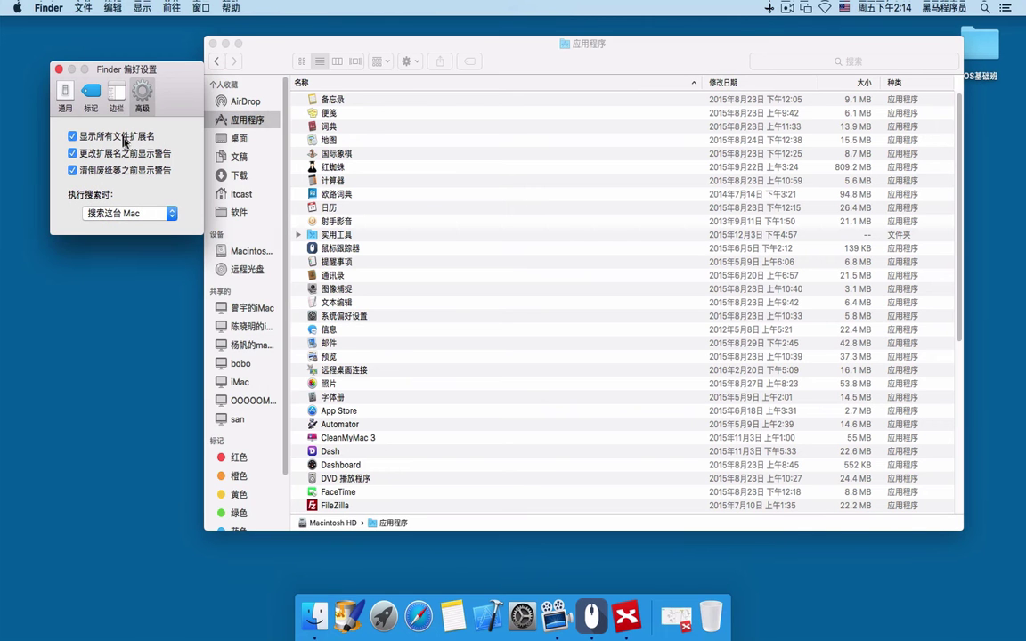
click(359, 100)
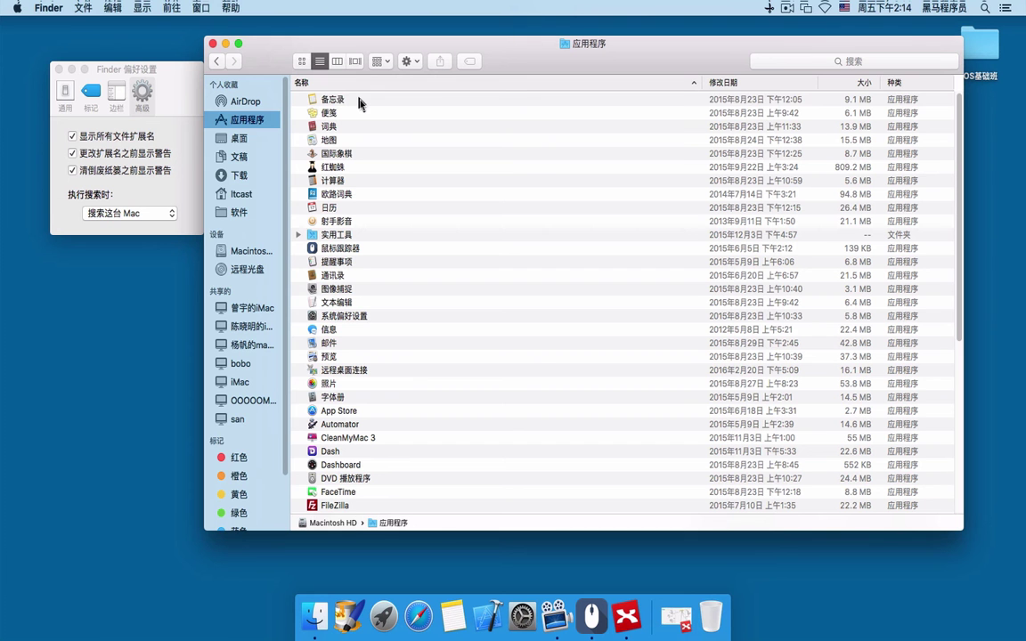
click(403, 106)
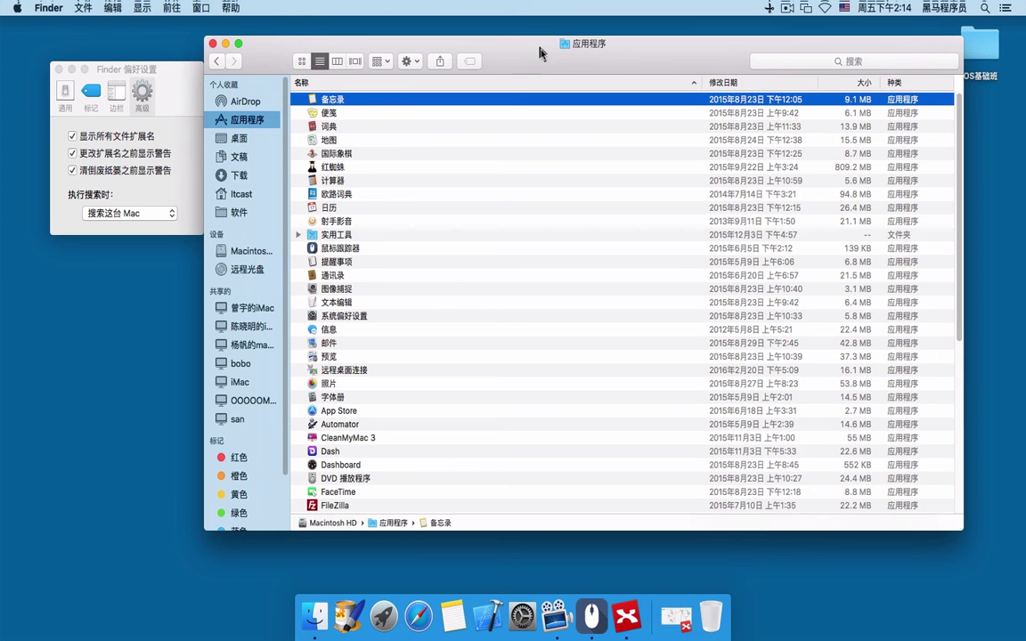
drag(540, 54, 530, 61)
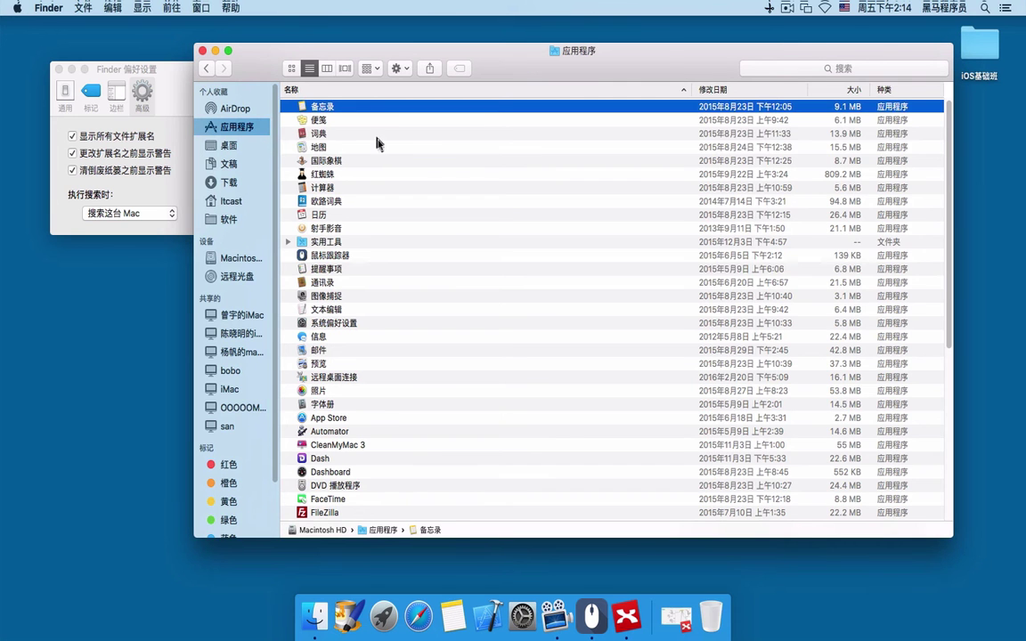
click(360, 268)
click(351, 107)
drag(645, 53, 673, 58)
click(377, 123)
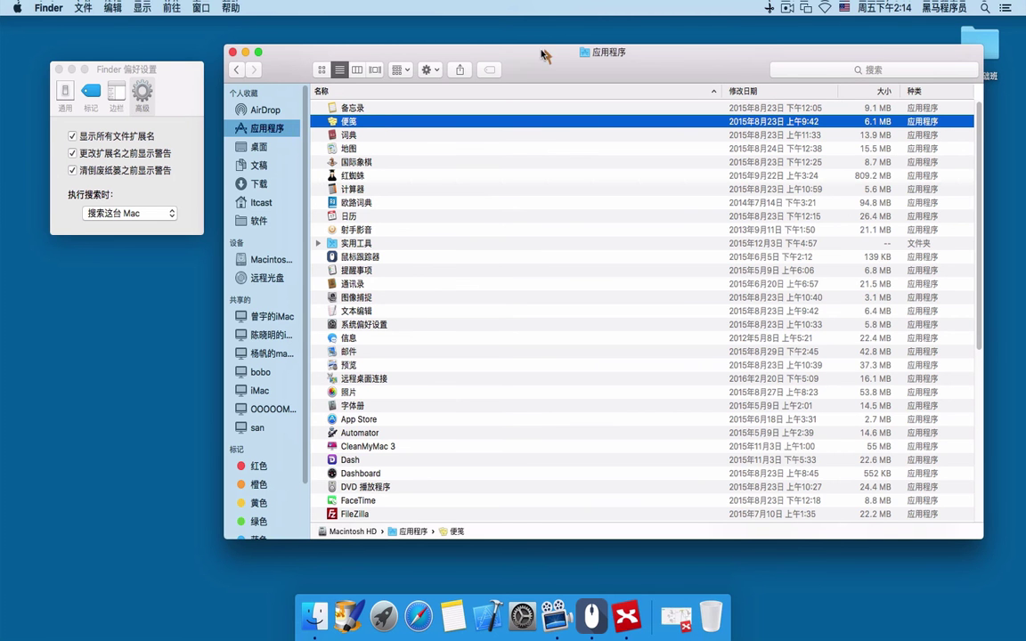
drag(490, 51, 478, 41)
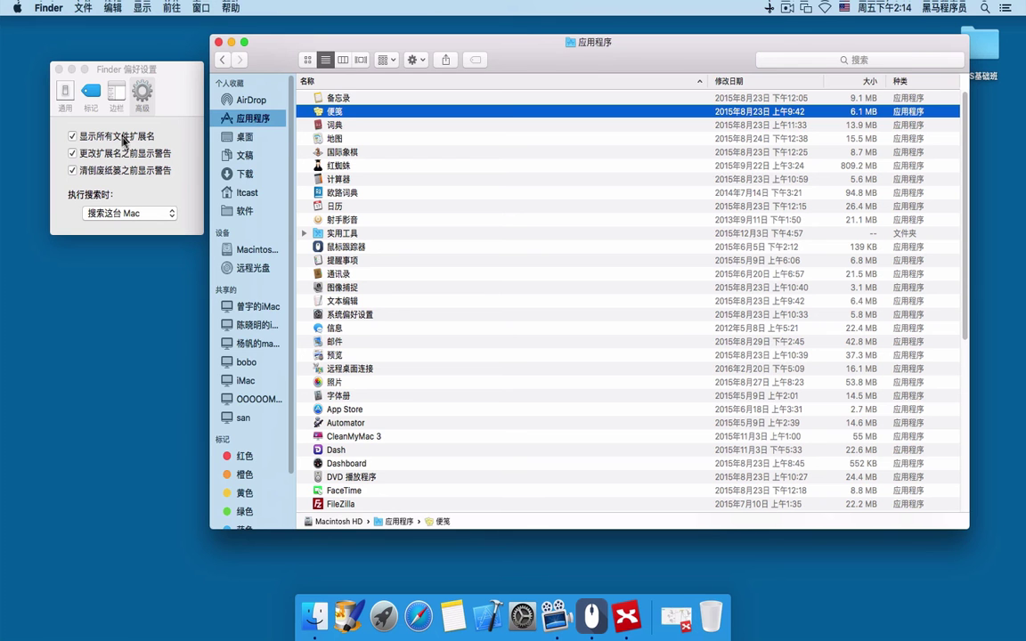
- Turn 显示所有文件扩展名 off and back on to refresh the application names, and select 红蜘蛛.app in the 应用程序 folder
click(124, 140)
click(72, 137)
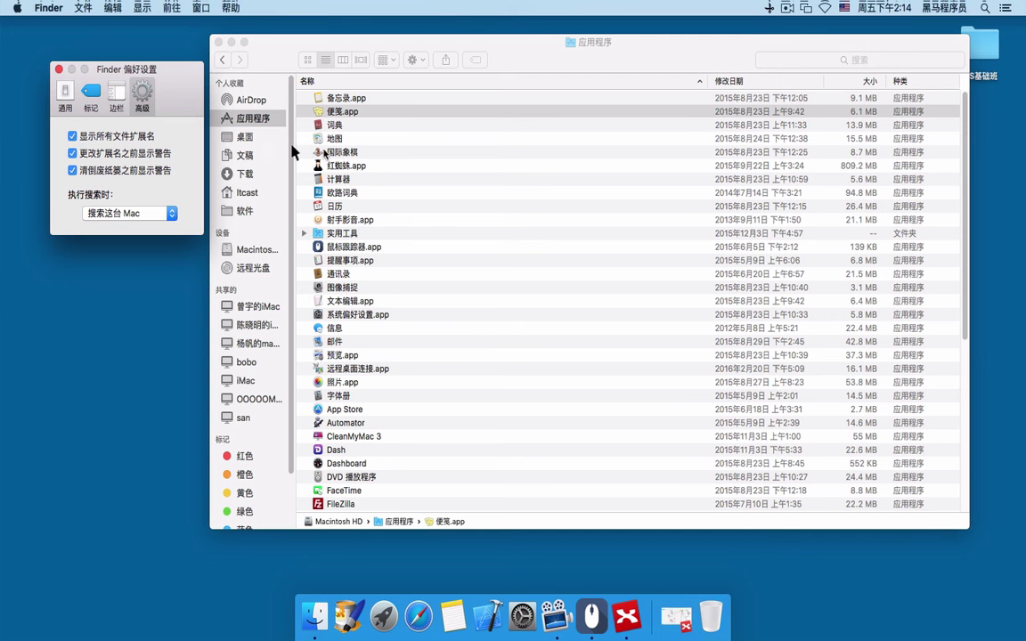
click(335, 108)
click(365, 167)
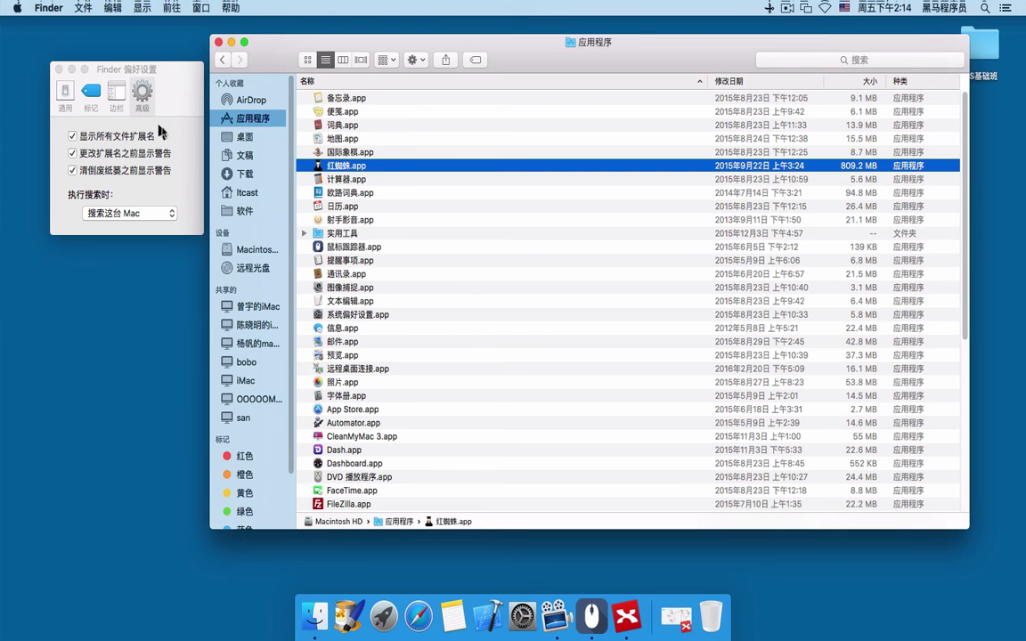
- Open the 边栏 settings in the Finder preferences and arrange that window beside the 应用程序 window to compare both sidebars
click(191, 99)
drag(189, 80, 191, 67)
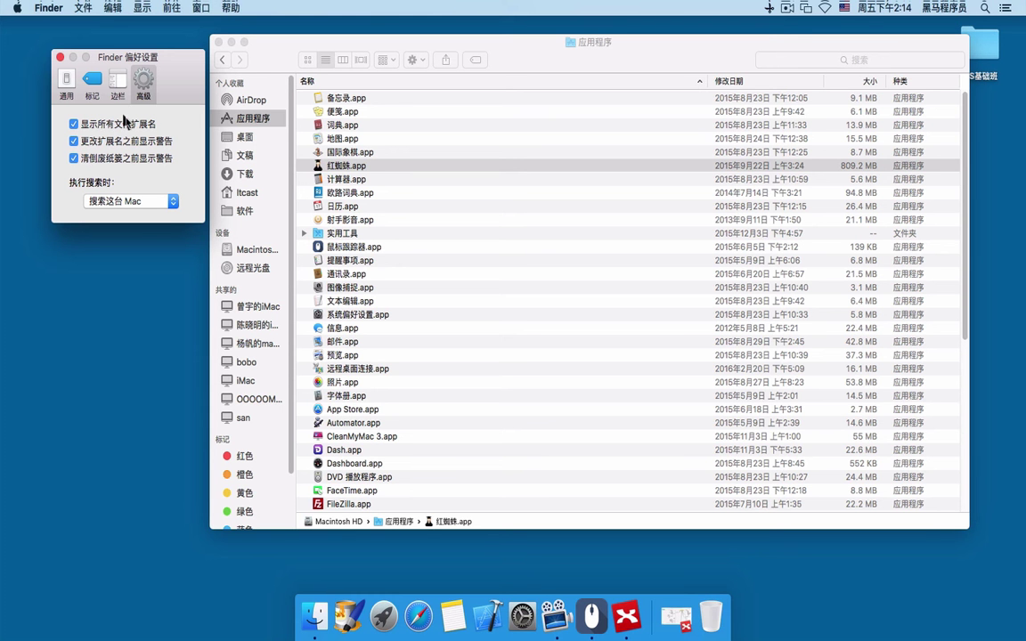
click(116, 87)
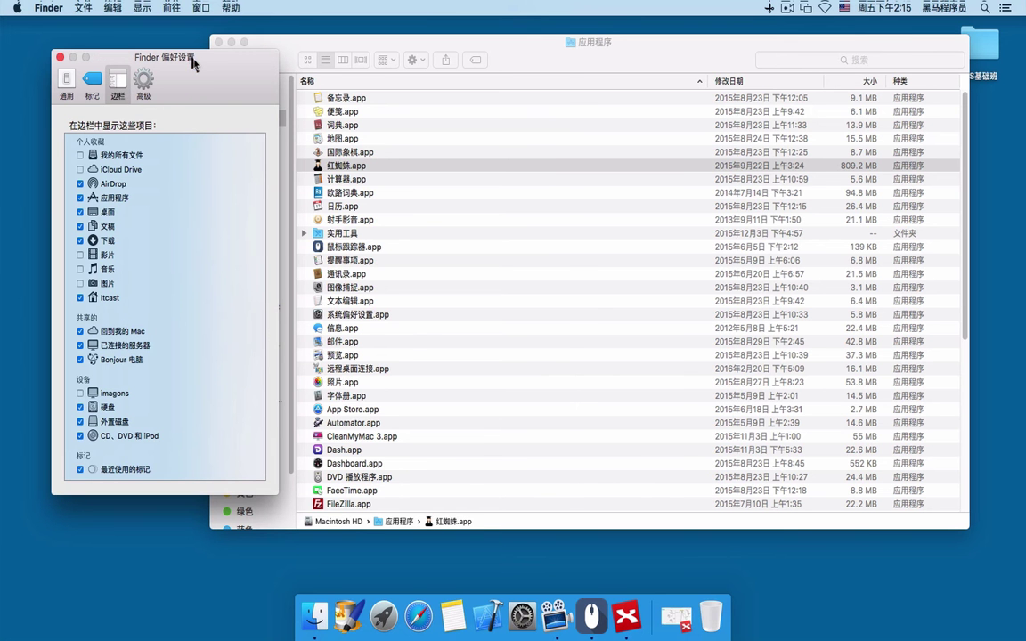
drag(192, 59, 431, 54)
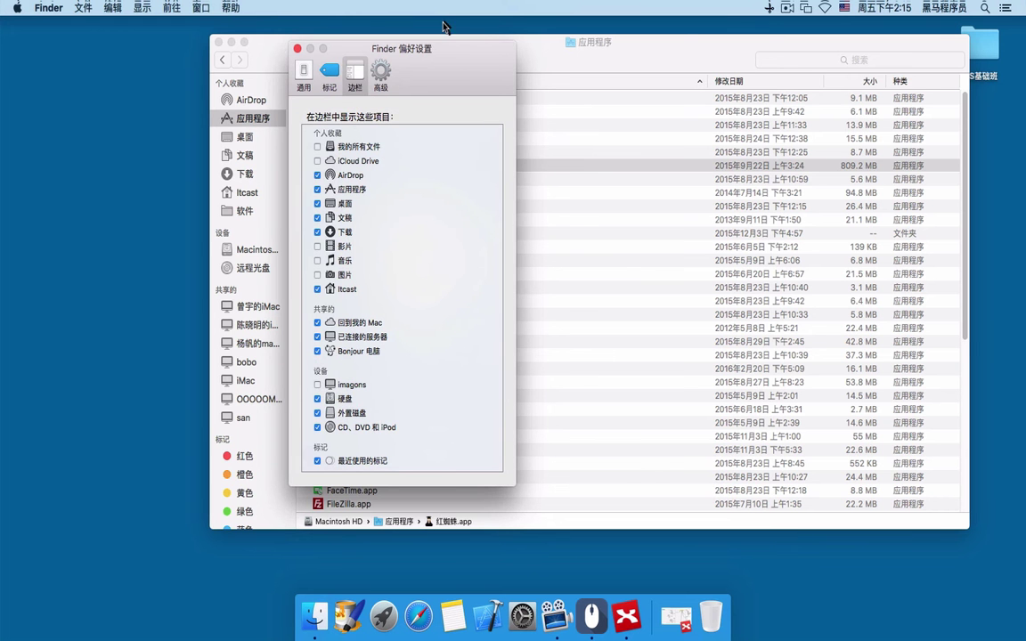
drag(417, 45, 135, 65)
drag(295, 40, 423, 42)
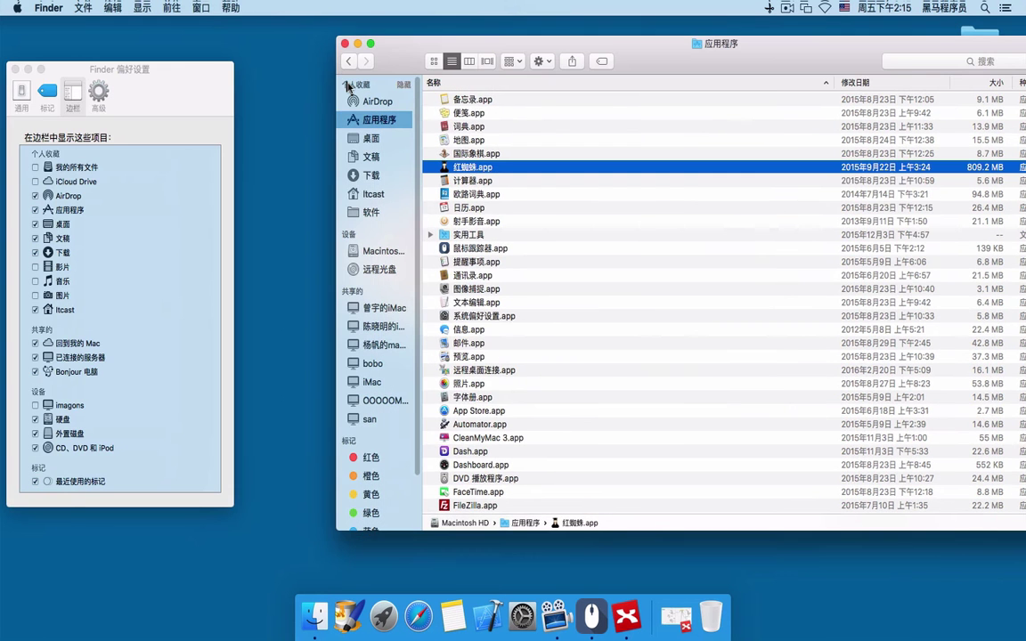
key(ctrl+super+a)
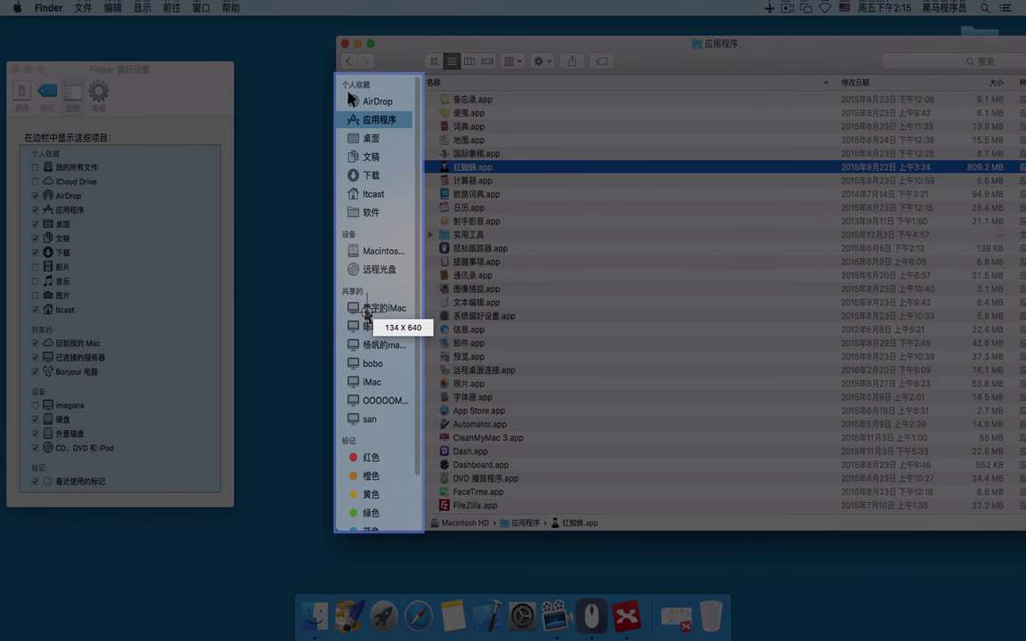
key(Escape)
drag(165, 65, 239, 57)
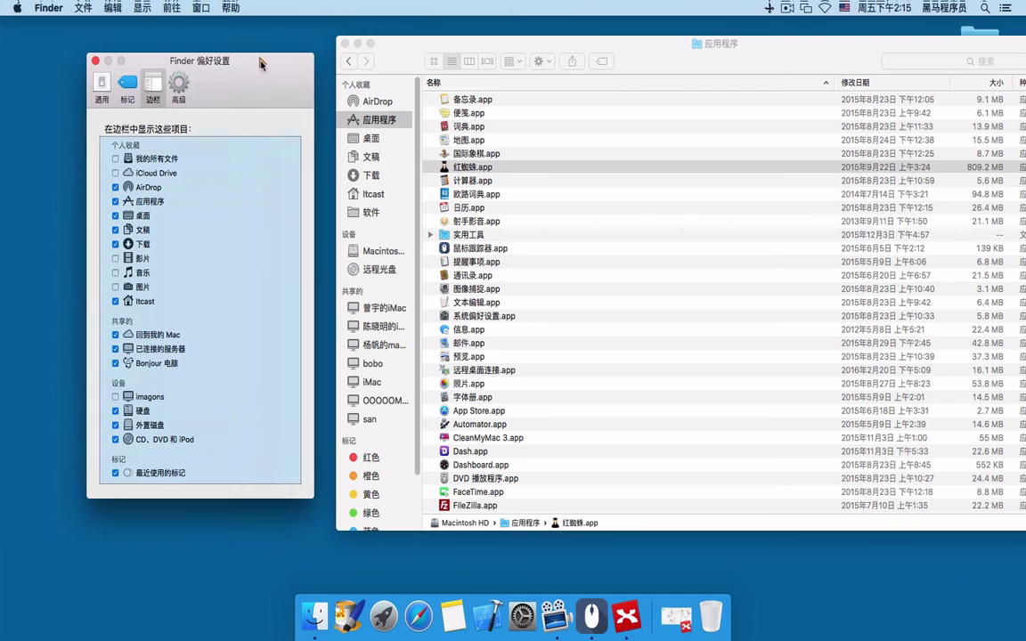
- Hide AirDrop, 应用程序, 桌面, 文稿, 下载 and Itcast from the sidebar's 个人收藏 section
click(116, 187)
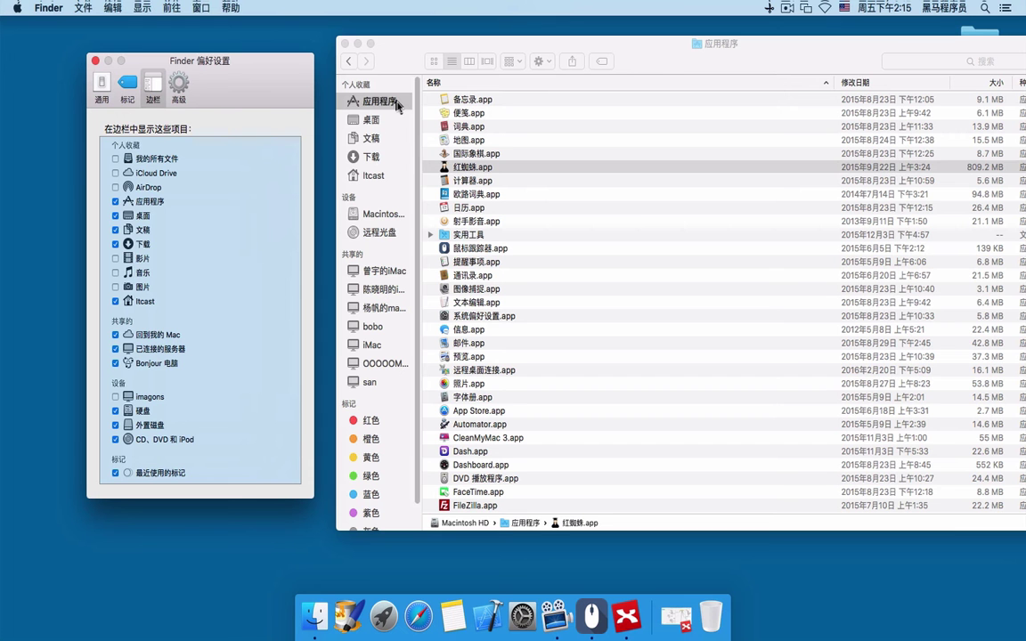
click(116, 202)
click(115, 215)
click(116, 229)
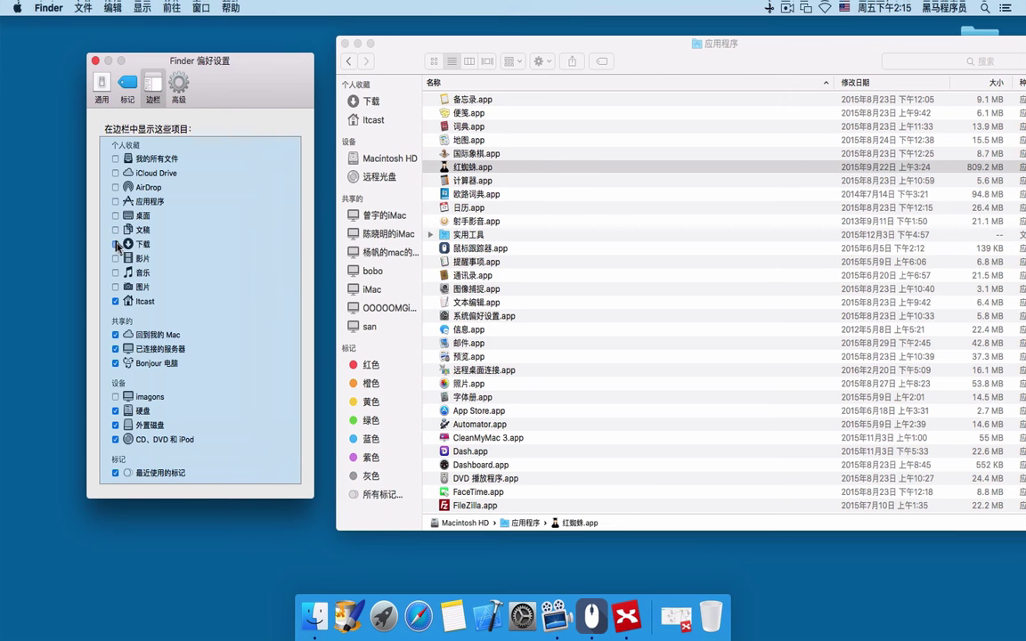
click(115, 244)
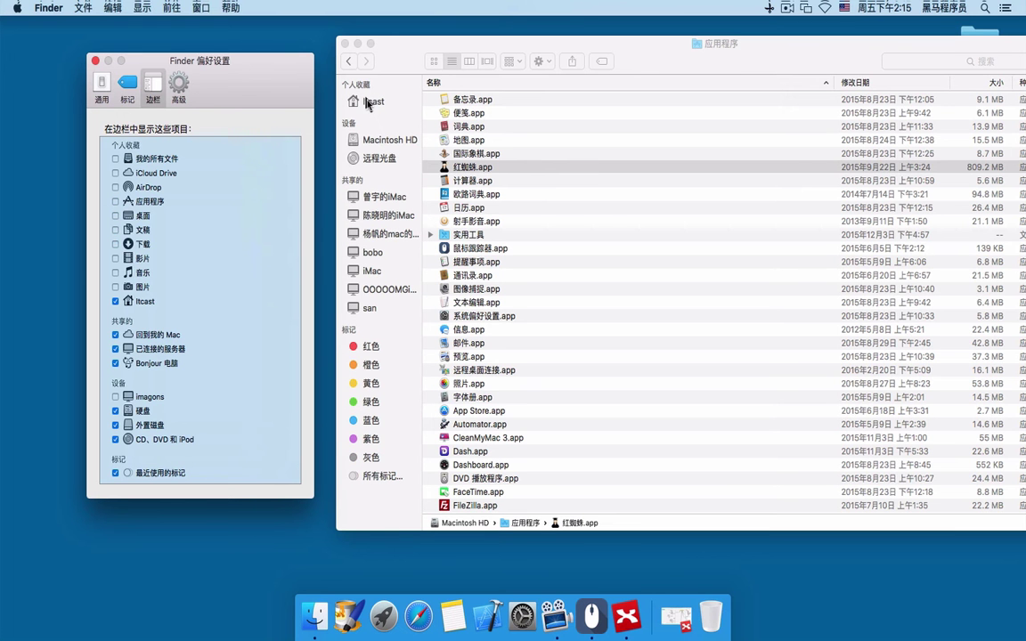
click(116, 301)
- Show AirDrop, 应用程序, 桌面, 文稿, 下载 and Itcast in the sidebar's 个人收藏 section again
drag(264, 78, 287, 66)
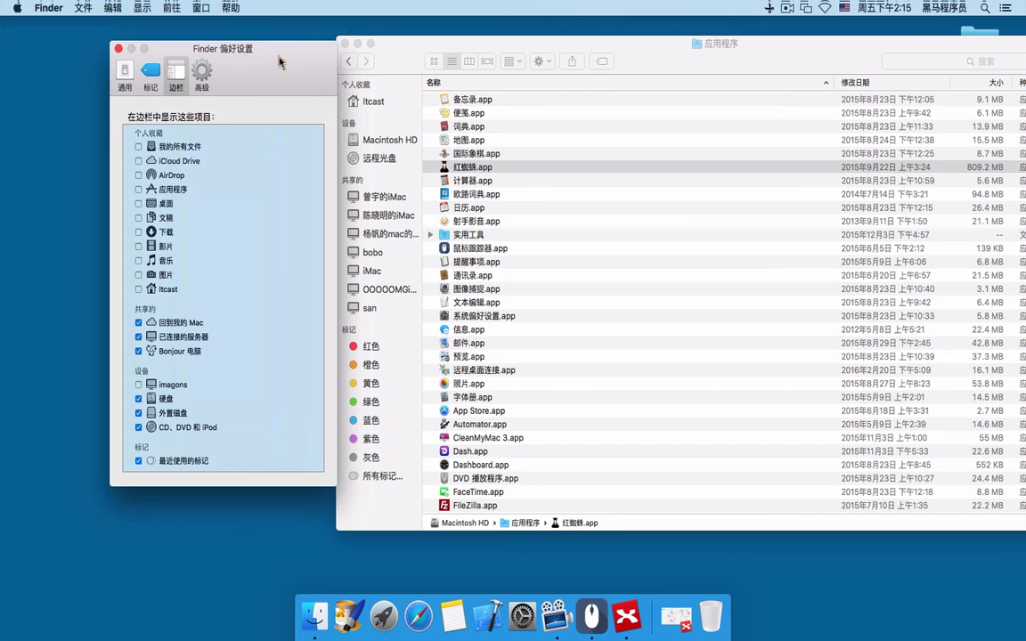
click(138, 176)
click(138, 190)
click(138, 204)
click(138, 219)
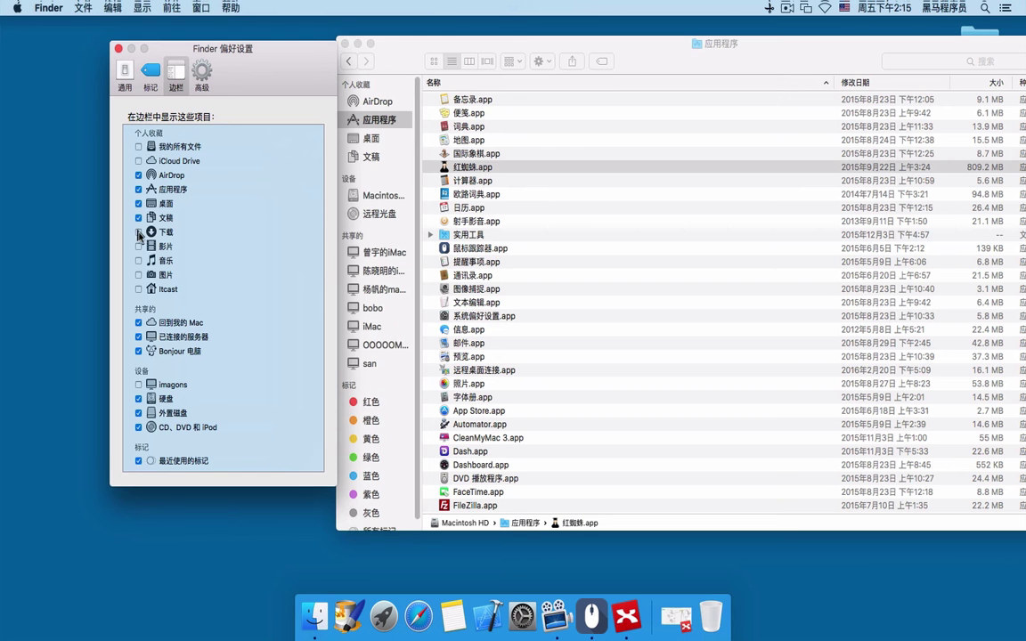
click(138, 233)
click(138, 289)
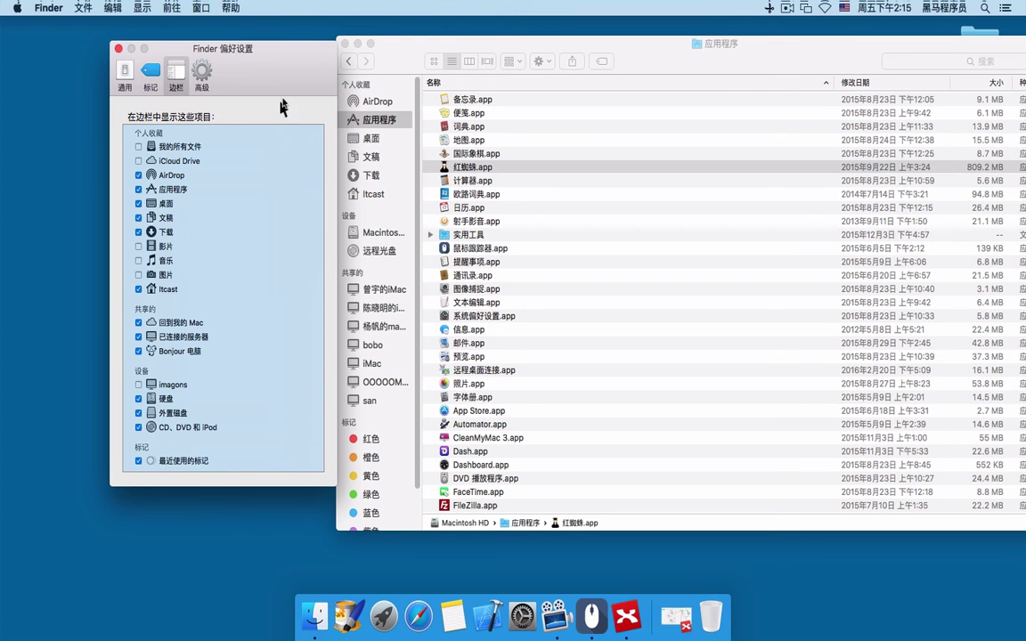
- Reposition the preferences and Finder windows, and open Macintosh HD from the sidebar's 设备 section
drag(267, 45, 220, 40)
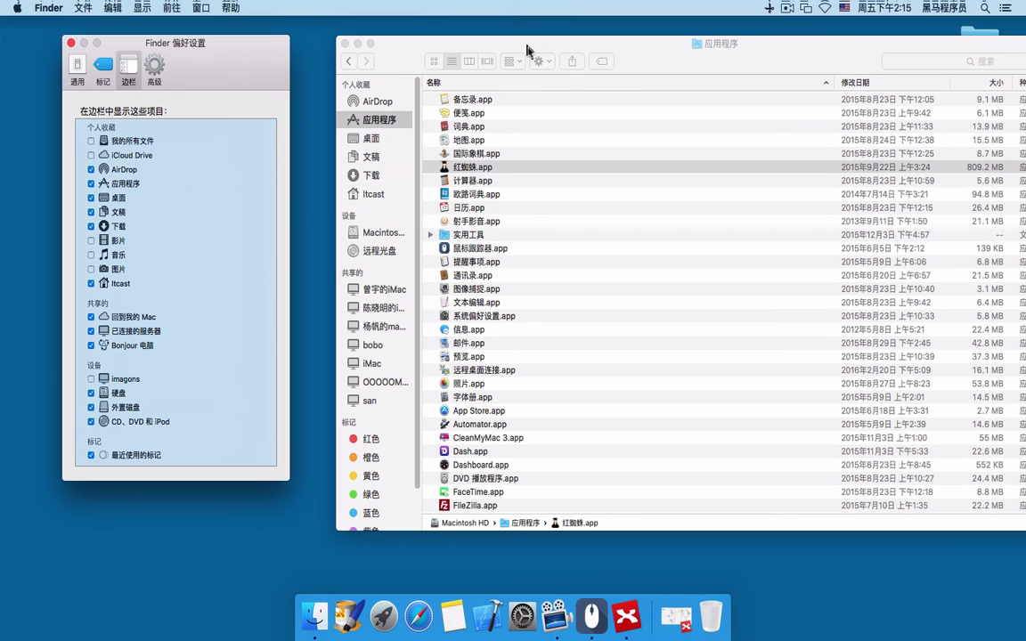
drag(527, 51, 506, 44)
drag(187, 47, 207, 62)
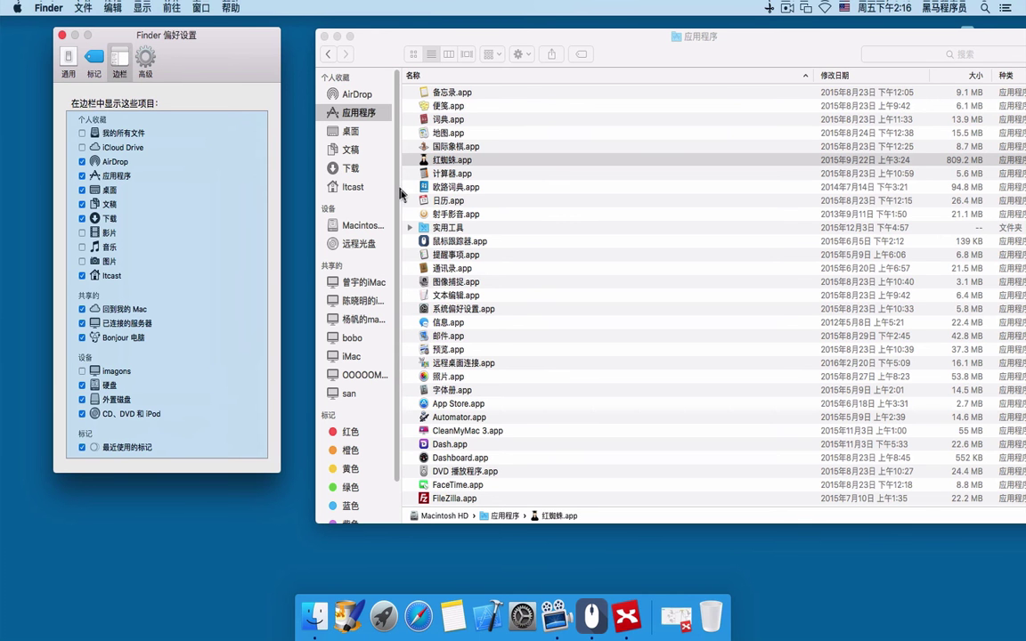
click(328, 207)
click(335, 228)
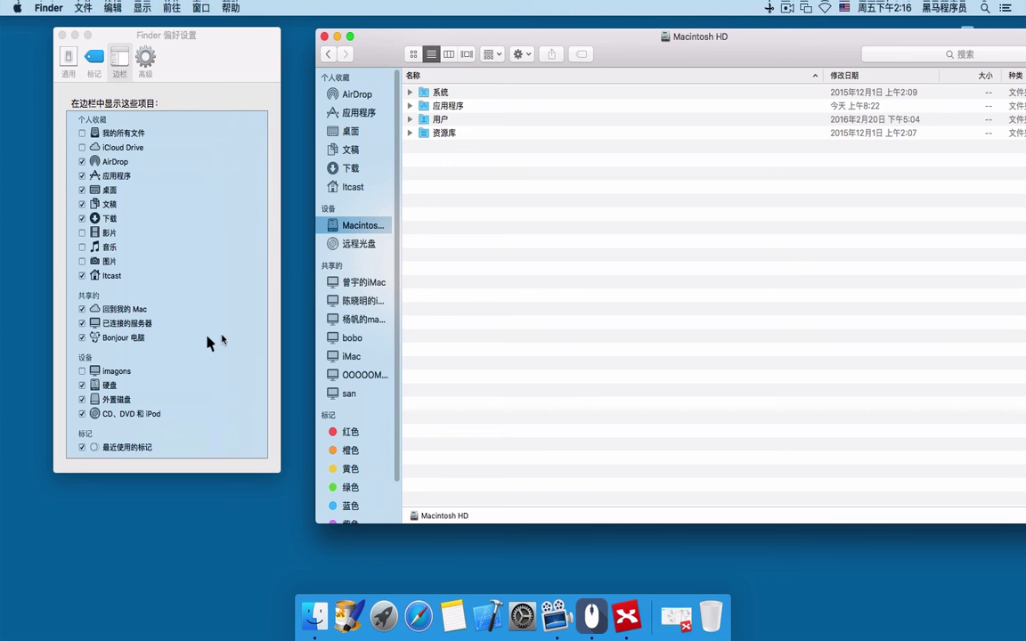
- Turn the 硬盘 item under 设备 off and back on in the 边栏 settings
click(197, 297)
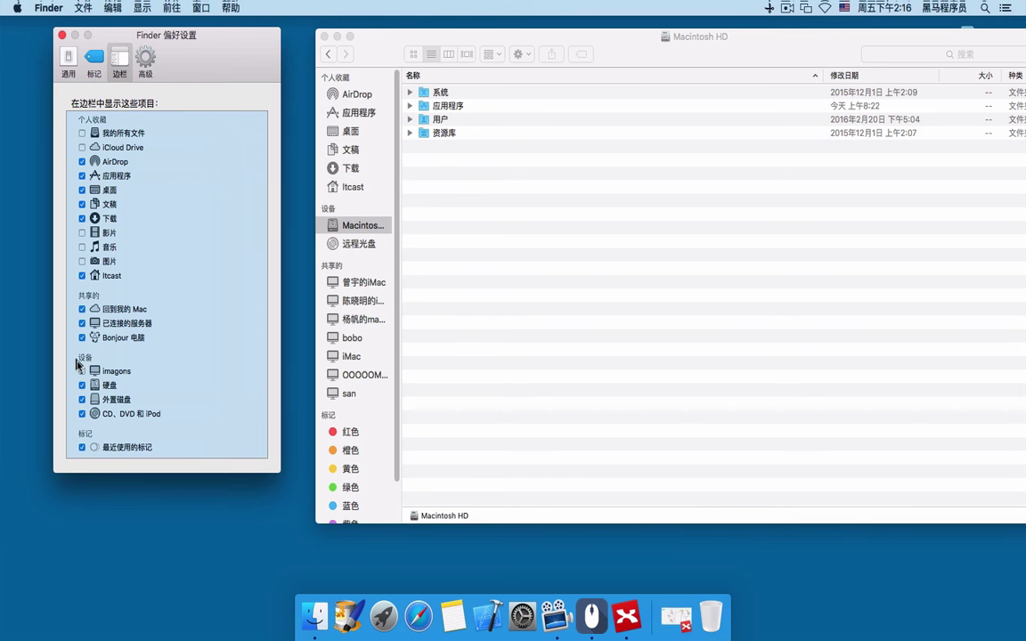
click(83, 386)
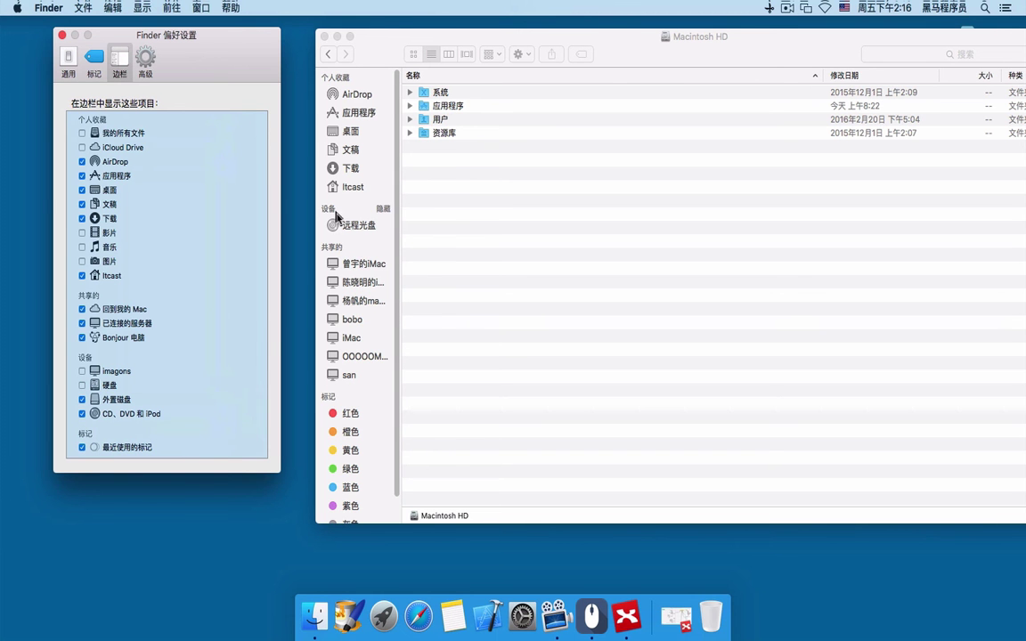
click(83, 385)
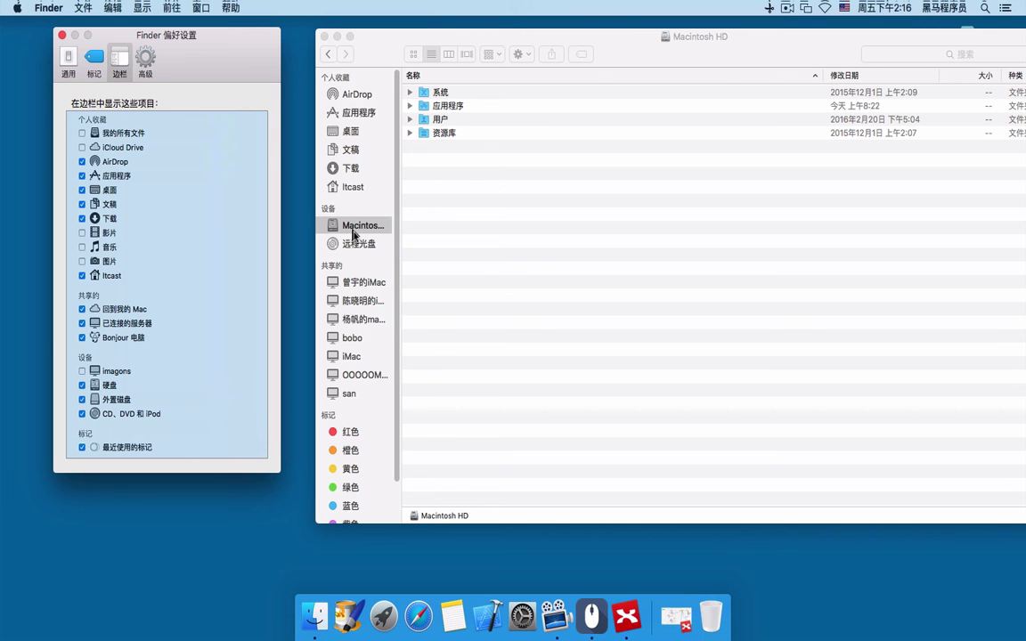
- Close the Finder preferences and move the Macintosh HD window fully into view
click(61, 36)
drag(628, 44, 417, 48)
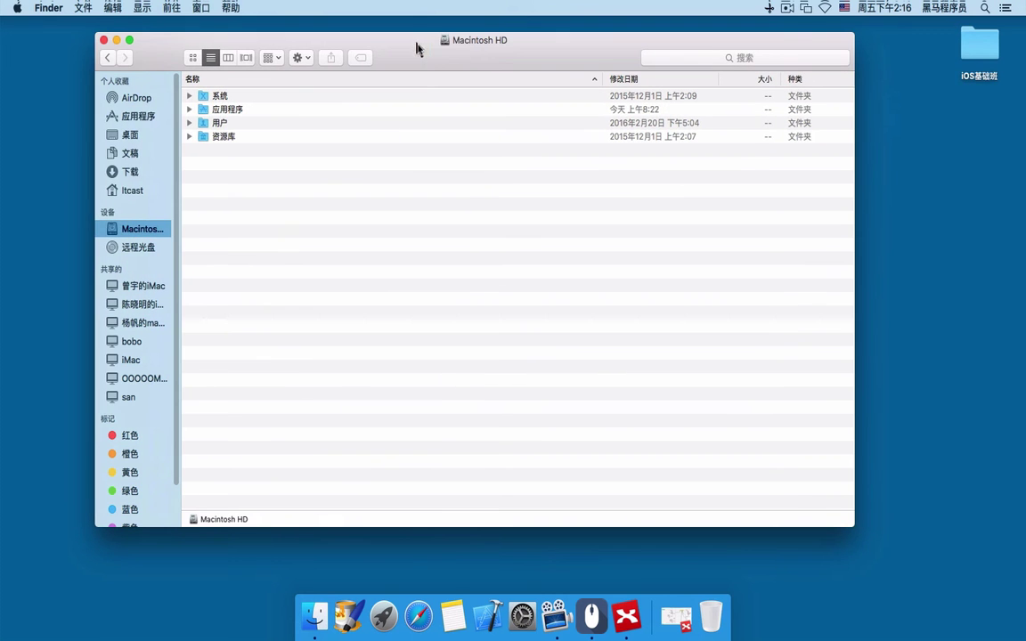
- Switch to XMind, select the 设备内容的显示方式 topic in the mind map, and return to the Finder window
click(627, 616)
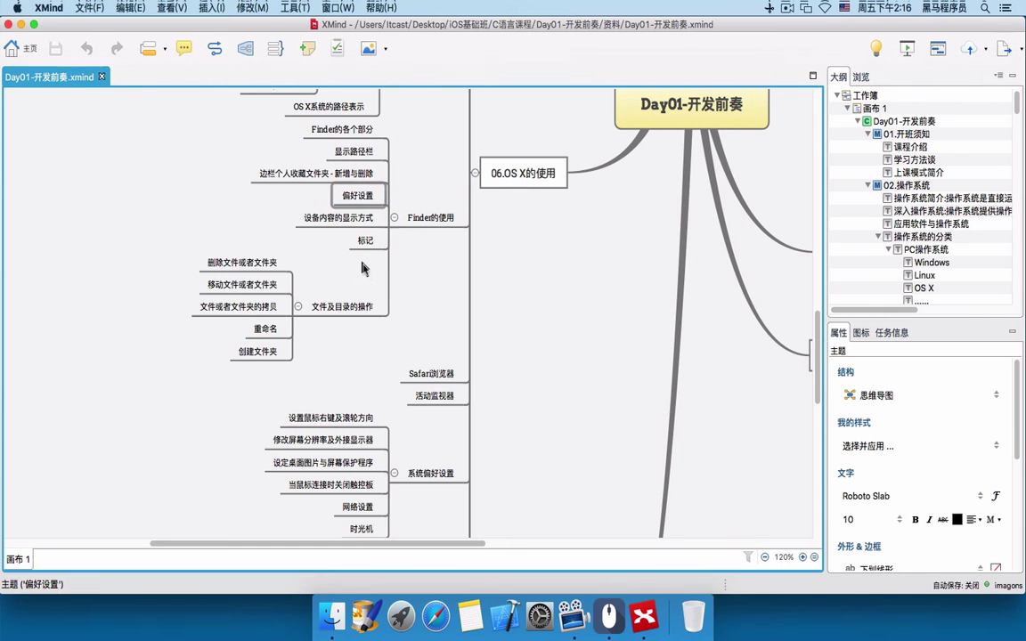
click(342, 217)
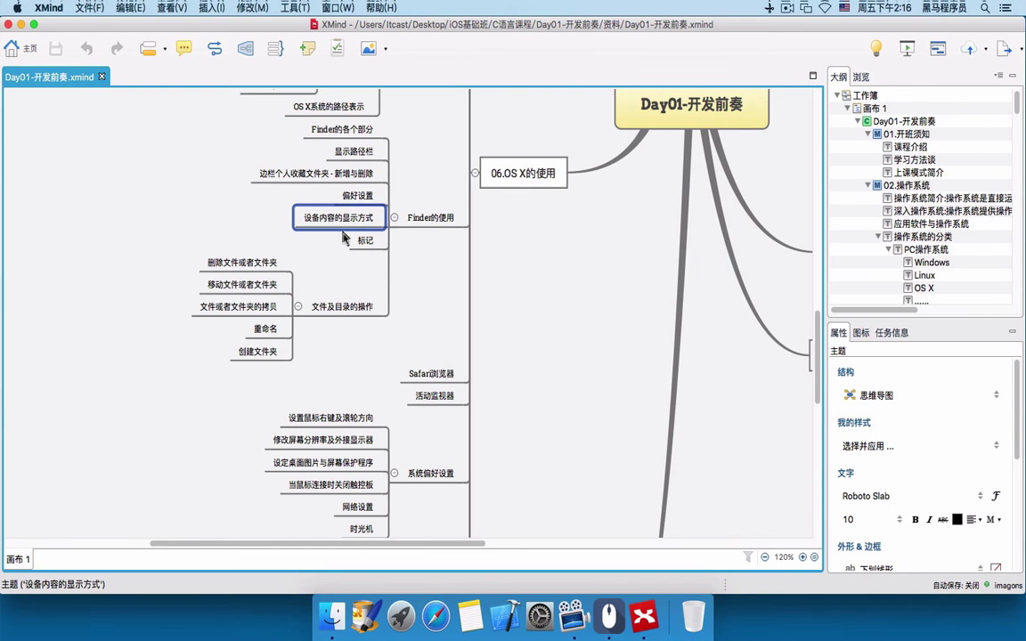
click(21, 24)
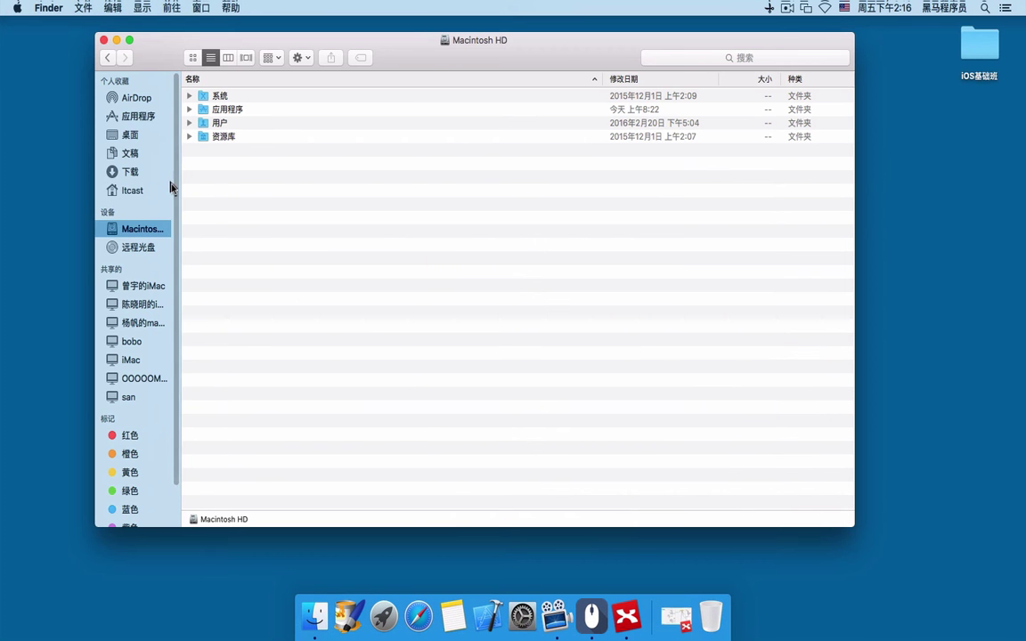
- Open the Itcast home folder, frame the view-mode controls in a screen capture, and discard the capture
click(146, 190)
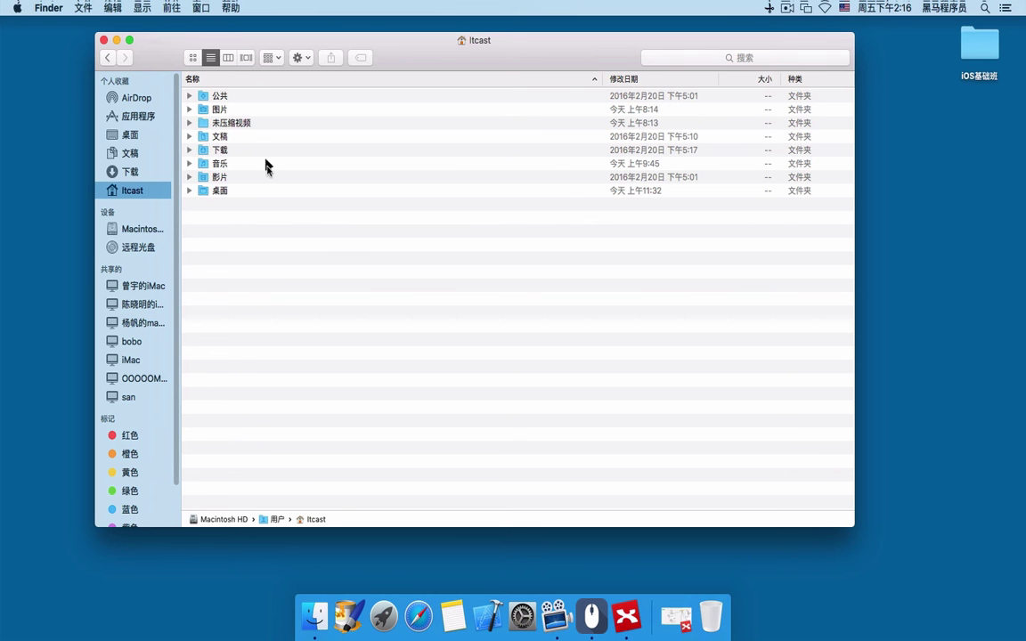
key(ctrl+super+a)
drag(178, 39, 263, 70)
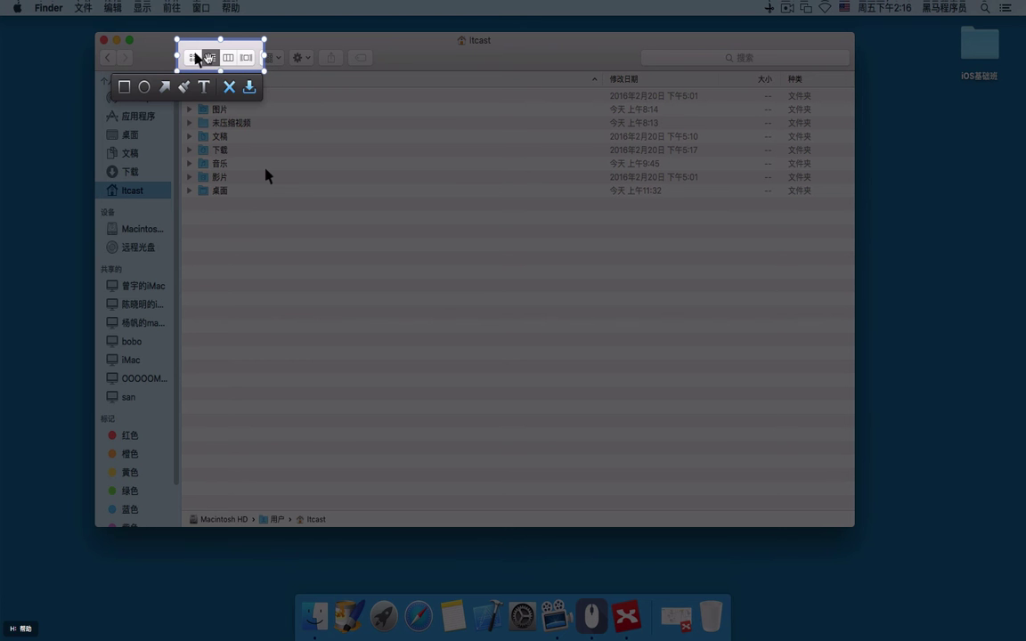
click(228, 87)
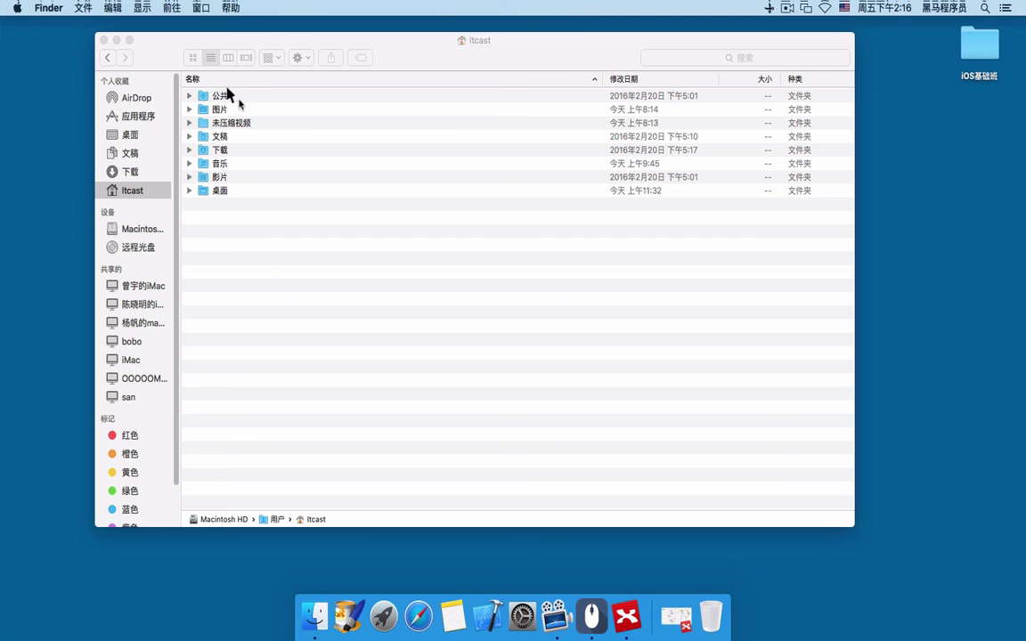
click(232, 311)
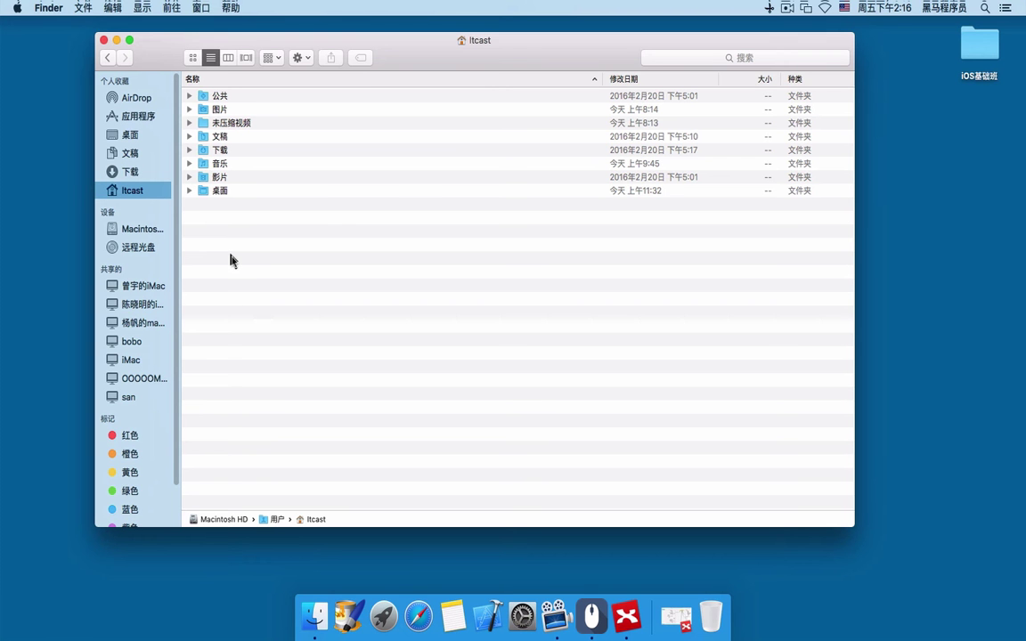
- Show the Itcast home folder's contents as icons, select across the folders, and clear the selection
click(192, 57)
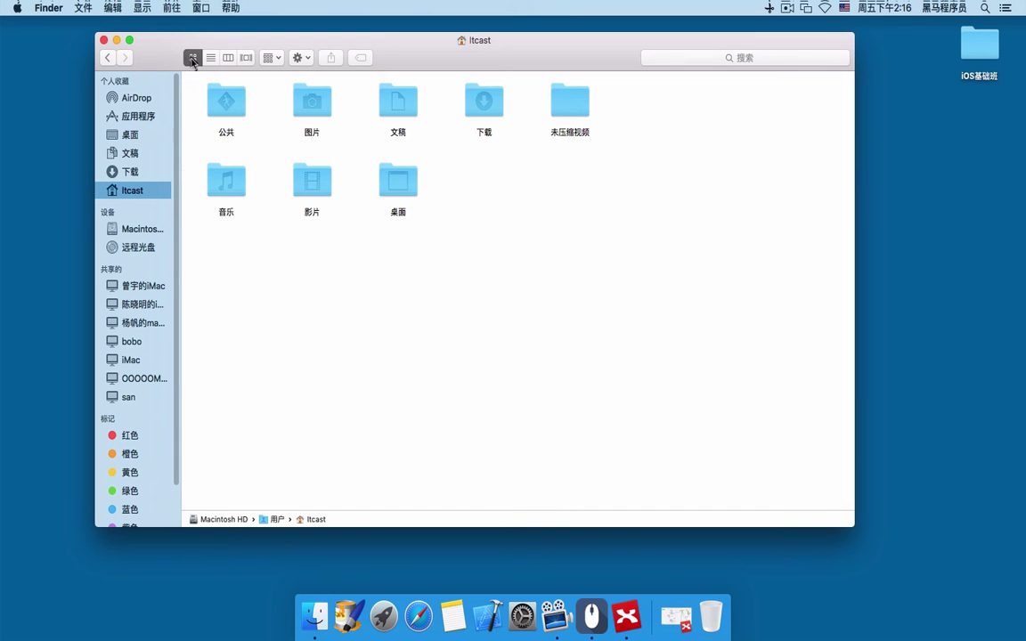
drag(222, 78, 272, 336)
drag(585, 292, 259, 152)
click(263, 184)
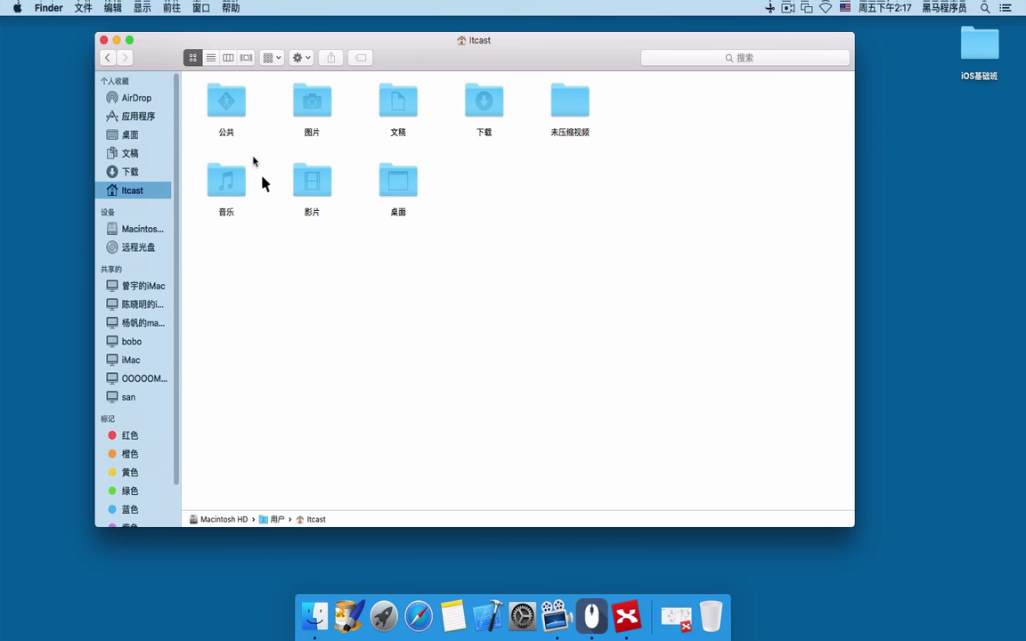
- Show the Itcast home folder's contents as a list, select all the folders, and deselect them
click(211, 57)
drag(301, 310, 187, 94)
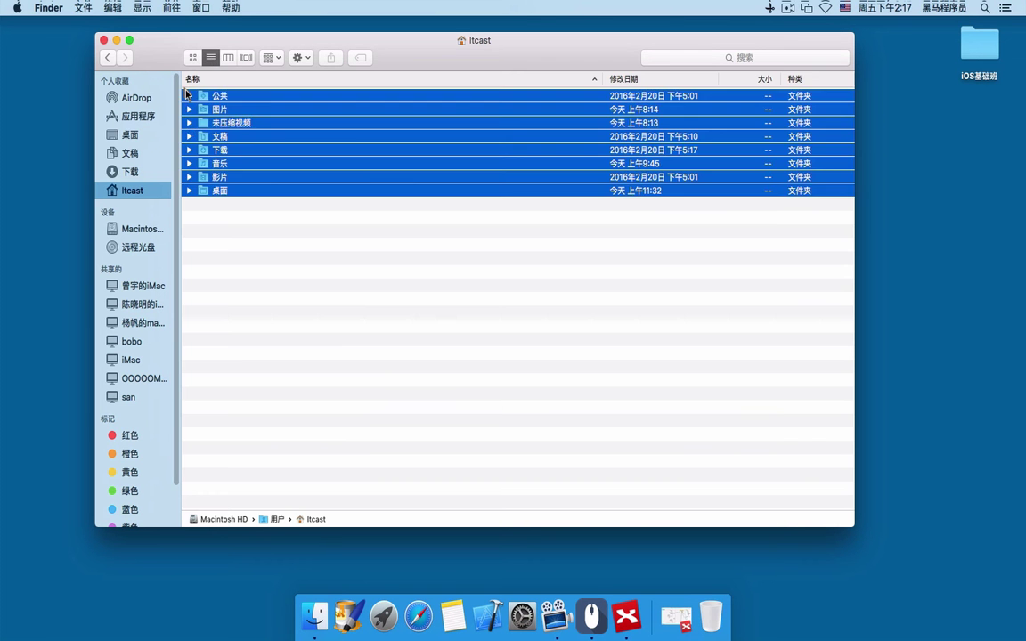
click(298, 283)
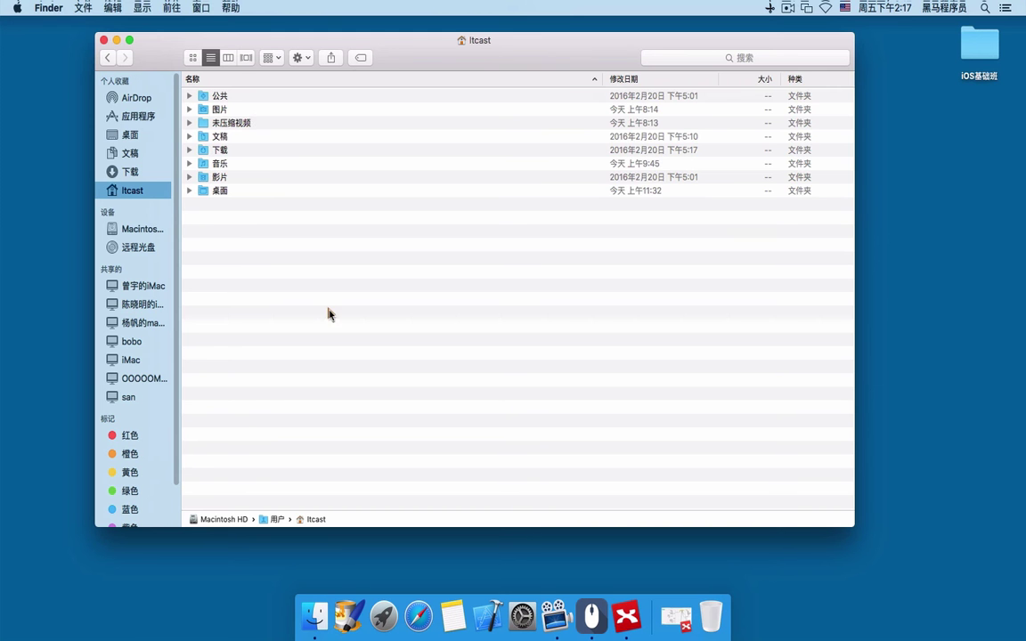
- Show the Itcast home folder in columns, reposition the window, and open iOS基础班 inside 桌面
click(229, 58)
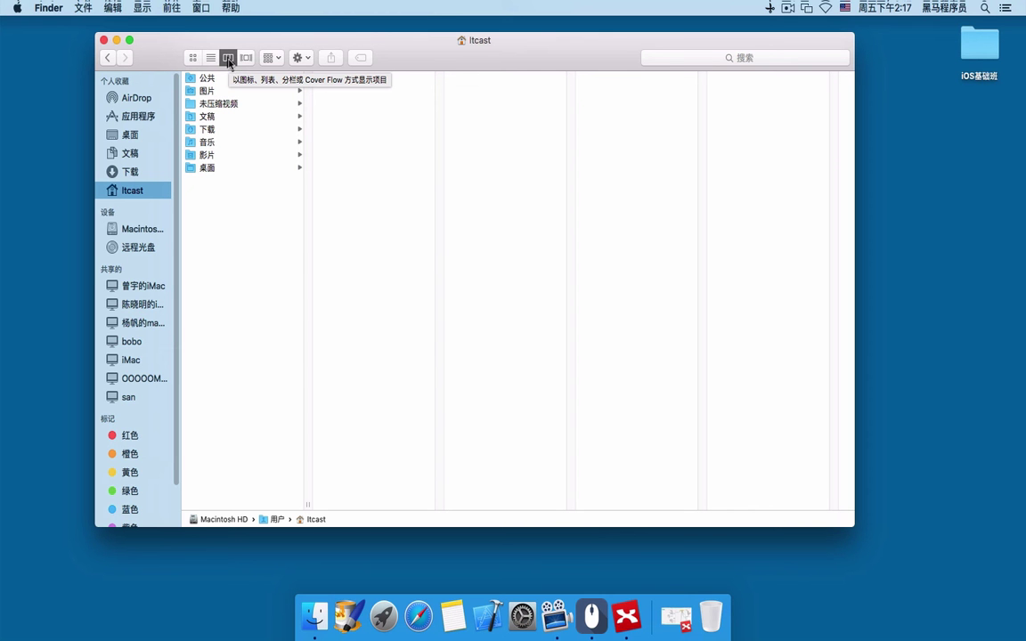
drag(450, 59, 398, 59)
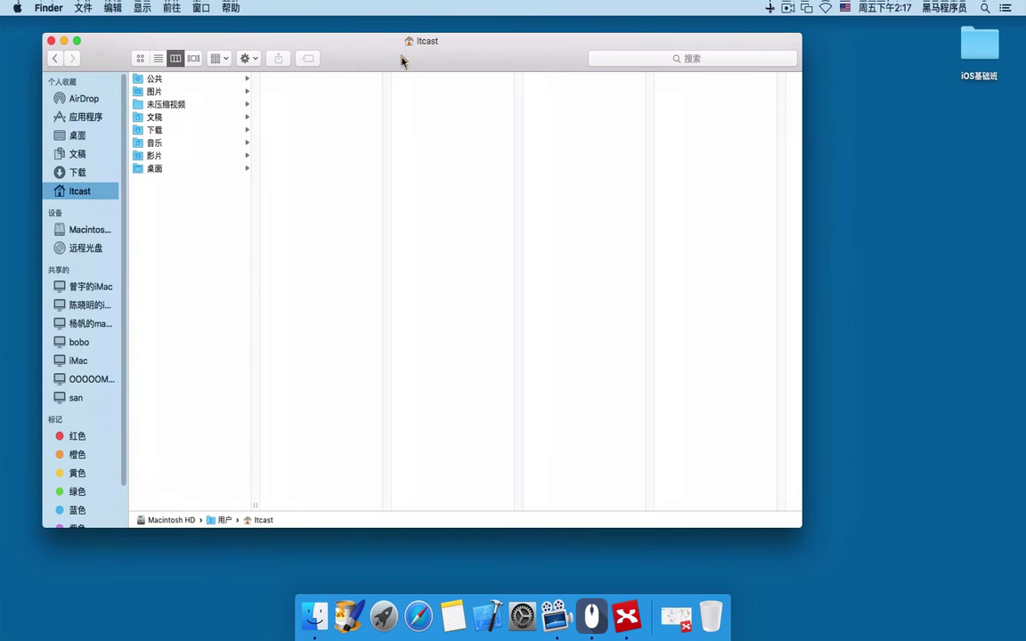
click(176, 170)
click(308, 79)
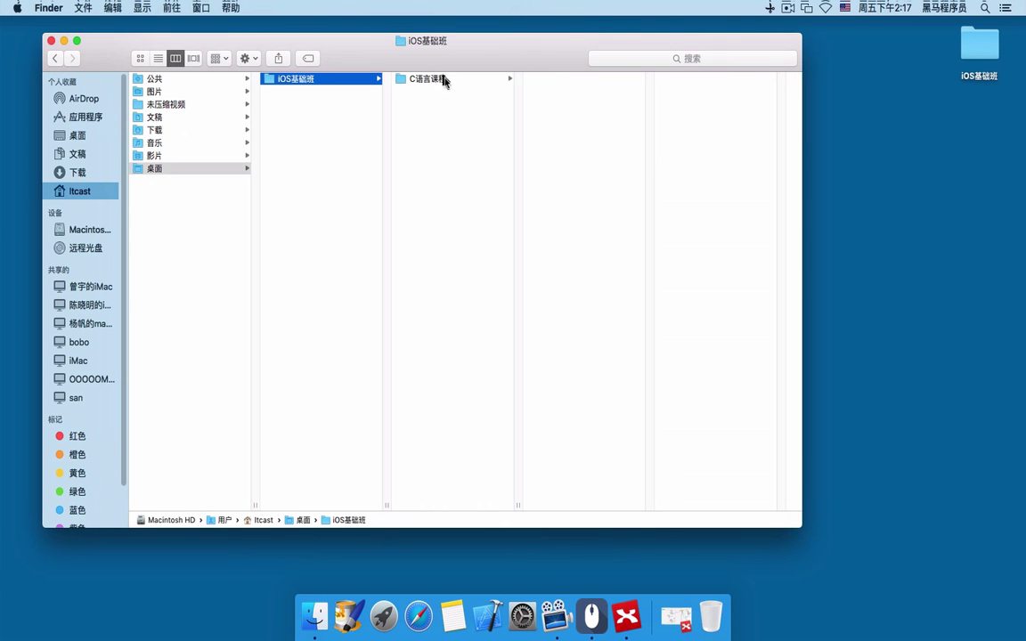
- Drill down through C语言课程 and Day01-开发前奏 to 笔记, and preview 笔记.c in a widened window
click(437, 79)
click(570, 79)
click(691, 79)
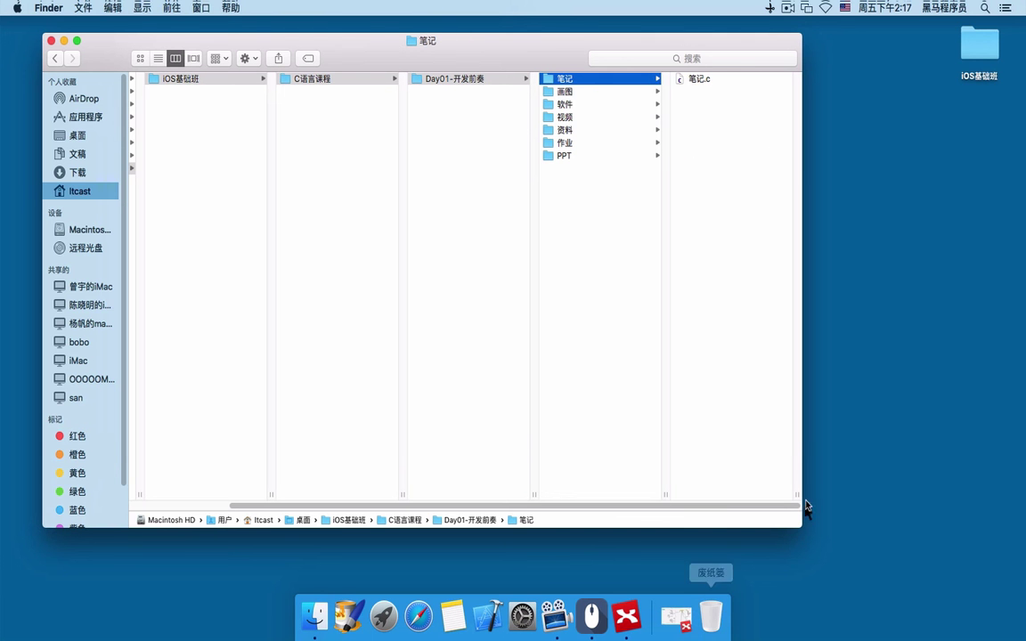
drag(803, 445, 1018, 418)
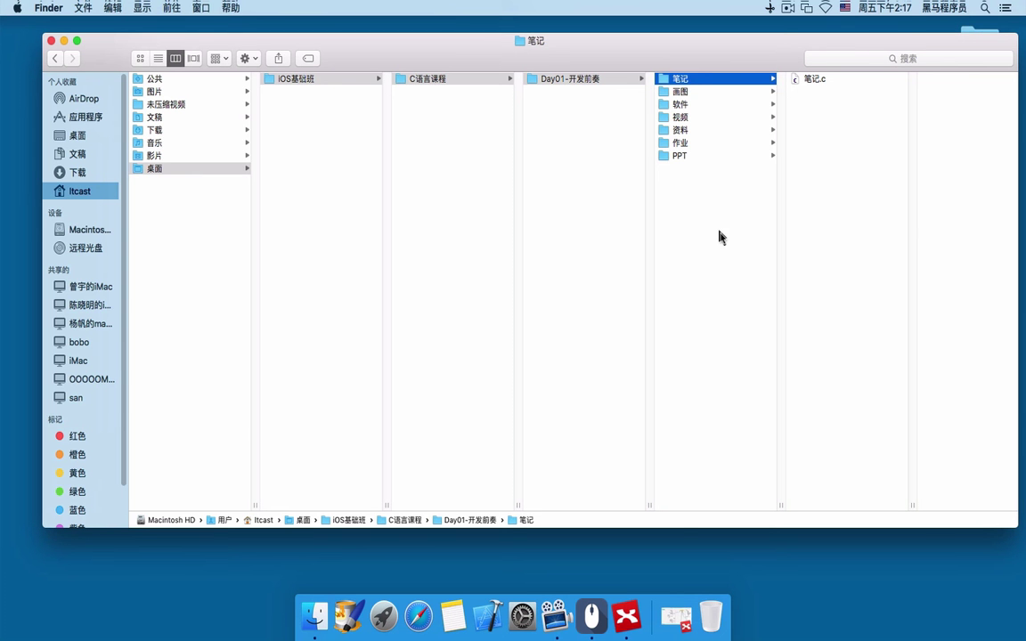
click(811, 79)
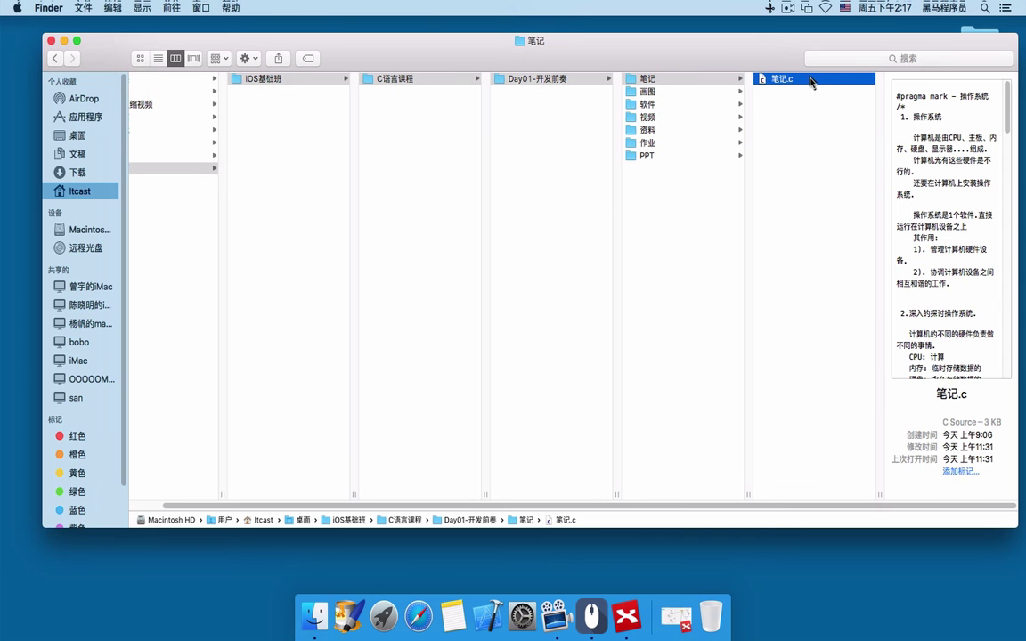
- Step back through the columns from 笔记 via Day01-开发前奏, C语言课程 and iOS基础班 to 桌面
click(648, 79)
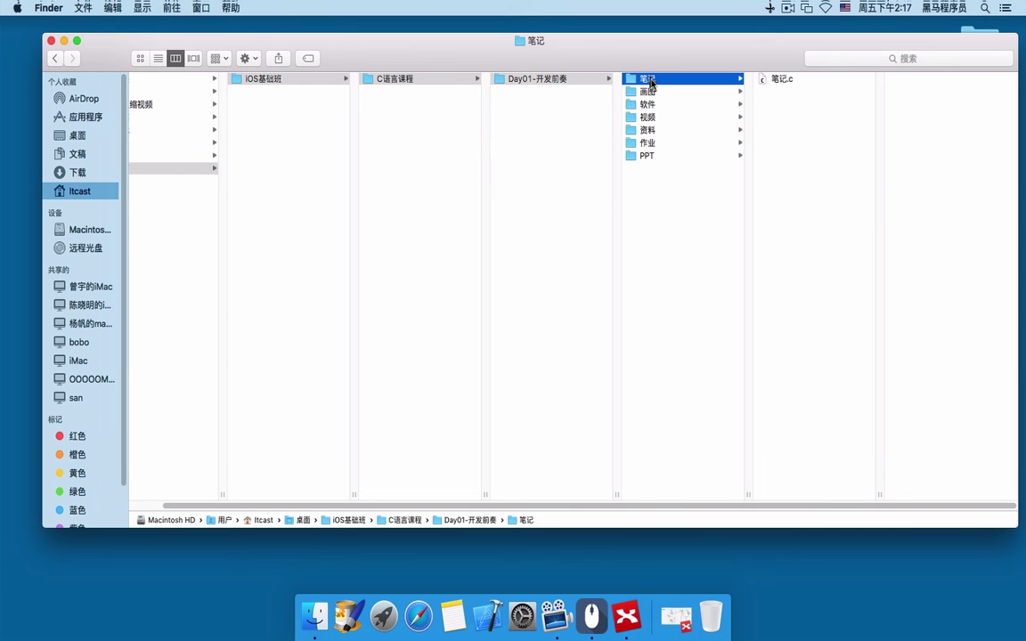
click(520, 80)
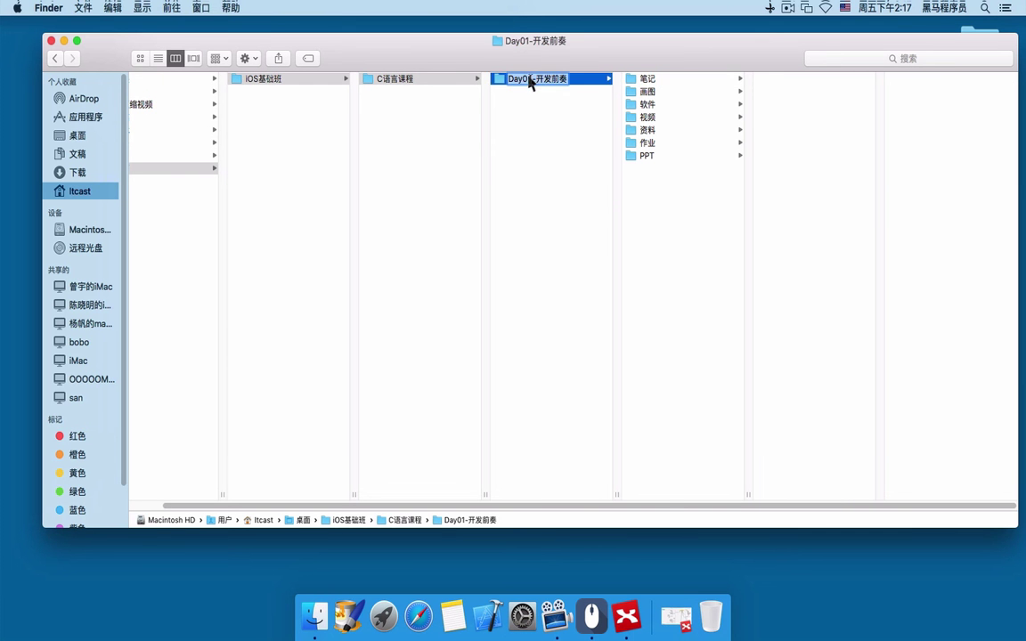
click(403, 80)
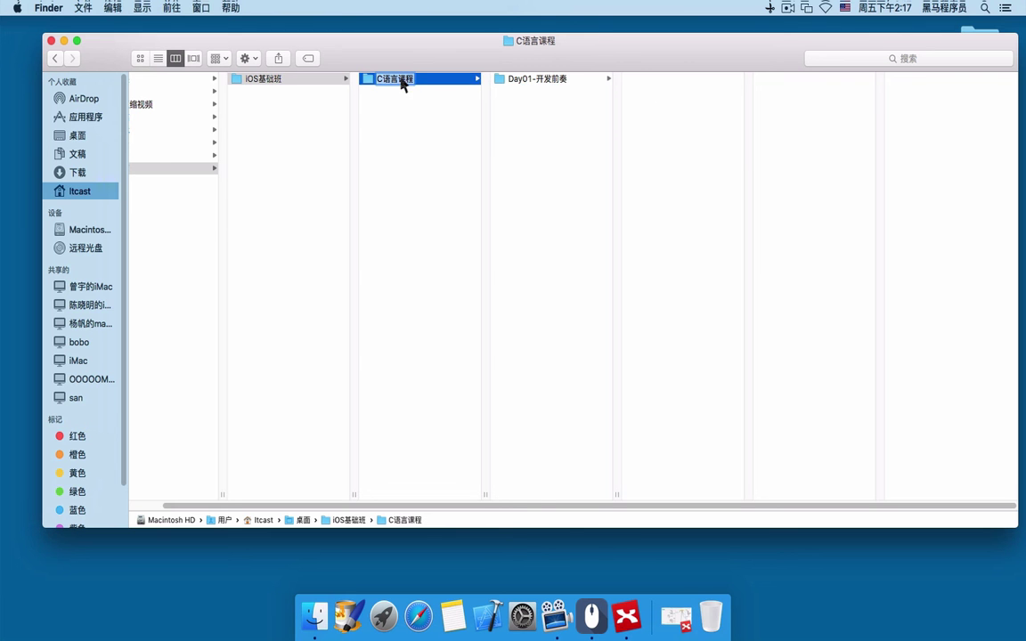
click(259, 79)
click(275, 181)
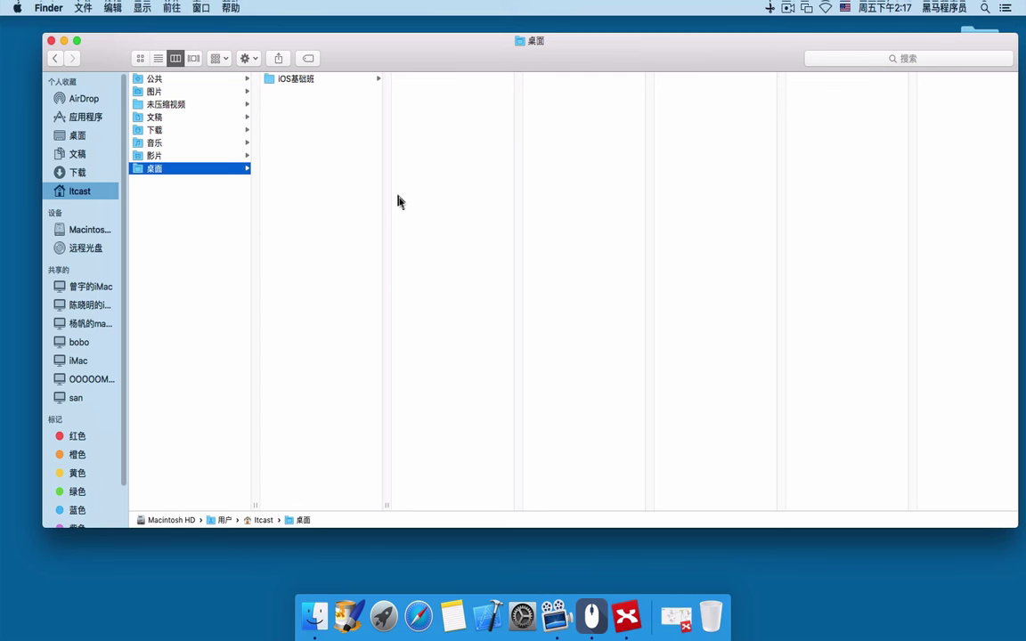
- Show 桌面 in Cover Flow, and open iOS基础班 and its C语言课程 folder
click(193, 59)
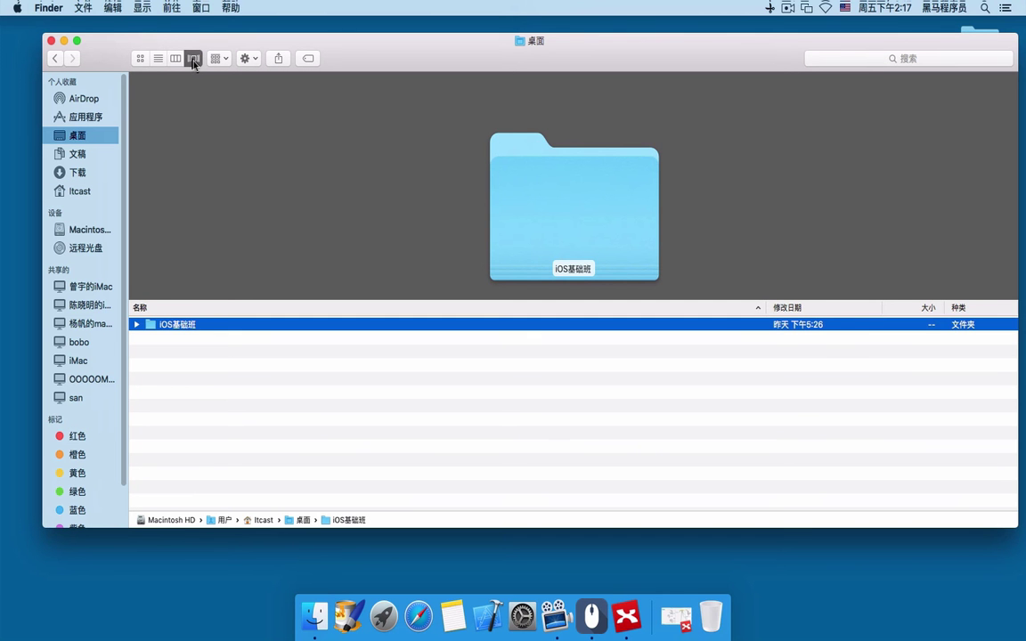
double_click(185, 326)
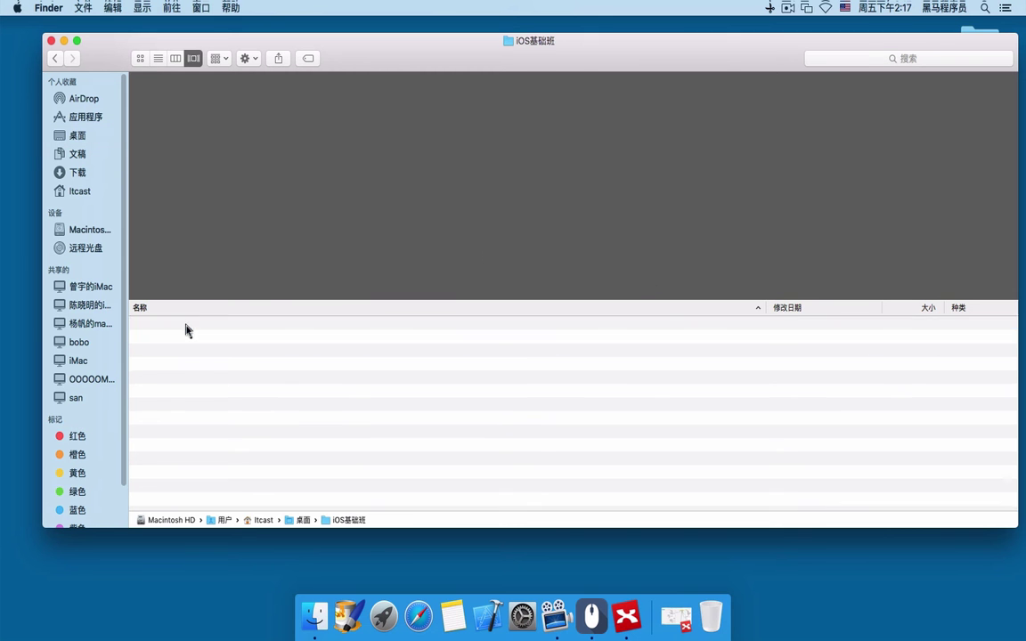
double_click(164, 327)
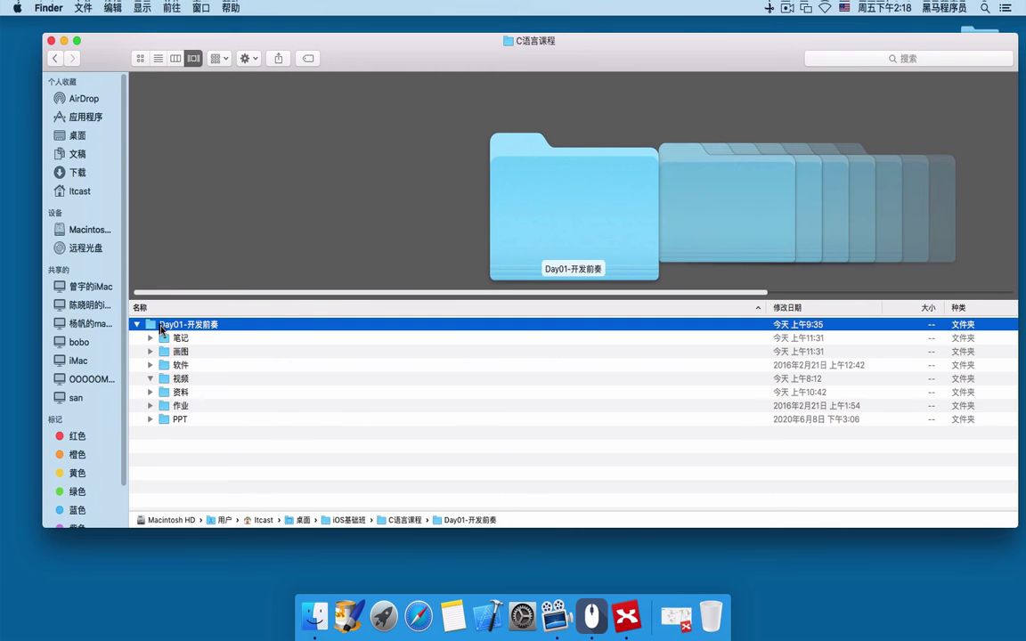
- Flip through the subfolders of Day01-开发前奏 in Cover Flow by selecting them one after another
click(169, 338)
click(178, 352)
click(182, 365)
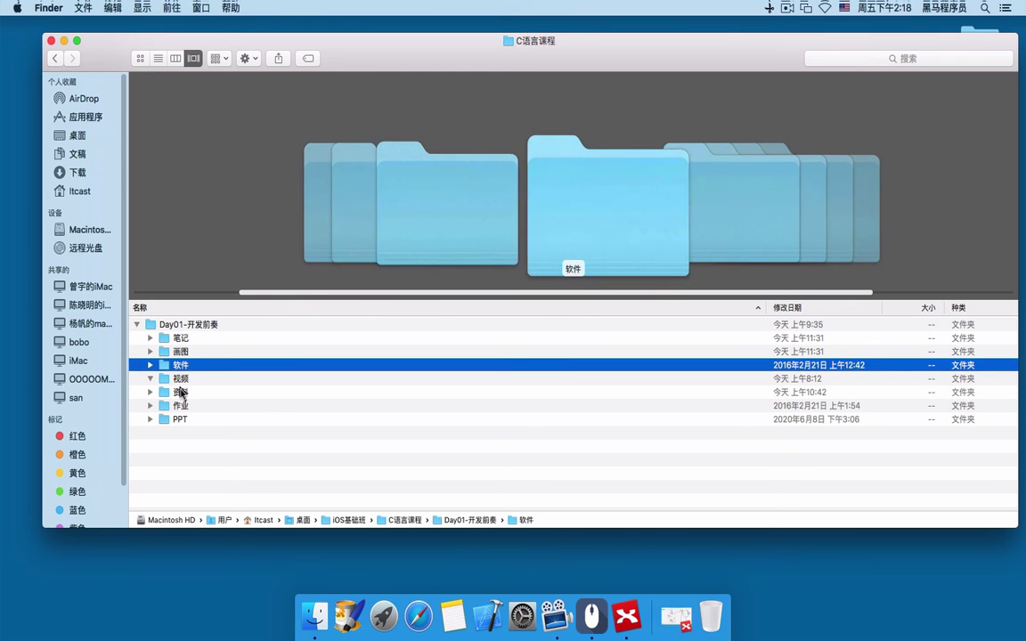
click(181, 391)
click(184, 437)
click(167, 324)
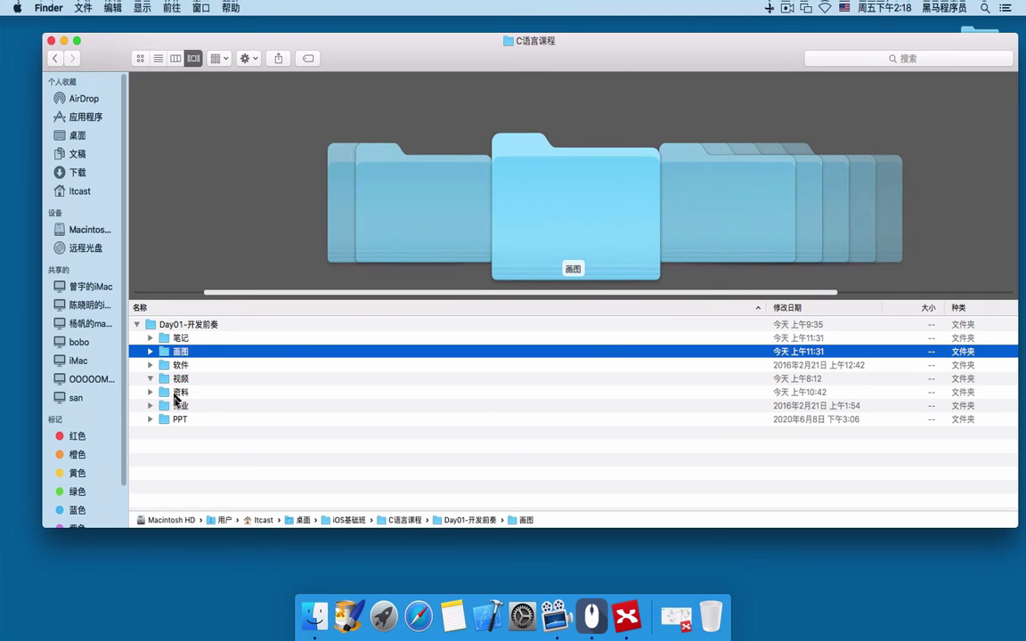
click(183, 365)
- Open the 资料 folder and its Picture folder, and reposition the Finder window
double_click(191, 392)
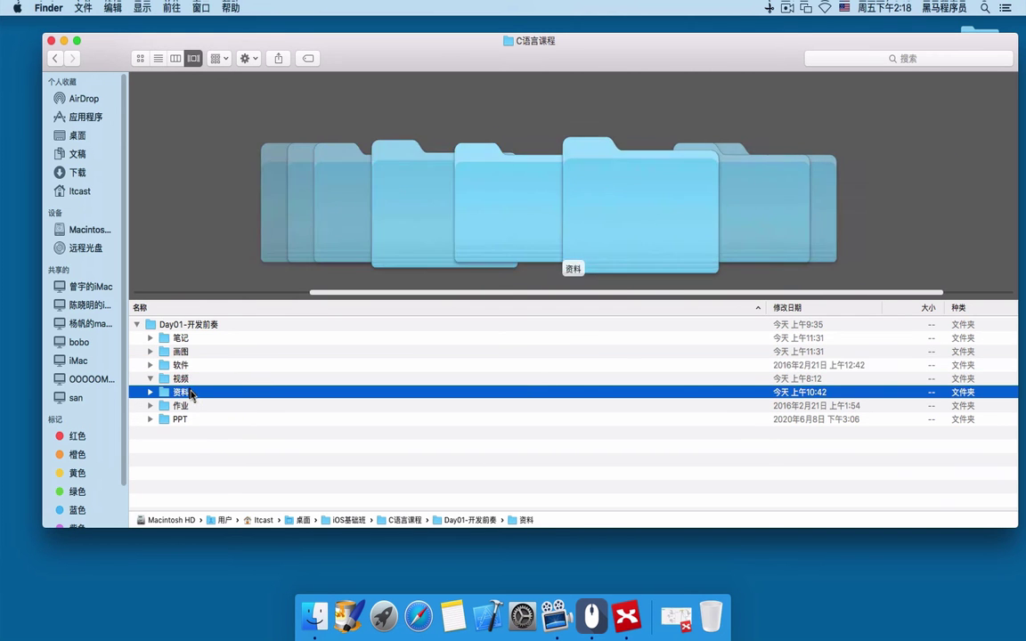
double_click(171, 419)
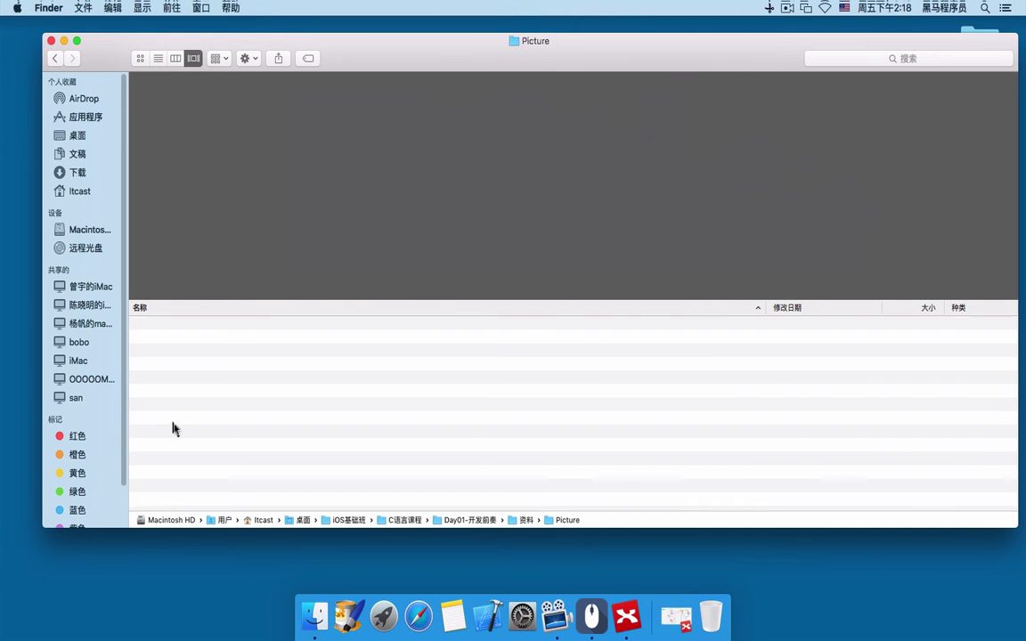
drag(488, 45, 450, 36)
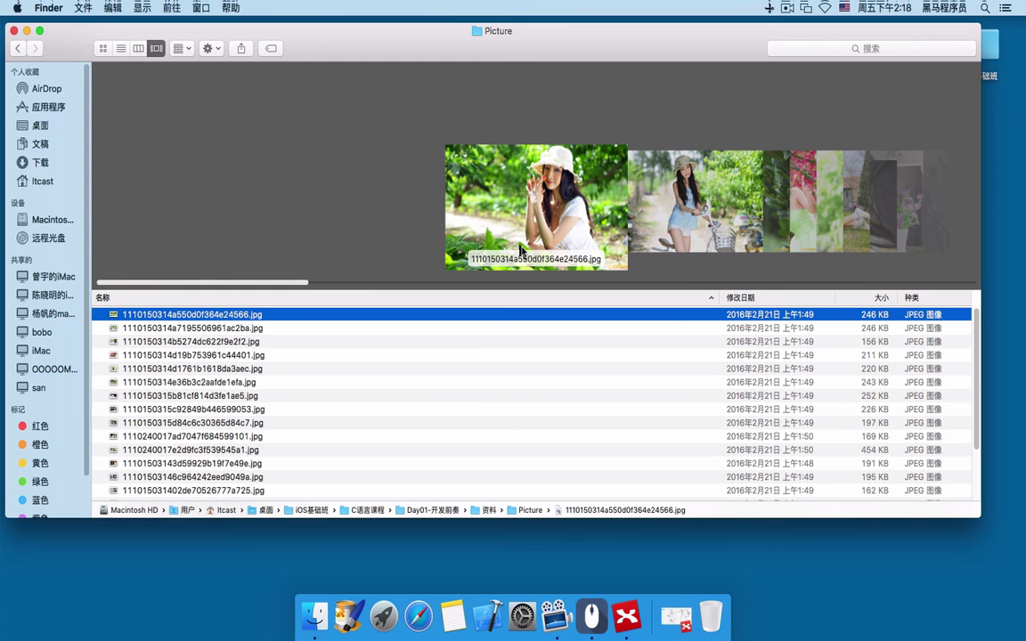
- Flip forward and back through the JPEG images of the Picture folder in Cover Flow
scroll(695, 220, right, 10)
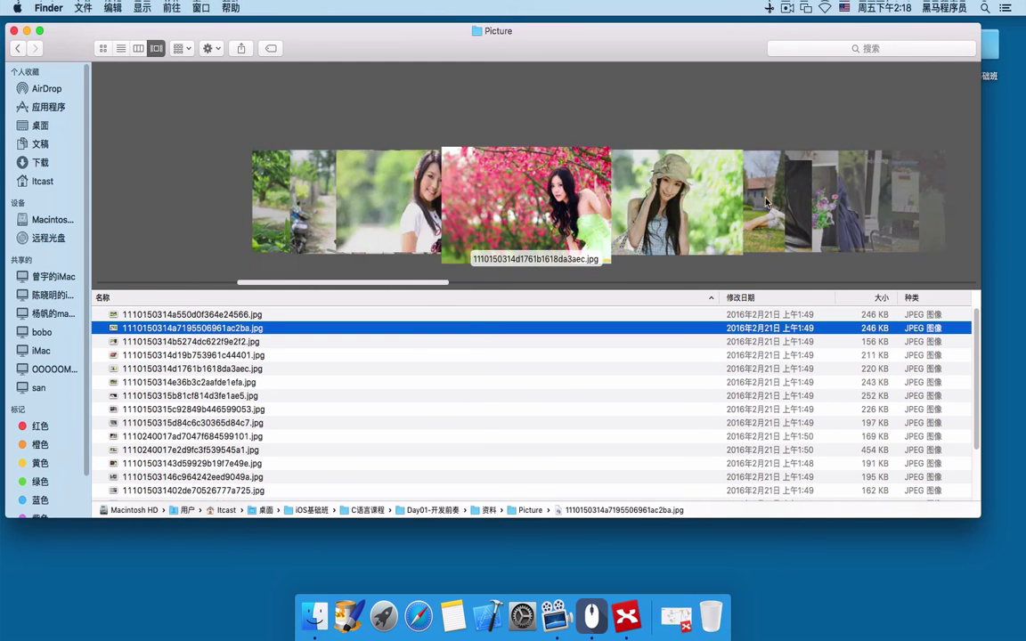
scroll(766, 203, right, 9)
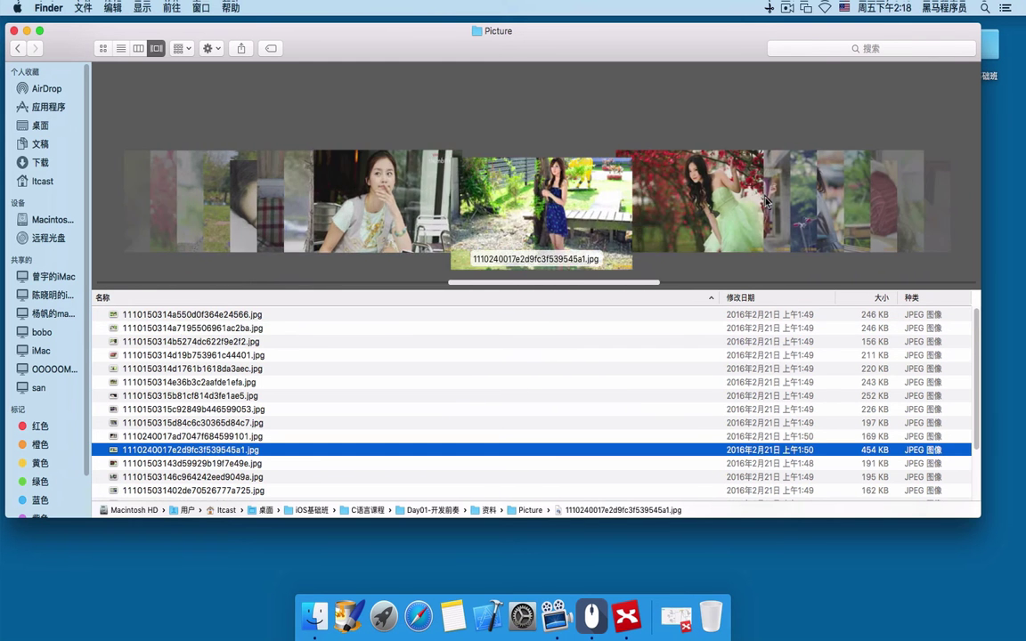
scroll(766, 202, right, 8)
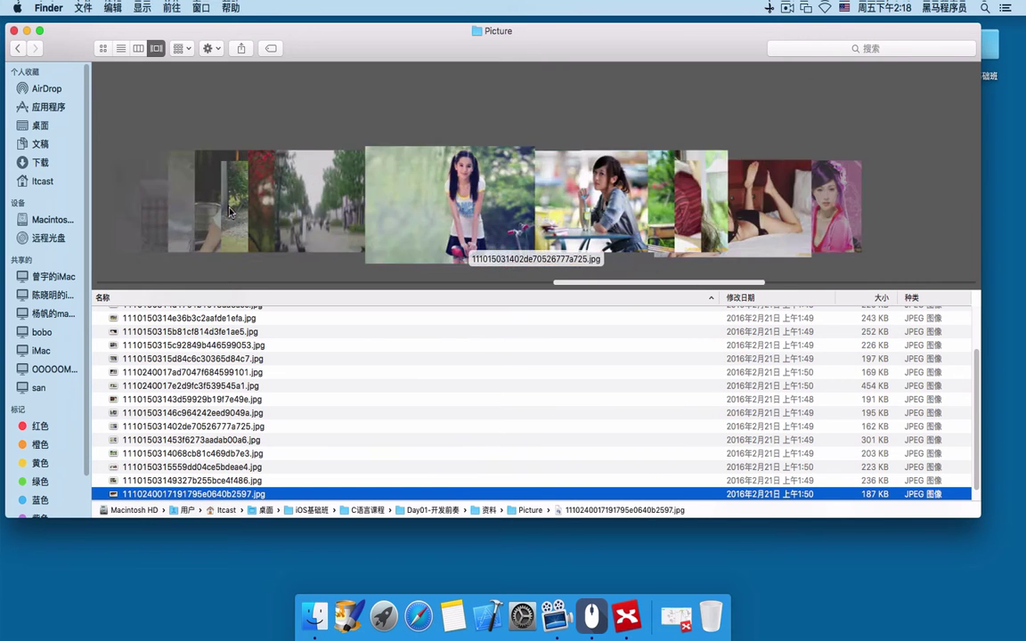
scroll(209, 191, left, 15)
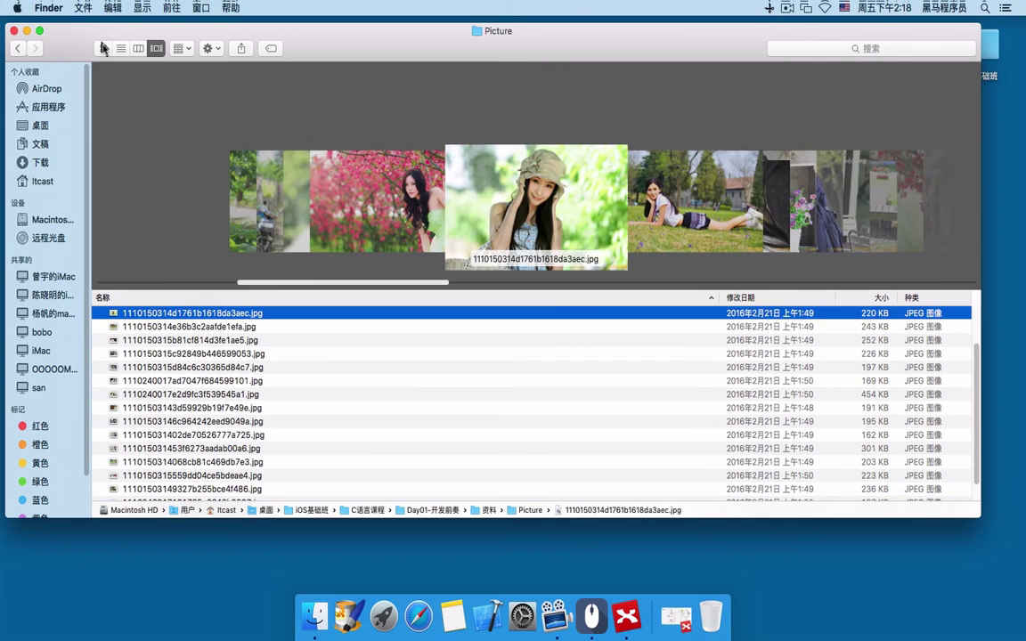
- Show the Picture folder as a list, and view the item arrangement options without changing the arrangement
click(120, 50)
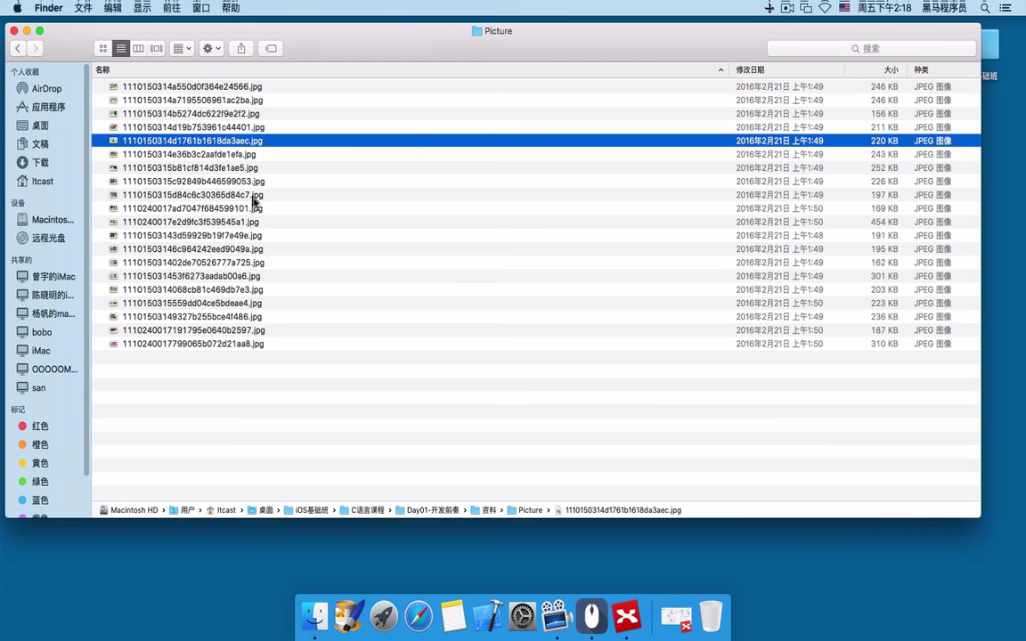
click(179, 48)
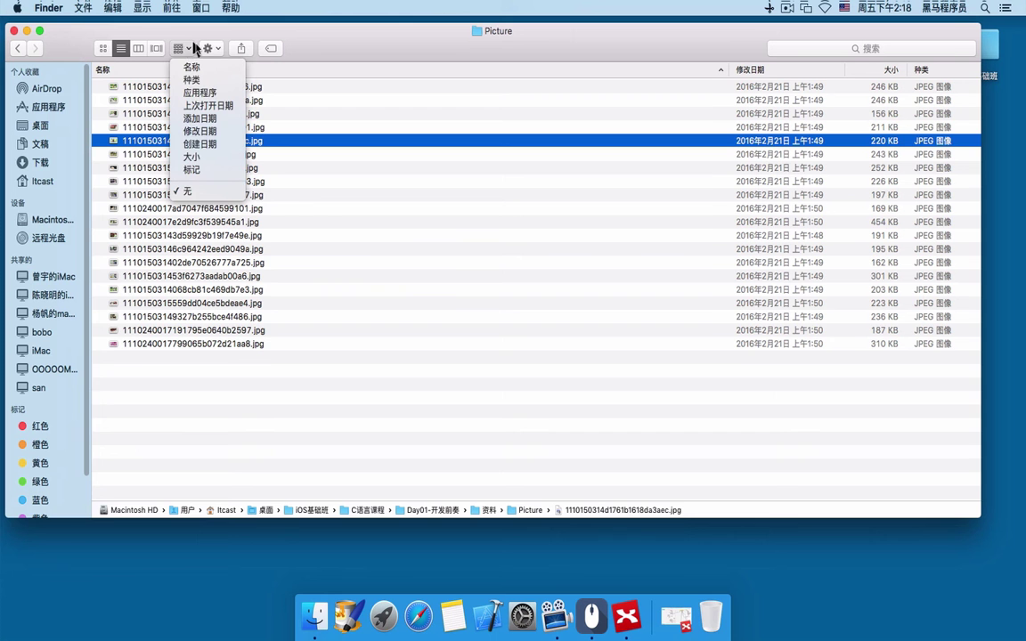
click(194, 49)
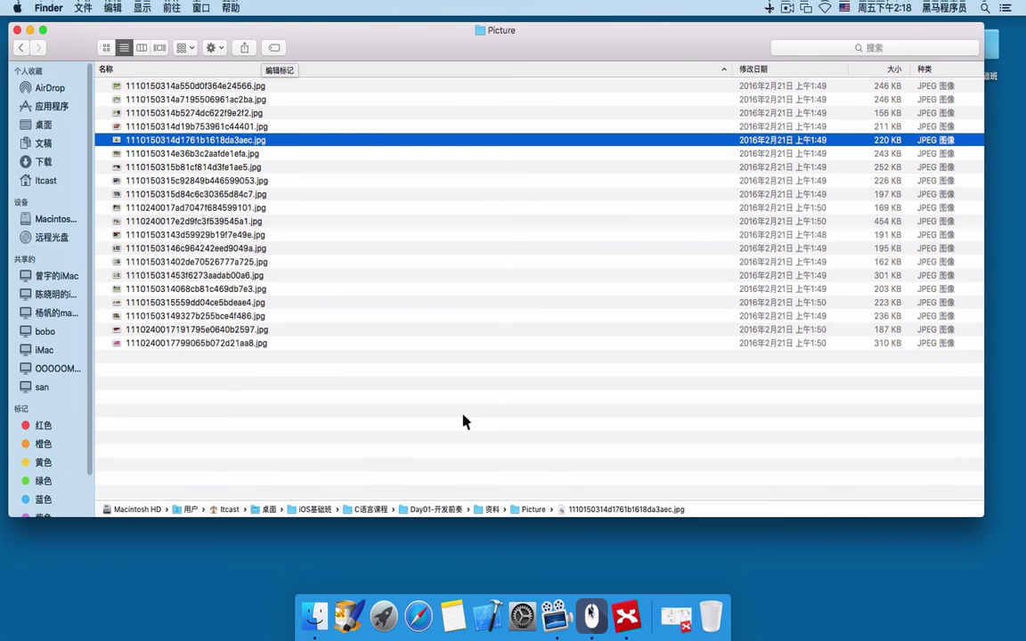
- Switch to XMind and select the 标记 topic under Finder的使用 in the mind map
click(675, 616)
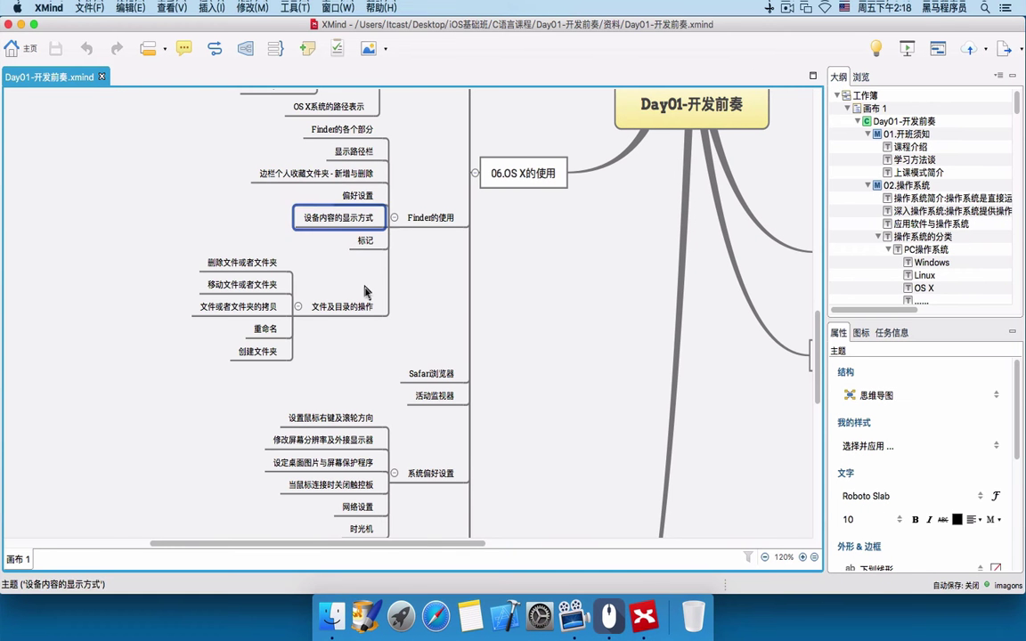
click(374, 244)
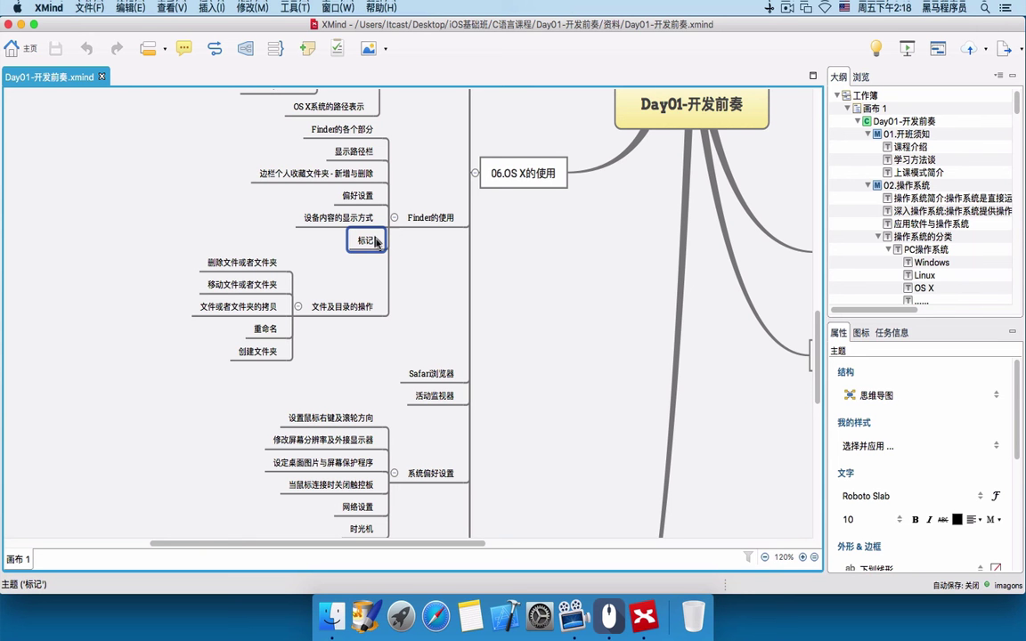
- Minimize XMind, go back through the Finder folder history from Picture to iOS基础班, and close that Finder window
click(21, 24)
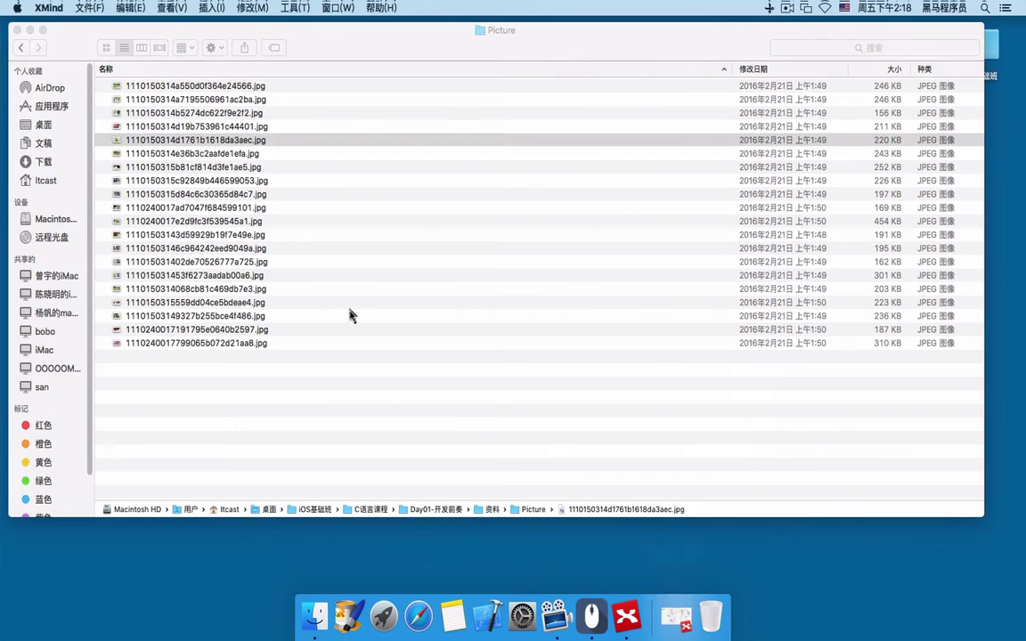
click(21, 47)
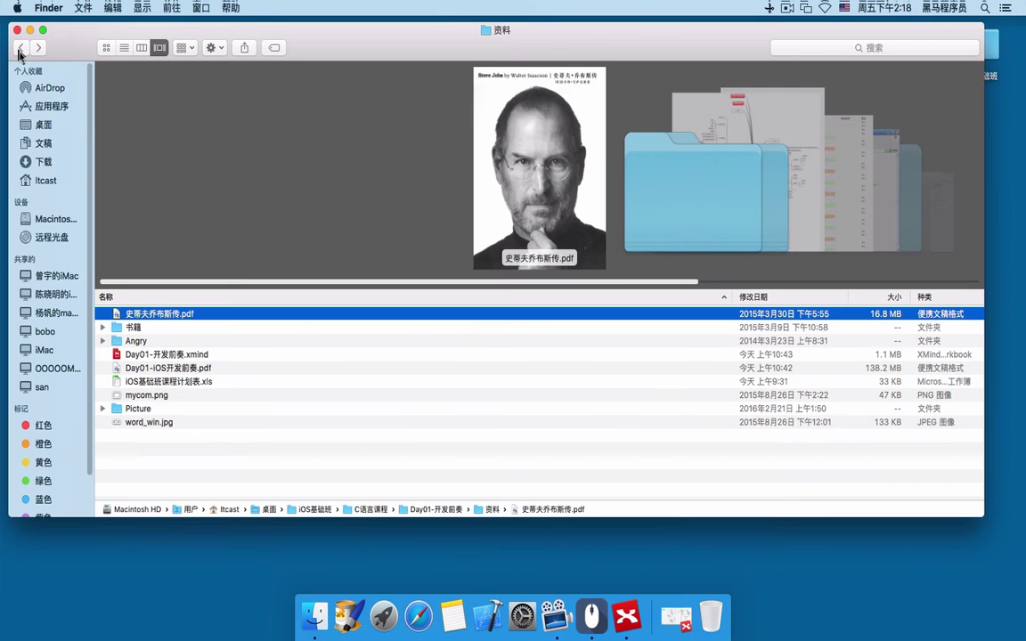
click(21, 47)
click(20, 47)
click(124, 47)
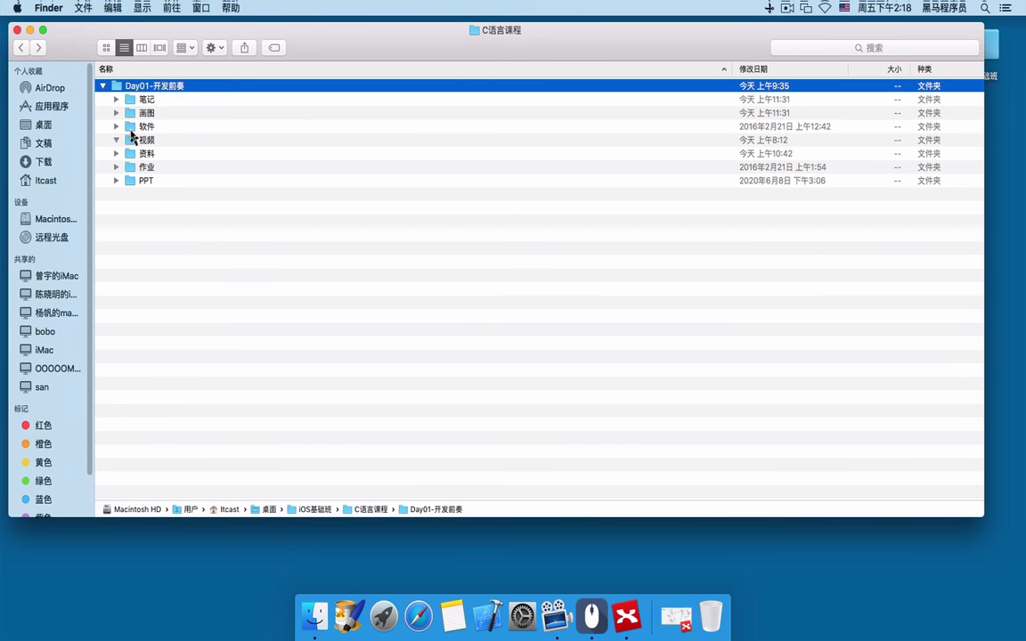
click(165, 124)
click(20, 47)
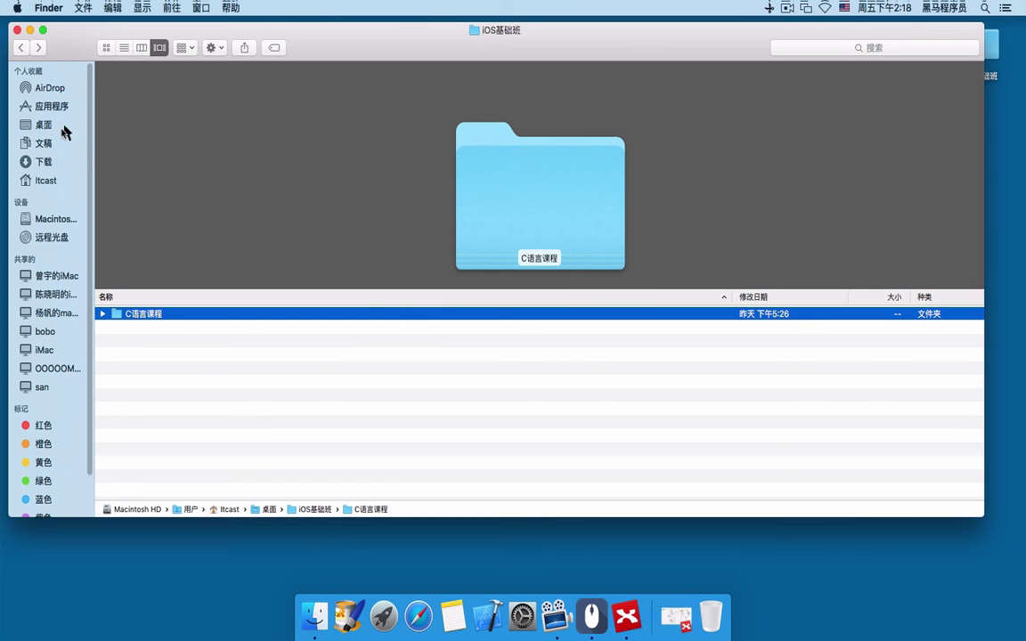
key(super+w)
- Reopen iOS基础班 from the desktop, open C语言课程, and check the 画图 folder before returning to C语言课程
double_click(987, 62)
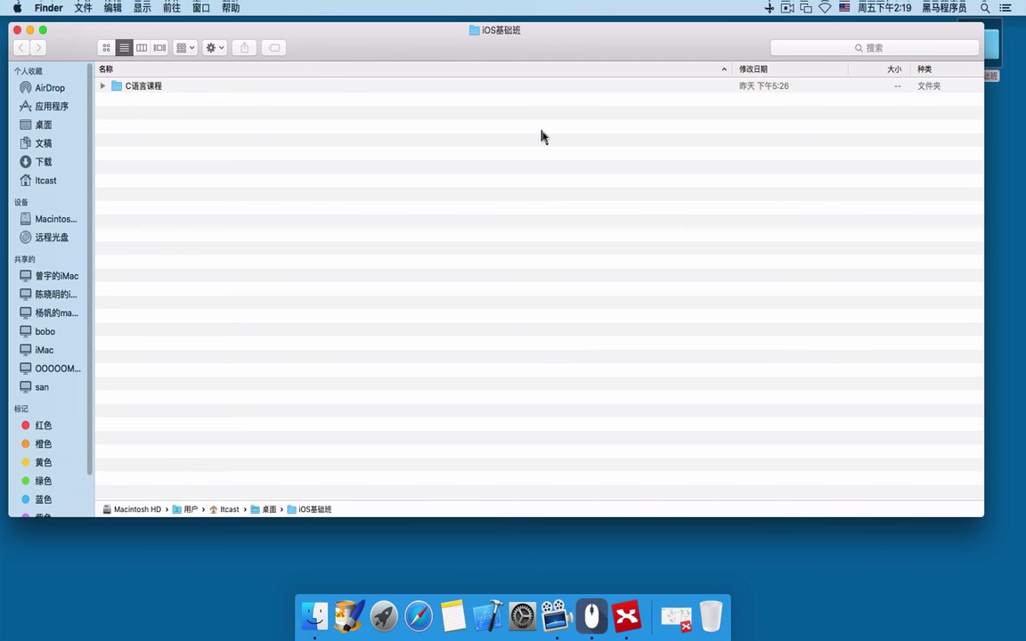
double_click(205, 89)
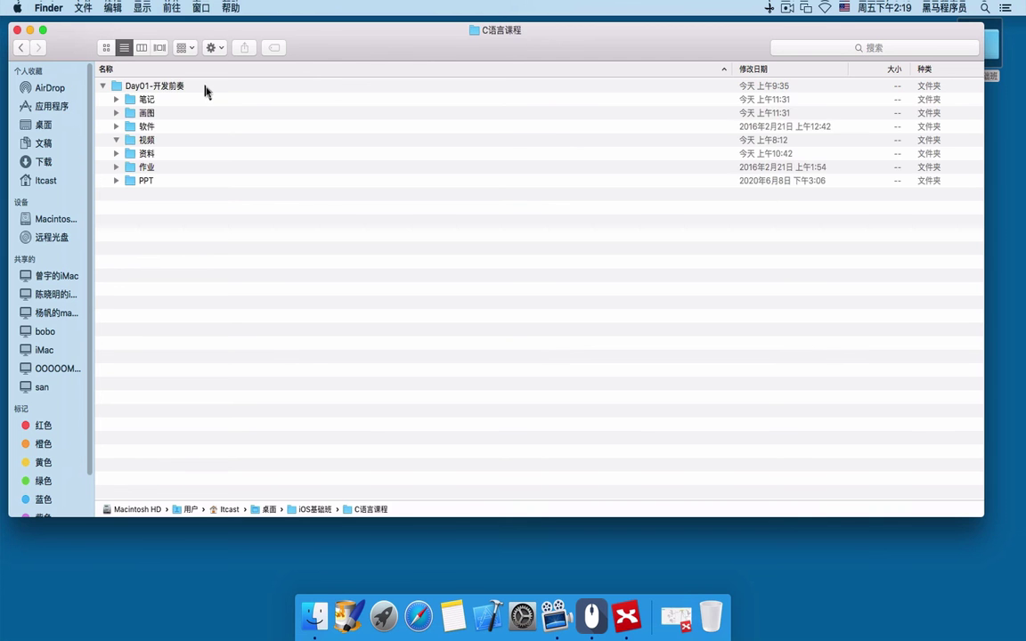
double_click(146, 113)
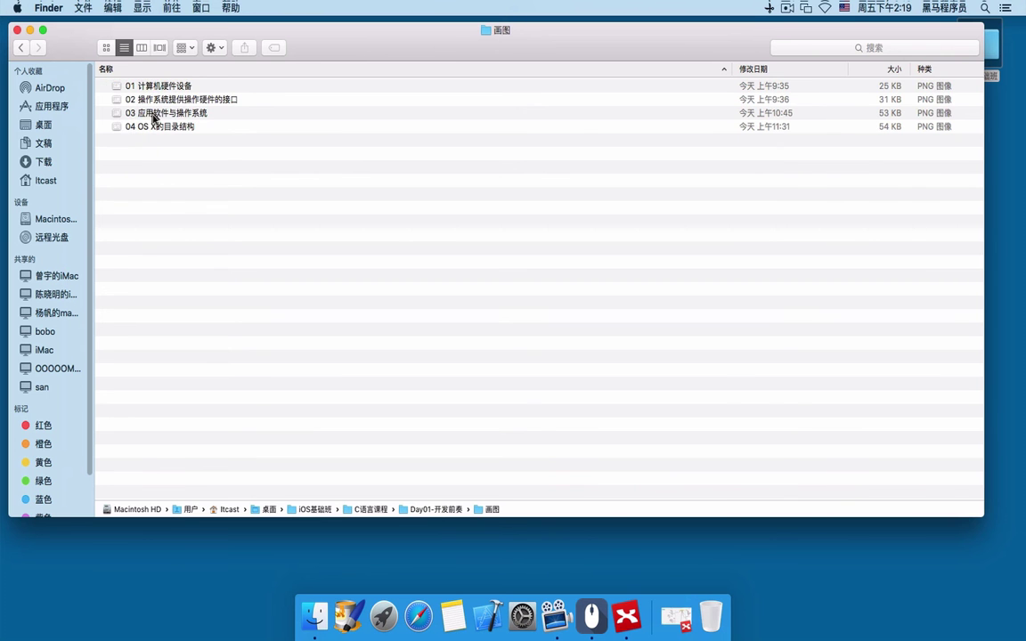
click(157, 85)
click(21, 47)
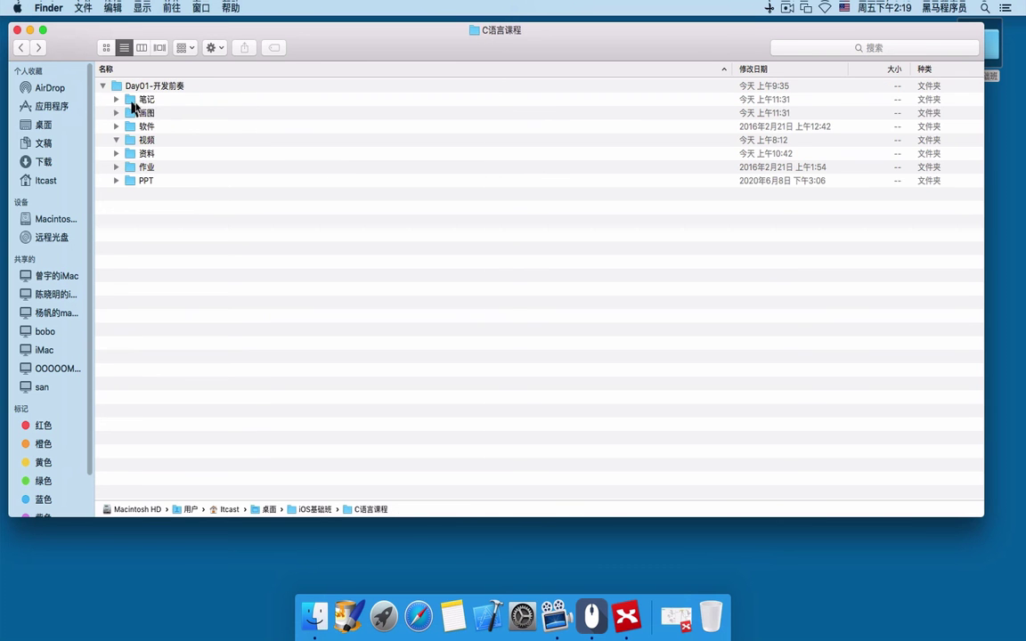
- Tag the 笔记 folder inside Day01-开发前奏 with the red (红色) tag and deselect it
click(146, 100)
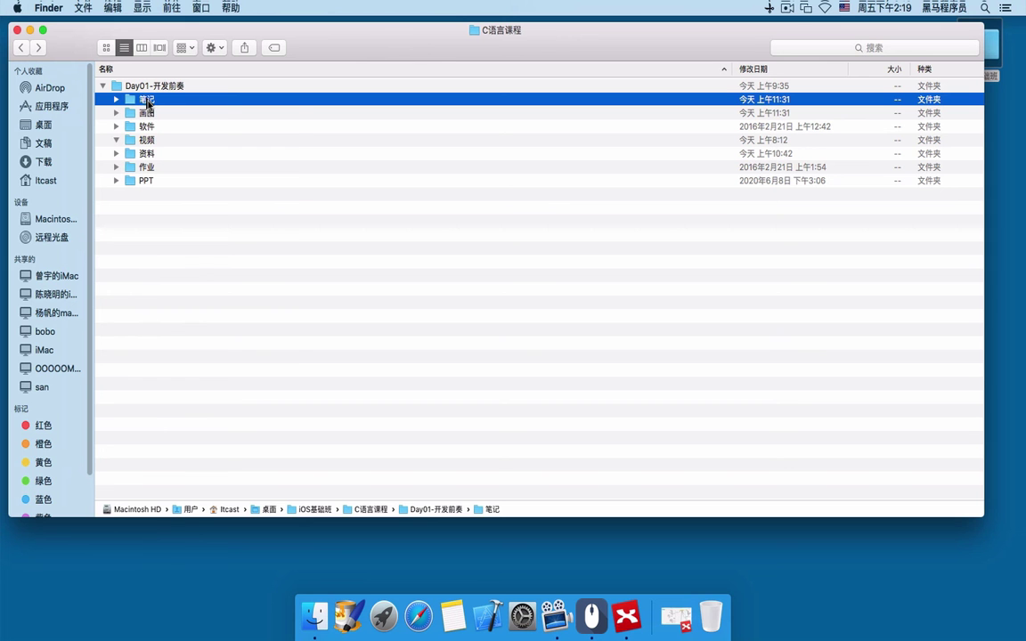
right_click(149, 103)
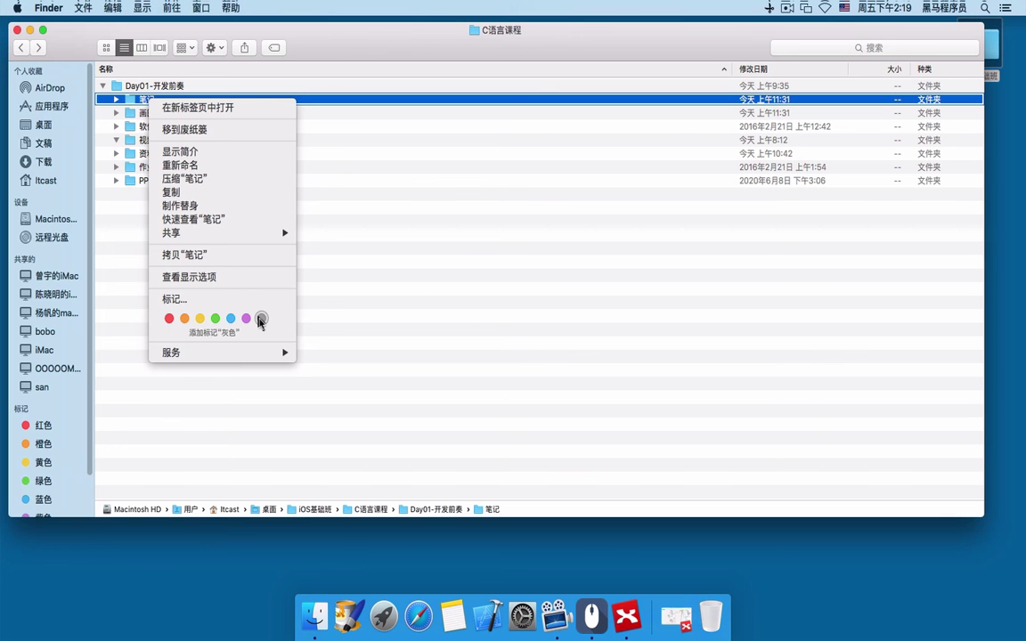
click(168, 318)
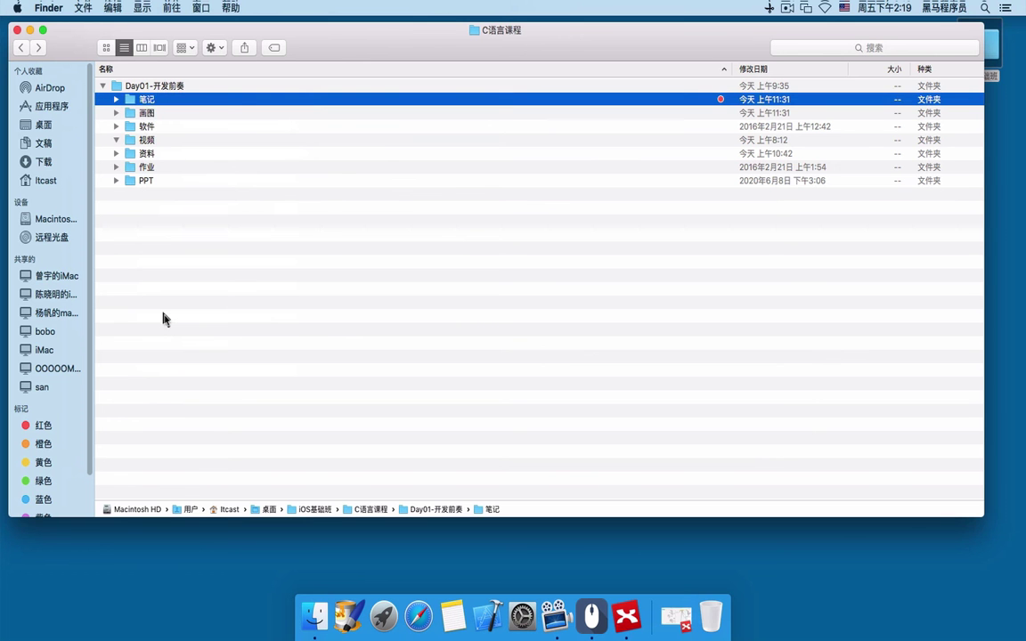
click(164, 318)
click(710, 102)
- Open the 软件 folder and give its 编译器 folder the red (红色) tag
click(166, 128)
double_click(165, 127)
click(153, 93)
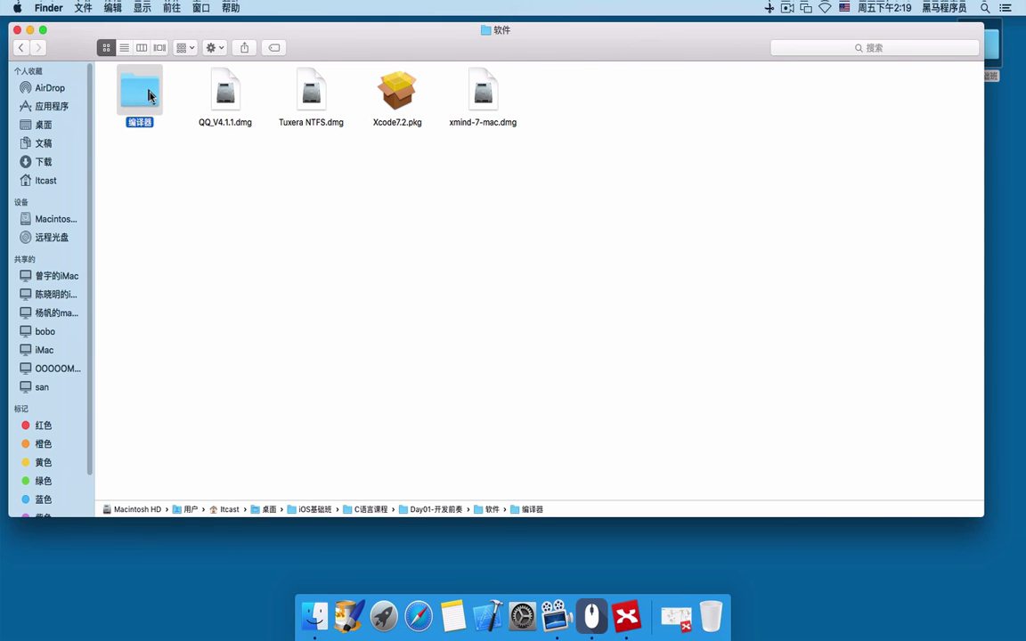
right_click(148, 95)
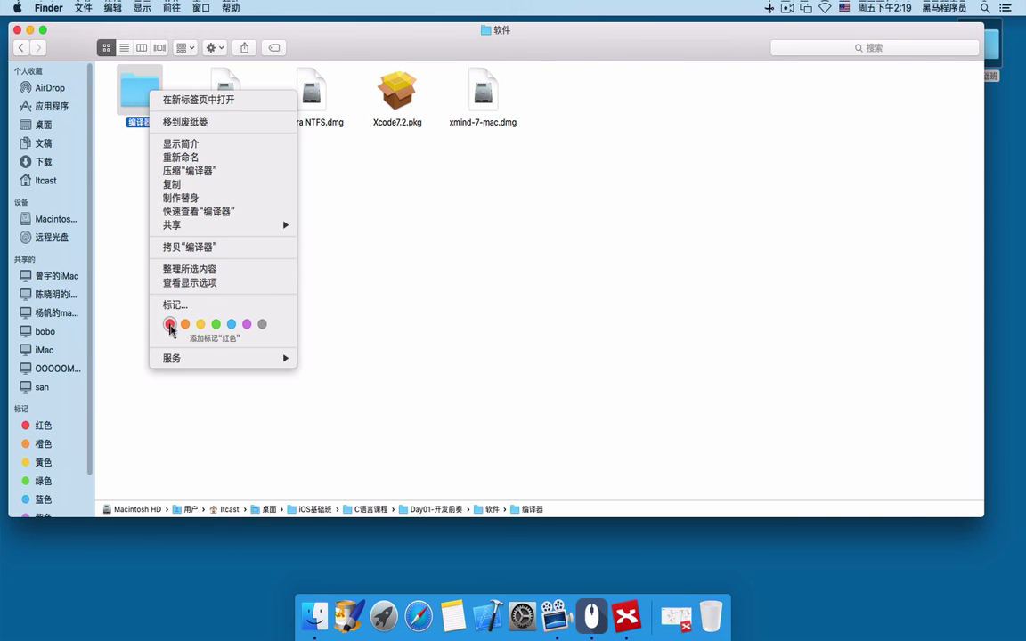
click(169, 324)
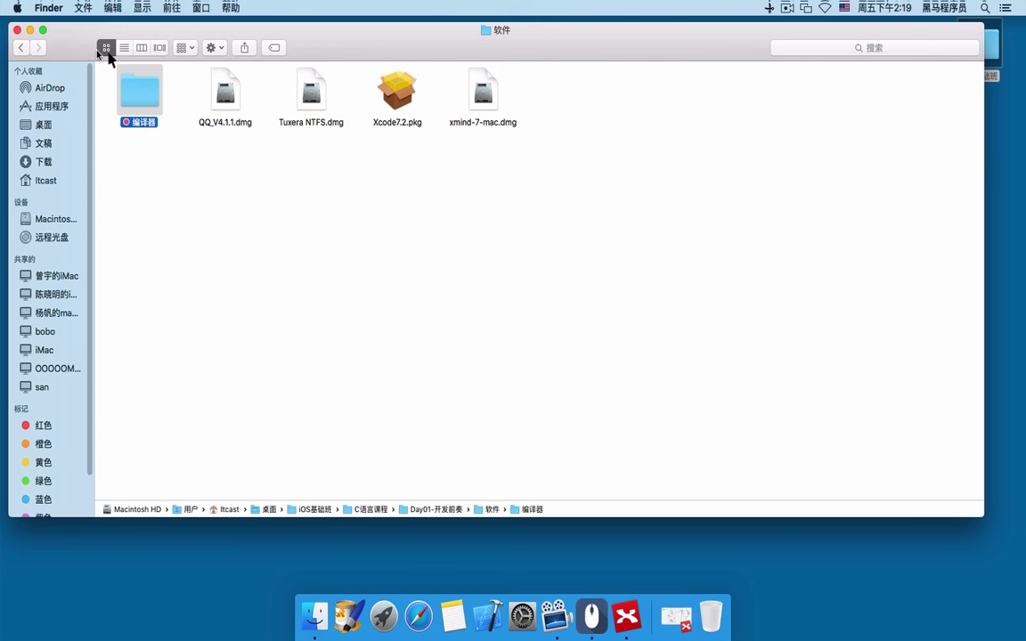
- Return to the C语言课程 folder, tag the 作业 folder red (红色), and clear the selection
click(21, 47)
click(163, 167)
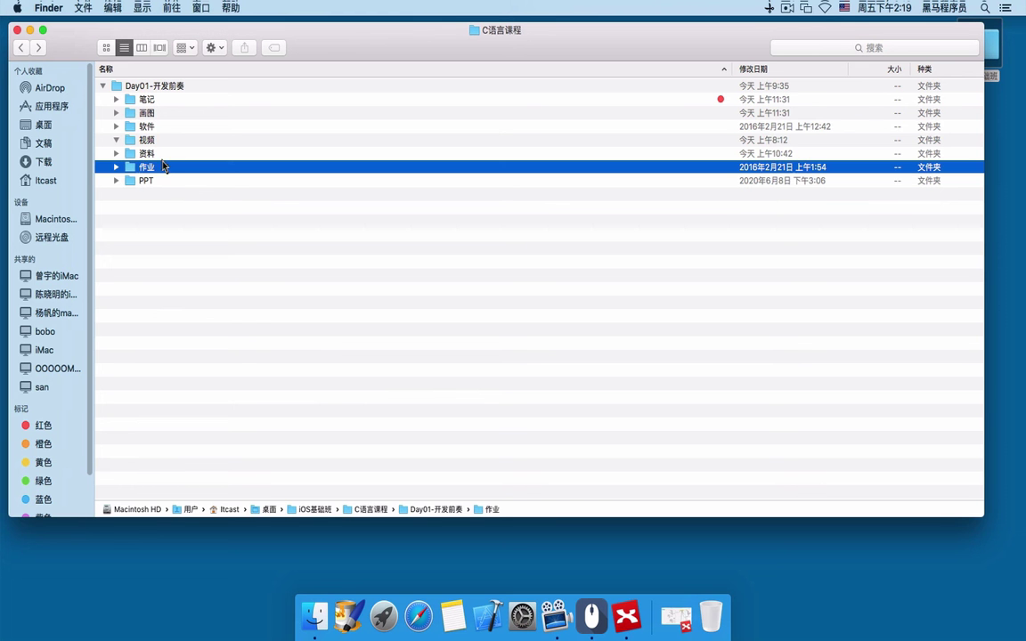
right_click(163, 173)
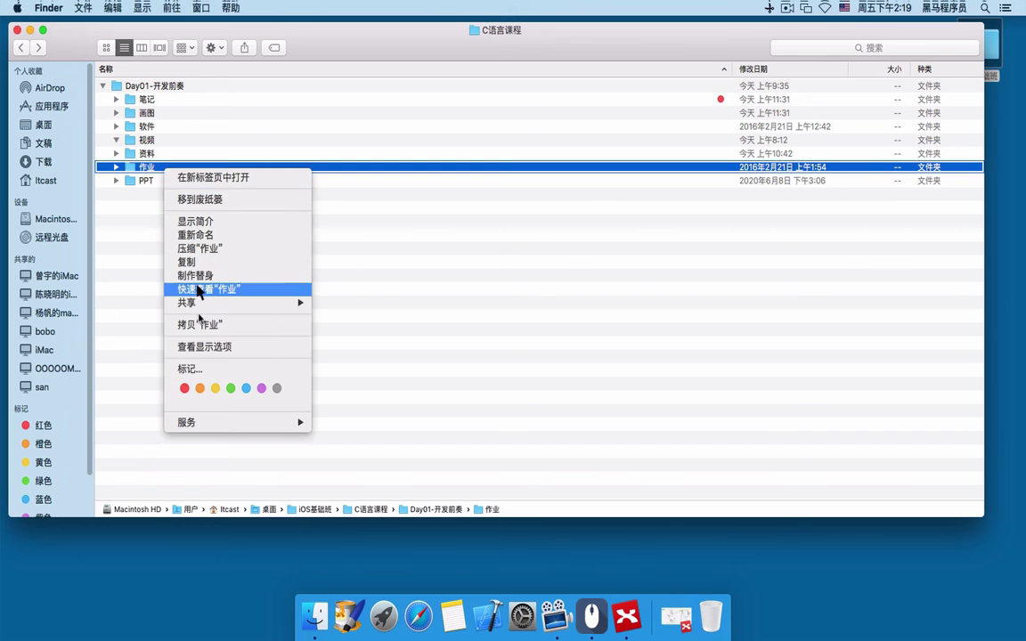
click(185, 384)
click(341, 297)
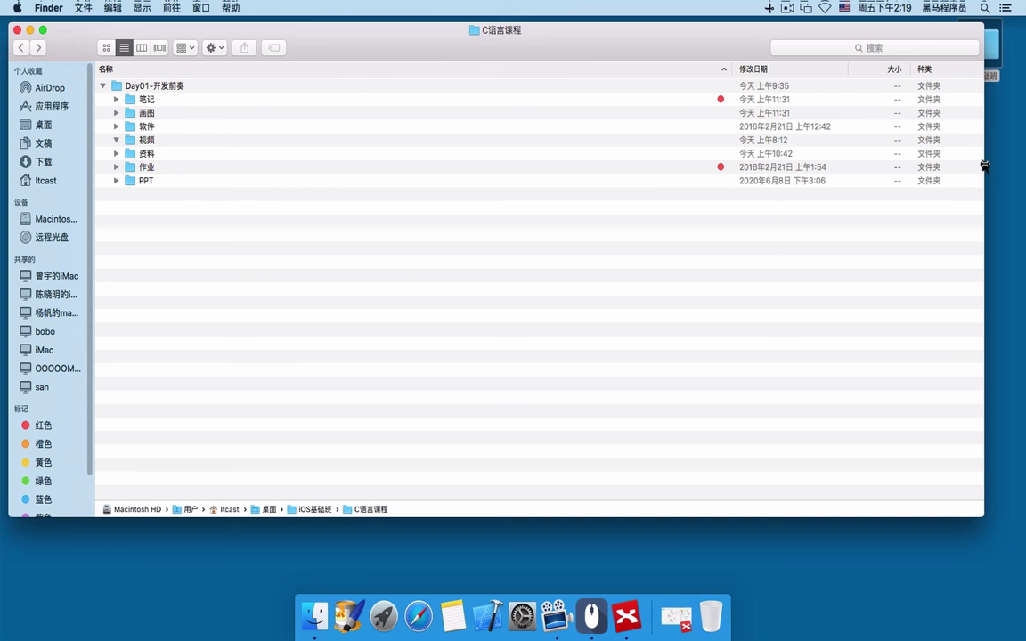
- Narrow and reposition the Finder window, and show all items with the red (红色) tag
drag(983, 178, 776, 172)
drag(312, 29, 349, 29)
scroll(82, 365, down, 2)
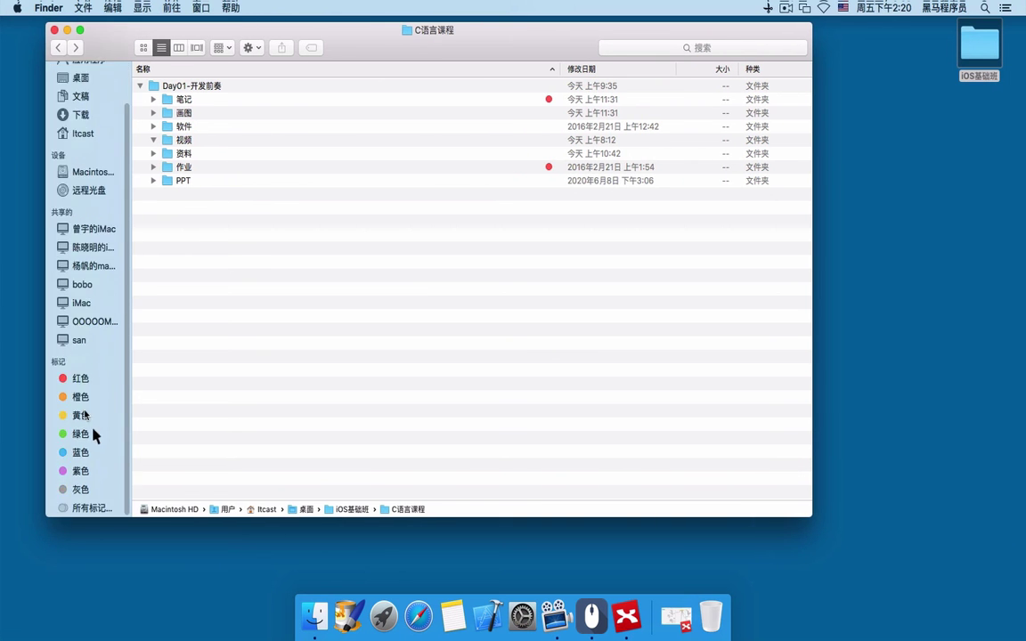
click(70, 378)
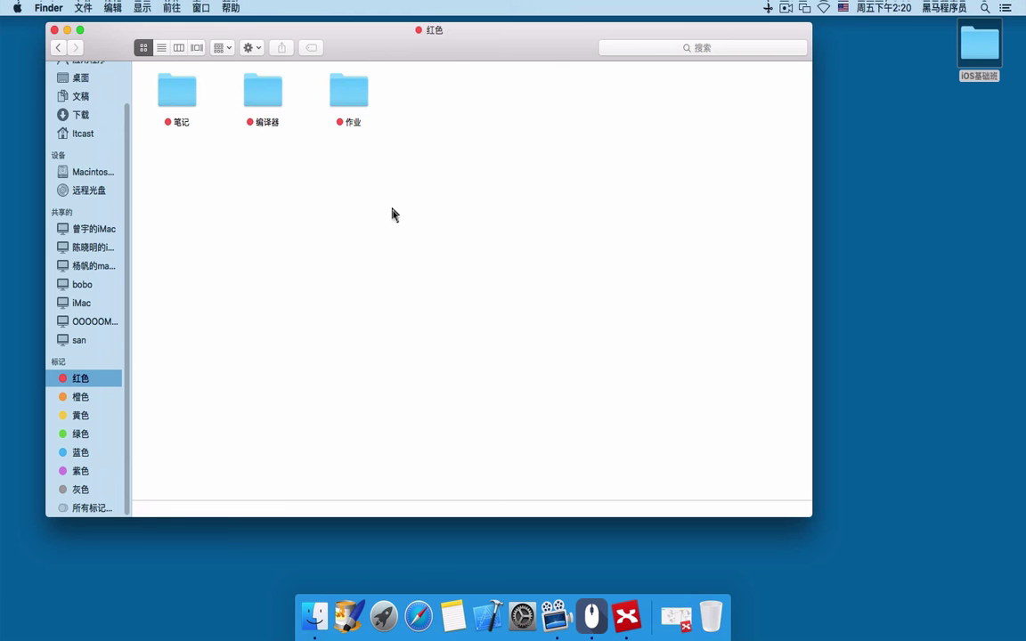
drag(370, 179, 184, 82)
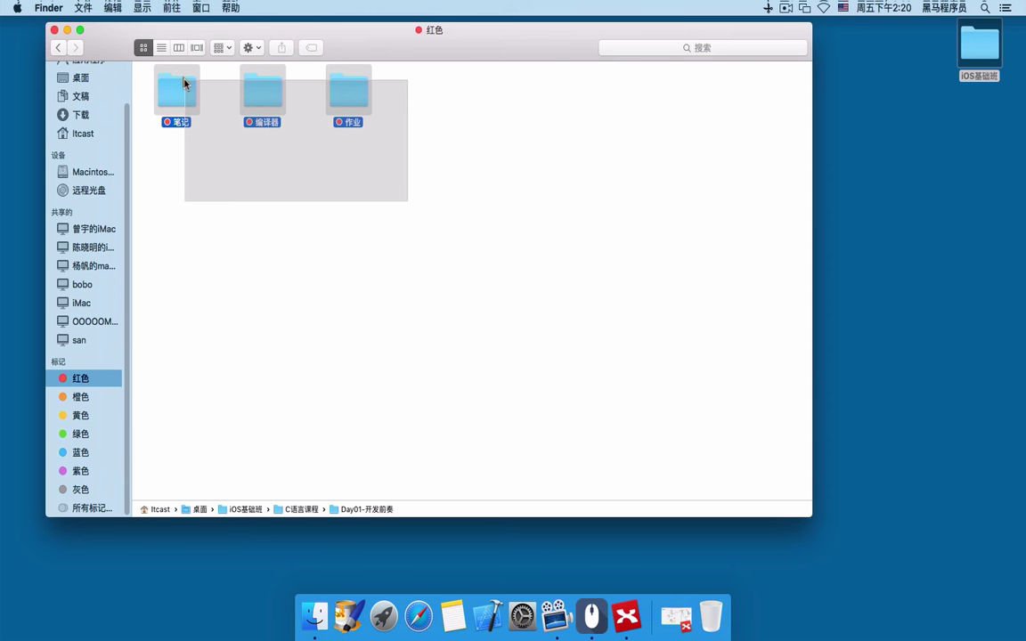
drag(185, 81, 184, 82)
click(252, 305)
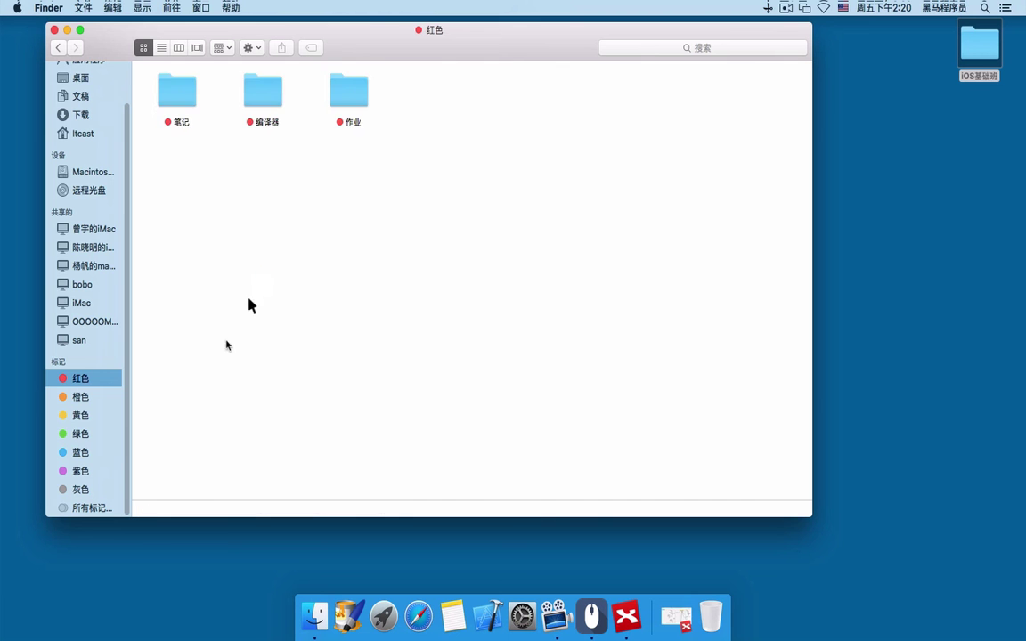
- View the items tagged orange, yellow and green, and show the red-tagged ones within the list of all tags
click(76, 397)
click(79, 415)
click(81, 435)
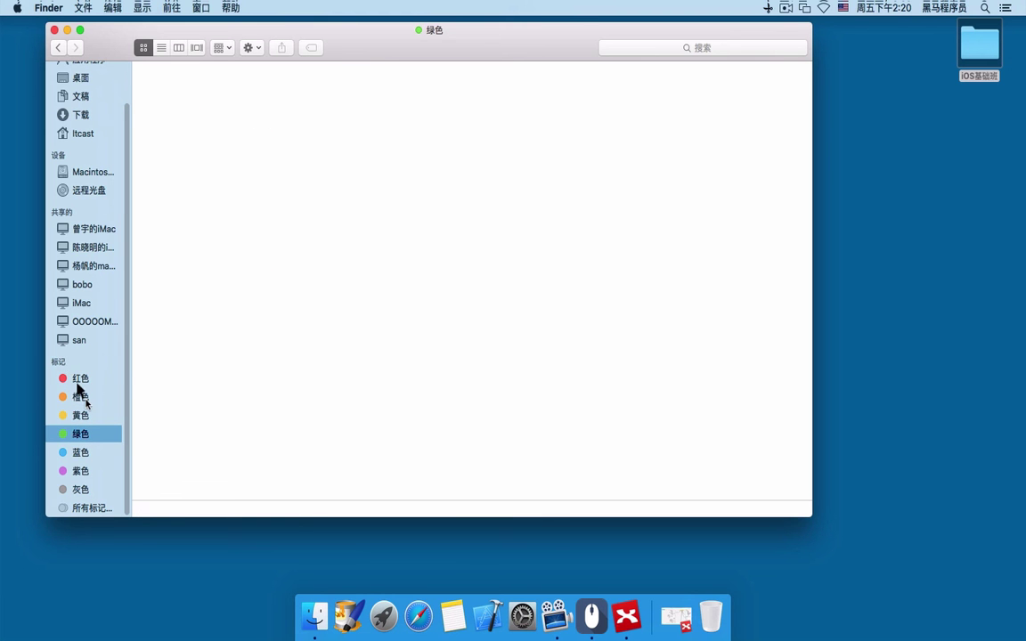
click(92, 511)
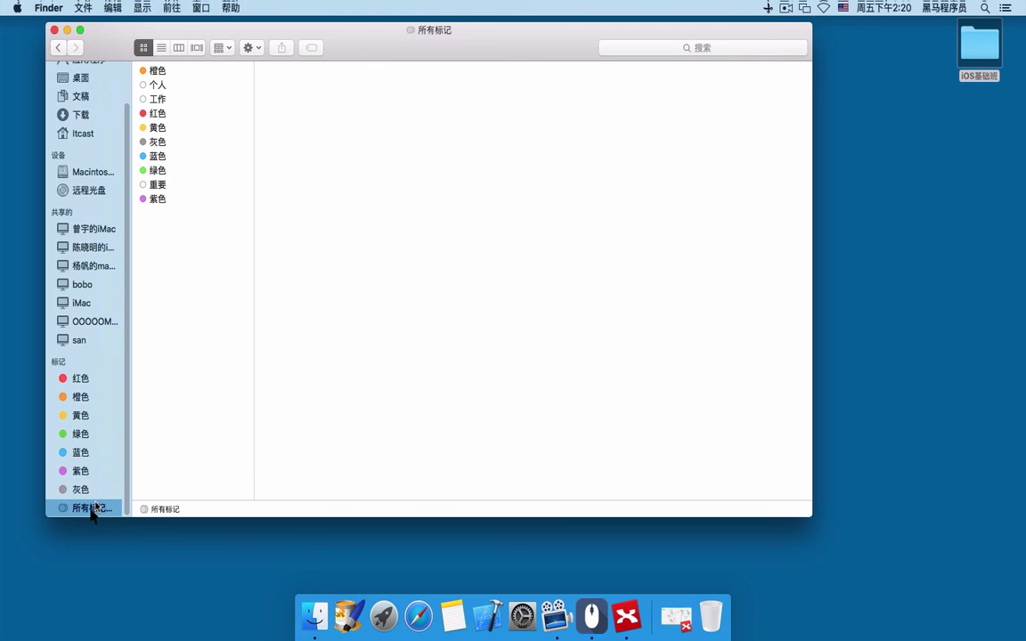
click(159, 115)
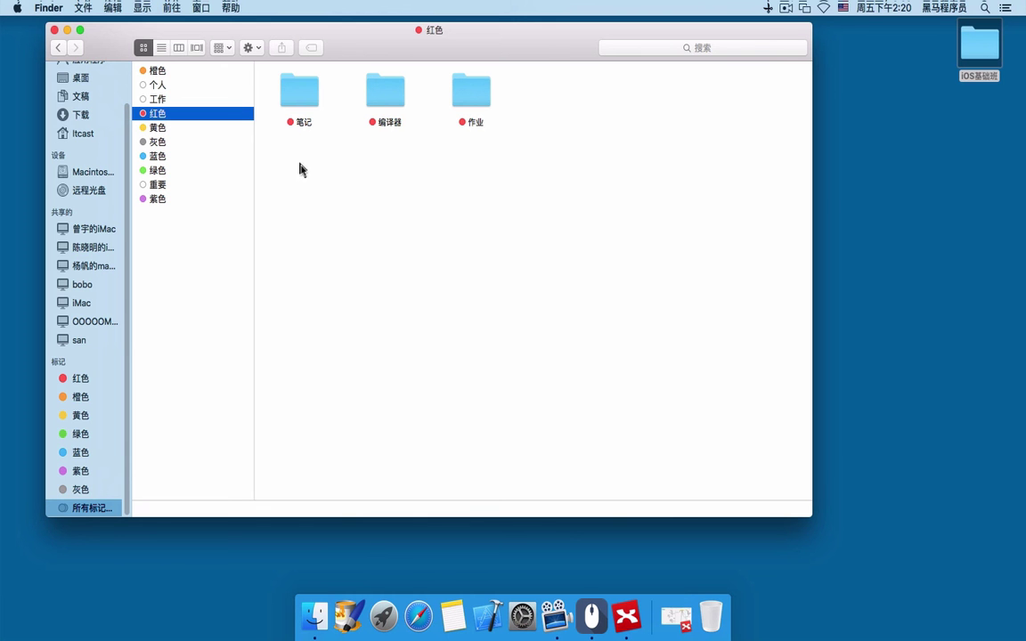
- Remove the red tag from the 笔记, 作业 and 编译器 folders
right_click(300, 94)
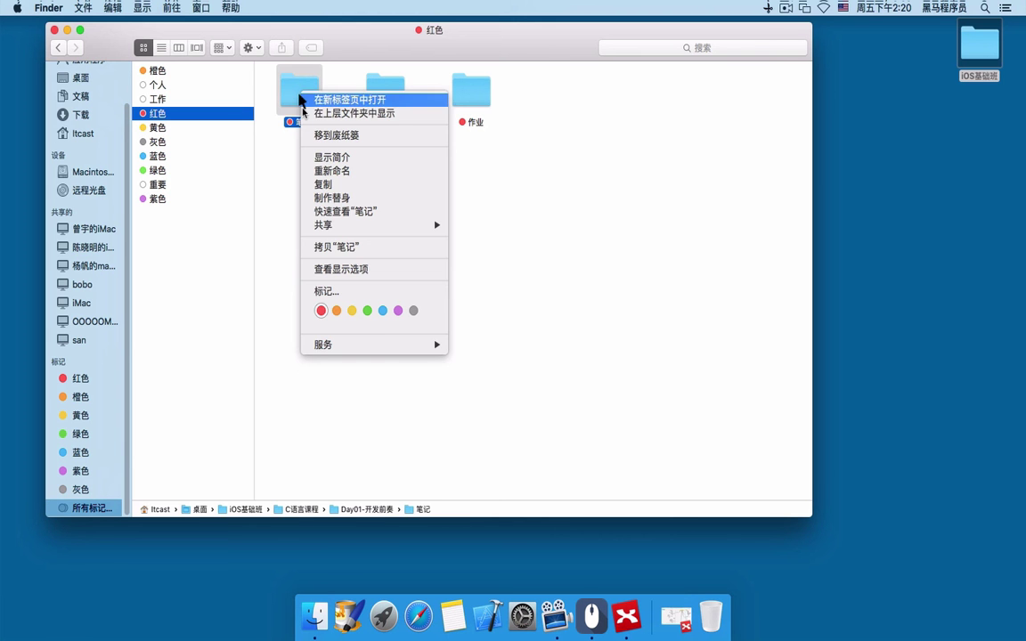
click(321, 311)
right_click(386, 104)
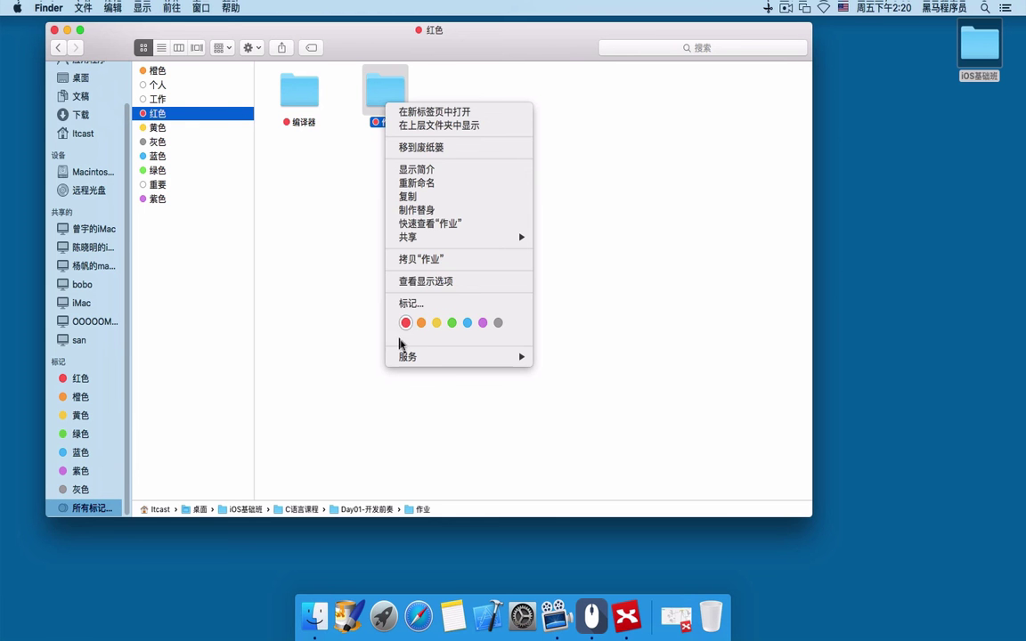
click(406, 323)
right_click(300, 100)
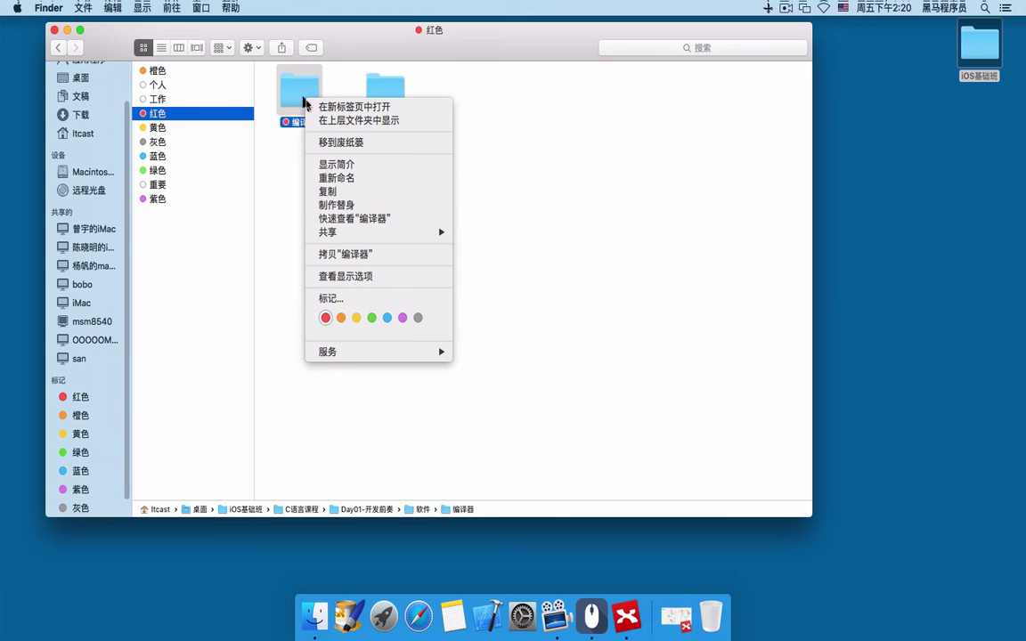
click(325, 317)
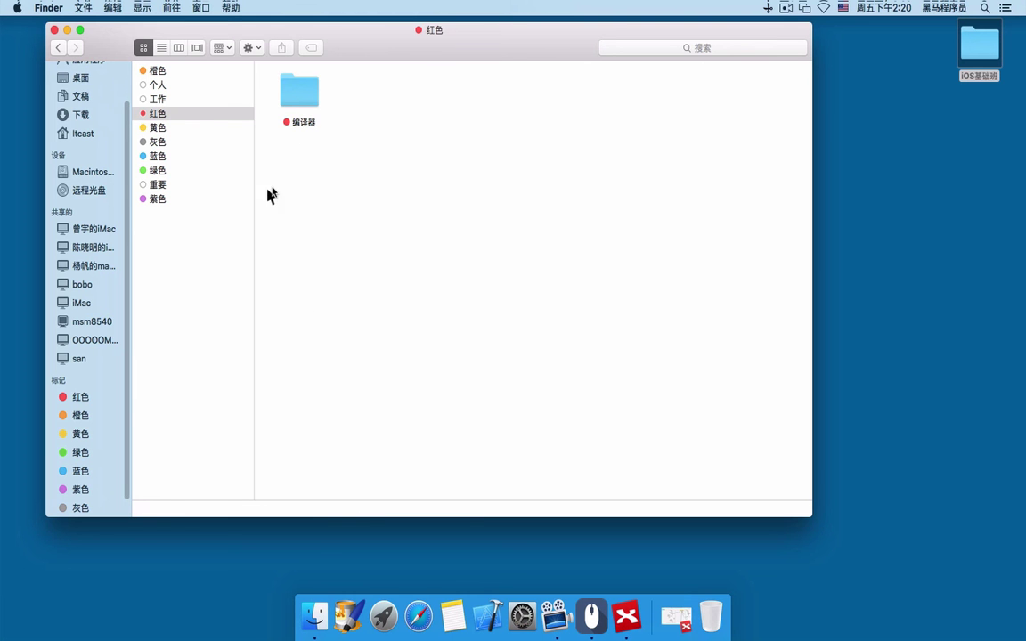
- Close the Finder window, restore XMind, and select the 删除文件或者文件夹 topic under 文件及目录的操作
click(55, 30)
click(675, 616)
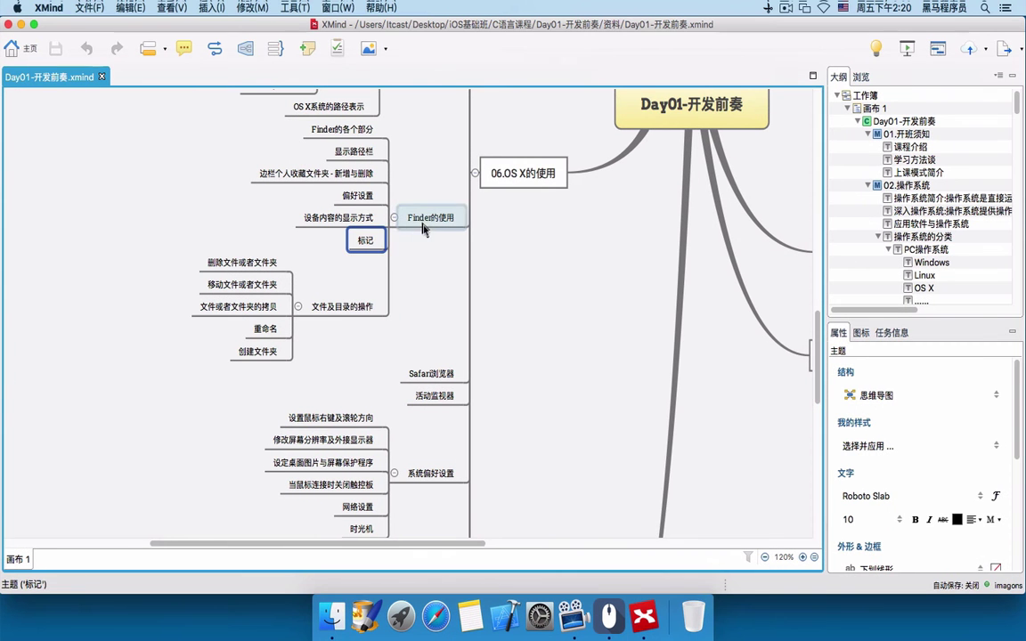
click(344, 310)
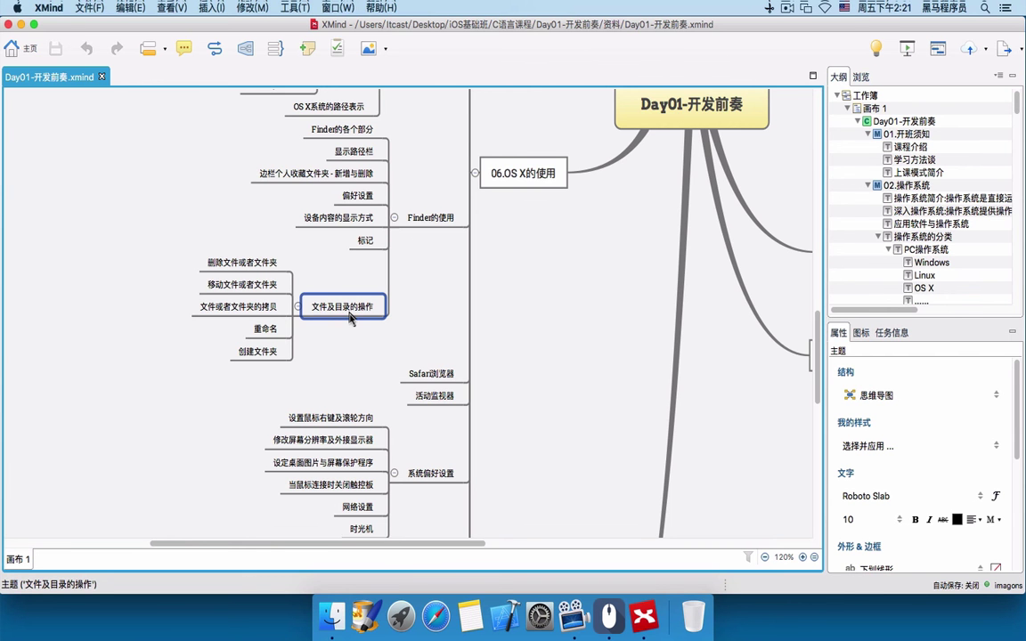
click(256, 260)
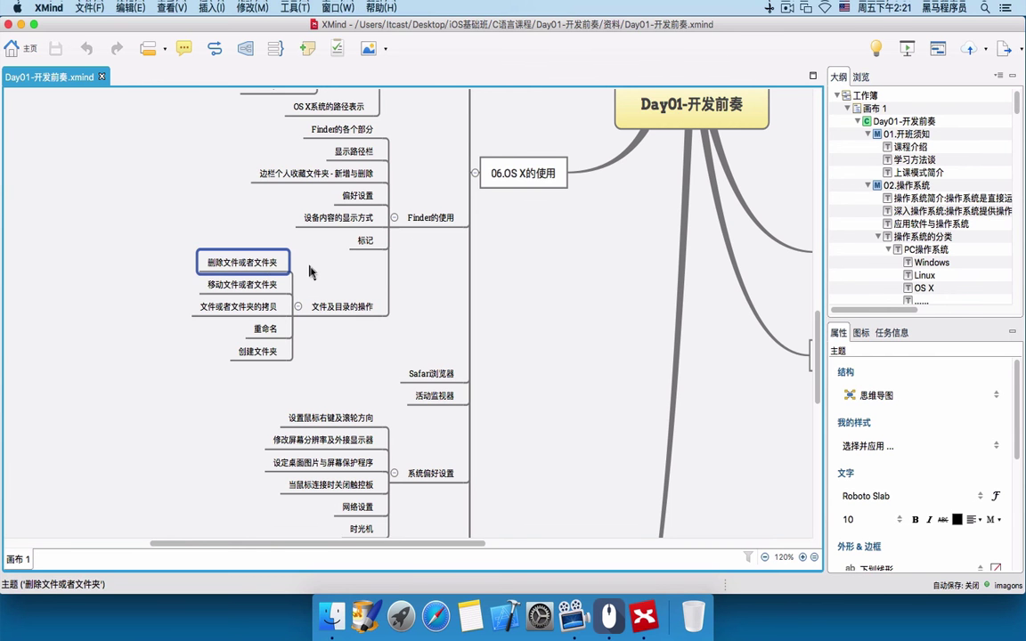
- Switch to Finder with a new window, reposition it, and show the home folder as a list with nothing selected
click(331, 615)
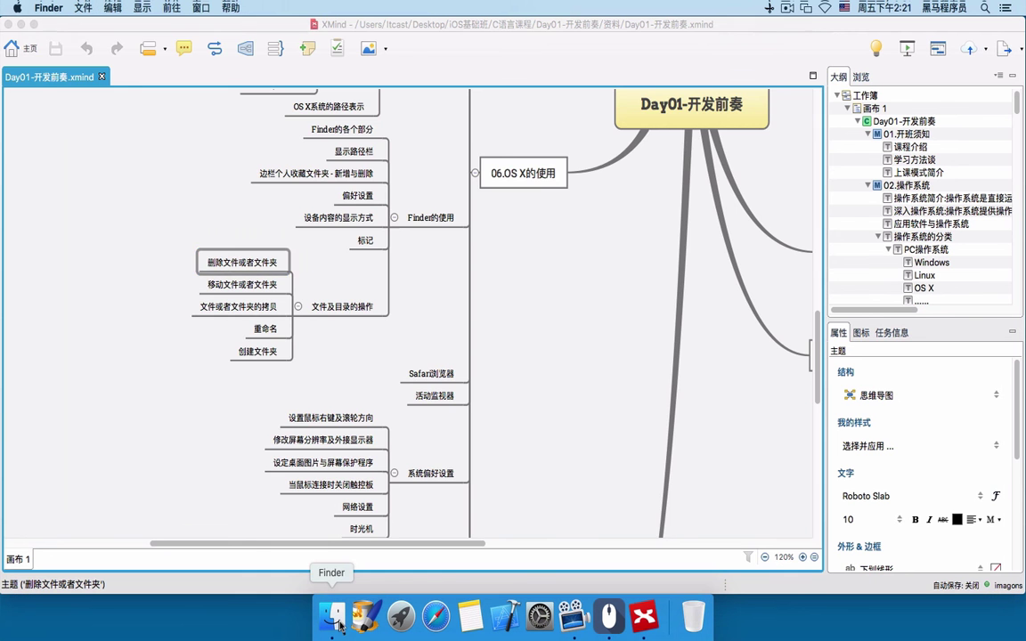
drag(301, 41, 337, 42)
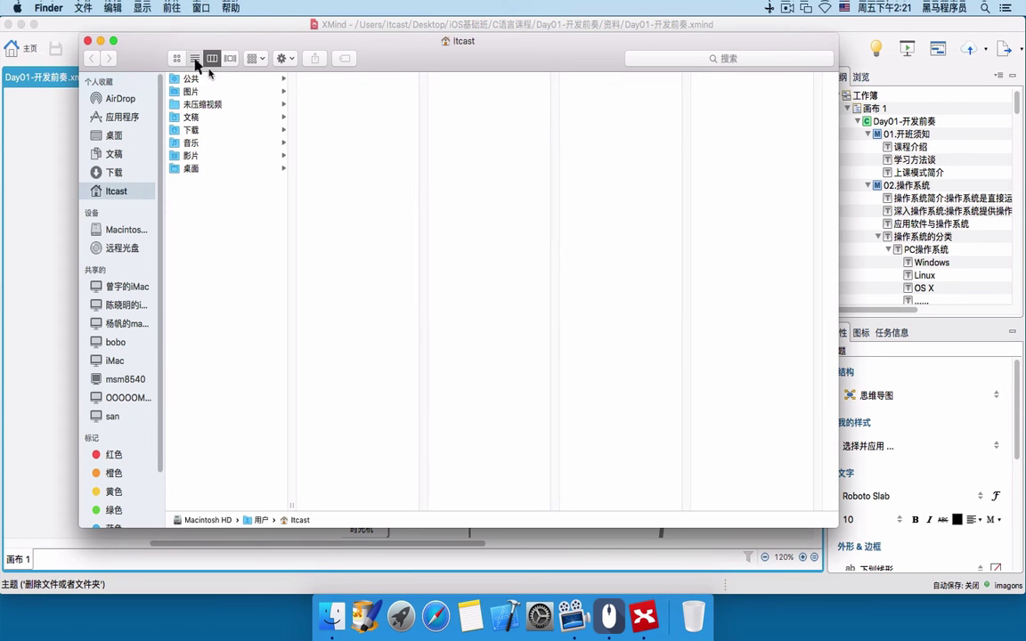
click(194, 58)
drag(220, 238, 207, 78)
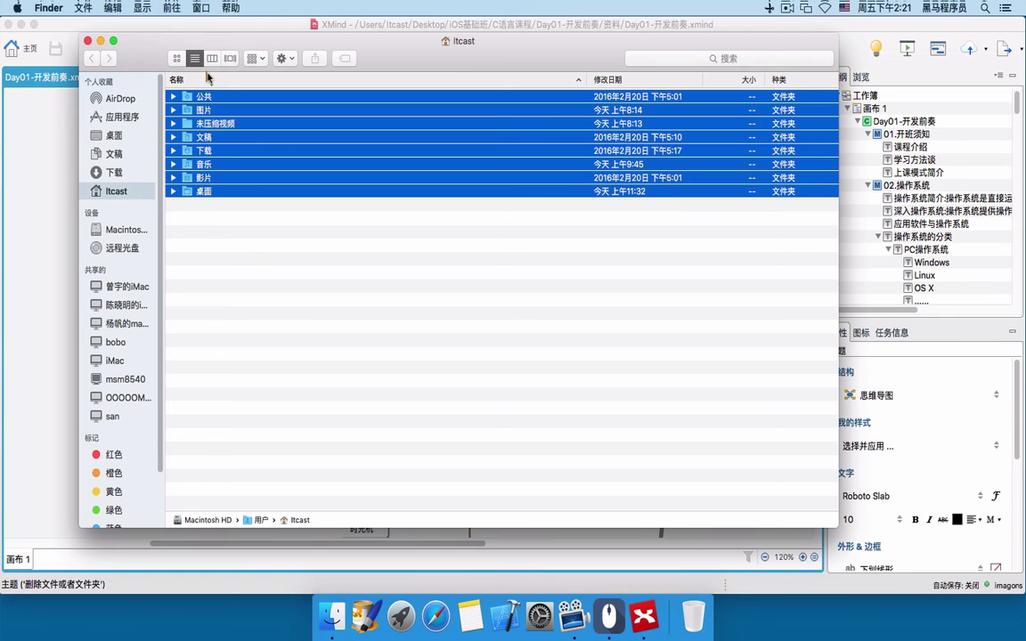
click(237, 236)
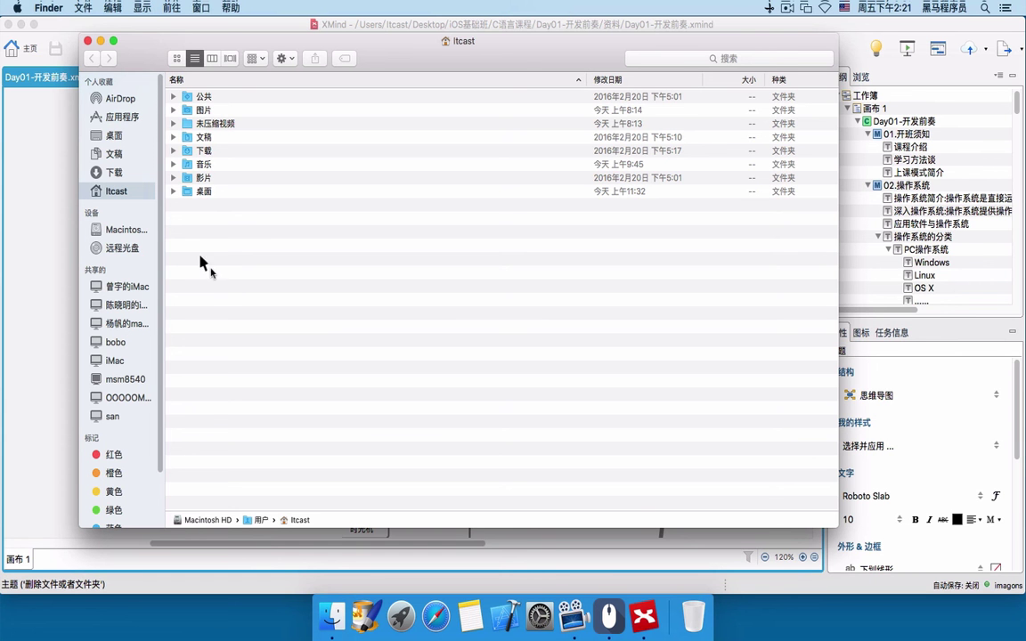
- Create a new folder in the home folder and name it 霸气
right_click(233, 239)
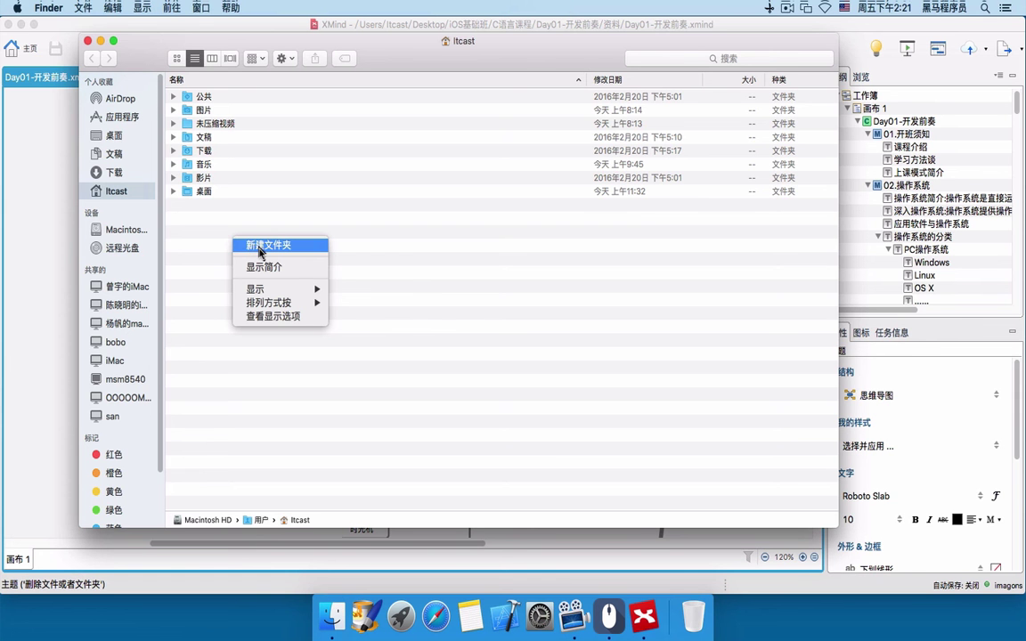
click(259, 253)
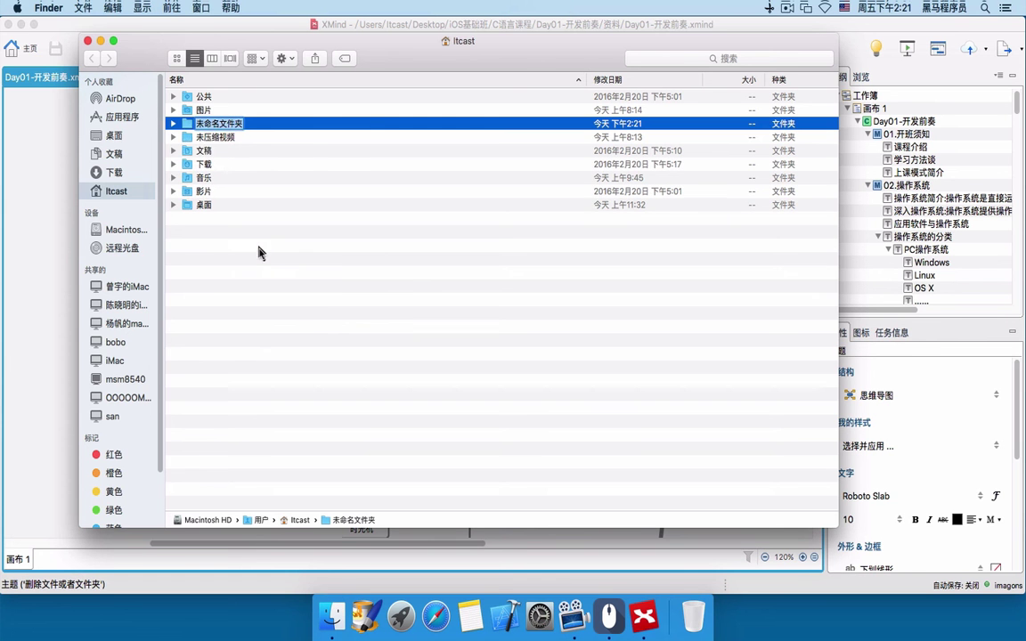
text(n)
key(BackSpace)
text(baqi wen)
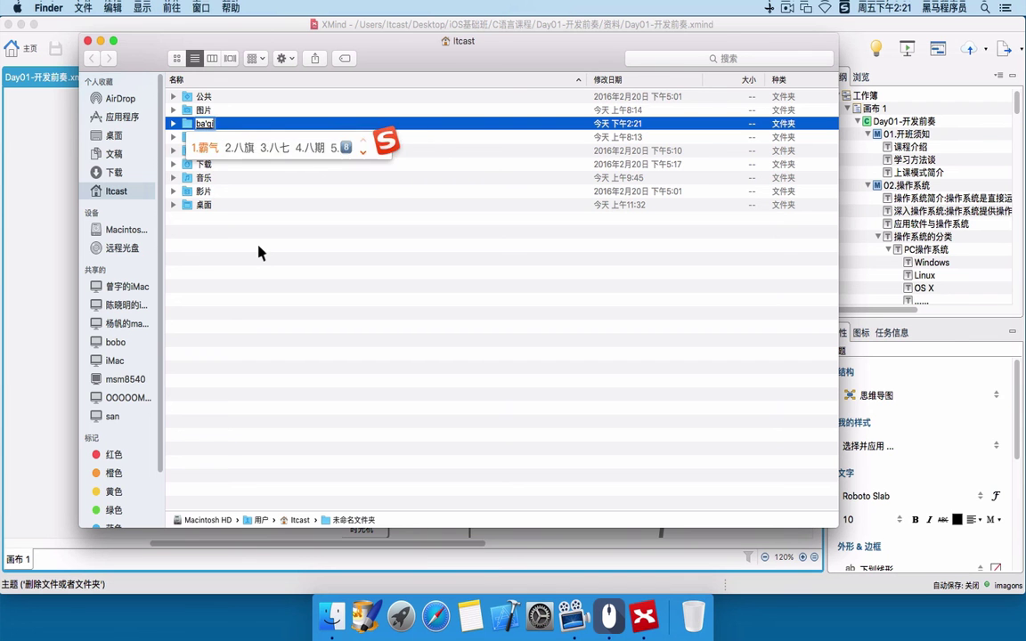
text(jian3)
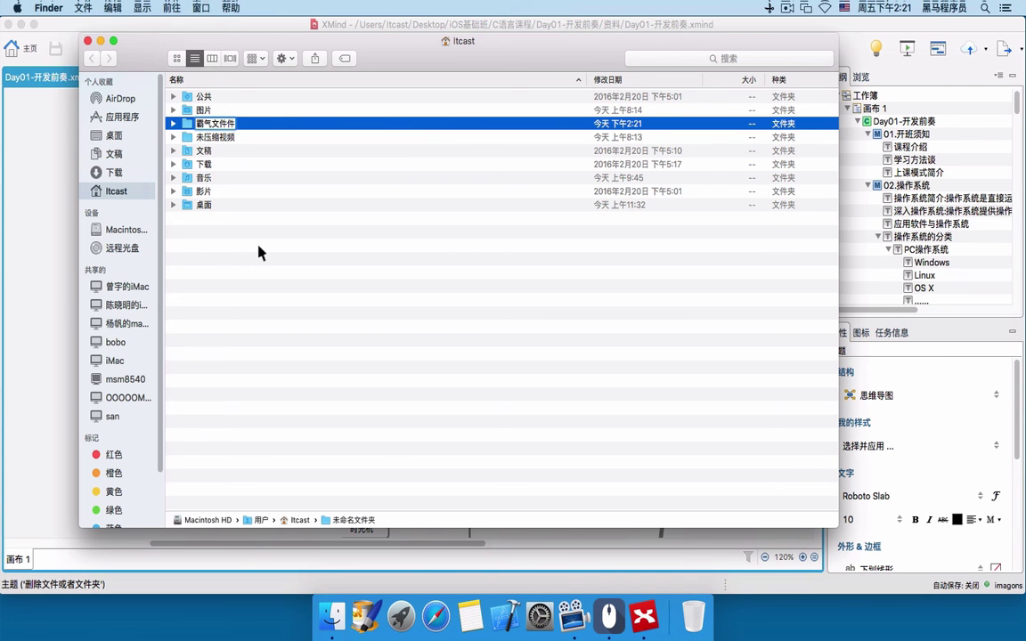
key(BackSpace)
key(BackSpace)
key(Return)
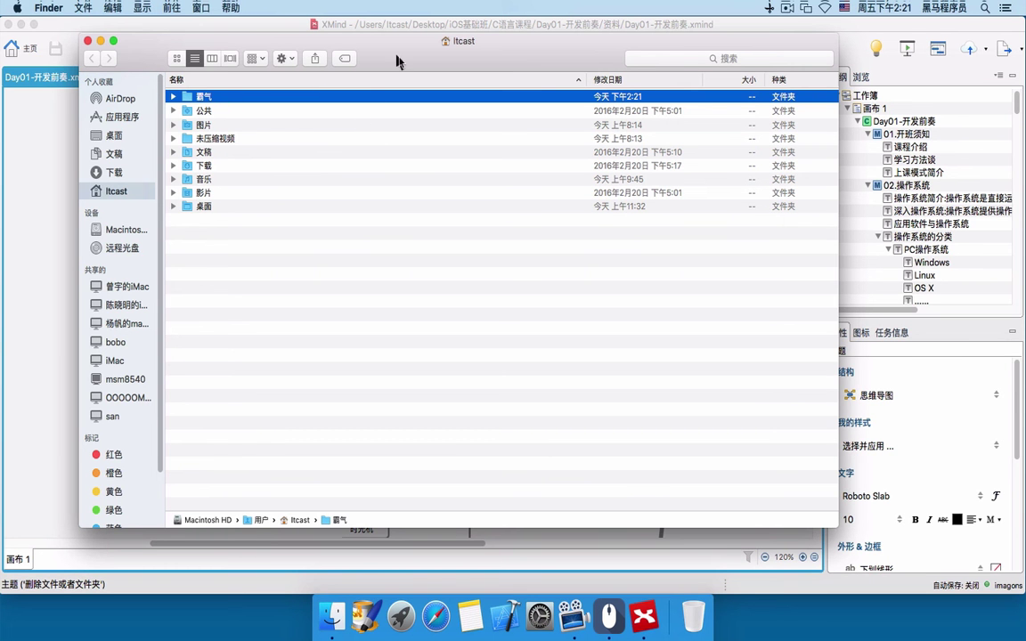
- Shift the Finder window up slightly, clear the selection, and look over the commands available for the home folder's empty area
drag(414, 40, 399, 24)
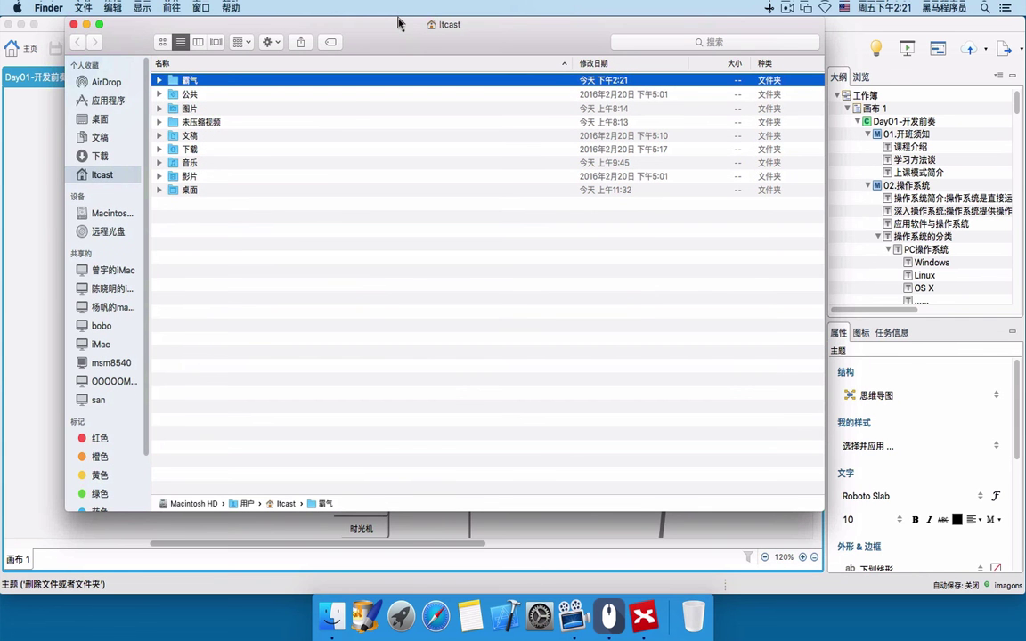
click(207, 268)
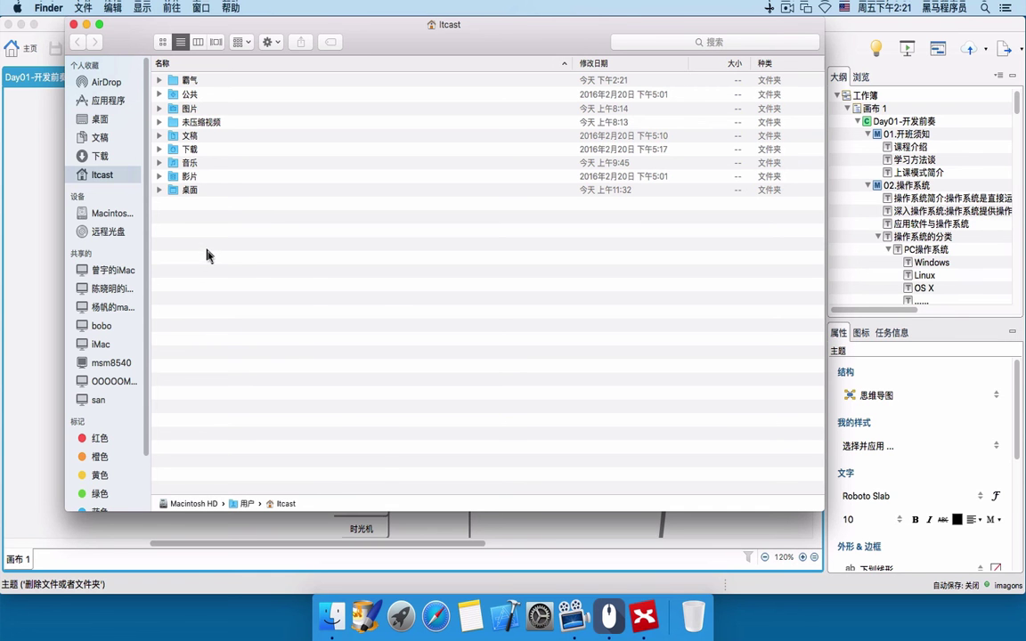
right_click(210, 252)
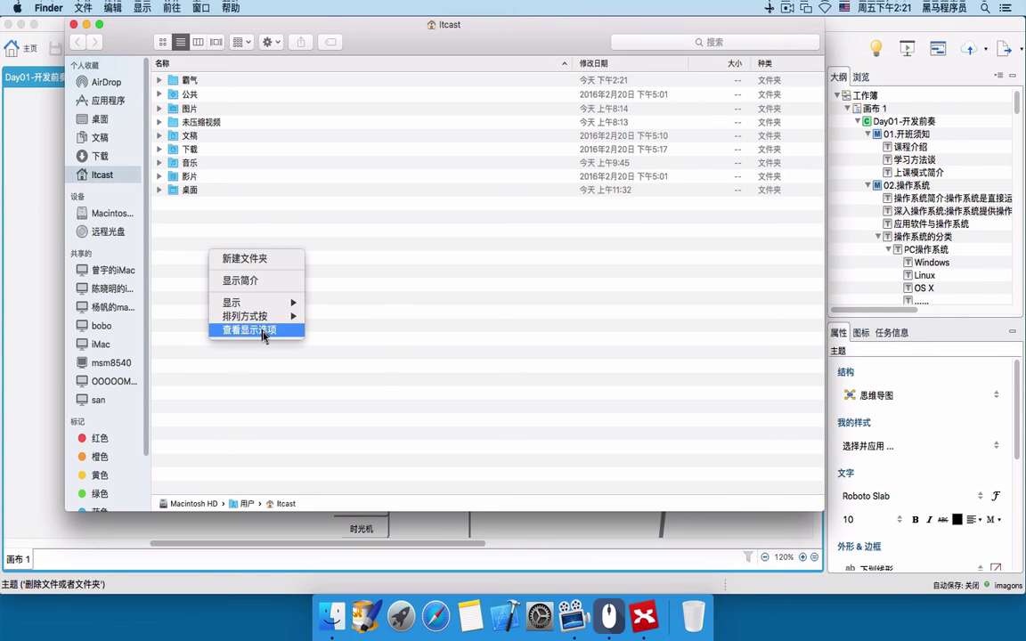
click(385, 349)
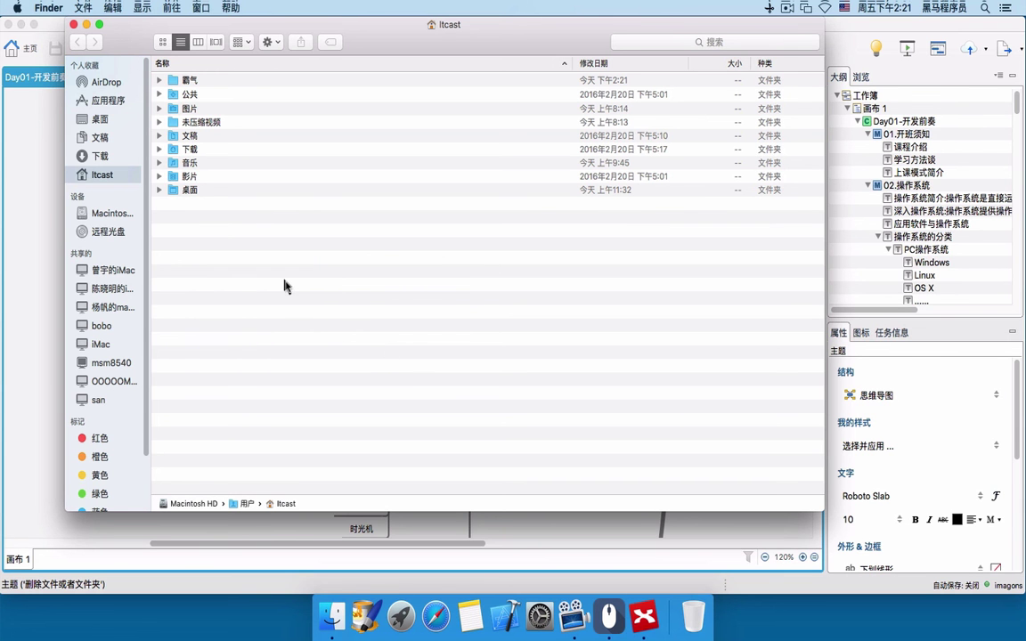
right_click(219, 259)
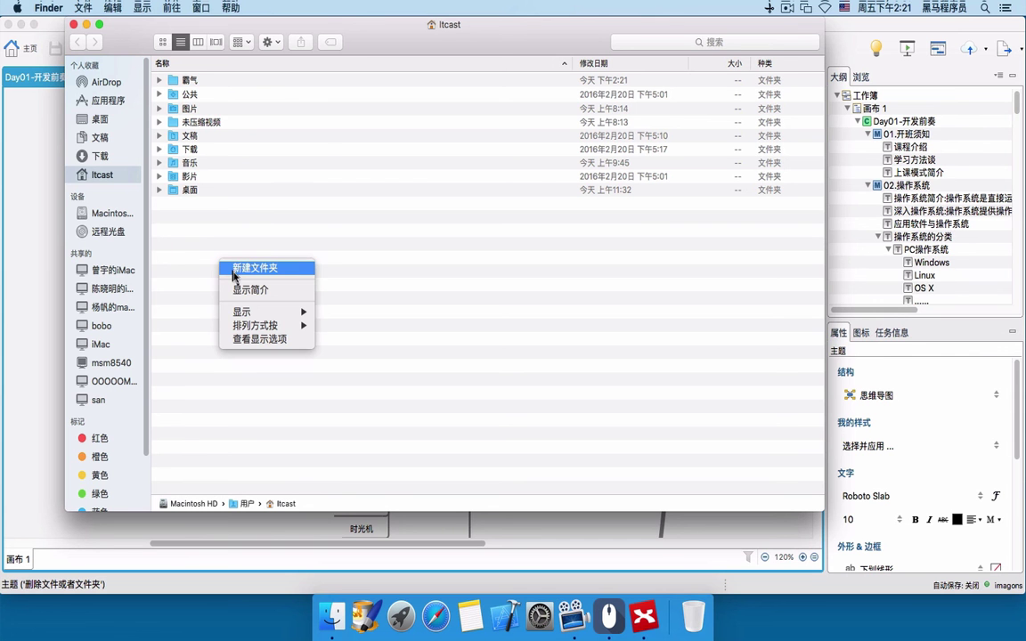
click(191, 251)
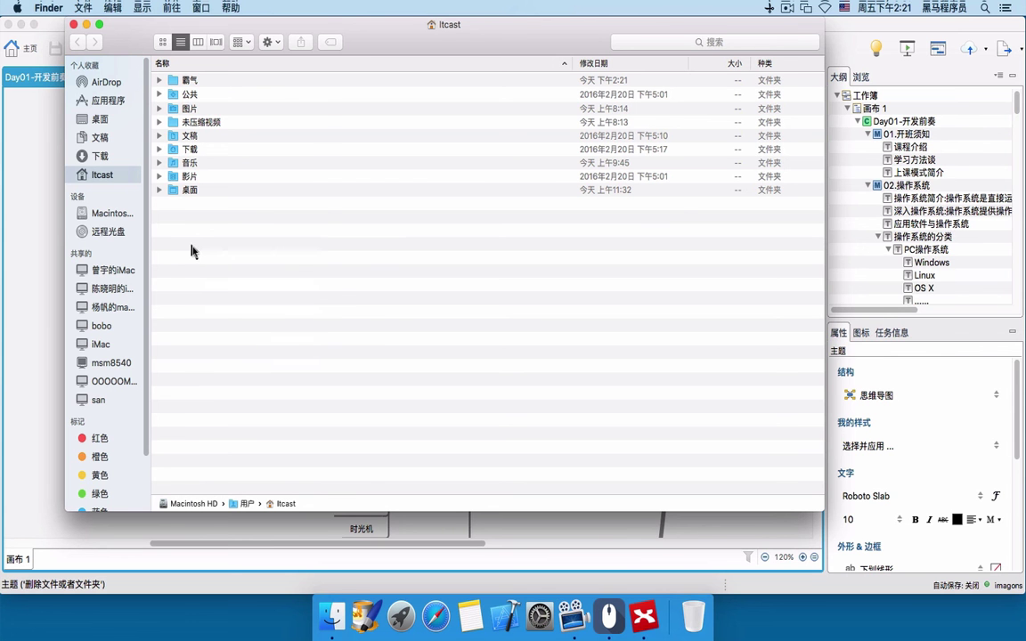
right_click(200, 242)
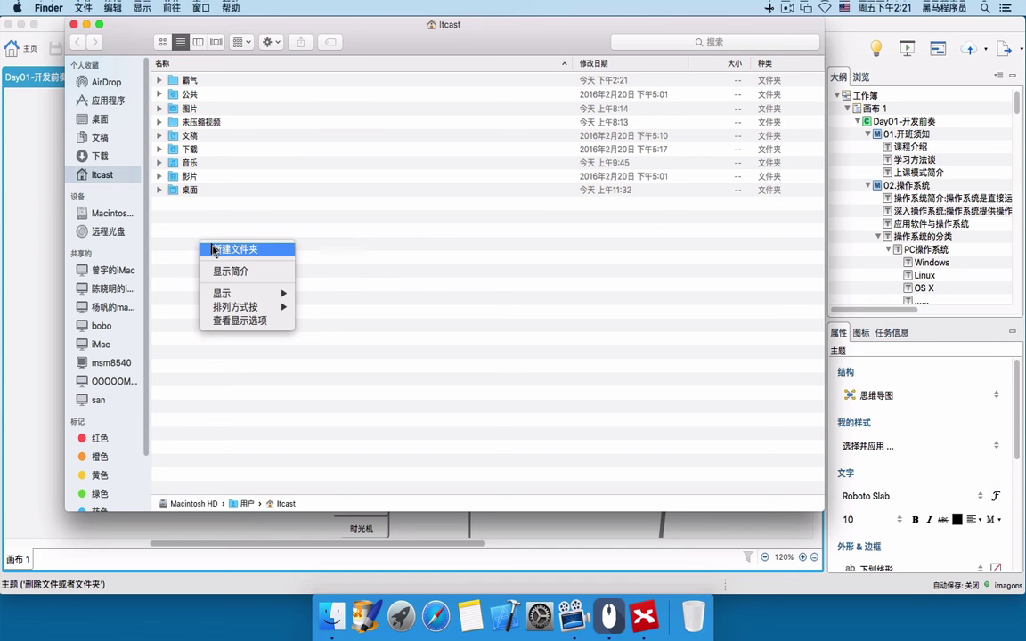
click(173, 220)
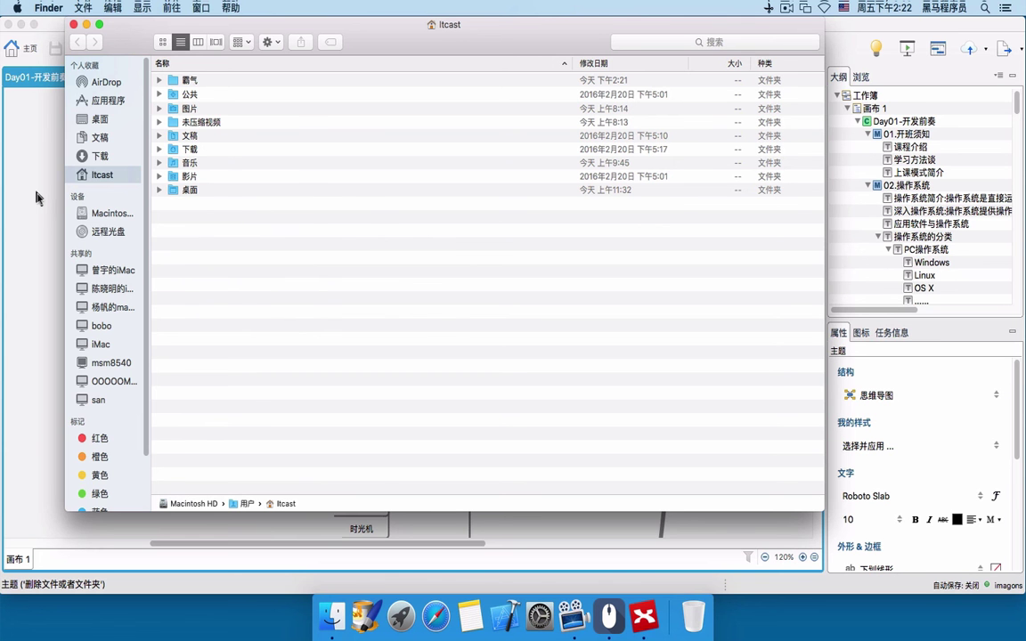
- Glance at the topics in XMind, return to Finder, and move the 霸气 folder to the Trash
click(645, 614)
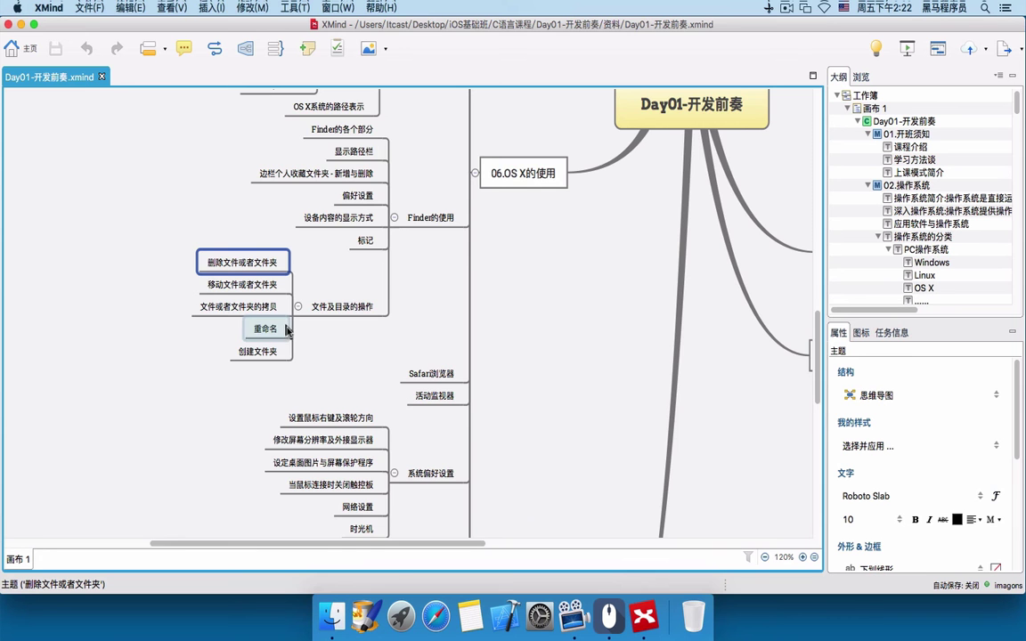
click(331, 616)
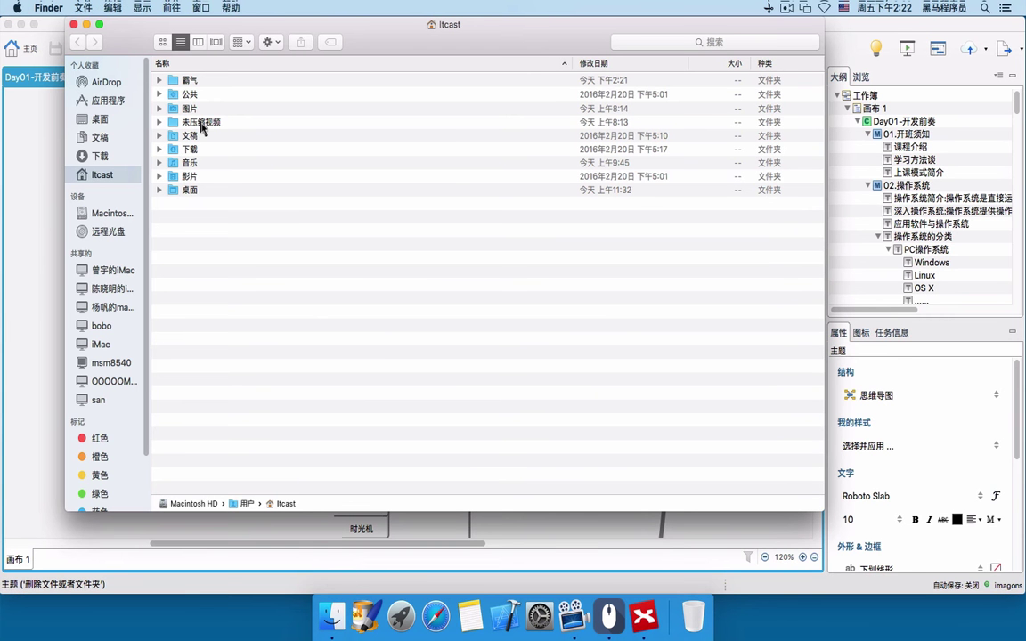
click(191, 81)
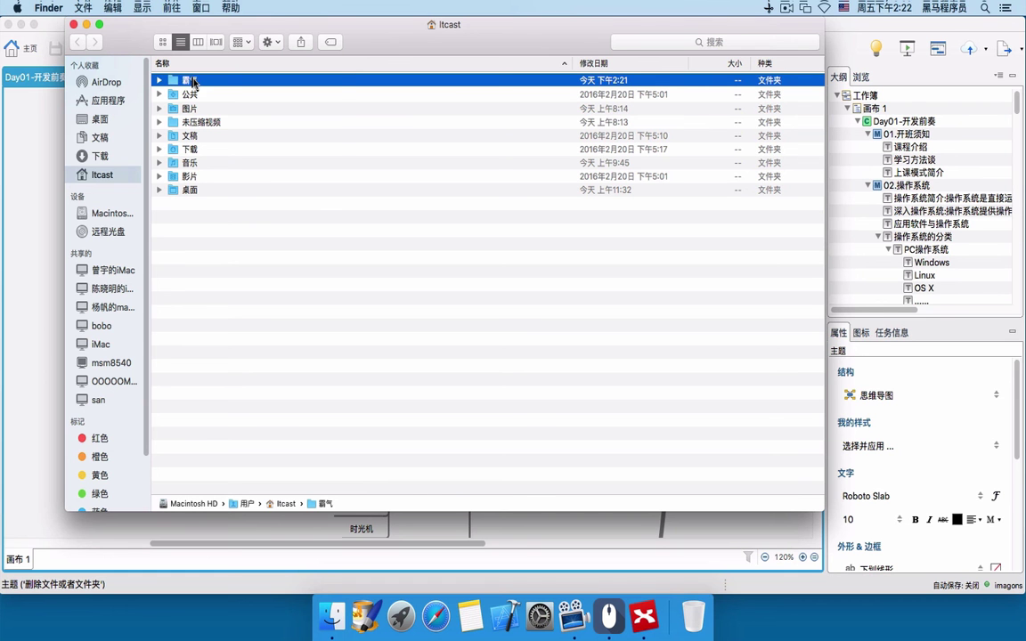
right_click(192, 82)
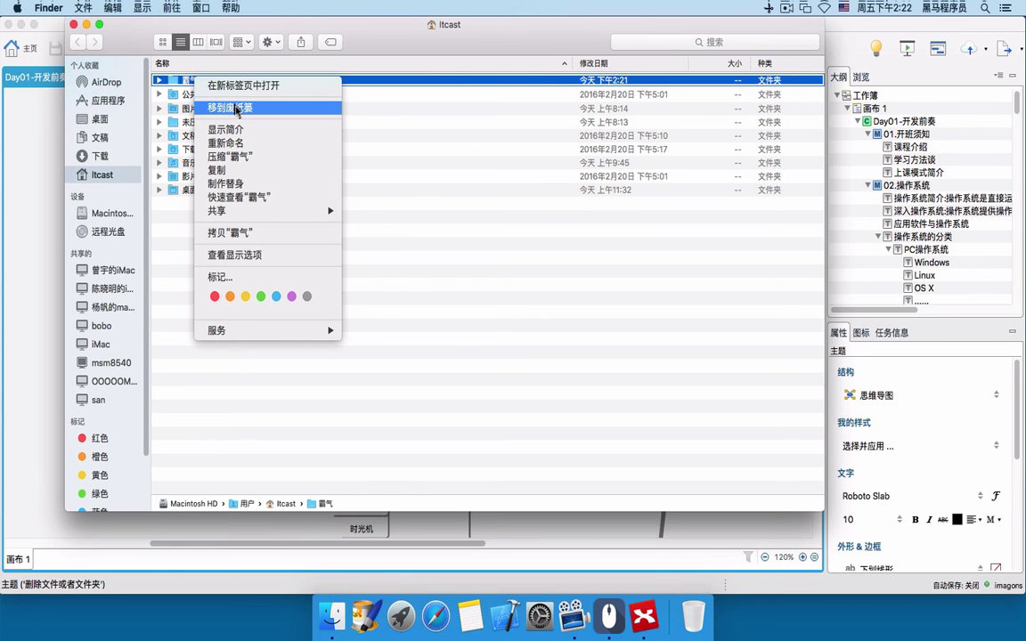
click(223, 107)
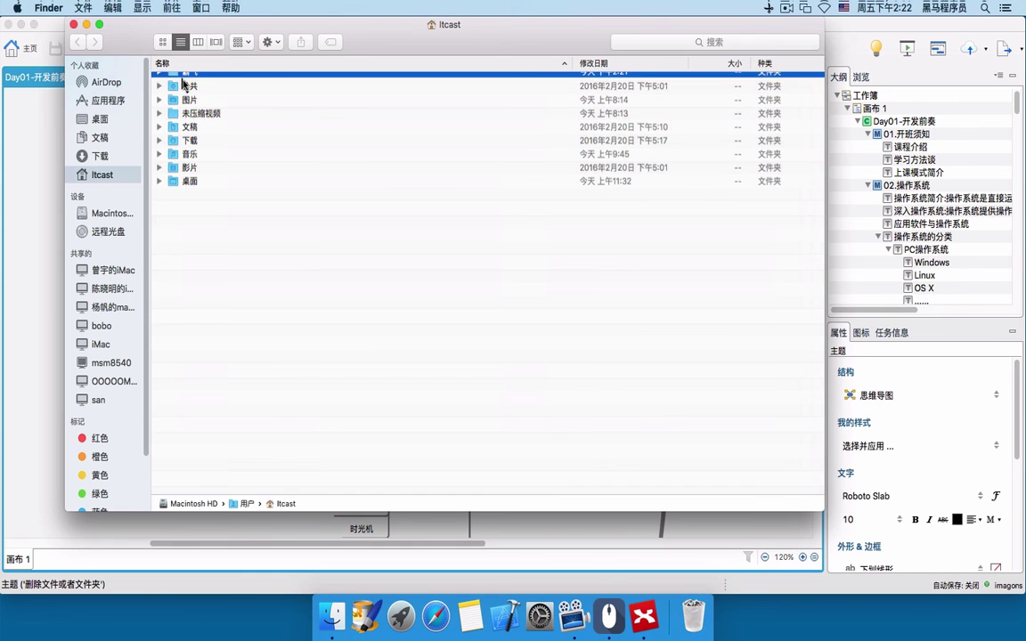
- Open the Trash, empty it permanently, and close its window
click(692, 616)
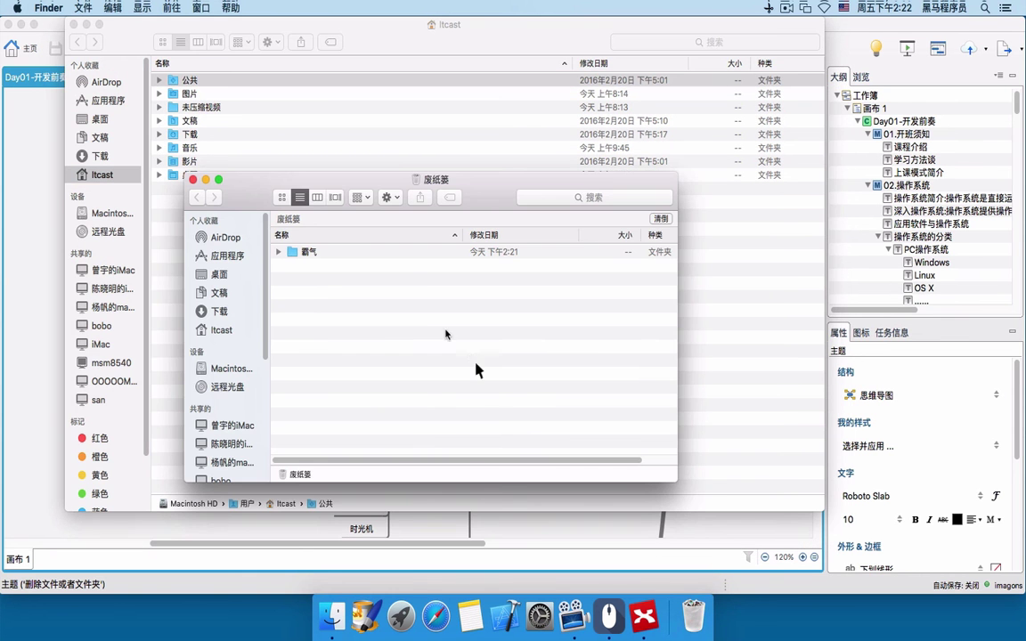
right_click(328, 306)
click(338, 309)
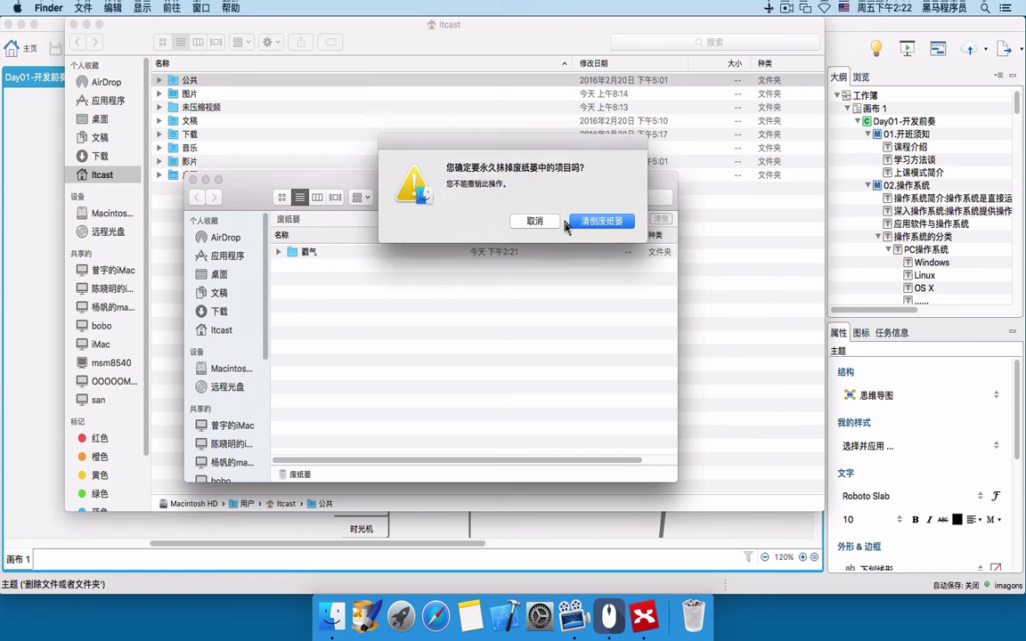
click(583, 219)
key(super+w)
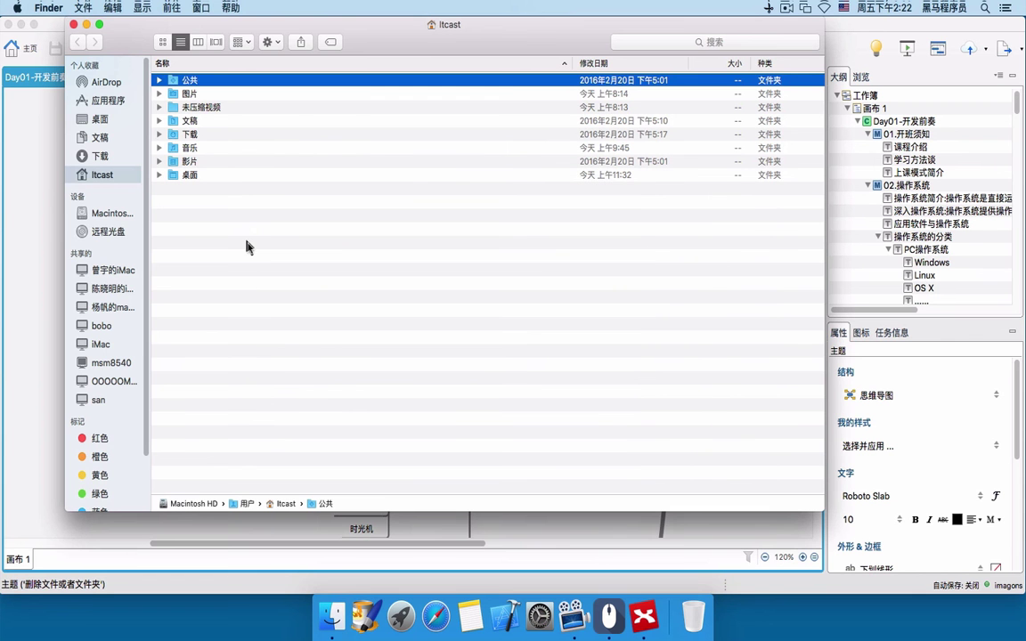
- Switch briefly to XMind and back to Finder, create an untitled folder in the home folder, and move it to the Trash
click(53, 242)
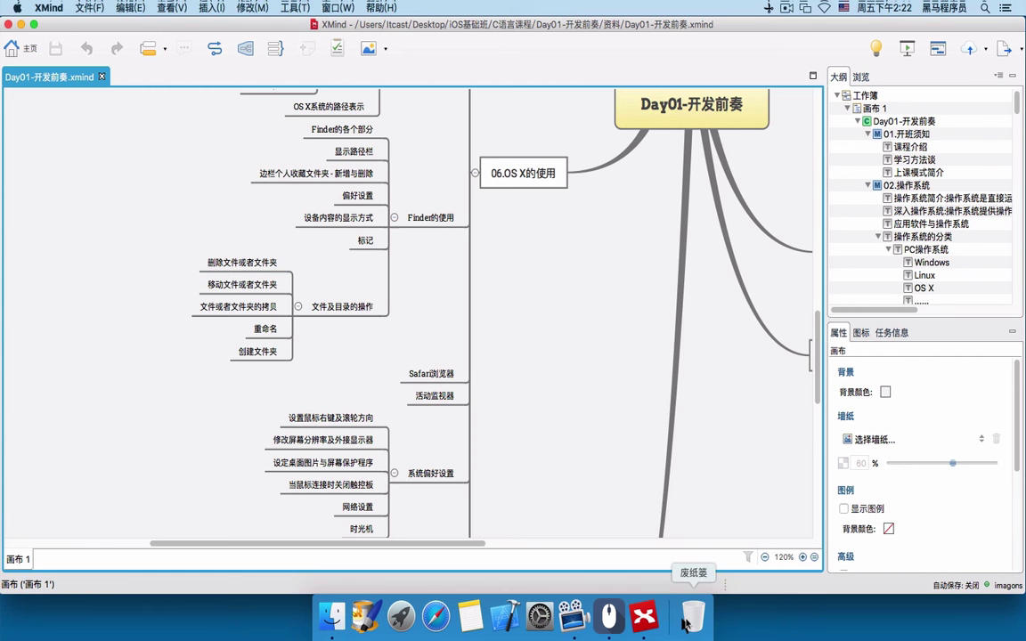
click(333, 616)
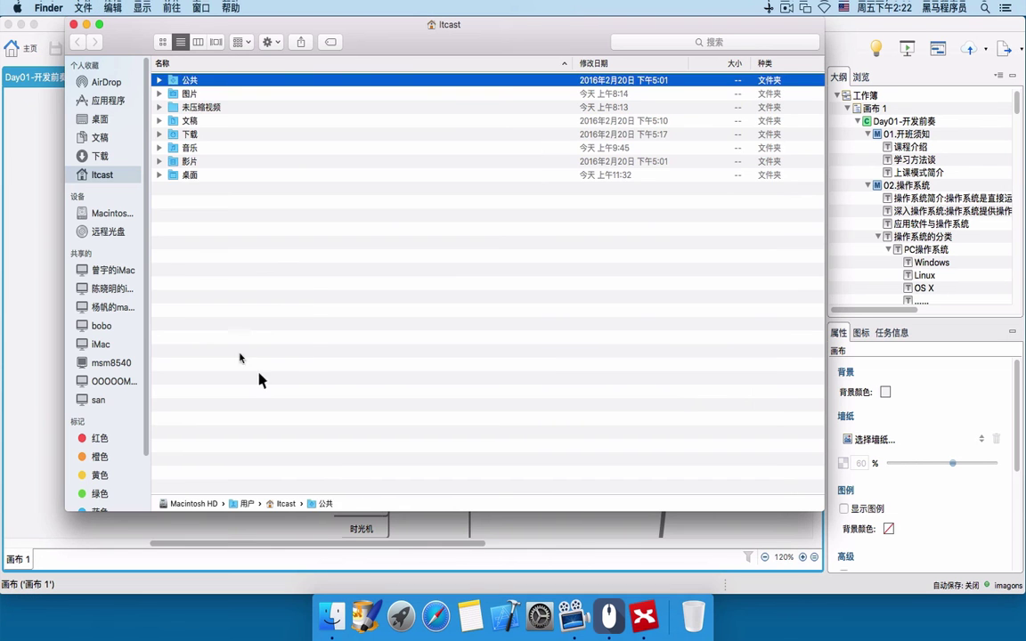
right_click(187, 248)
click(198, 258)
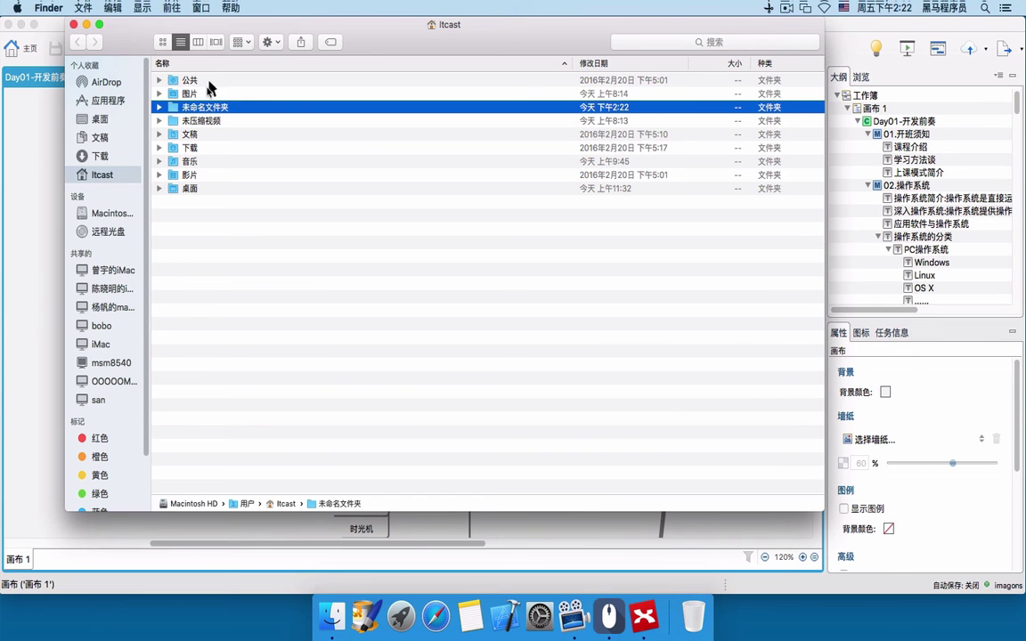
drag(203, 107, 696, 624)
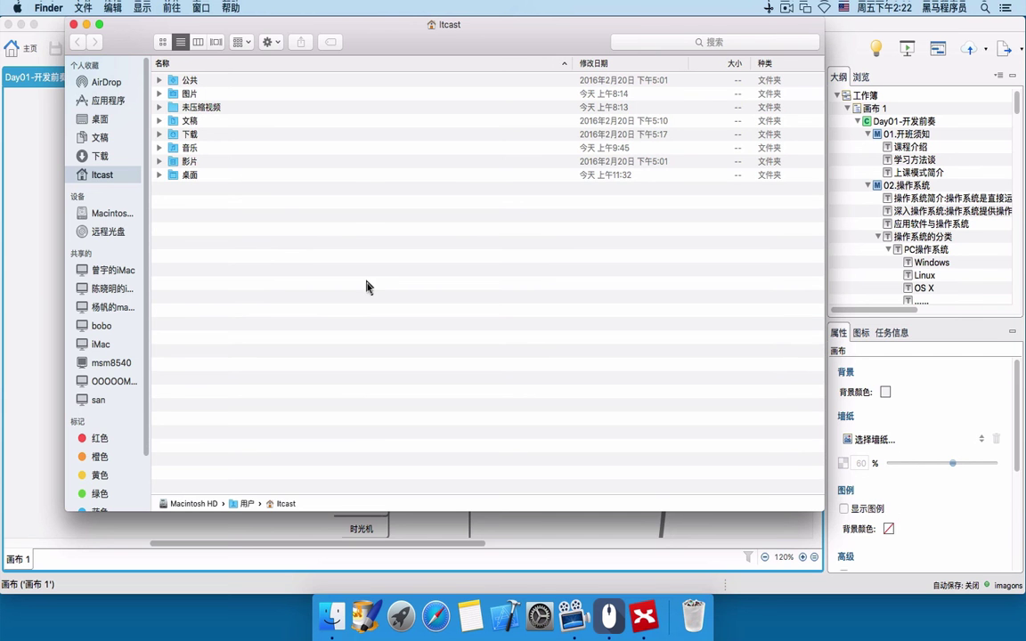
- Close the Finder window, select the 移动文件或者文件夹 topic in XMind, and minimize XMind
click(73, 24)
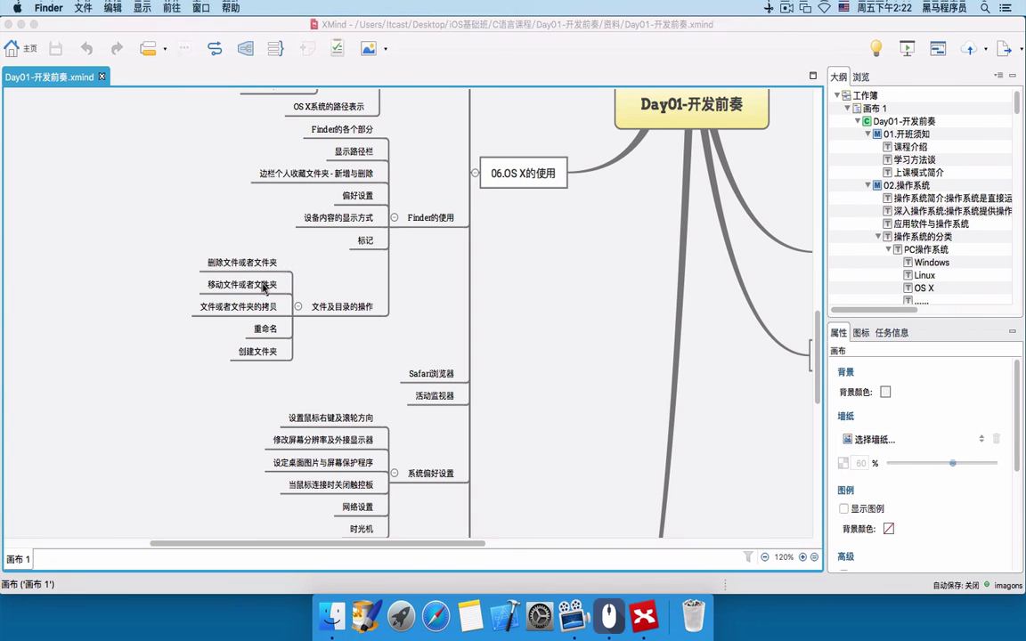
click(227, 285)
click(224, 287)
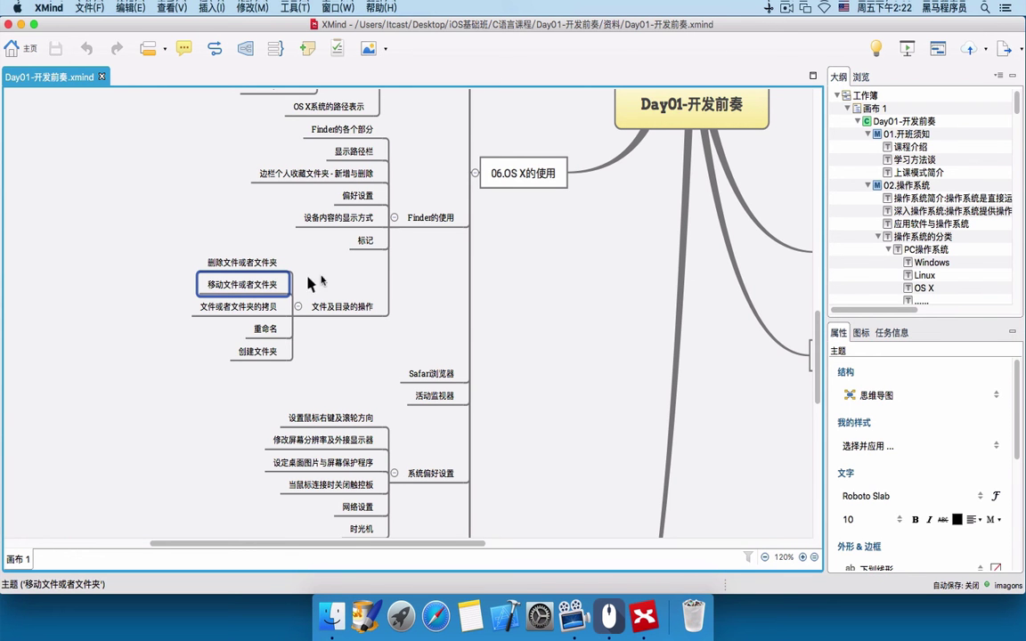
click(33, 24)
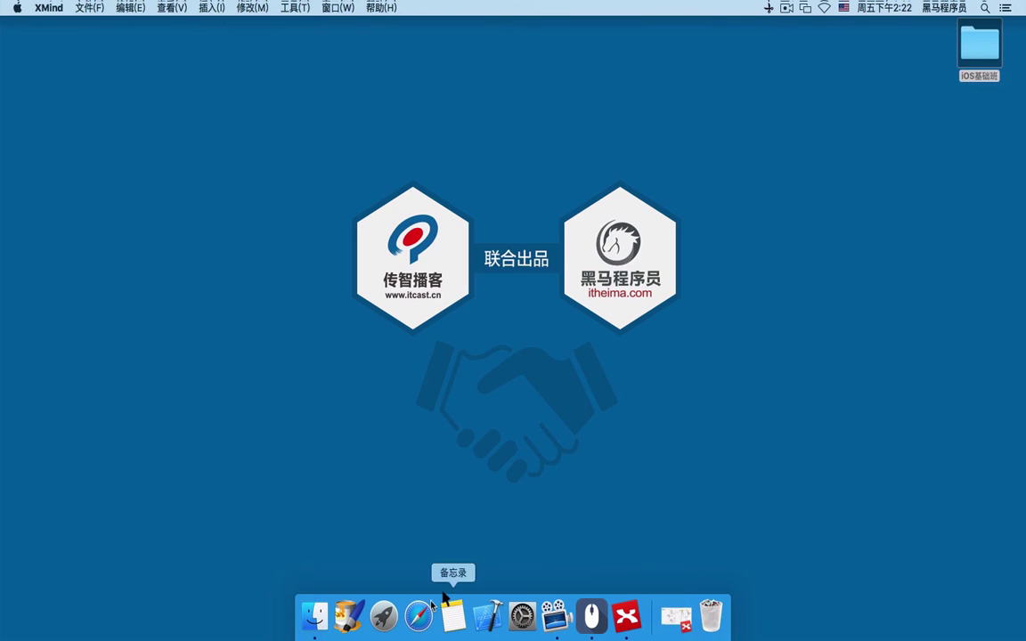
- Open a new Finder window on the home folder and create a folder named 新文件夹 in it
click(315, 613)
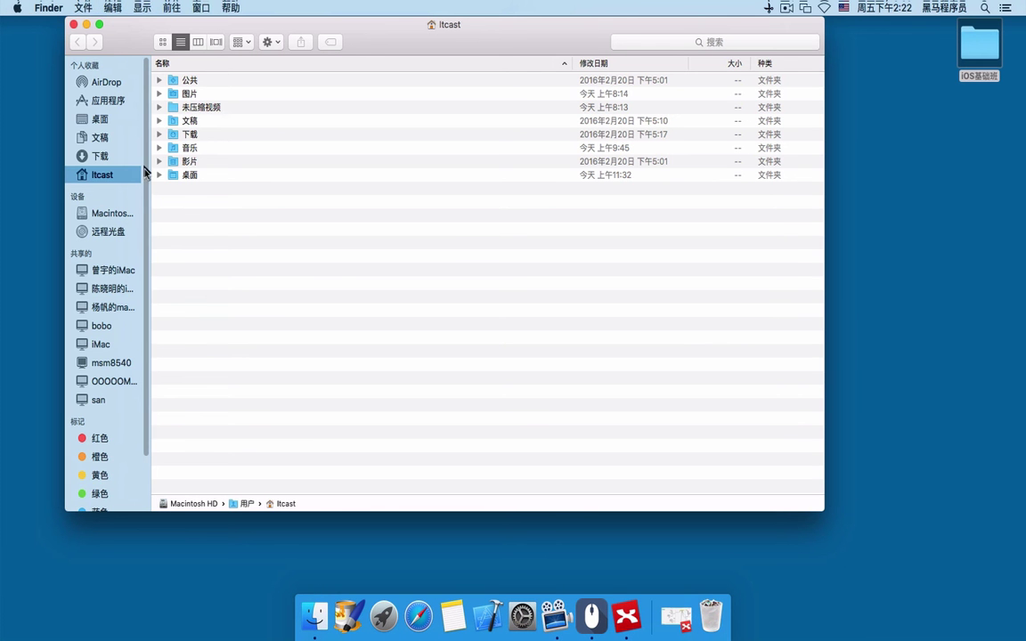
click(201, 108)
click(202, 252)
right_click(201, 246)
click(220, 249)
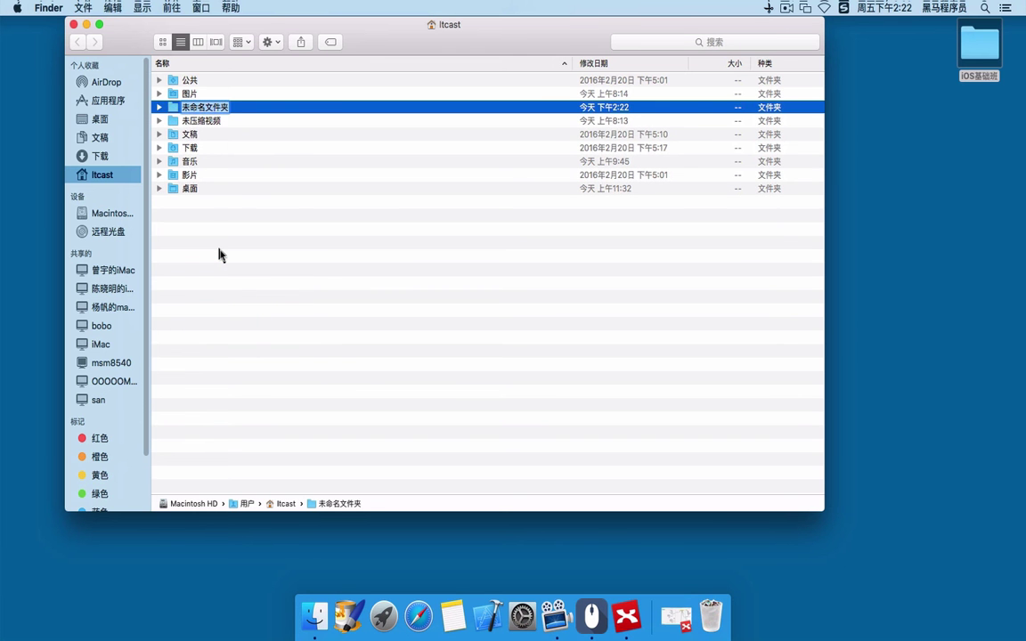
text(xin)
key(space)
text(wenjianjia)
key(space)
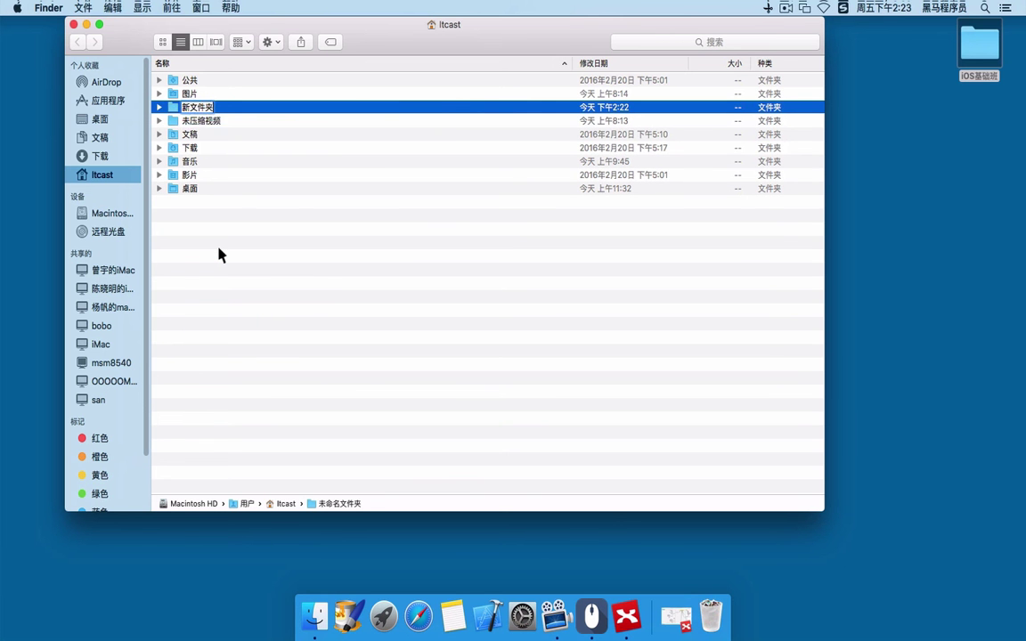
key(Return)
click(263, 282)
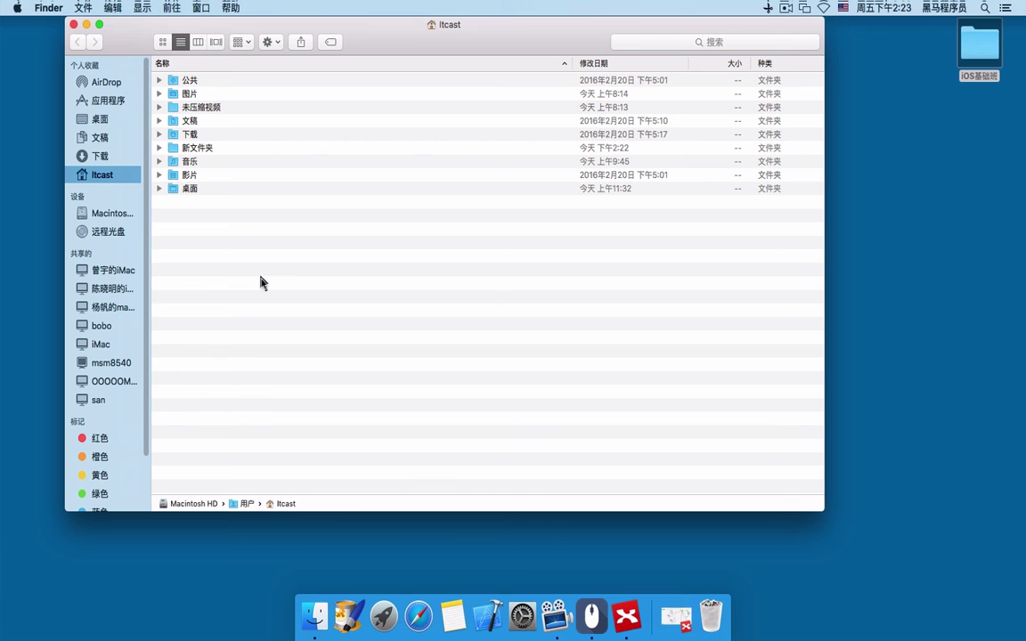
- Select the 新文件夹 folder, move the Finder window down and left to uncover more desktop, and make the desktop active
click(203, 148)
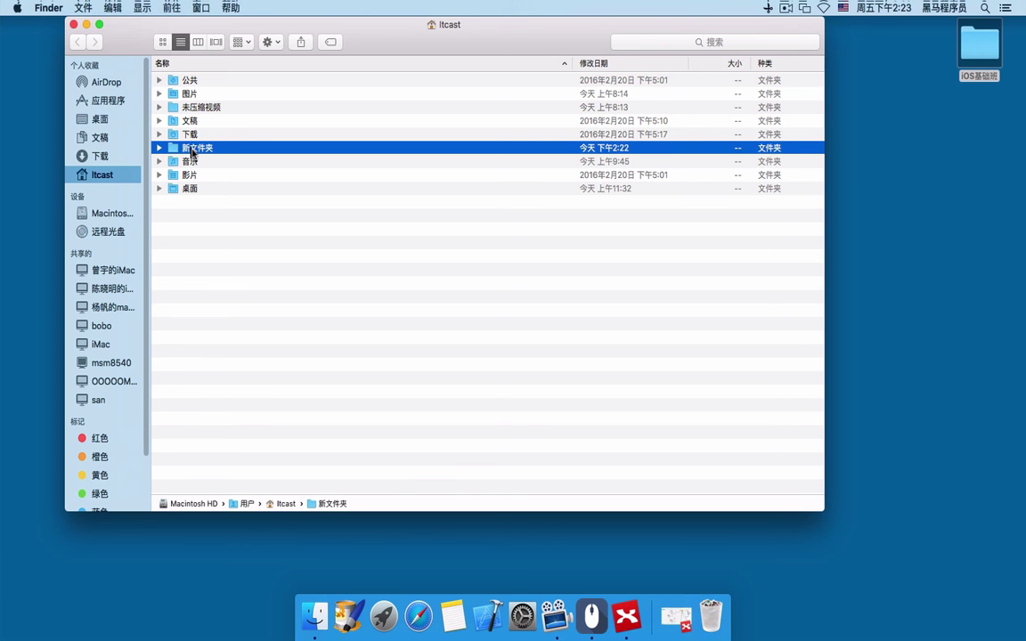
drag(527, 43, 474, 100)
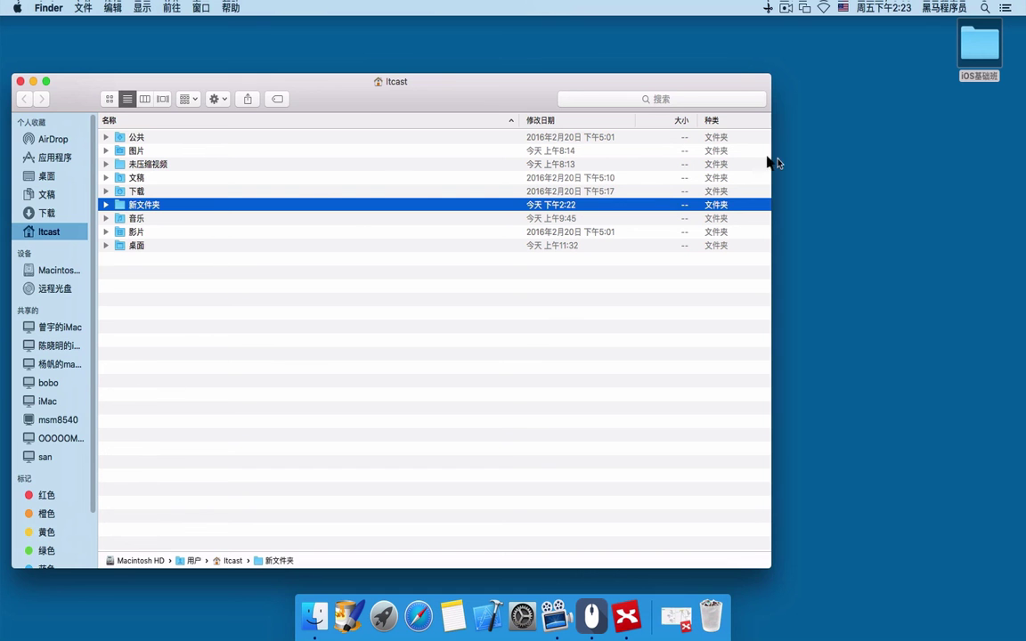
click(860, 141)
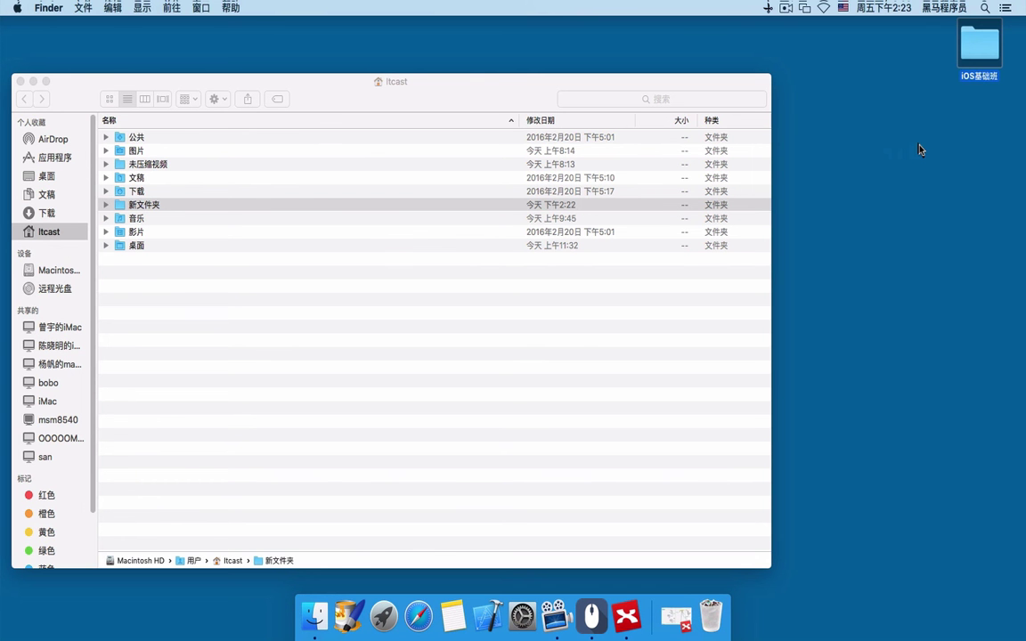
drag(460, 92, 472, 72)
right_click(147, 190)
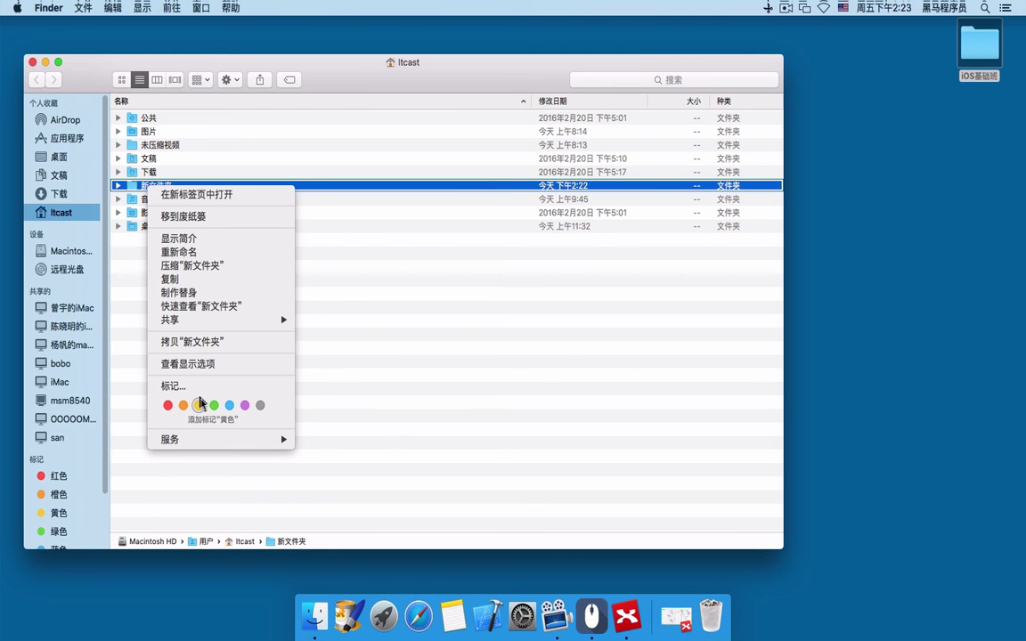
click(845, 211)
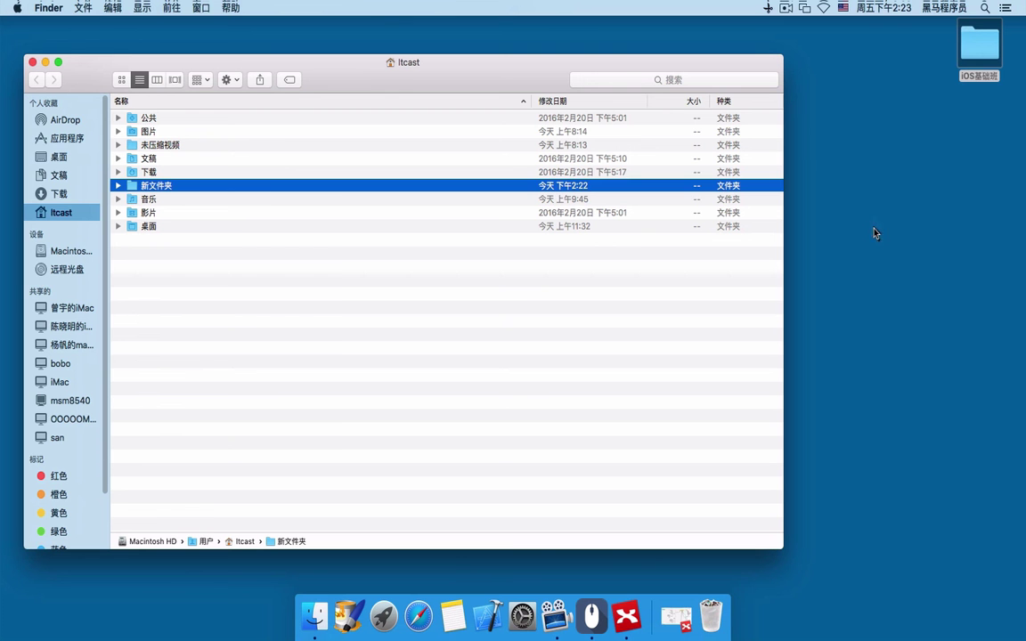
right_click(190, 188)
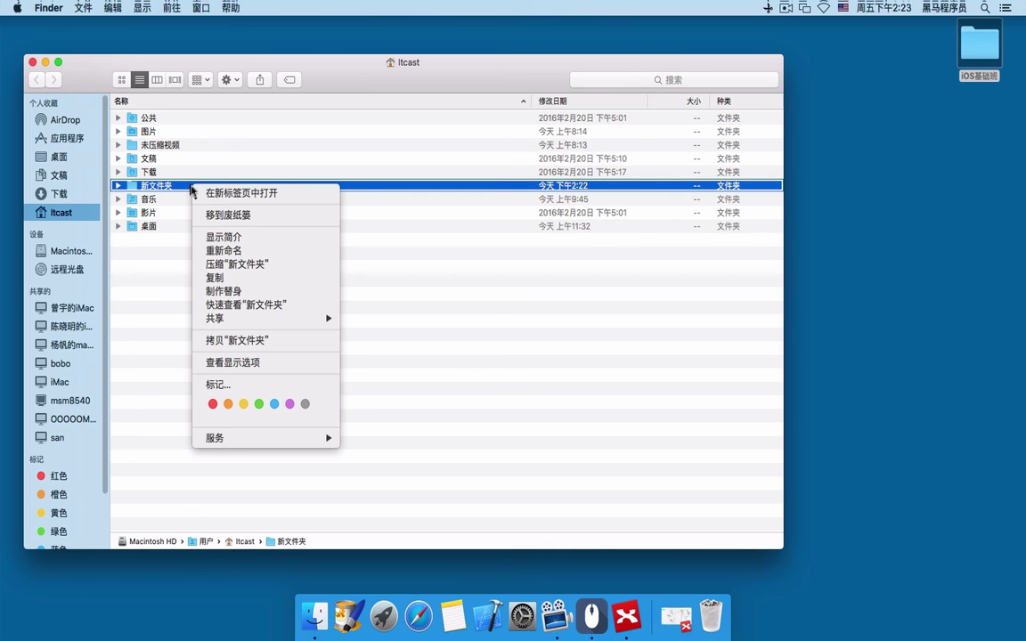
click(150, 313)
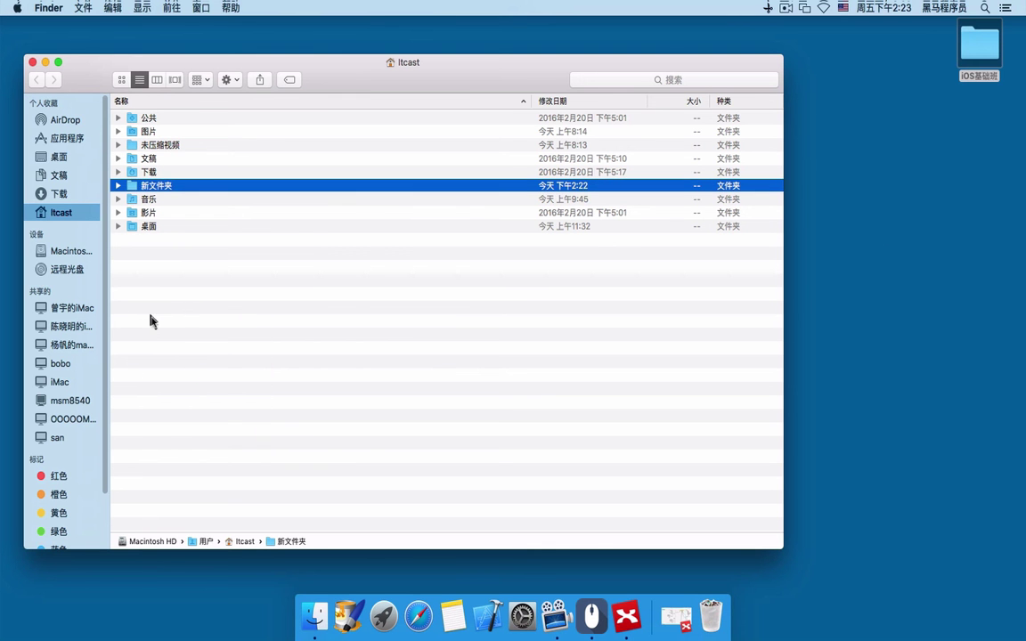
- Move the 新文件夹 folder from the home folder to the desktop
drag(143, 184, 901, 176)
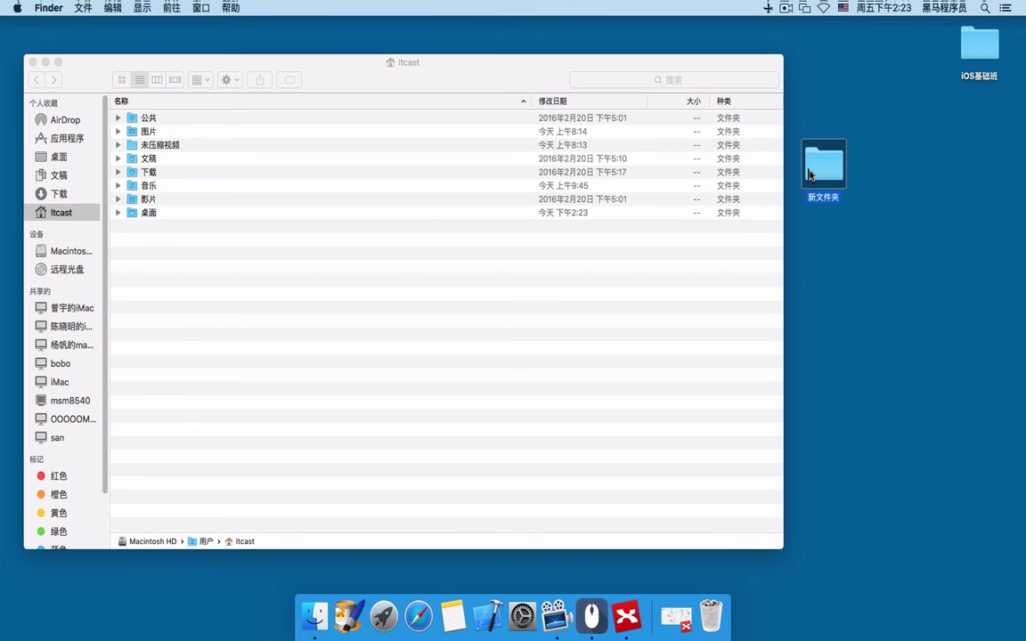
click(872, 221)
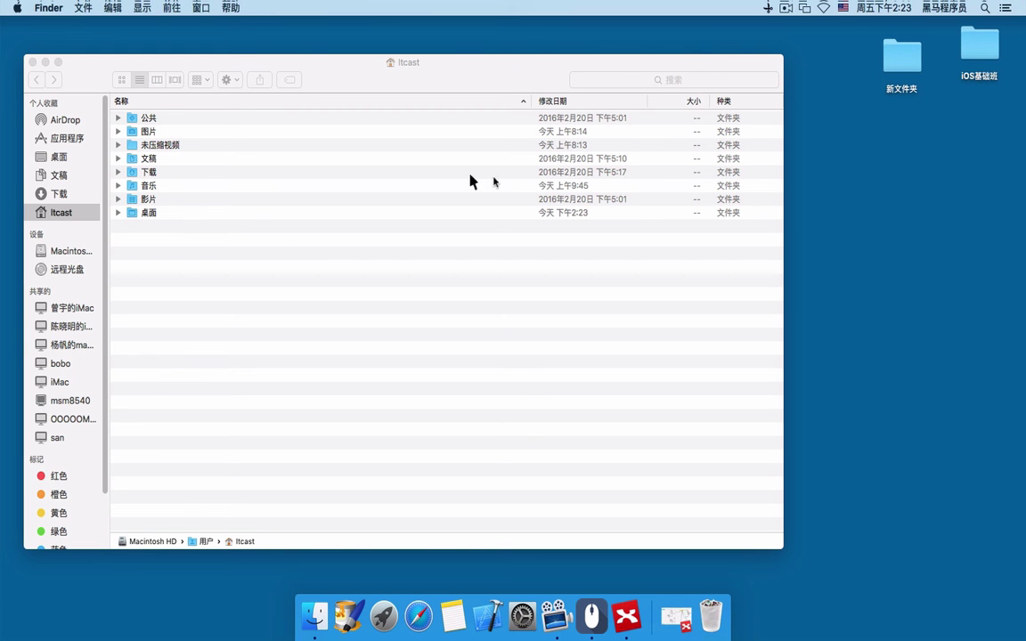
- Switch to XMind, select the 文件或者文件夹的拷贝 topic, and minimize XMind to return to the Finder window
click(675, 629)
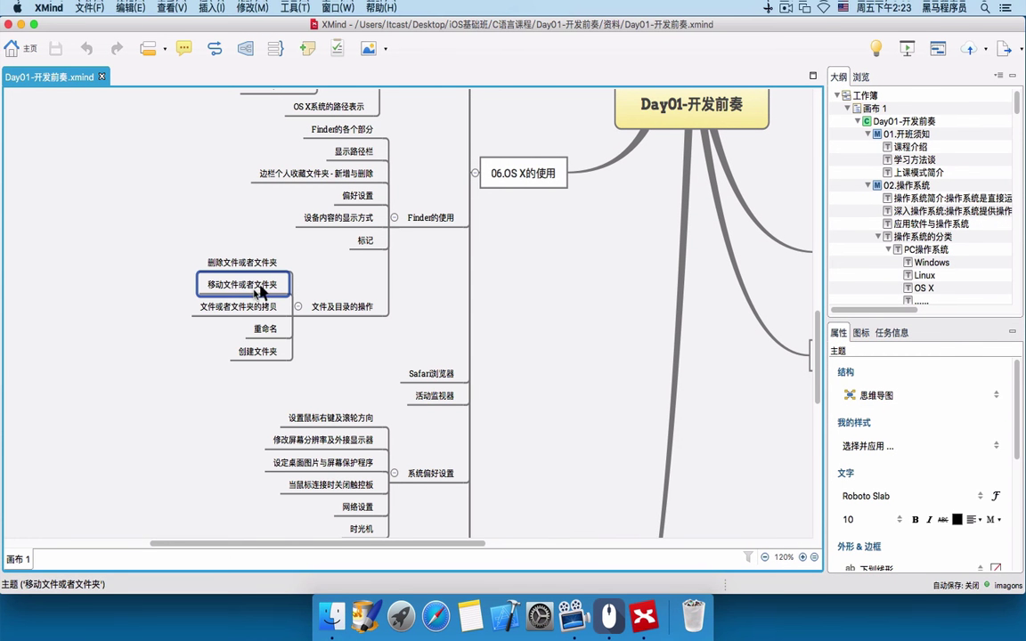
click(265, 305)
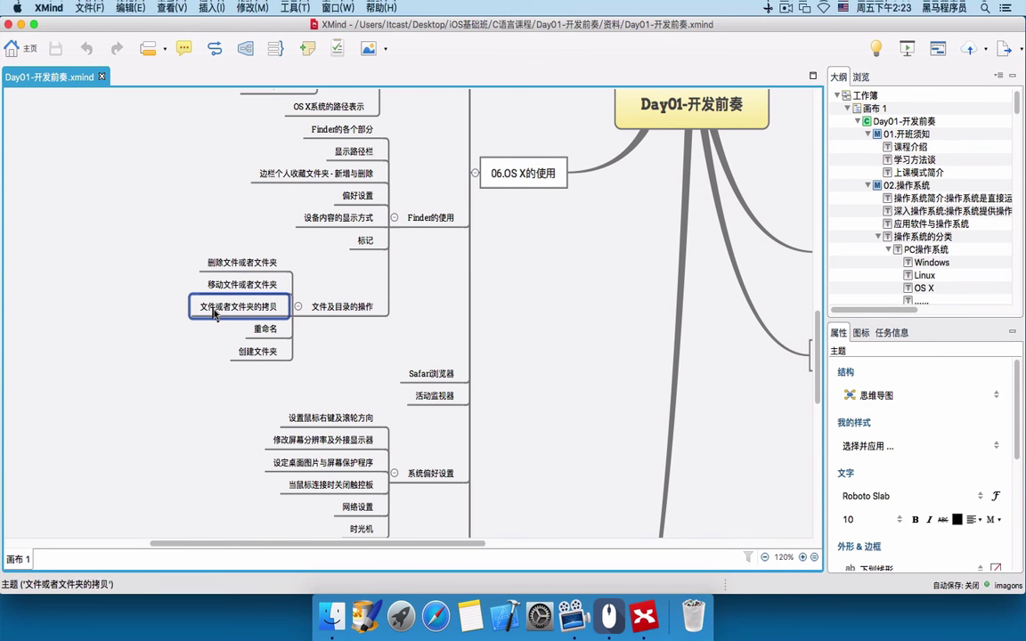
click(21, 24)
click(391, 308)
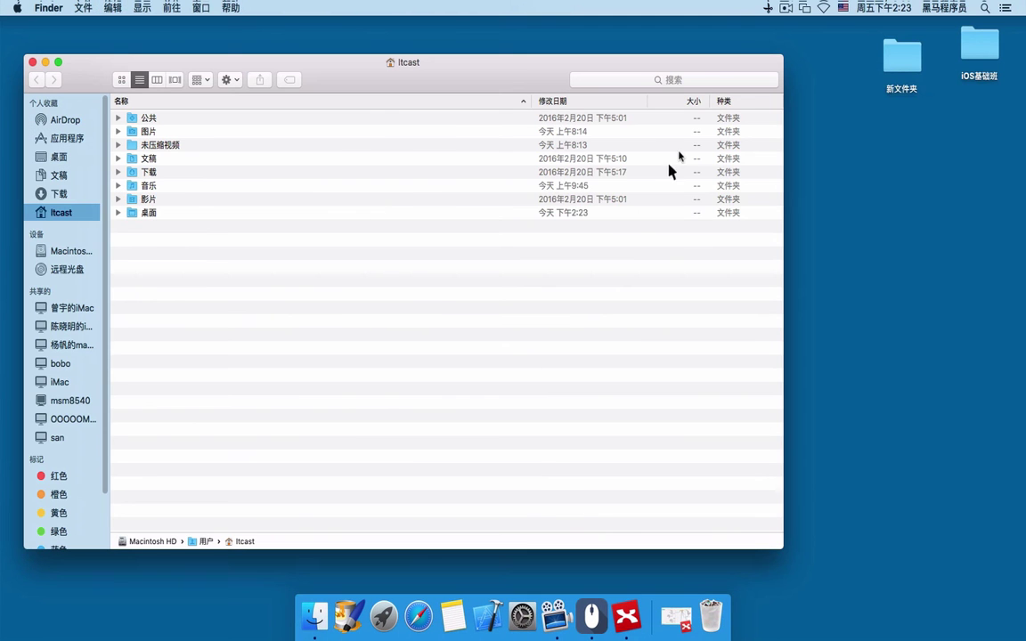
- Move the 新文件夹 folder from the desktop back into the home folder and select it there
drag(901, 62, 352, 398)
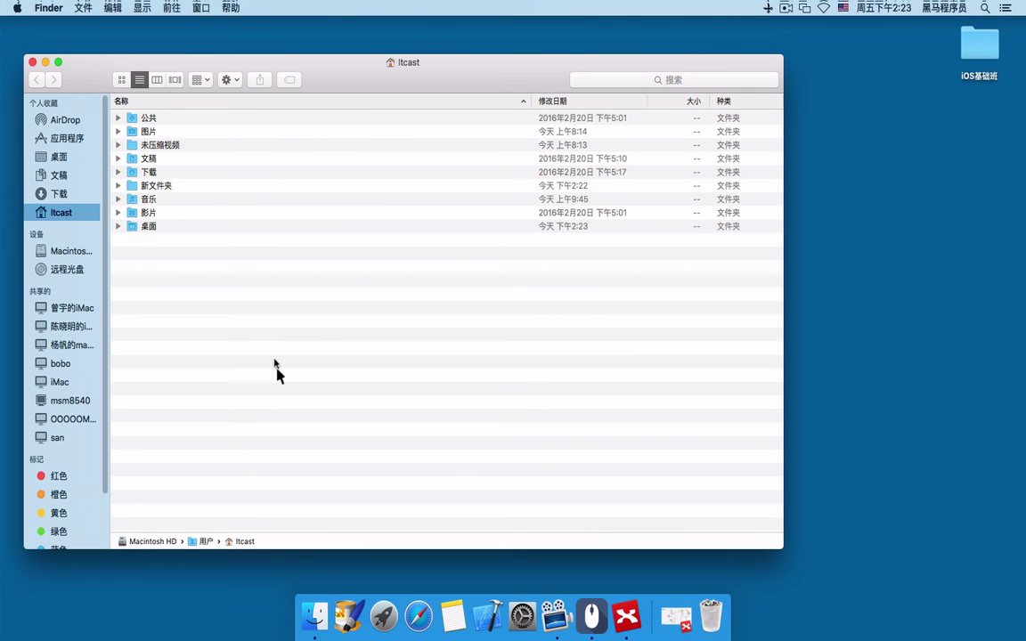
click(157, 189)
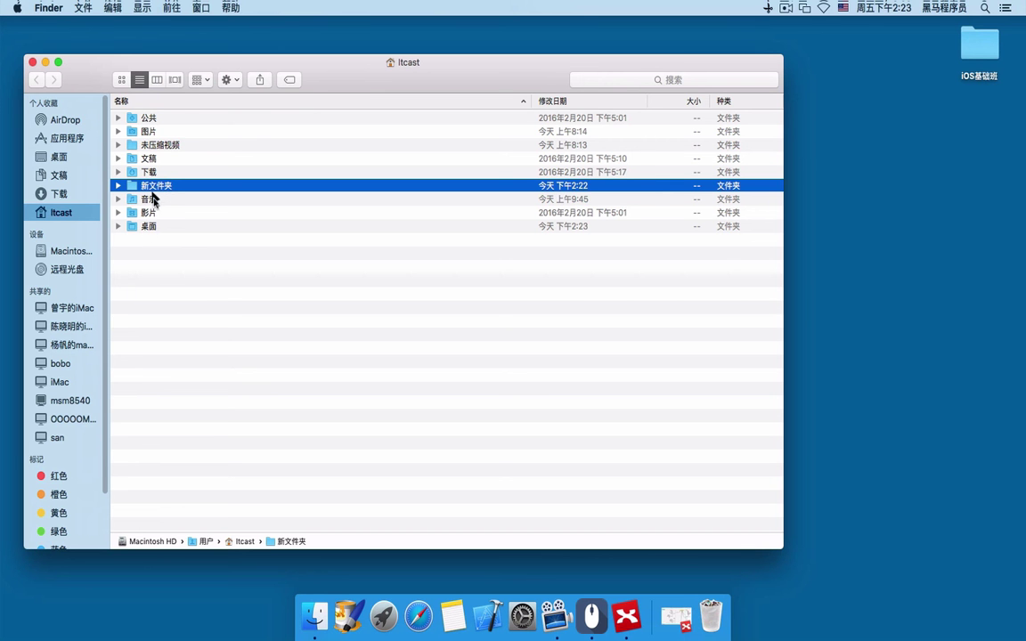
- Open the 桌面 folder in list view and go through iOS基础班, C语言课程 and Day01-开发前奏 to the 笔记 folder
click(143, 226)
key(super+Down)
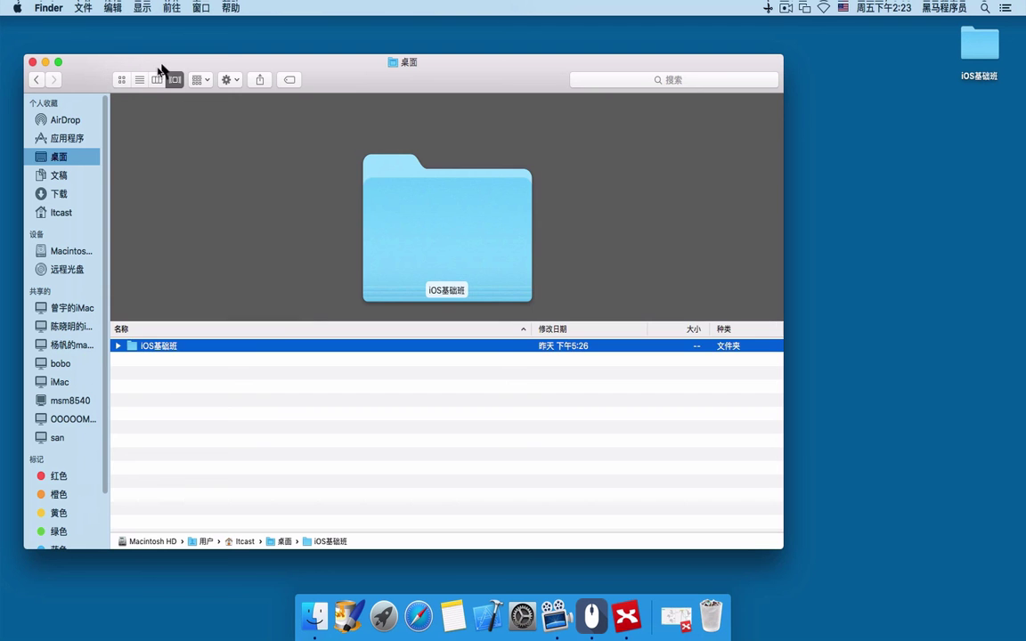
key(super+2)
double_click(138, 123)
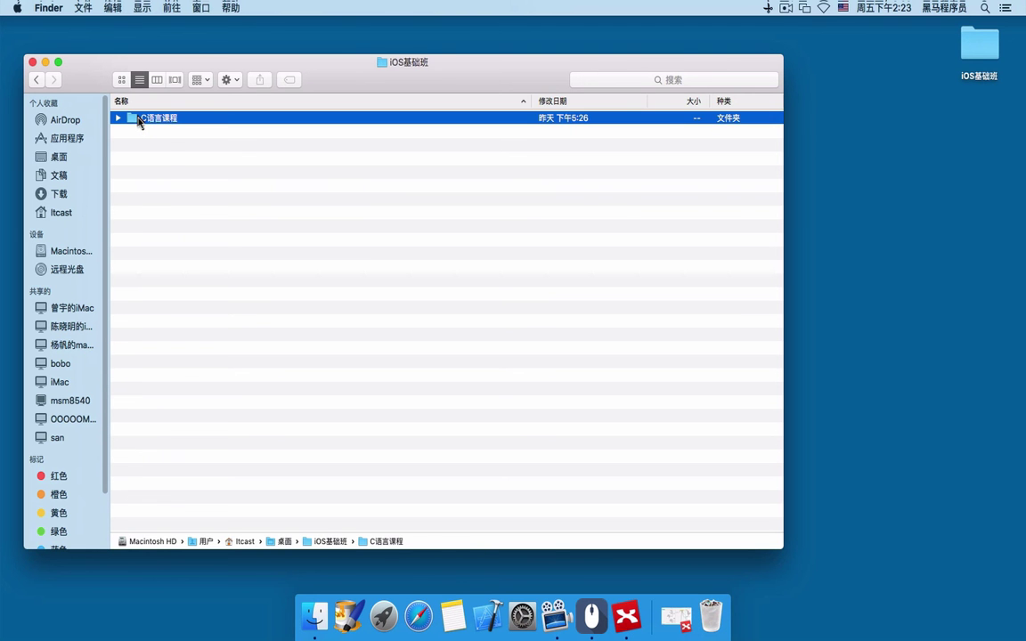
double_click(138, 123)
double_click(153, 131)
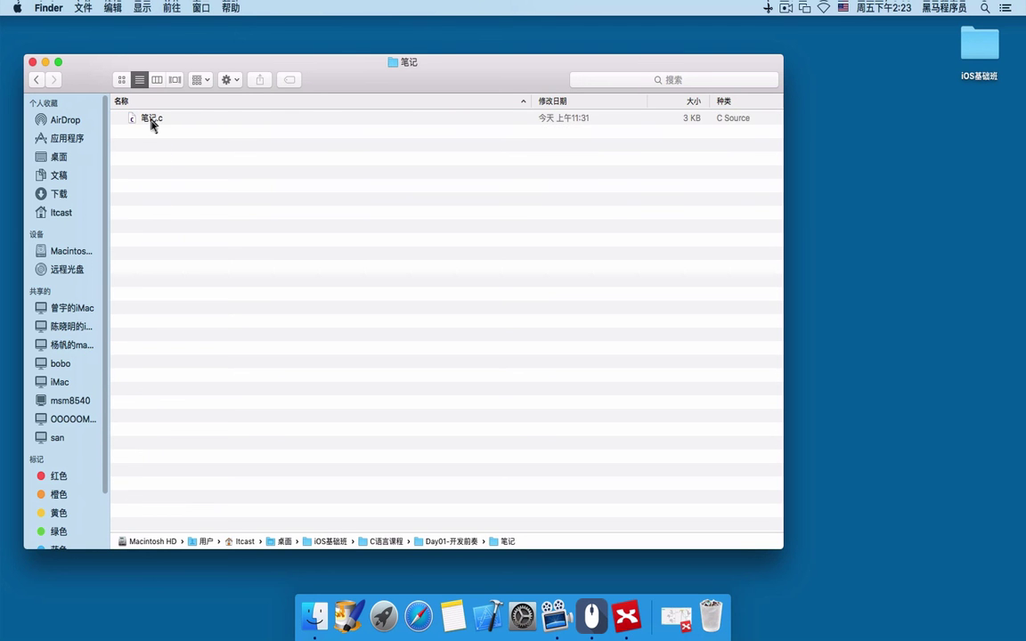
- Duplicate the 笔记.c file within the 笔记 folder, shift the window slightly, and clear the selection
click(155, 118)
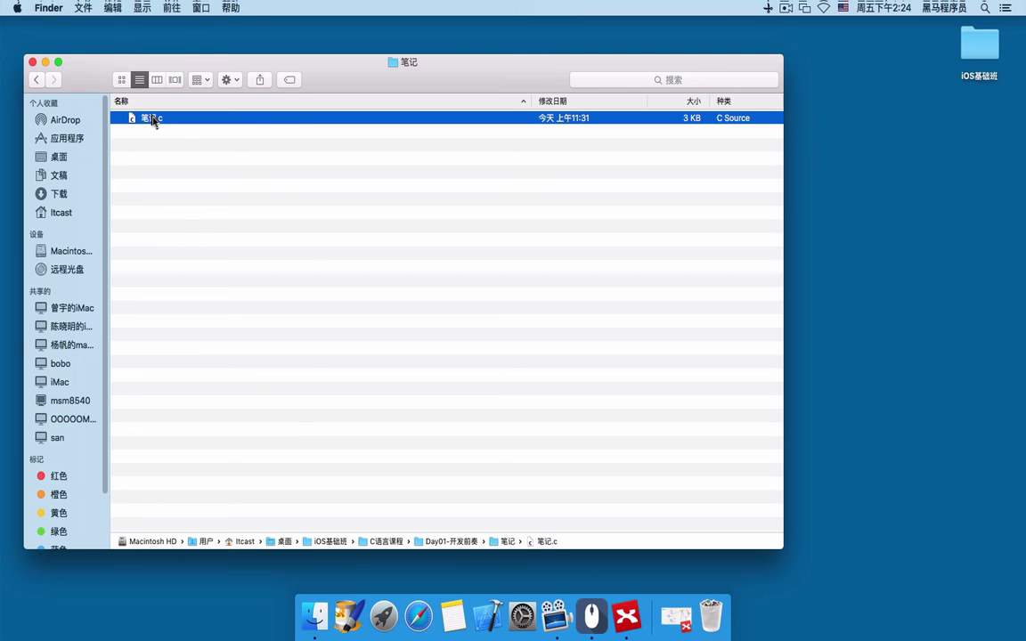
right_click(154, 121)
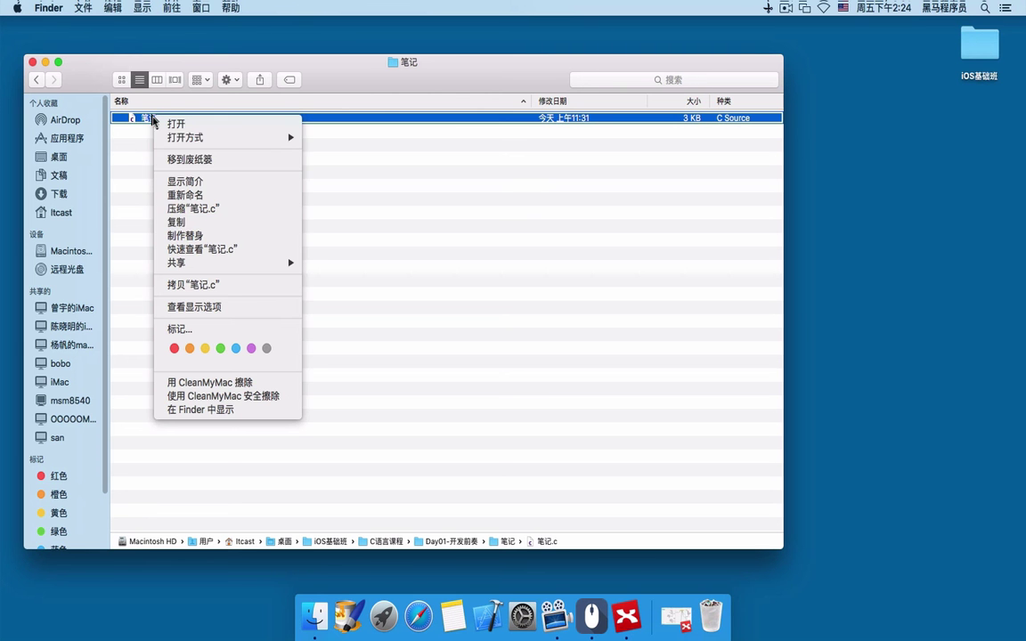
click(183, 223)
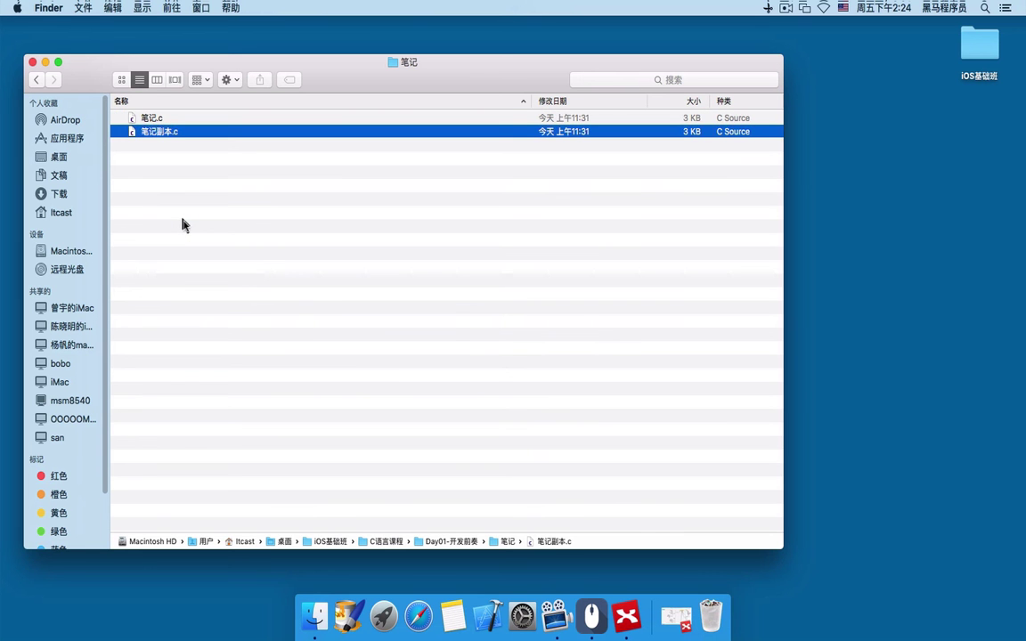
drag(344, 78, 354, 65)
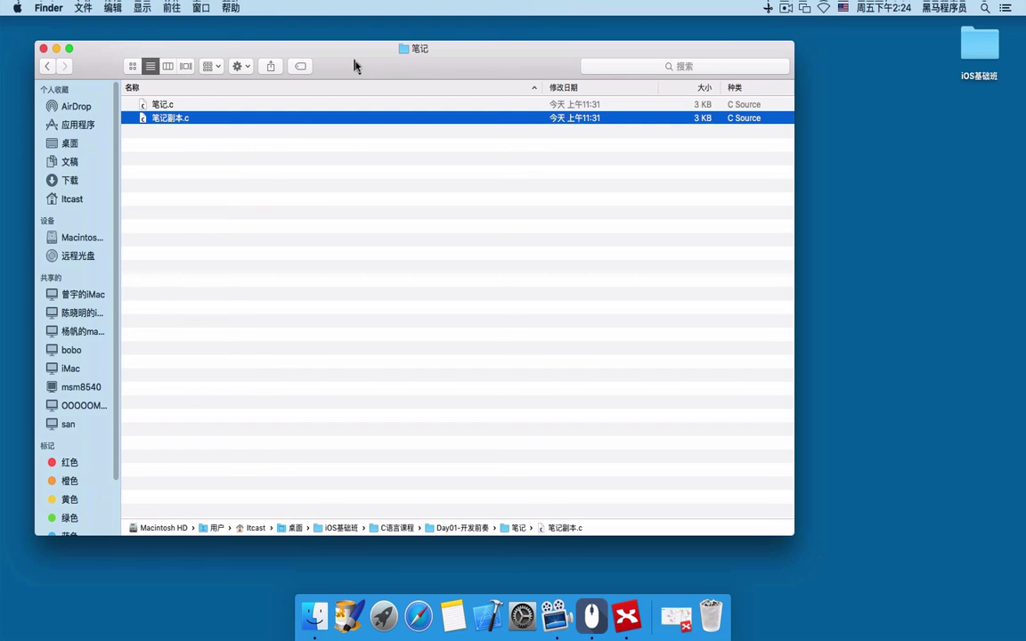
click(238, 178)
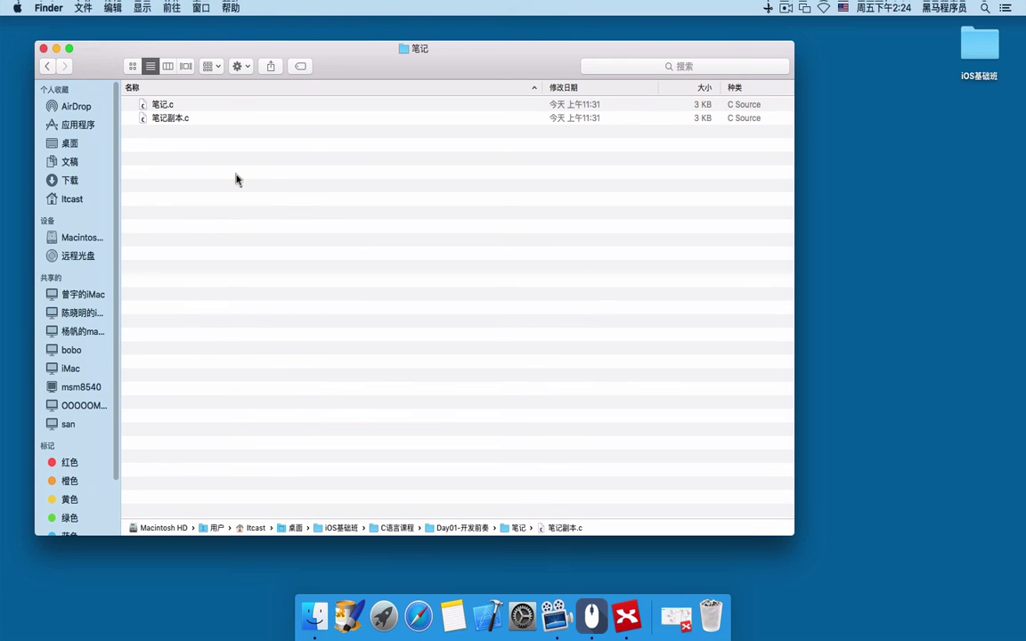
click(176, 119)
right_click(176, 120)
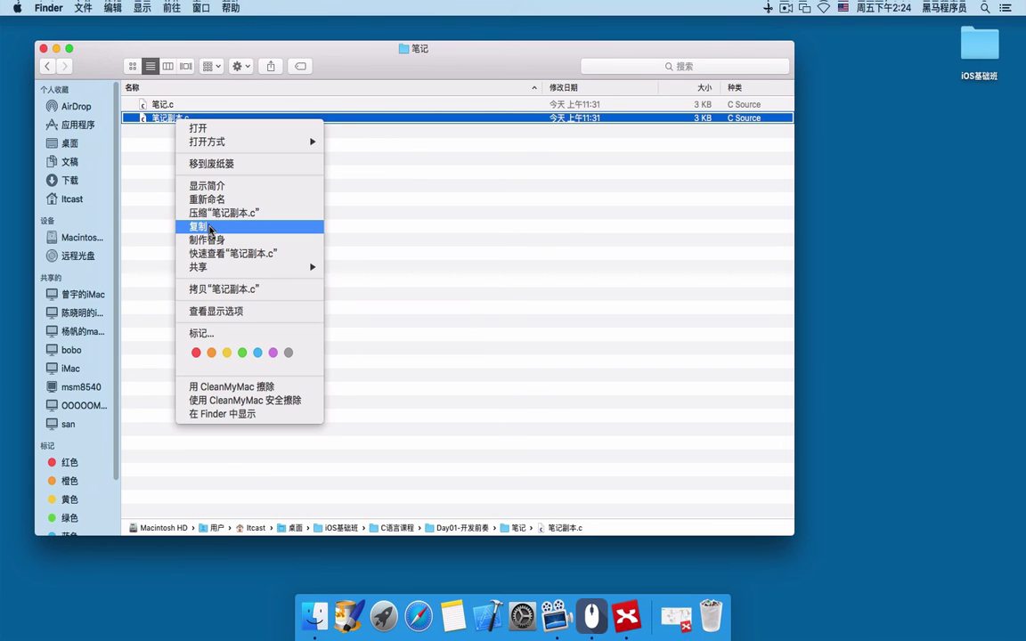
click(140, 99)
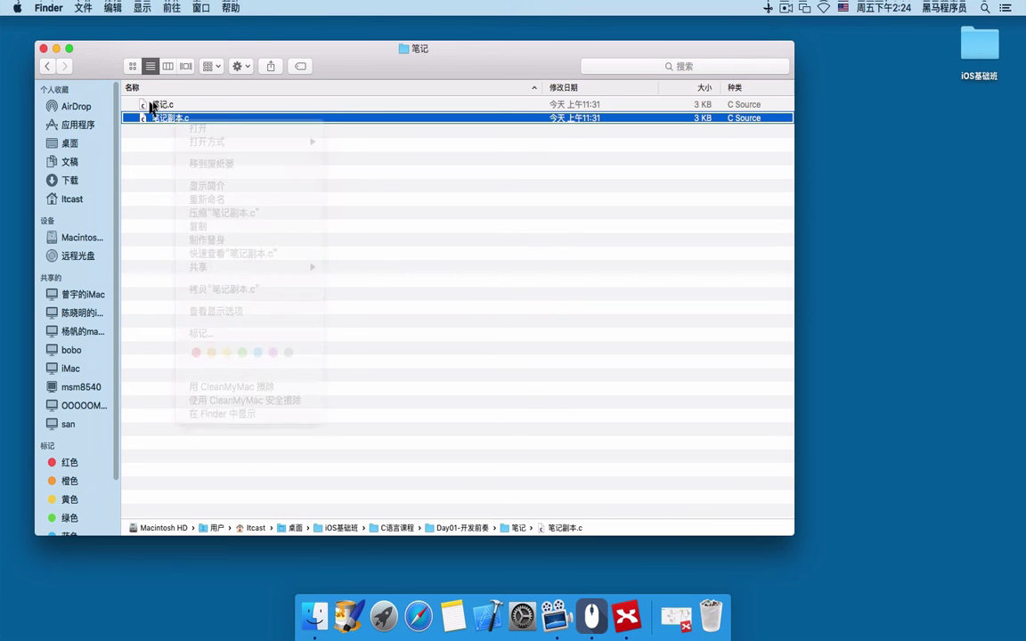
click(153, 104)
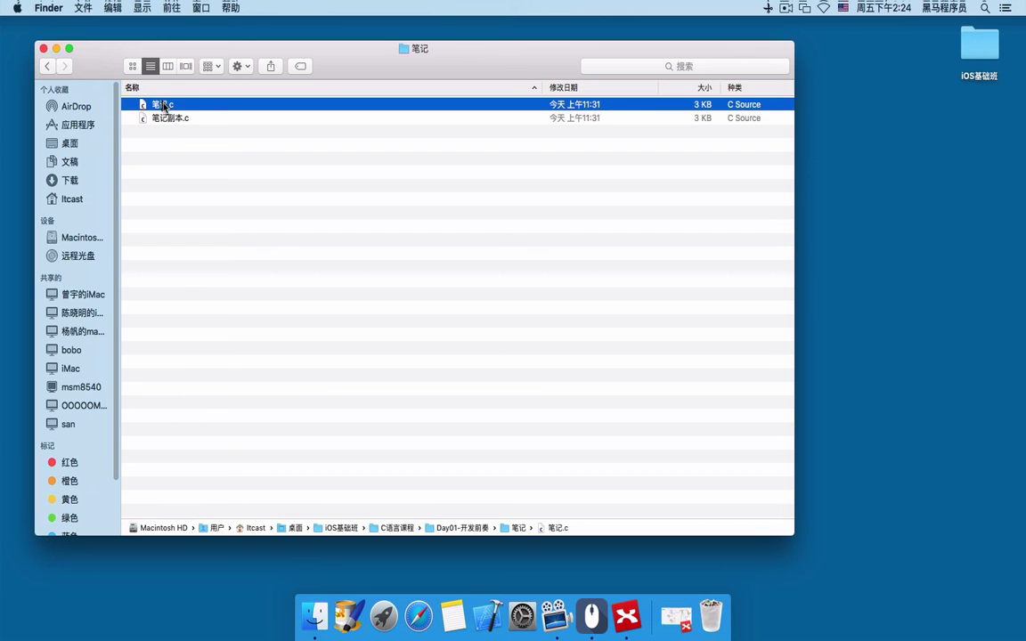
click(166, 118)
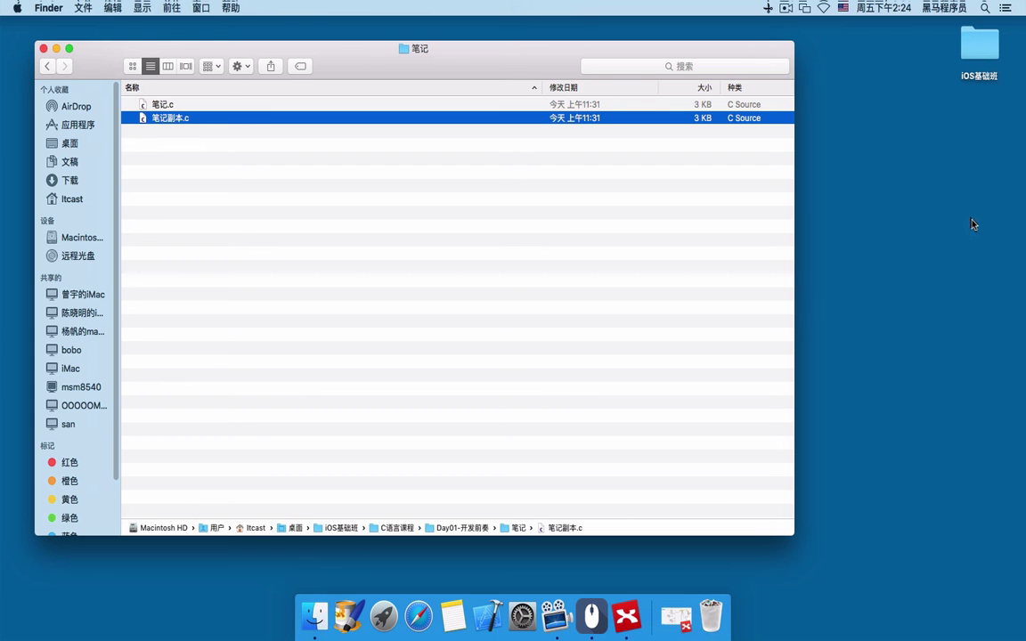
click(270, 191)
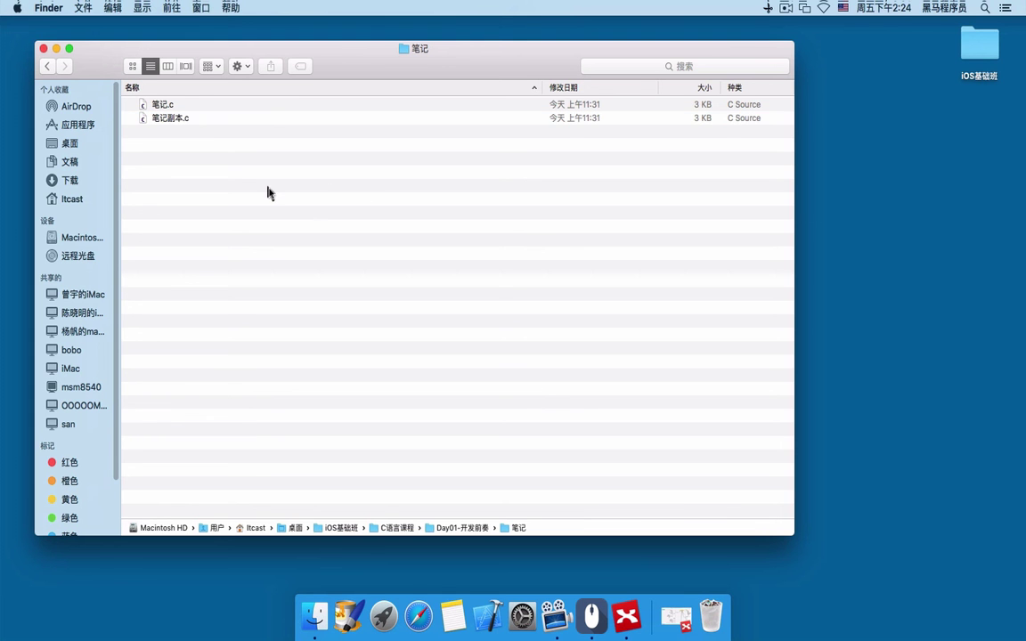
- Copy 笔记.c in the 笔记 folder and paste it onto the desktop
right_click(166, 105)
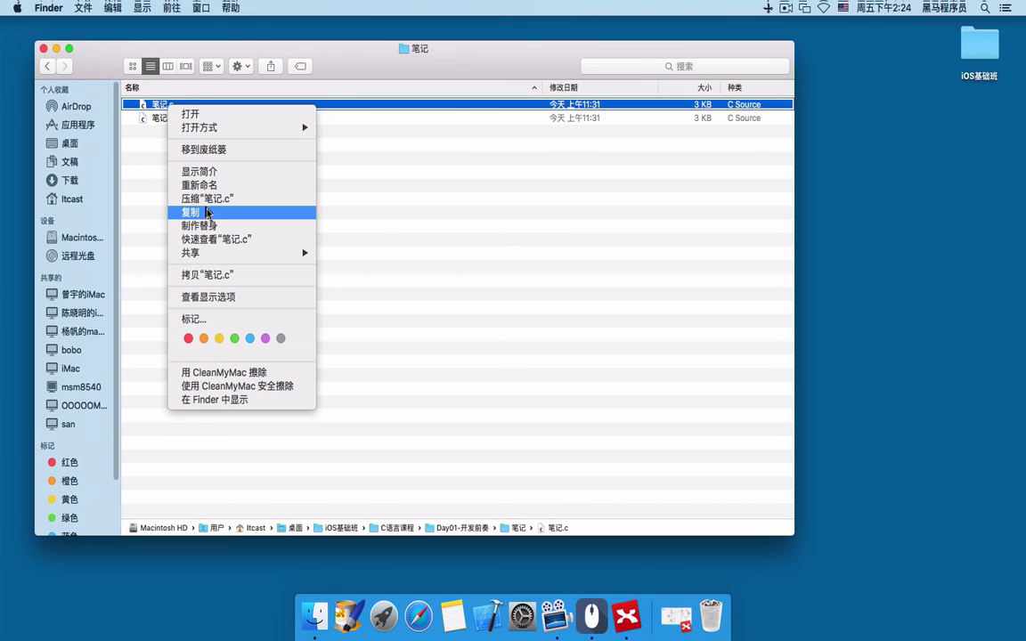
click(217, 276)
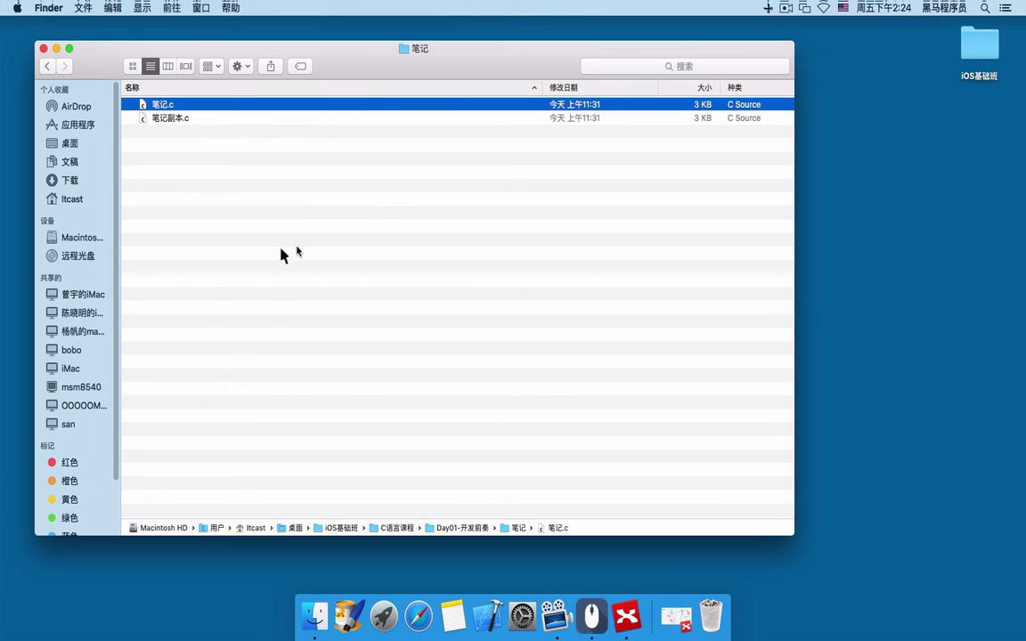
drag(463, 75, 373, 68)
right_click(870, 112)
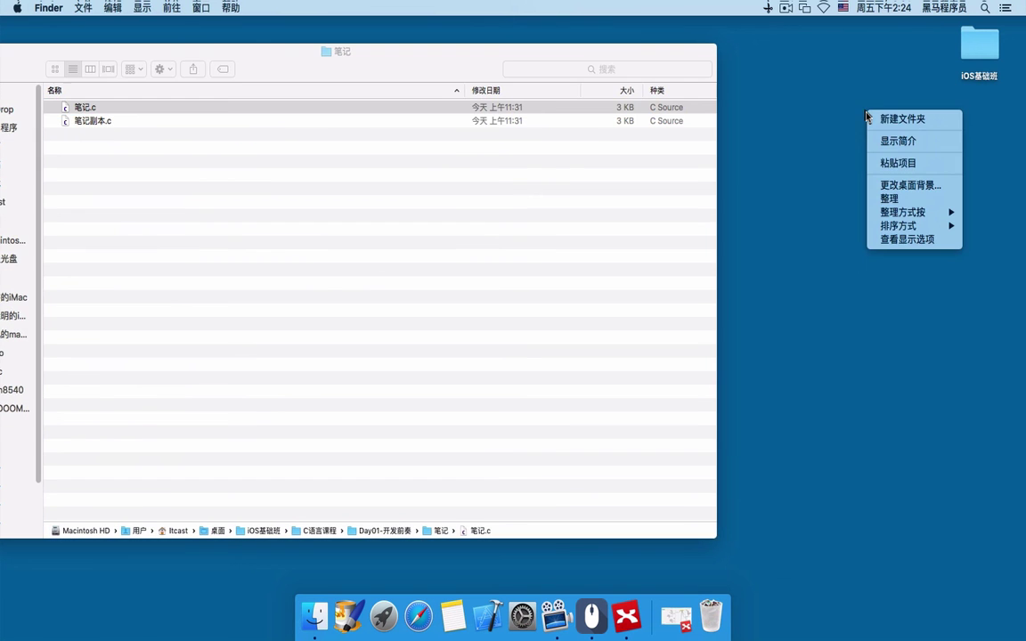
click(891, 164)
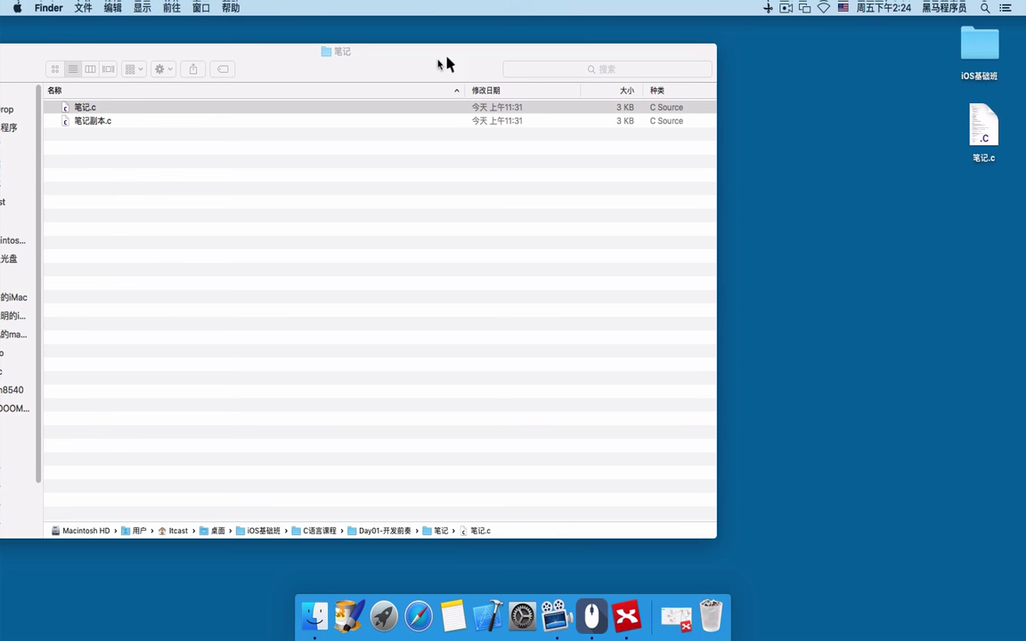
- Move the Finder window back fully into view and send the desktop copy of 笔记.c to the Trash
drag(425, 64, 560, 46)
right_click(983, 131)
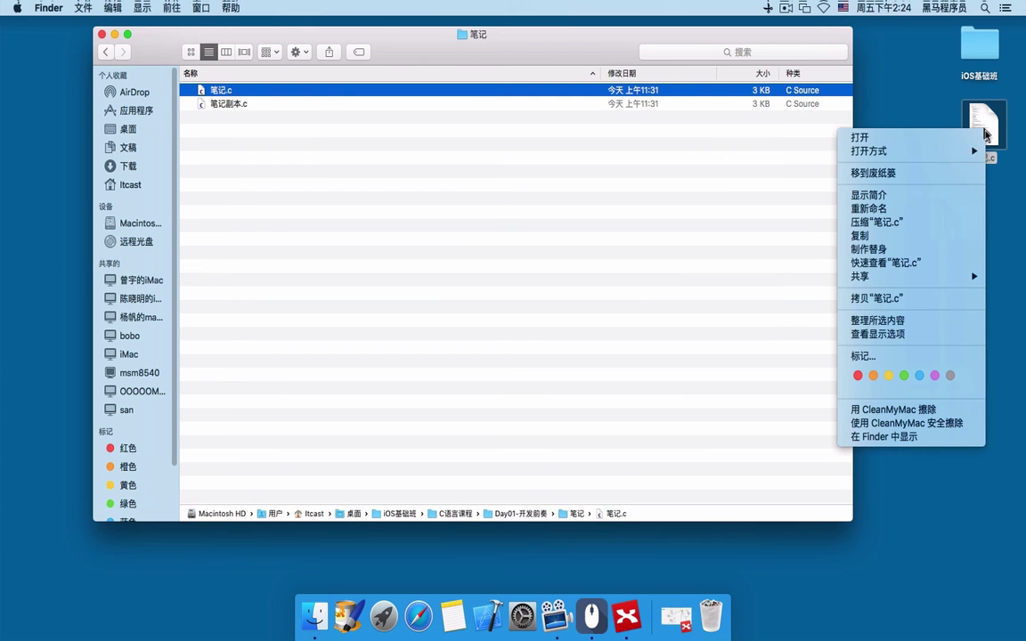
key(Return)
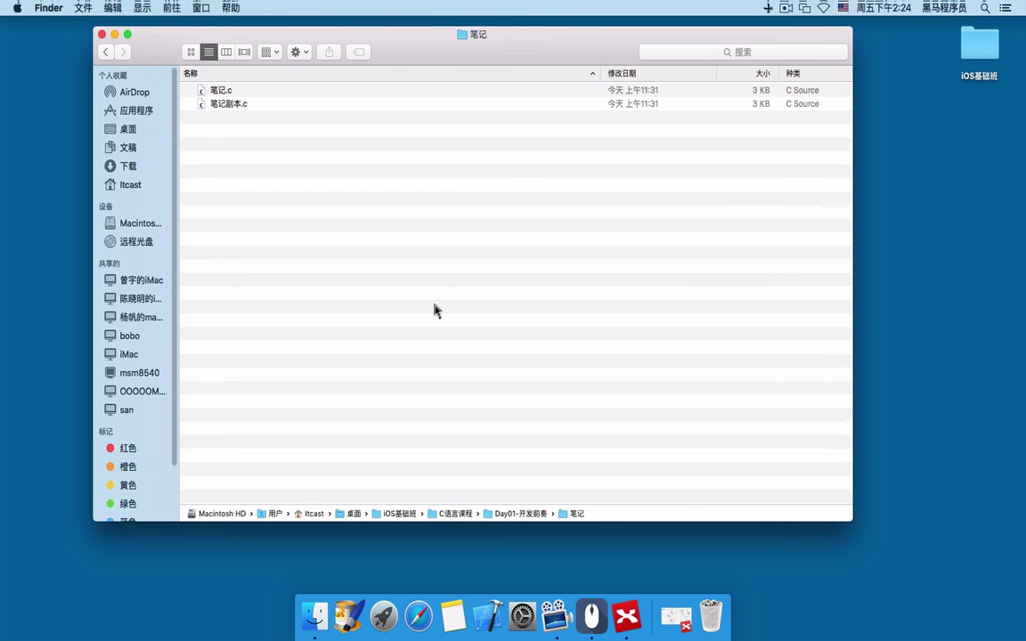
- Select 笔记.c in the 笔记 folder, uncover the desktop, and put a copy of the file on the desktop again
click(283, 92)
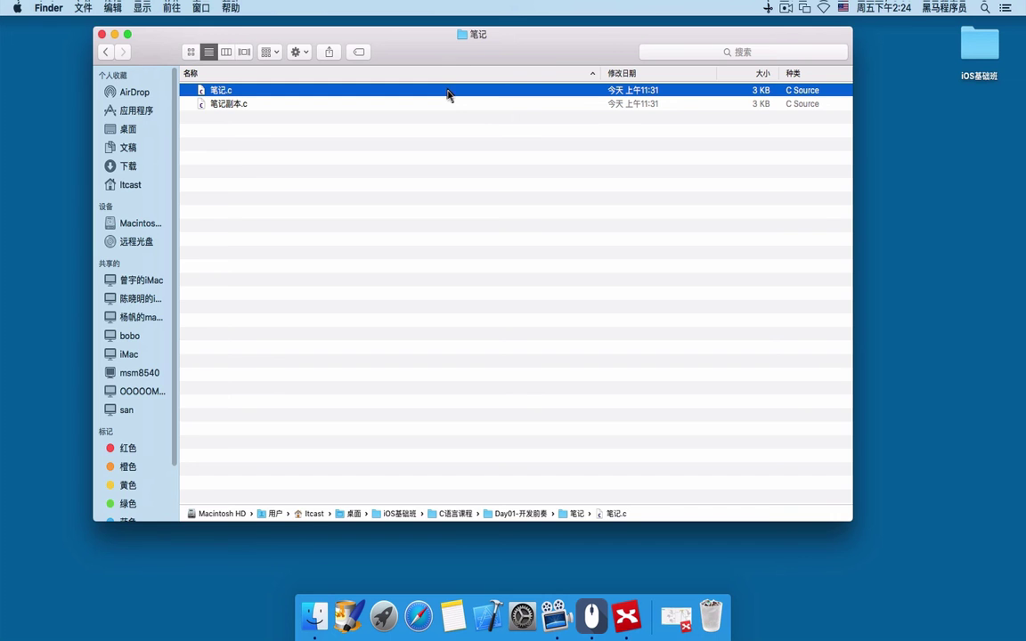
drag(586, 36, 410, 58)
click(967, 257)
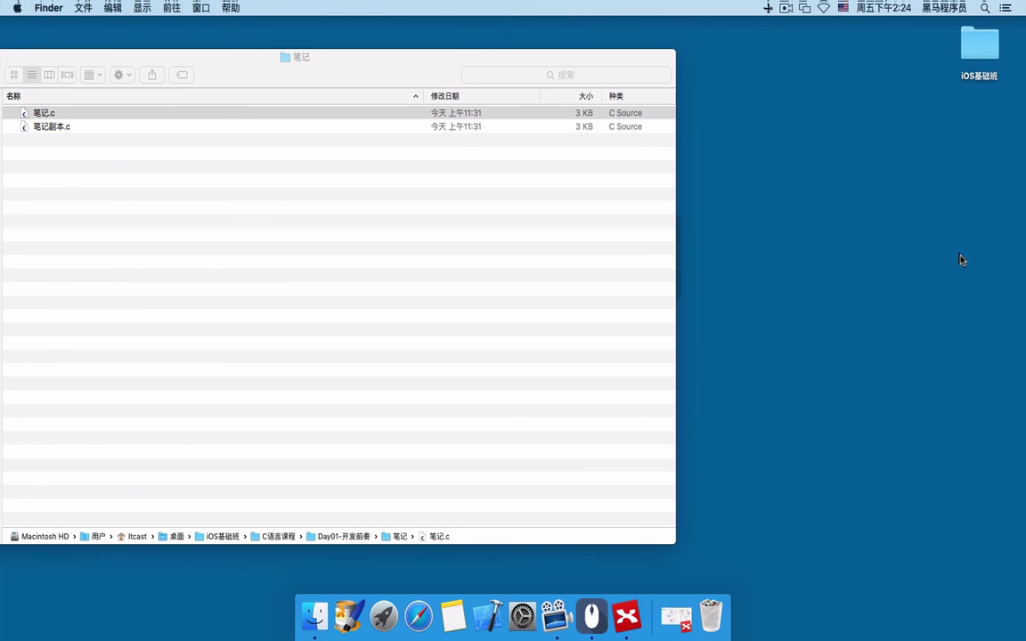
key(super+z)
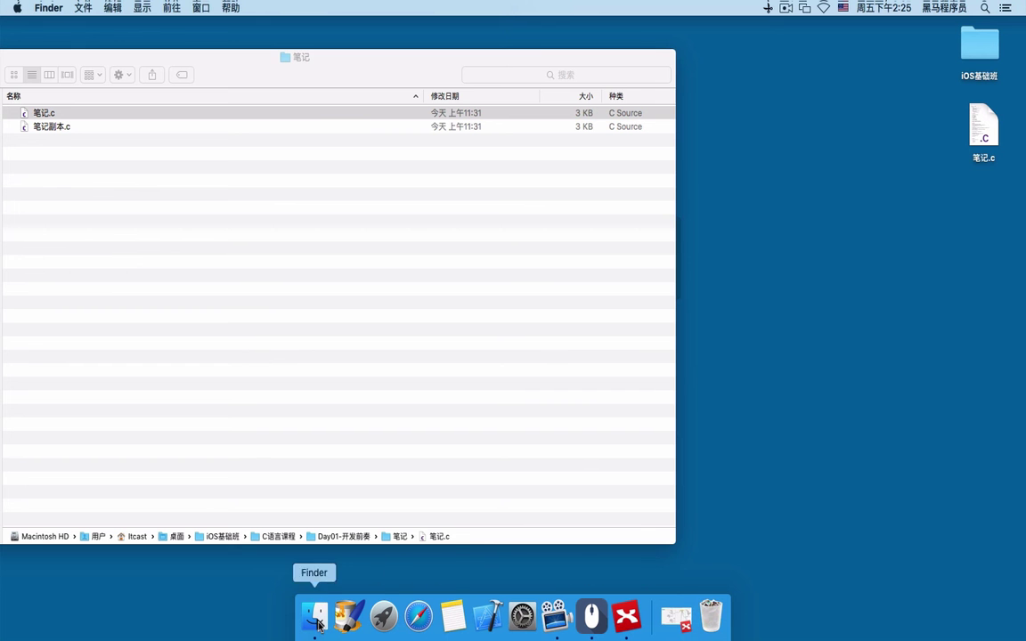
- Bring the Finder window fully into view and go back from the 笔记 folder to the iOS基础班 folder
click(414, 63)
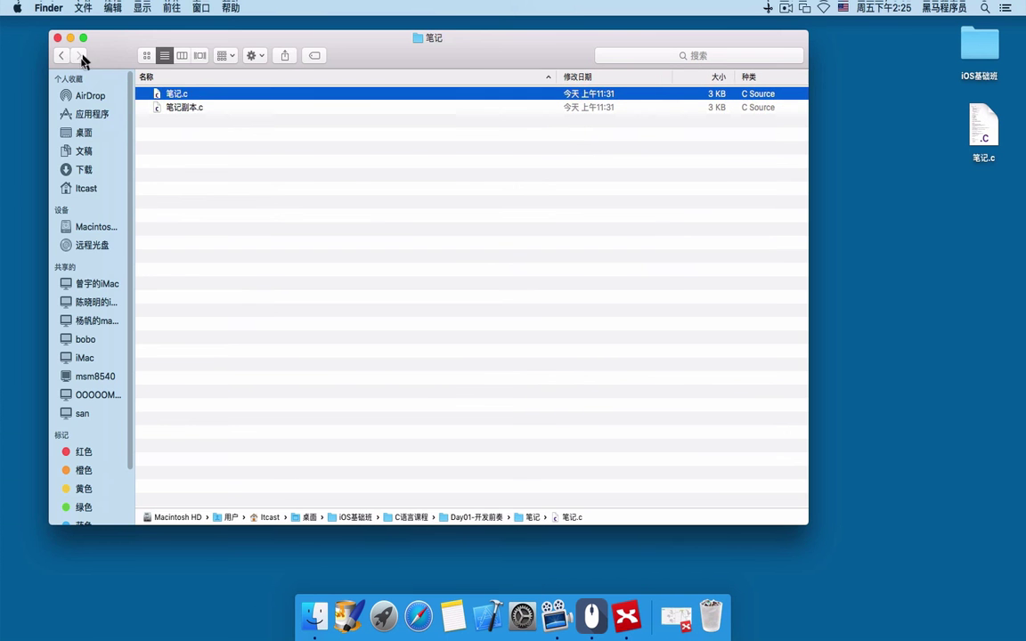
click(63, 56)
click(62, 56)
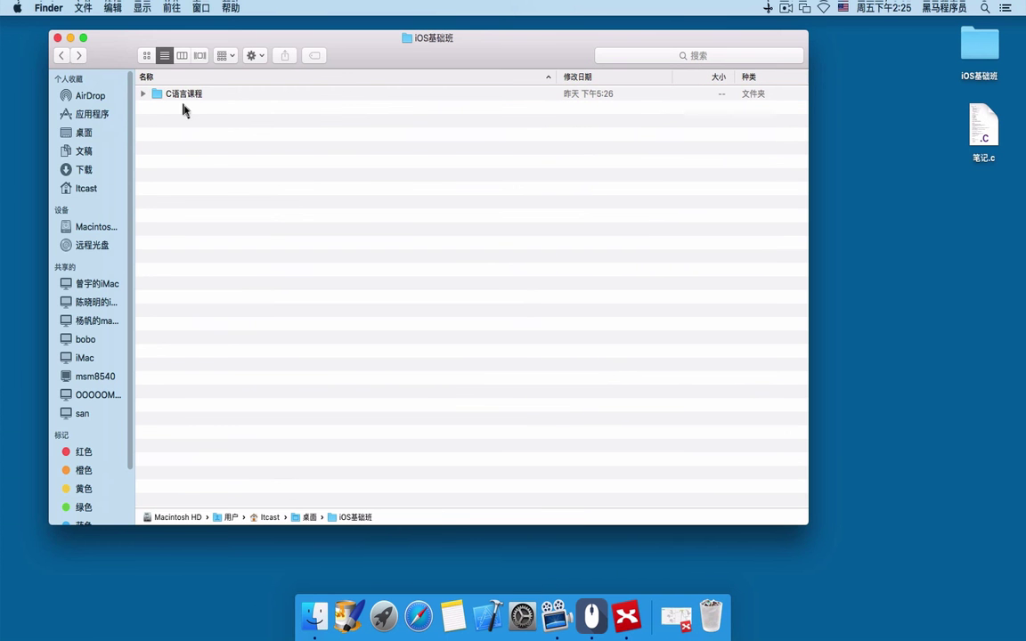
- Open Day01-iOS开发前奏.pdf from the 资料 folder of Day01-开发前奏 inside the C语言课程 folder
click(188, 96)
double_click(188, 96)
click(193, 189)
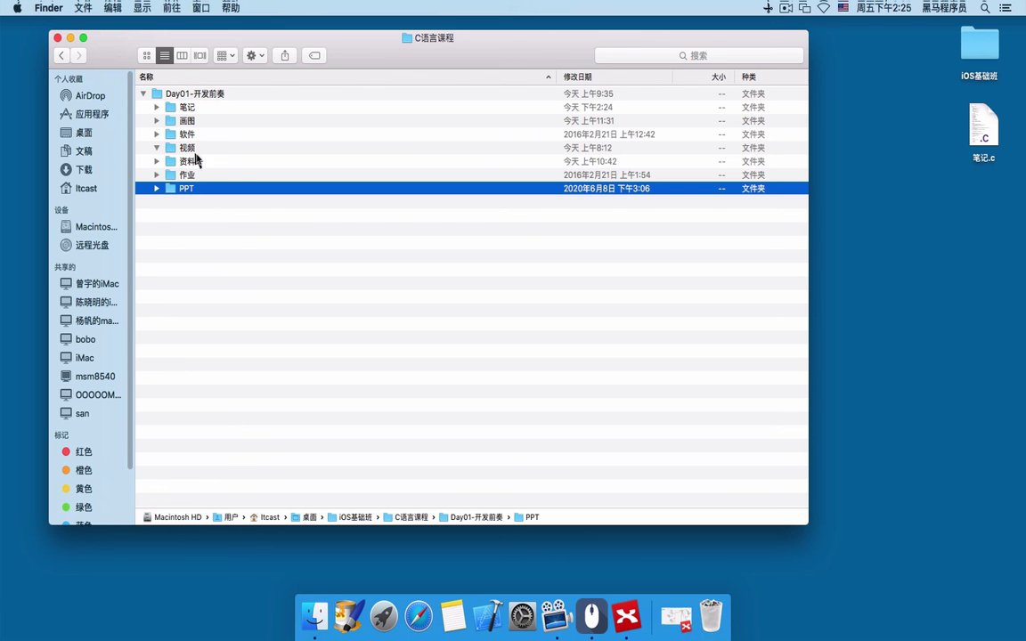
double_click(191, 163)
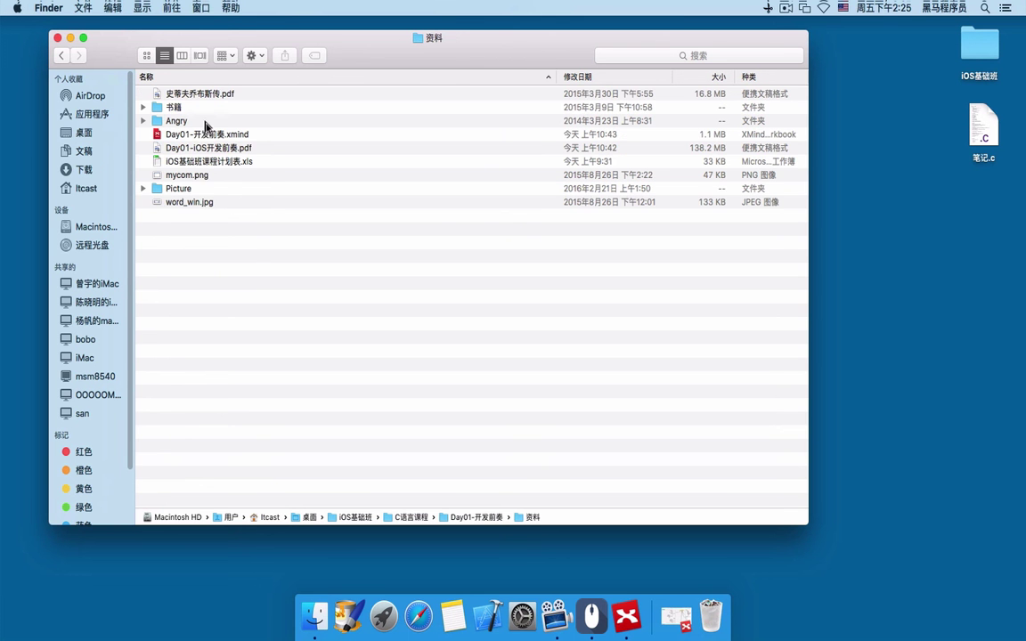
click(197, 148)
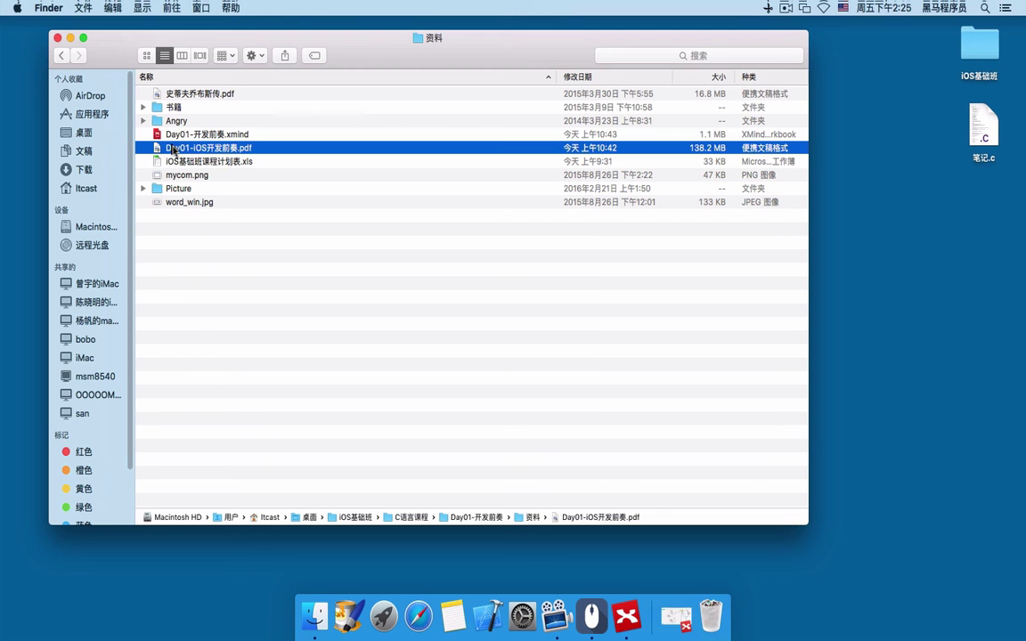
double_click(197, 147)
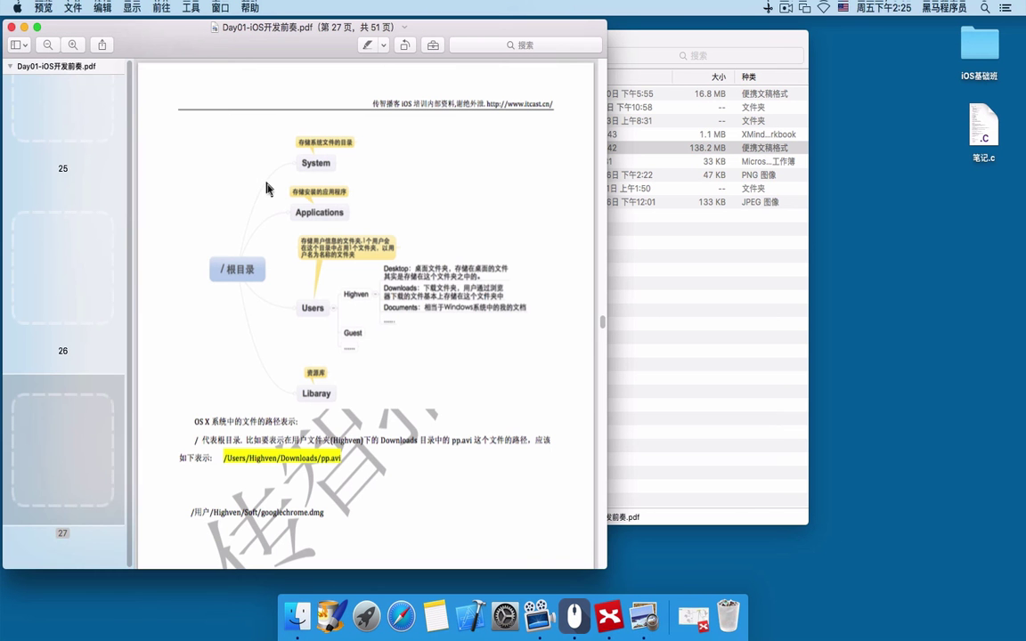
- Look through the Finder section on pages 28 and 29 of the PDF, minimize it, and shift the Finder window slightly
scroll(55, 330, down, 10)
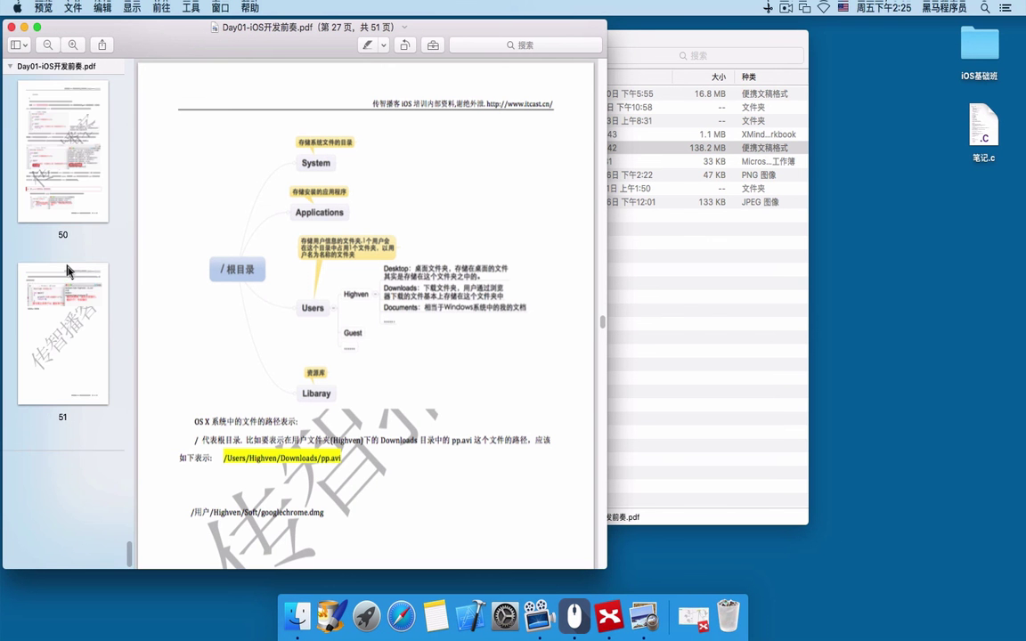
click(71, 267)
scroll(74, 285, up, 7)
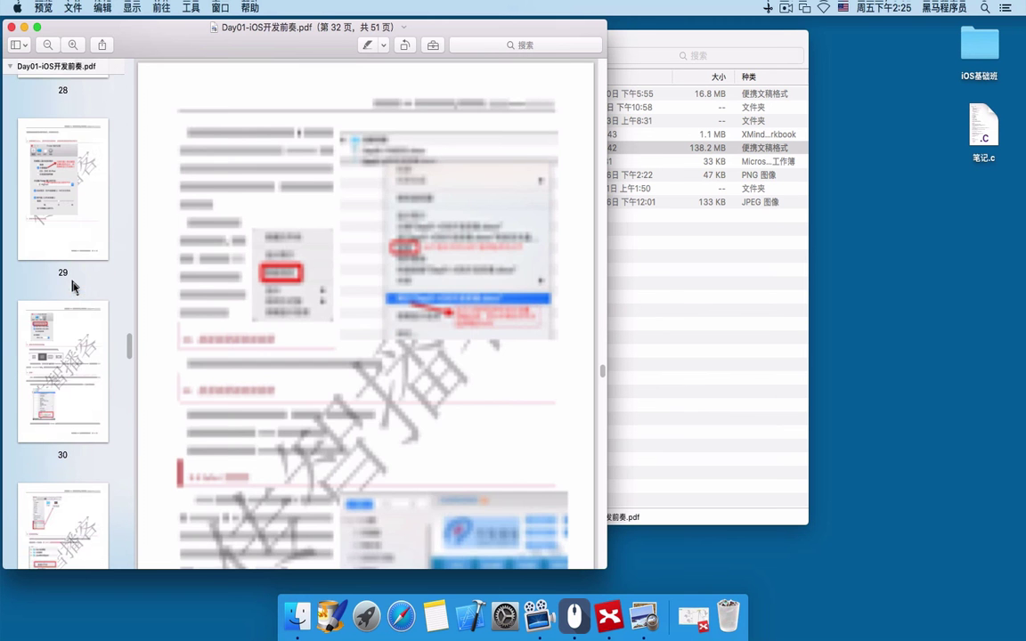
click(71, 239)
scroll(350, 338, down, 5)
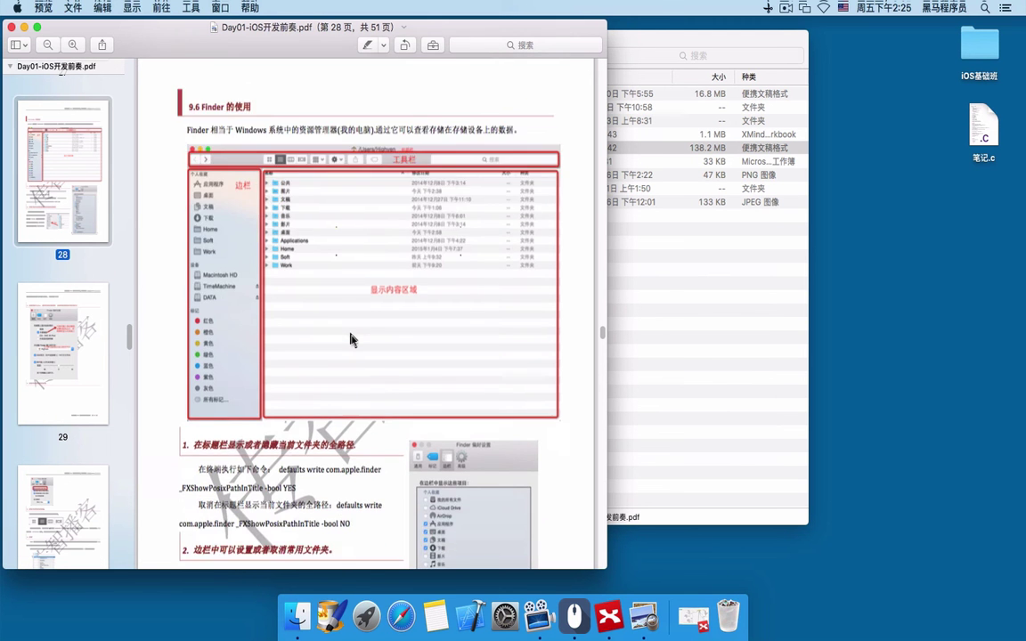
scroll(350, 338, down, 10)
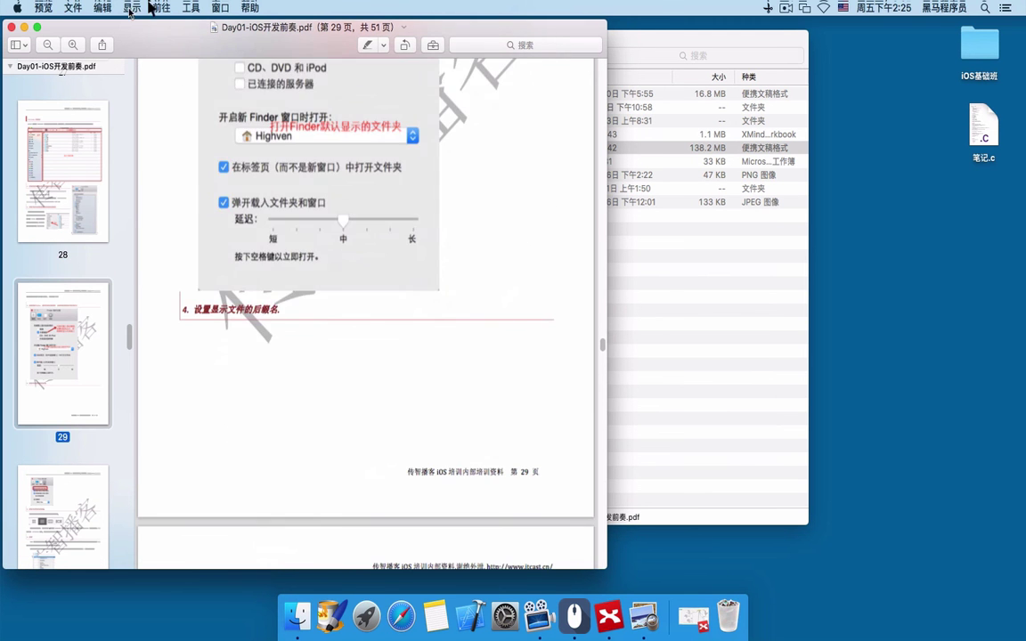
click(24, 27)
drag(438, 43, 449, 41)
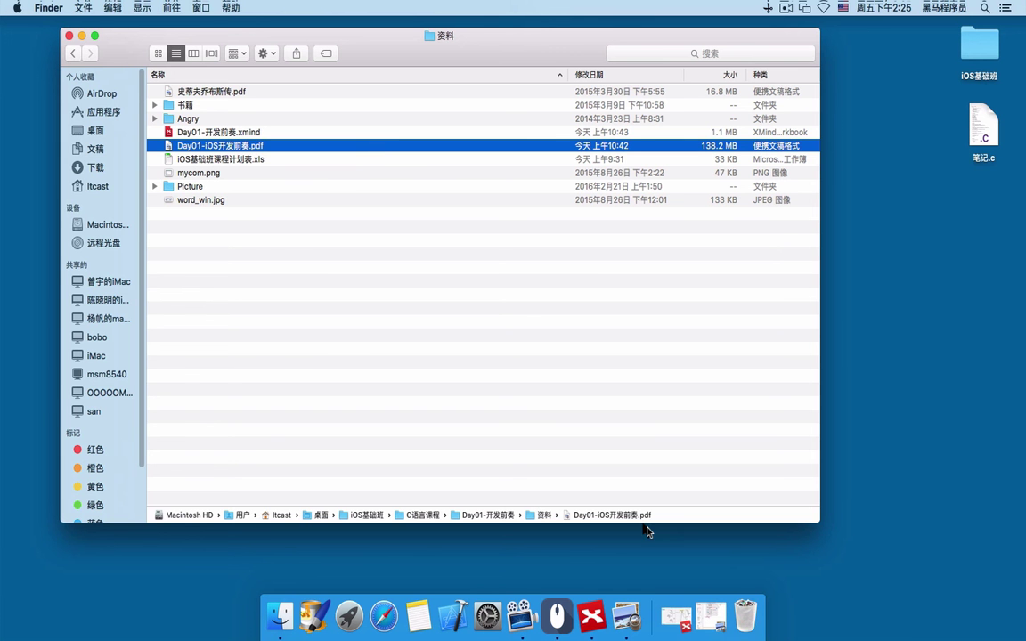
- Switch to the XMind mind map, select the 重命名 topic, and minimize the map
click(676, 614)
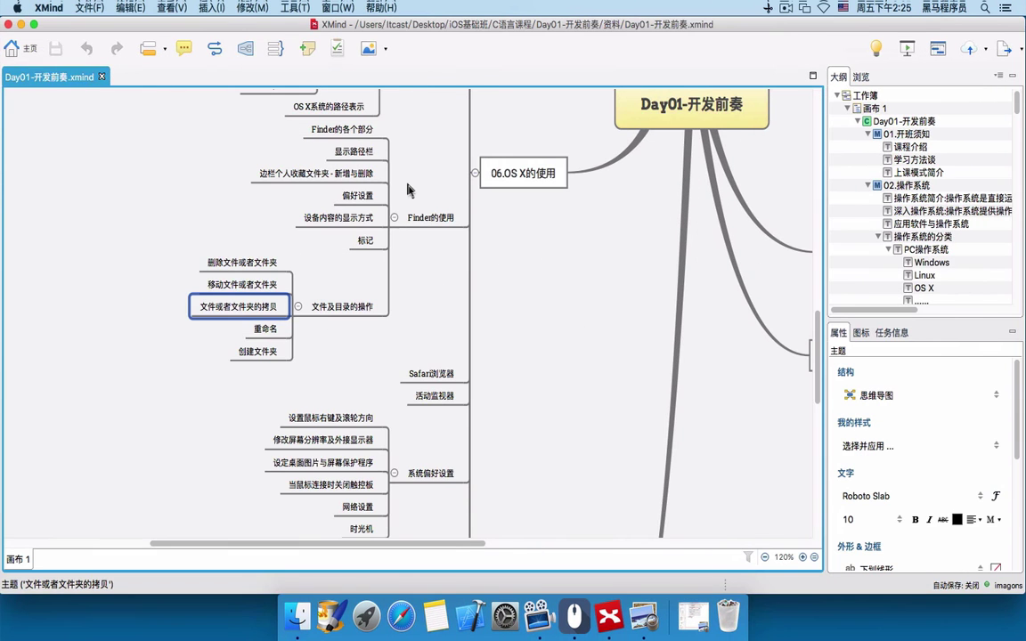
click(264, 328)
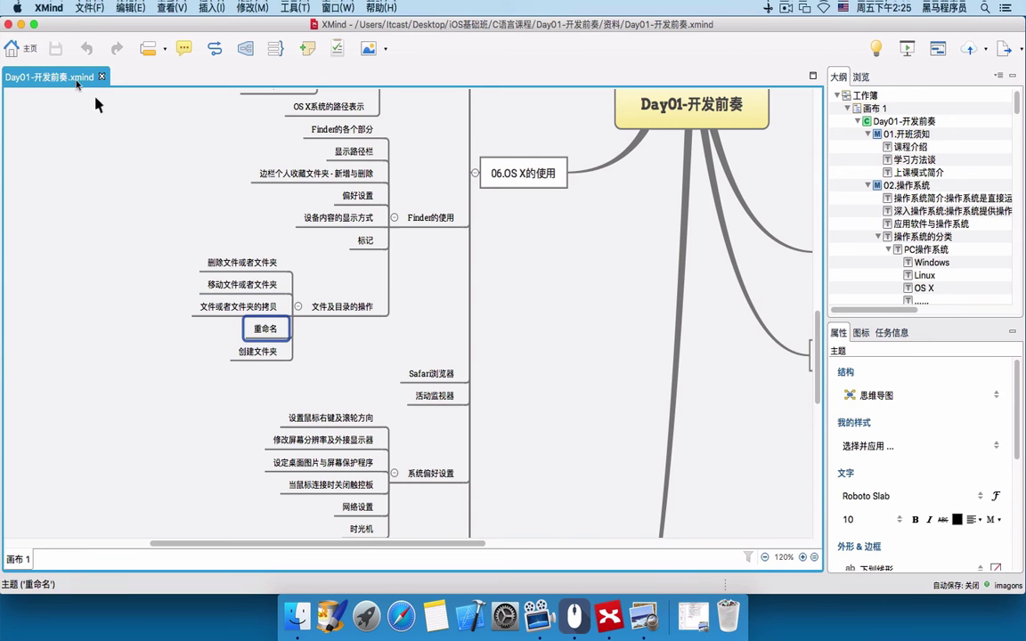
click(34, 24)
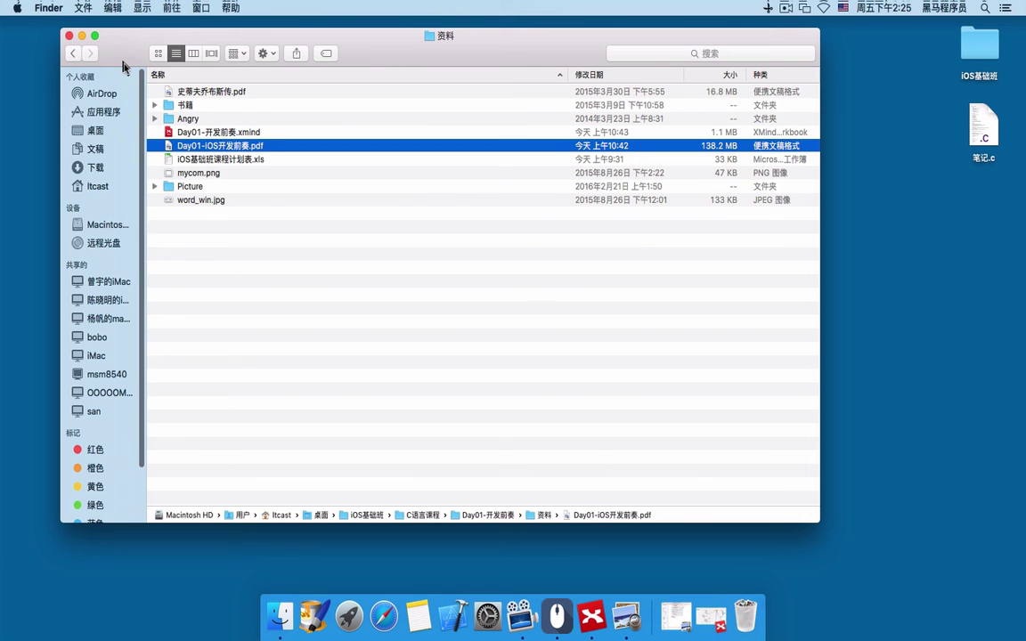
- Show the Itcast home folder and rename its 新文件夹 folder to 真有哦
click(108, 130)
click(115, 186)
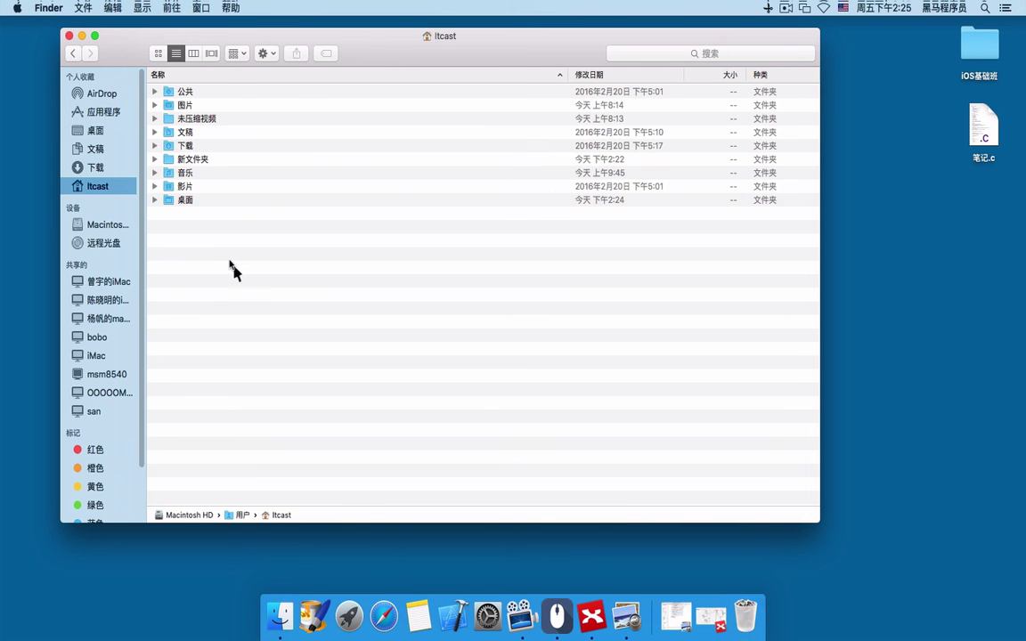
click(218, 162)
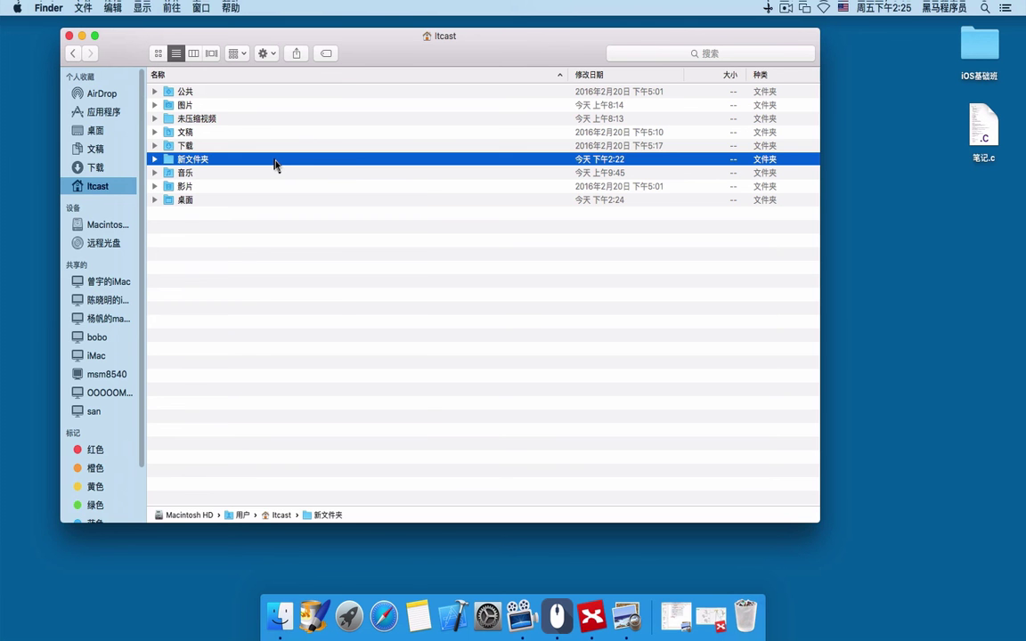
right_click(275, 164)
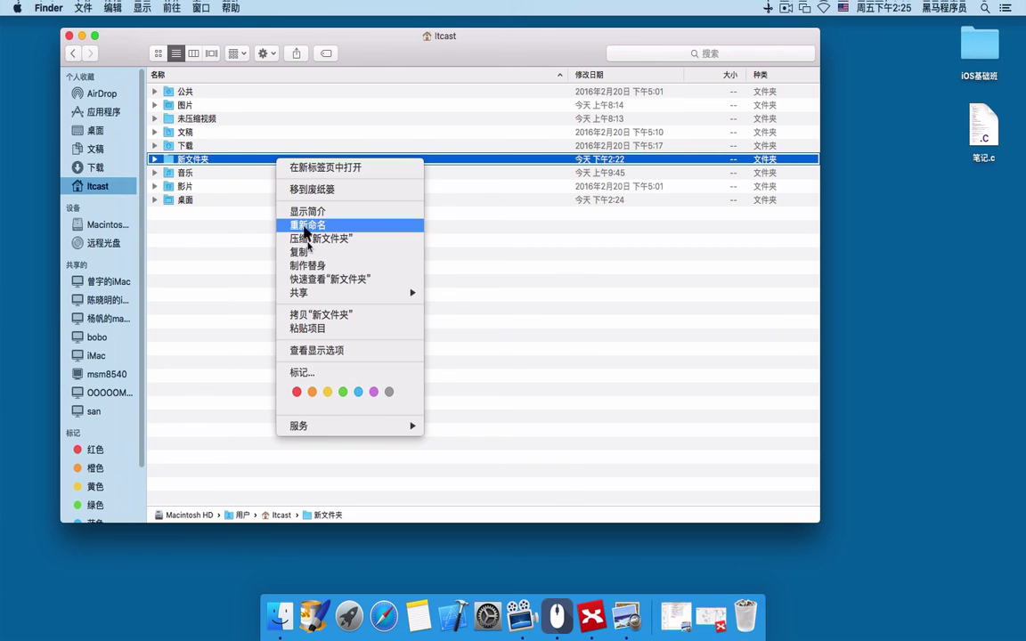
mouse_move(328, 430)
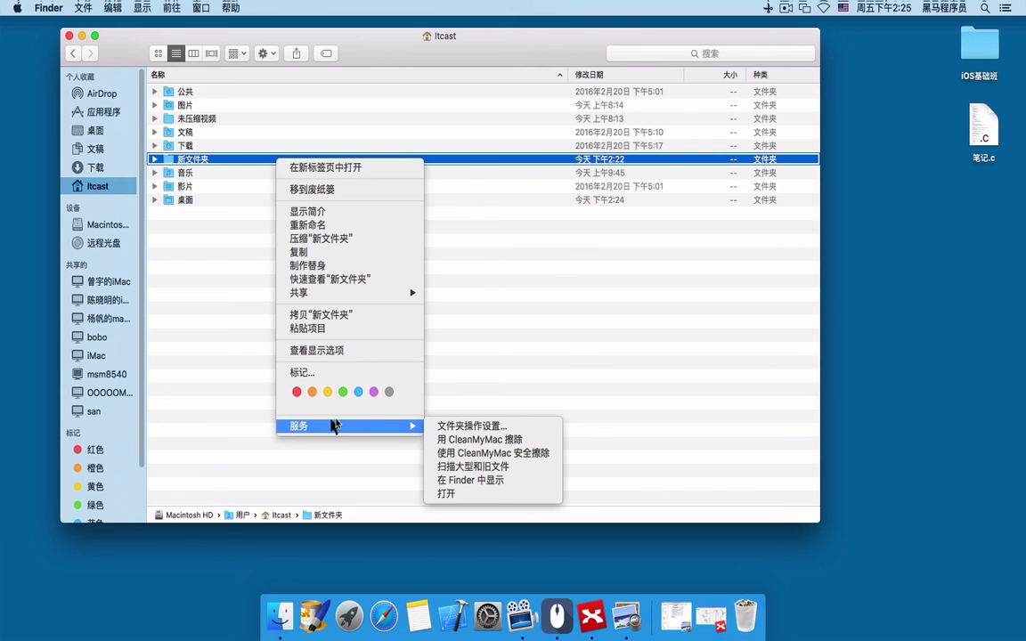
click(355, 225)
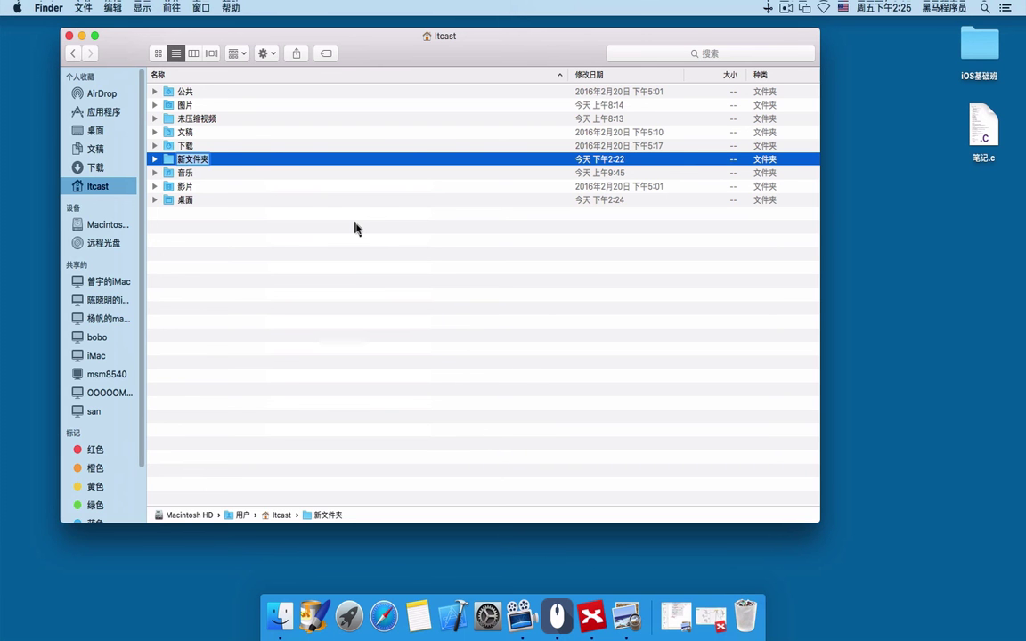
text(真有)
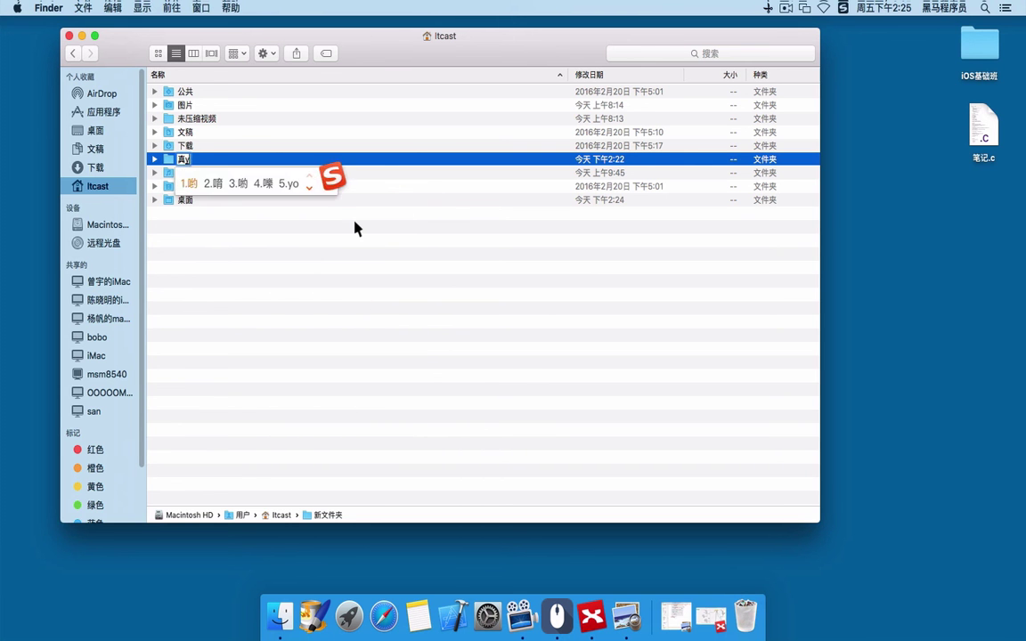
text(瞧)
key(Return)
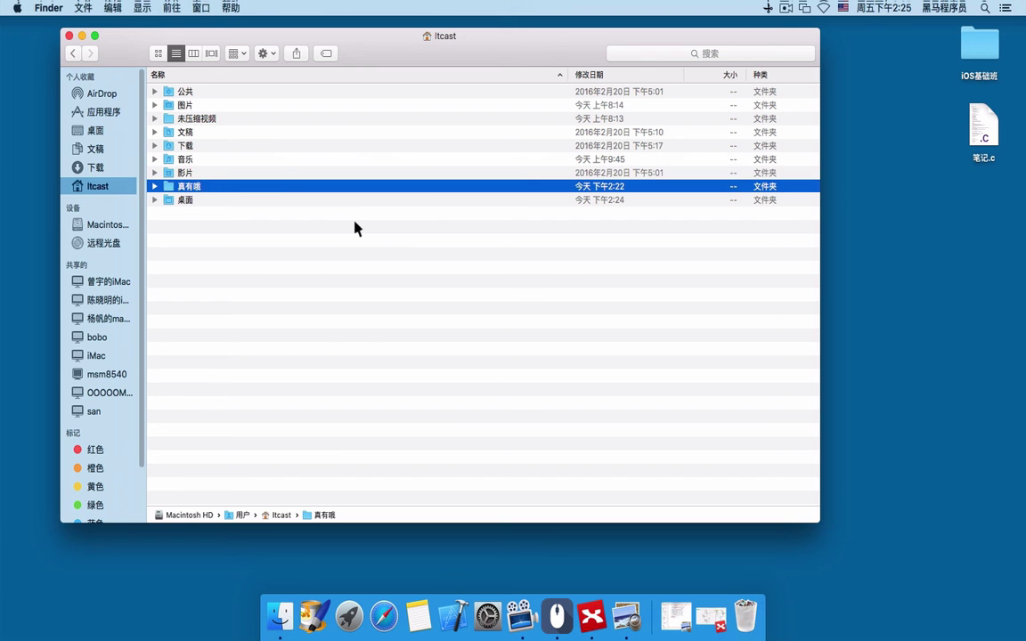
- Rename the 真有哦 folder to 哈哈哈哈哈哈 by editing its name directly in the list
right_click(283, 188)
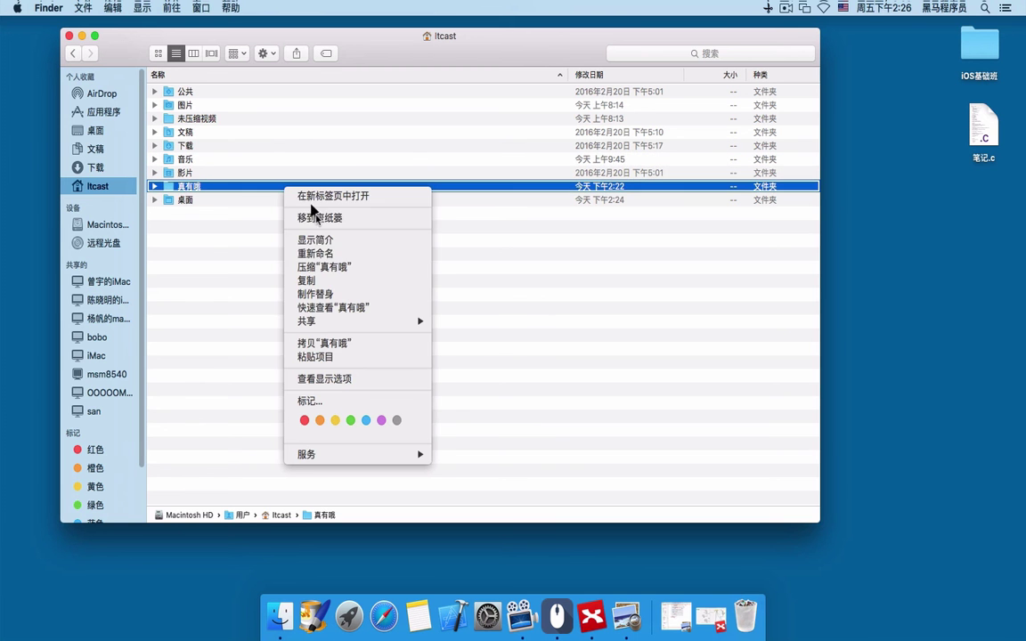
key(Escape)
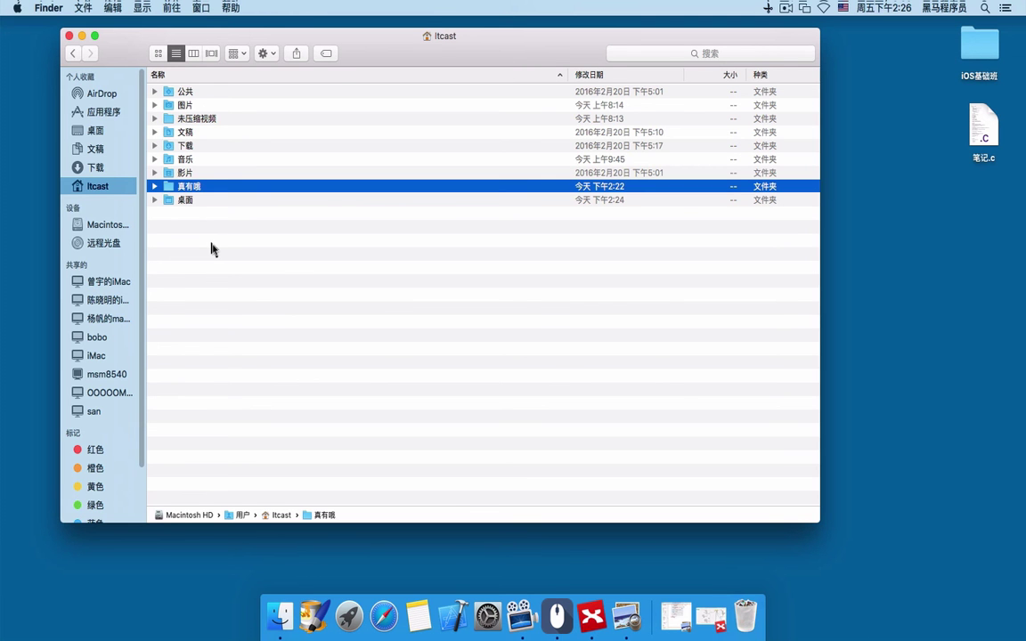
click(212, 250)
click(304, 190)
key(Return)
text(hahahahaha)
key(space)
key(Return)
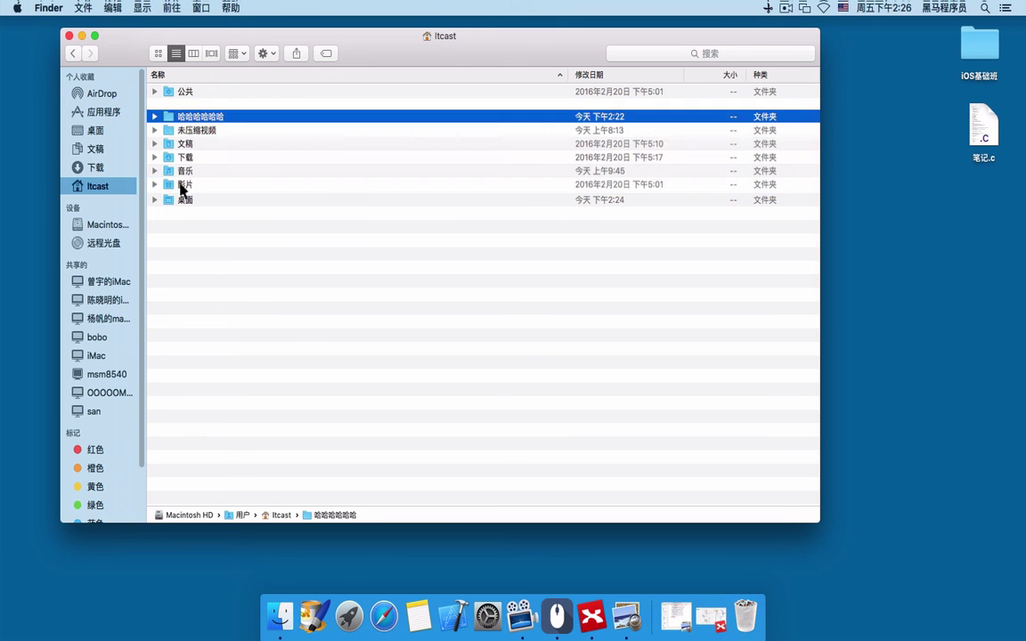
- Rename the 哈哈哈哈哈哈 folder to 新文件夹
right_click(221, 105)
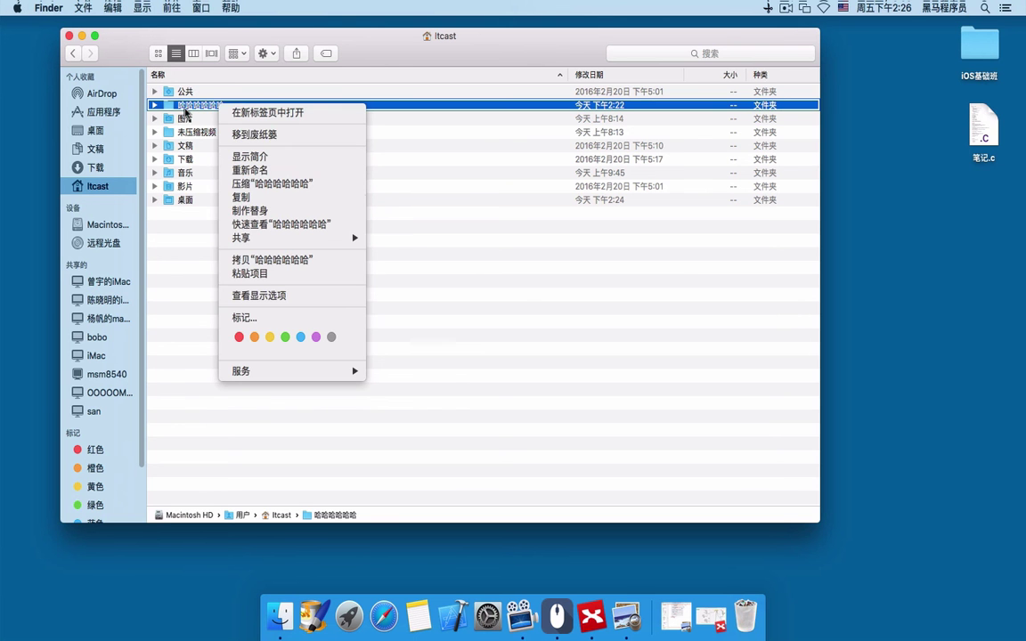
click(167, 107)
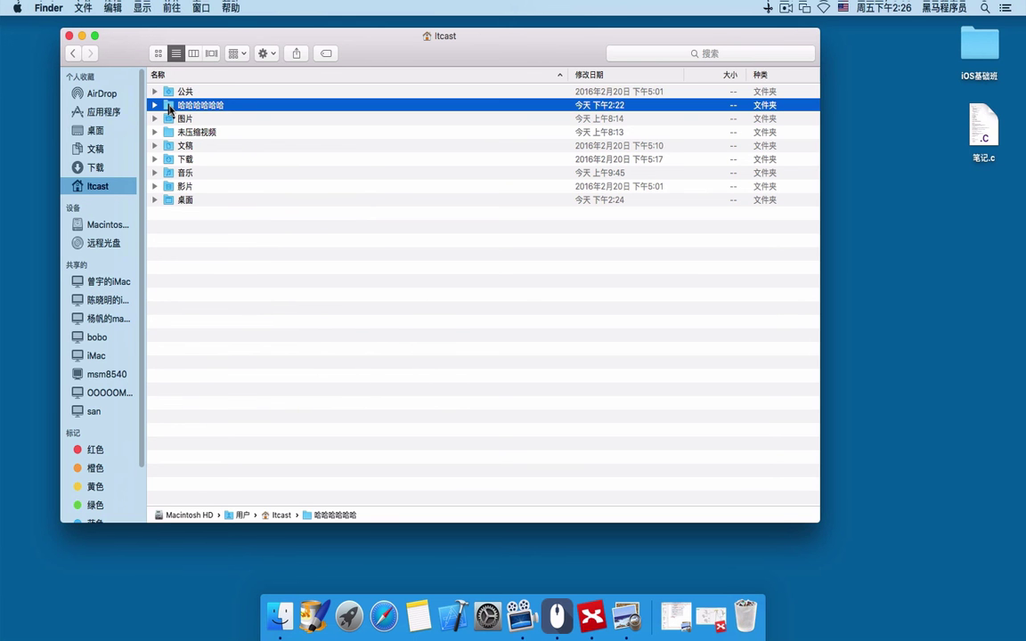
key(Return)
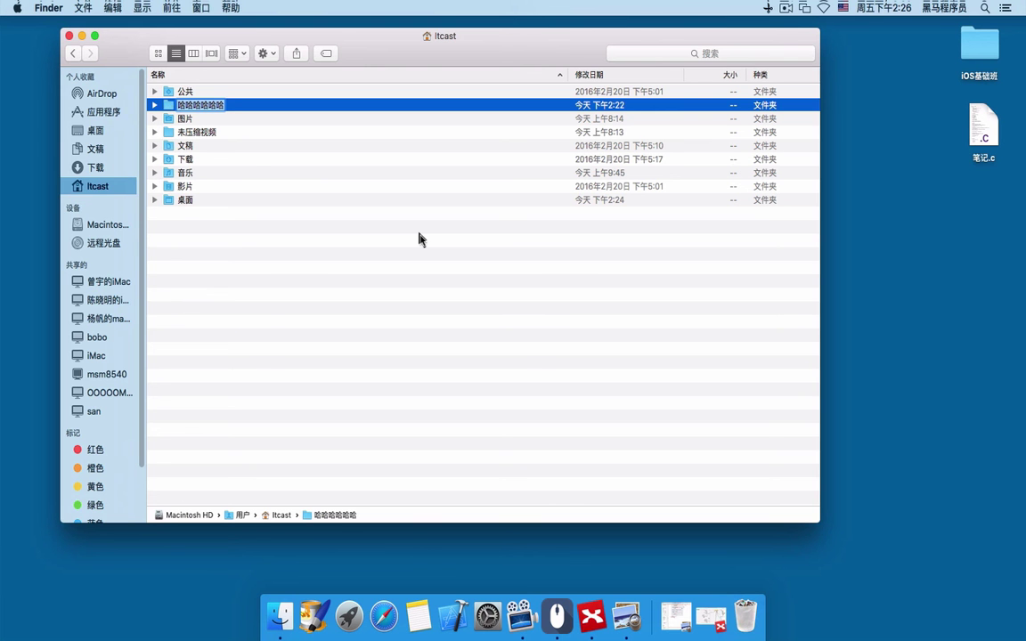
key(BackSpace)
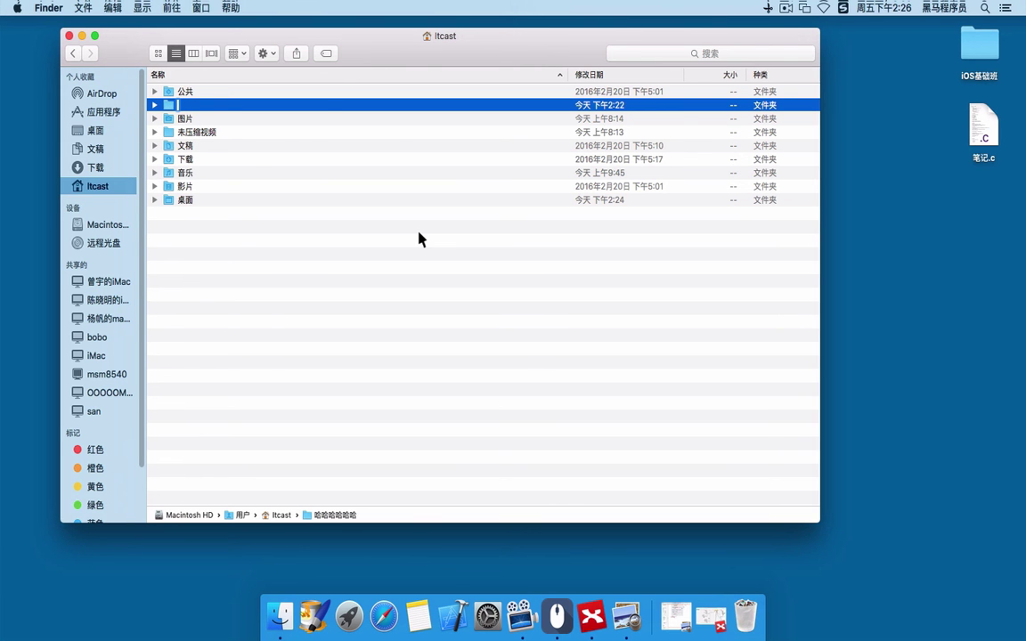
text(xinwenjianjia)
key(space)
key(Return)
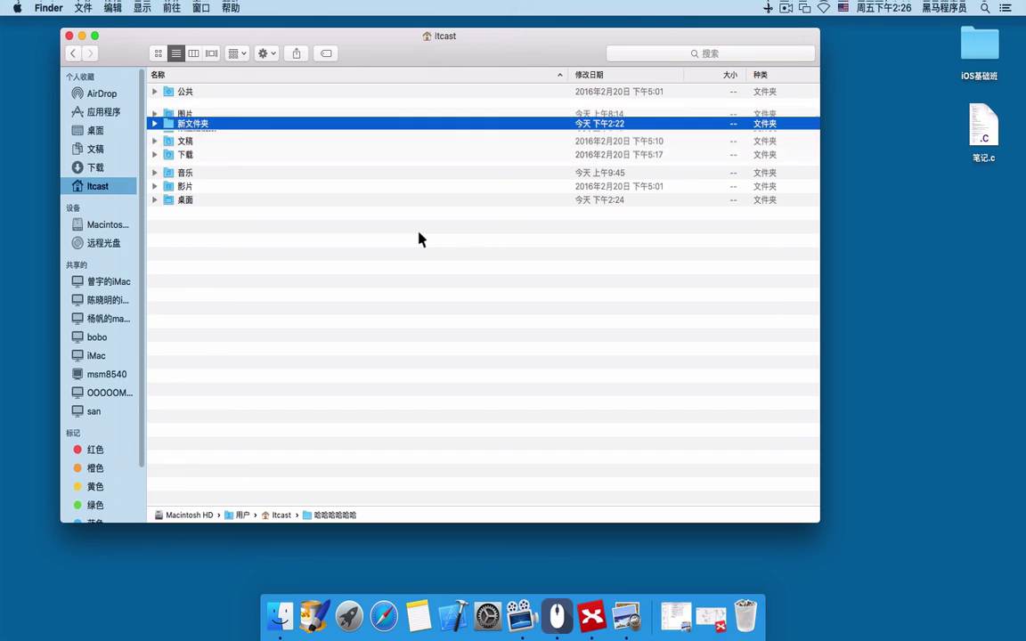
- Restore the PDF briefly and minimize it, and switch to the XMind mind map to select the Finder的使用 topic
click(626, 617)
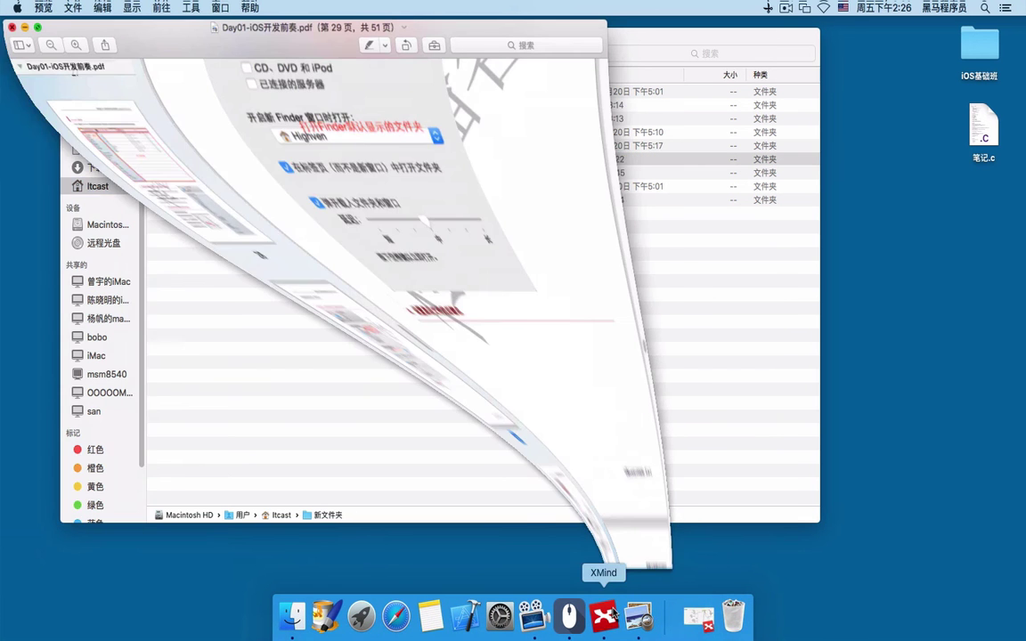
click(24, 28)
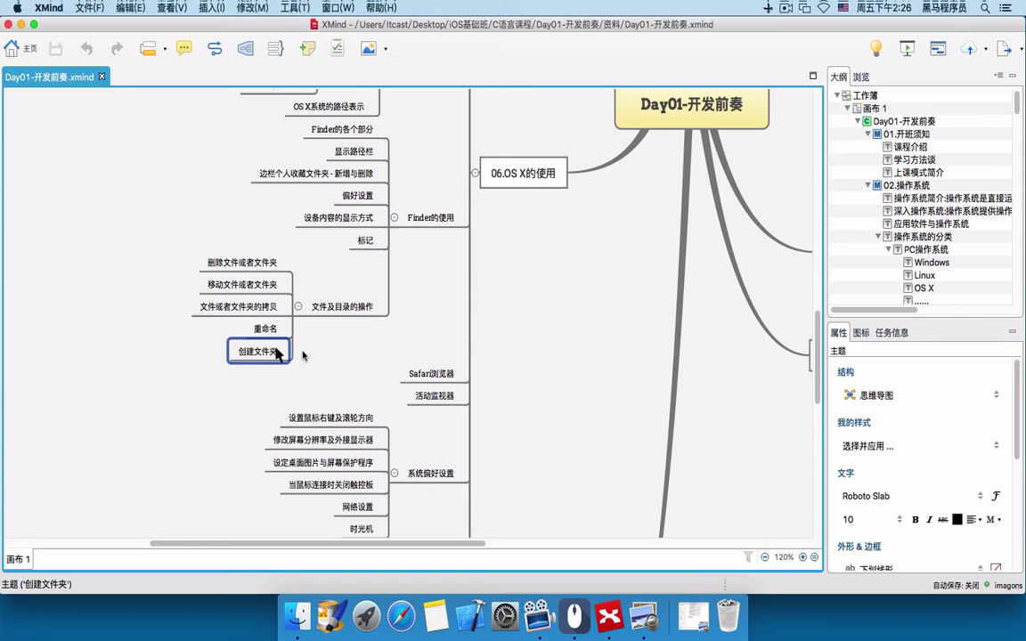
click(347, 350)
click(439, 222)
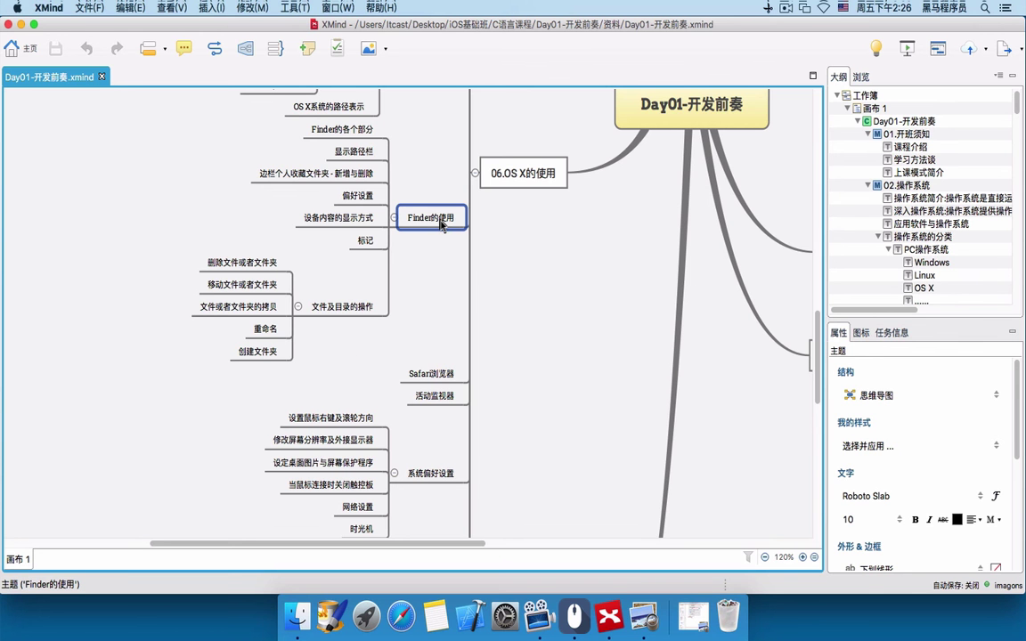